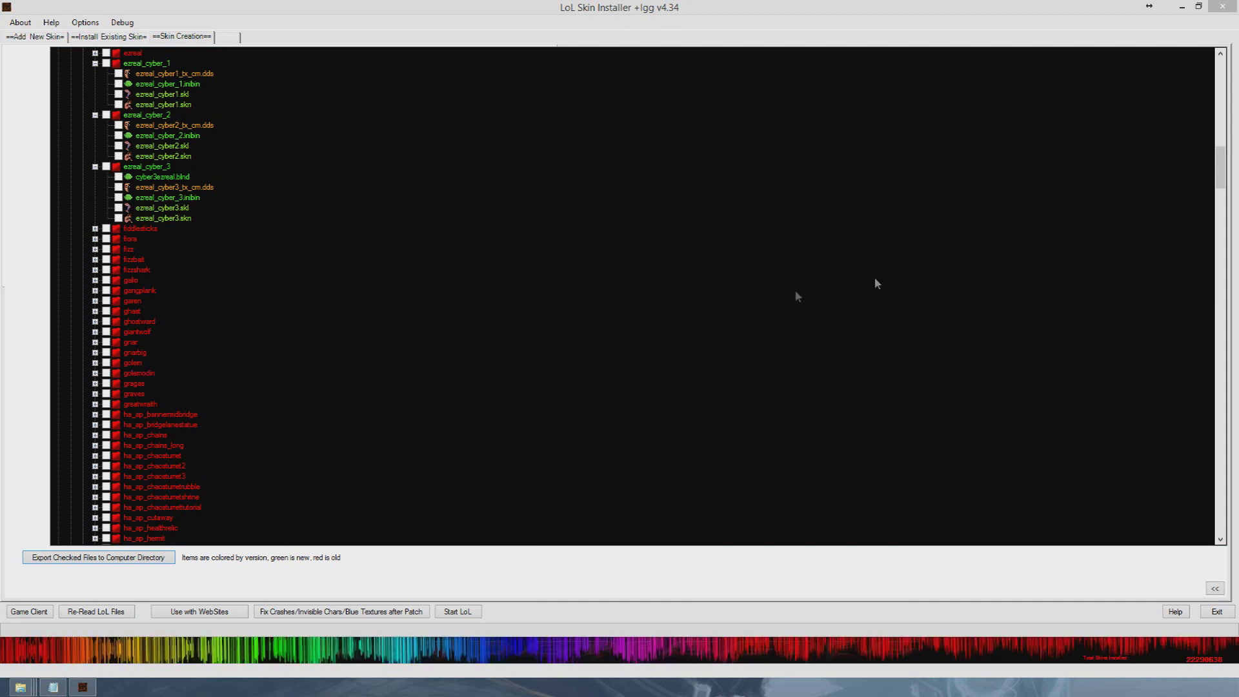
# Collapse the expanded RAF folder tree and show the page for adding a new skin
pyautogui.moveTo(1217, 165); pyautogui.dragTo(1217, 78)
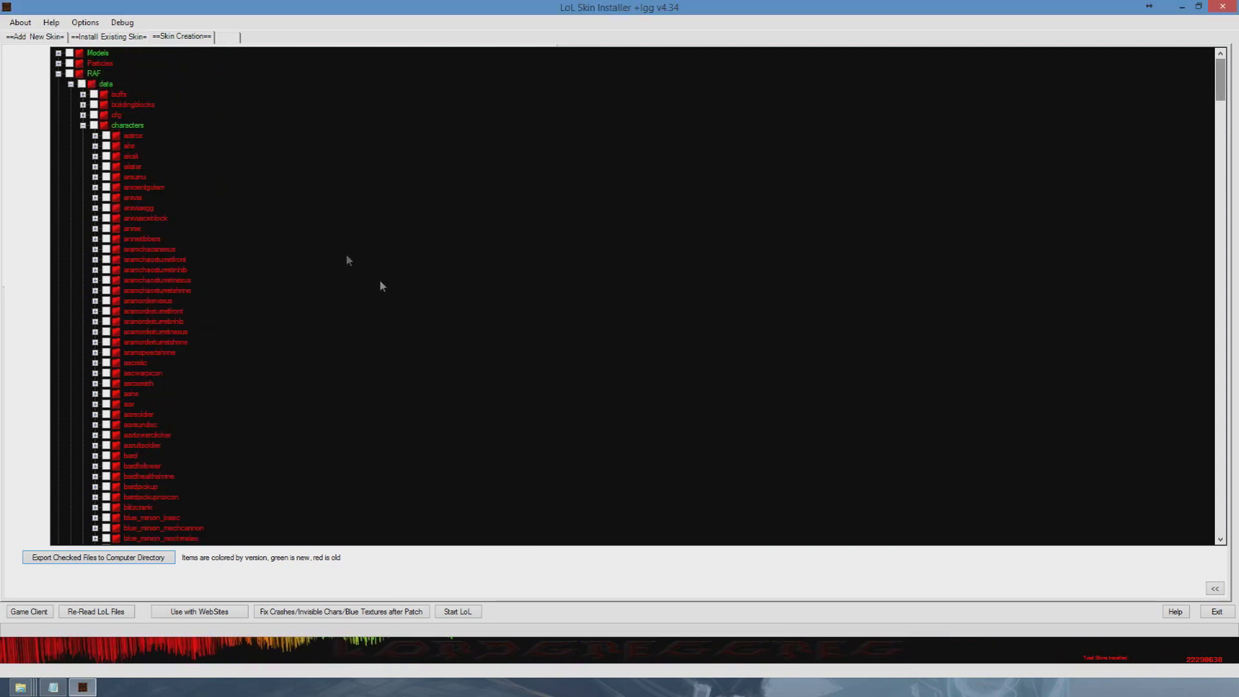
pyautogui.click(58, 52)
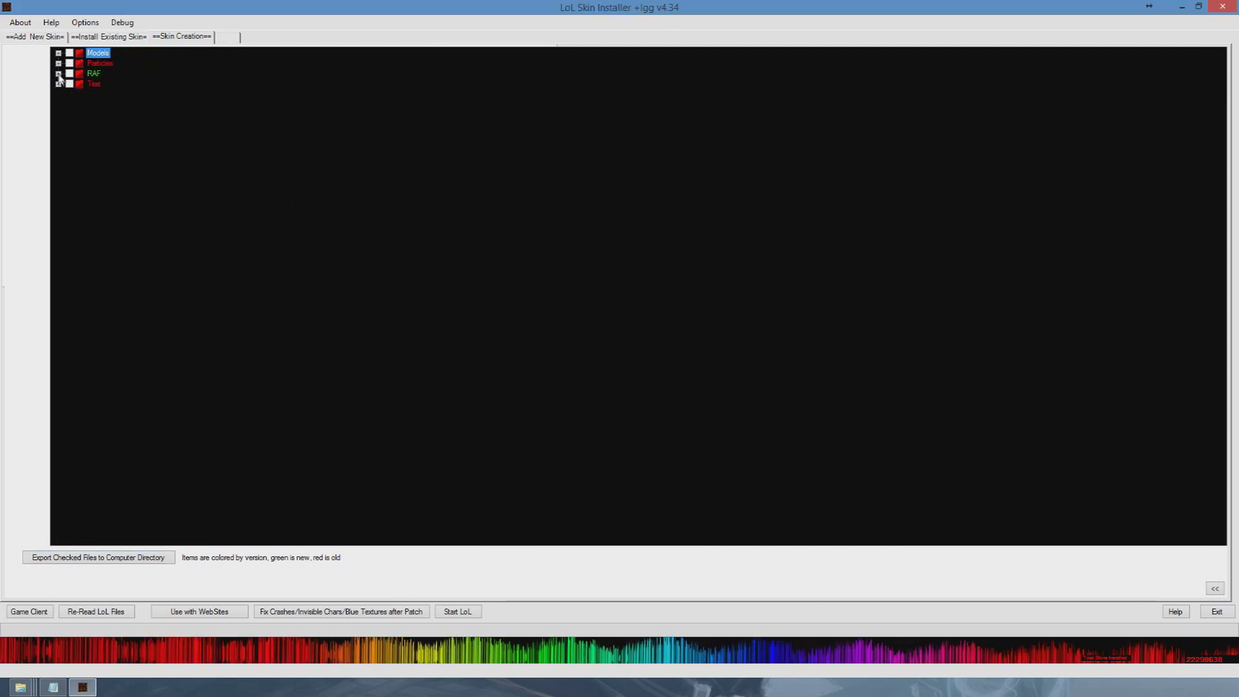
pyautogui.click(45, 39)
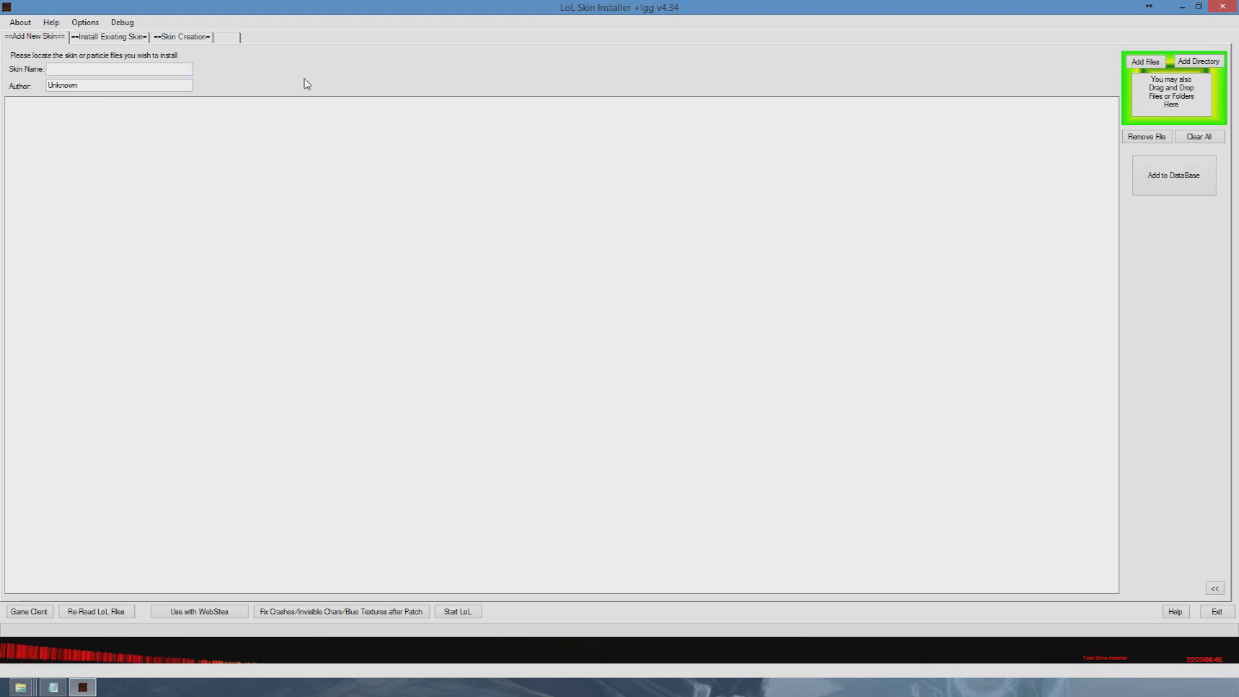
# Return to the skin creation file tree, open the text editor through the Text entry and close it
pyautogui.click(170, 38)
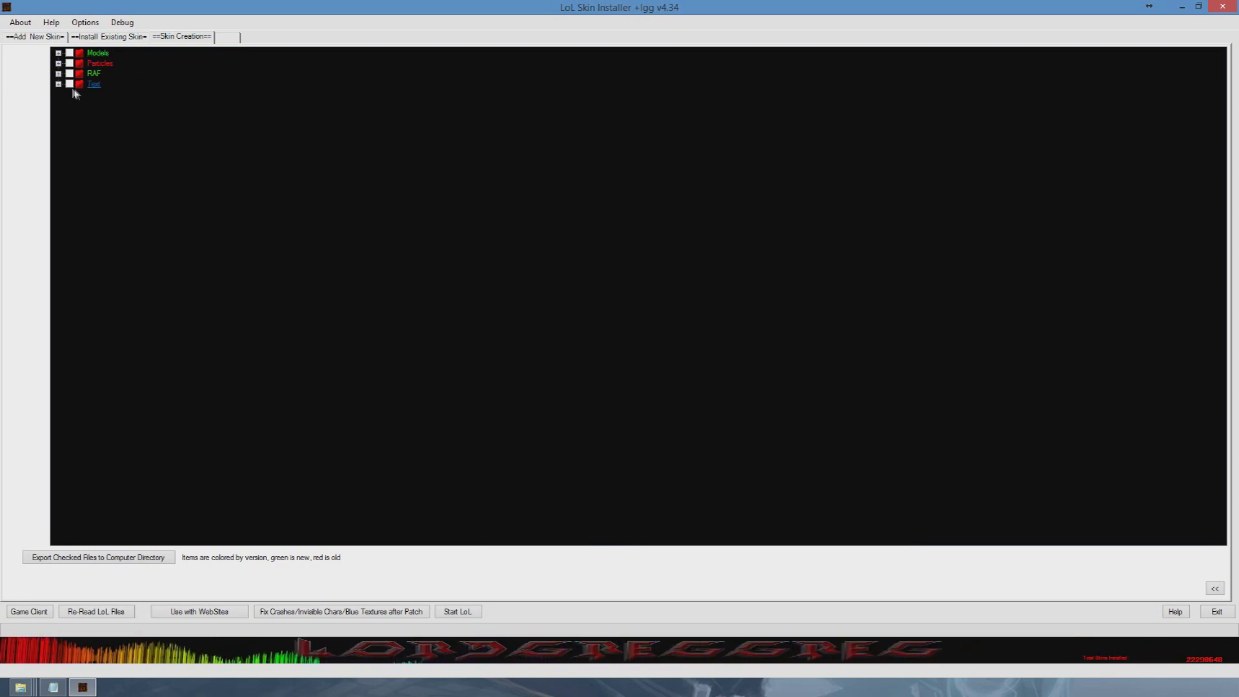
pyautogui.click(61, 84)
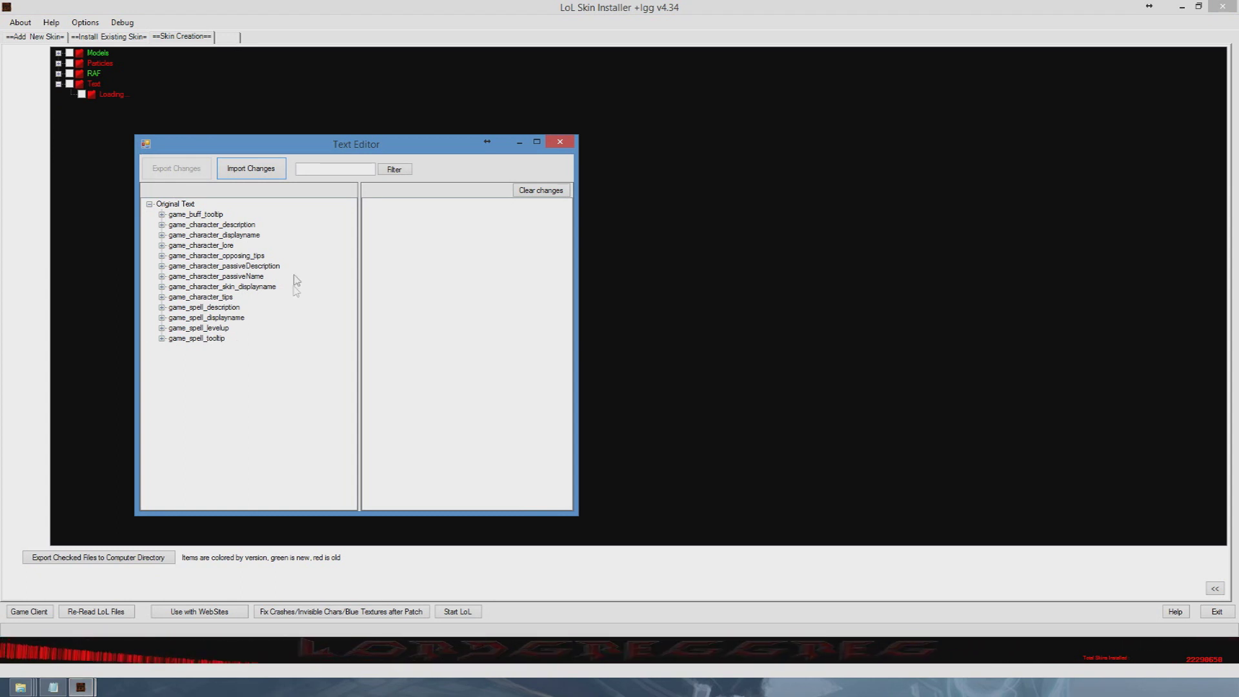
pyautogui.click(556, 142)
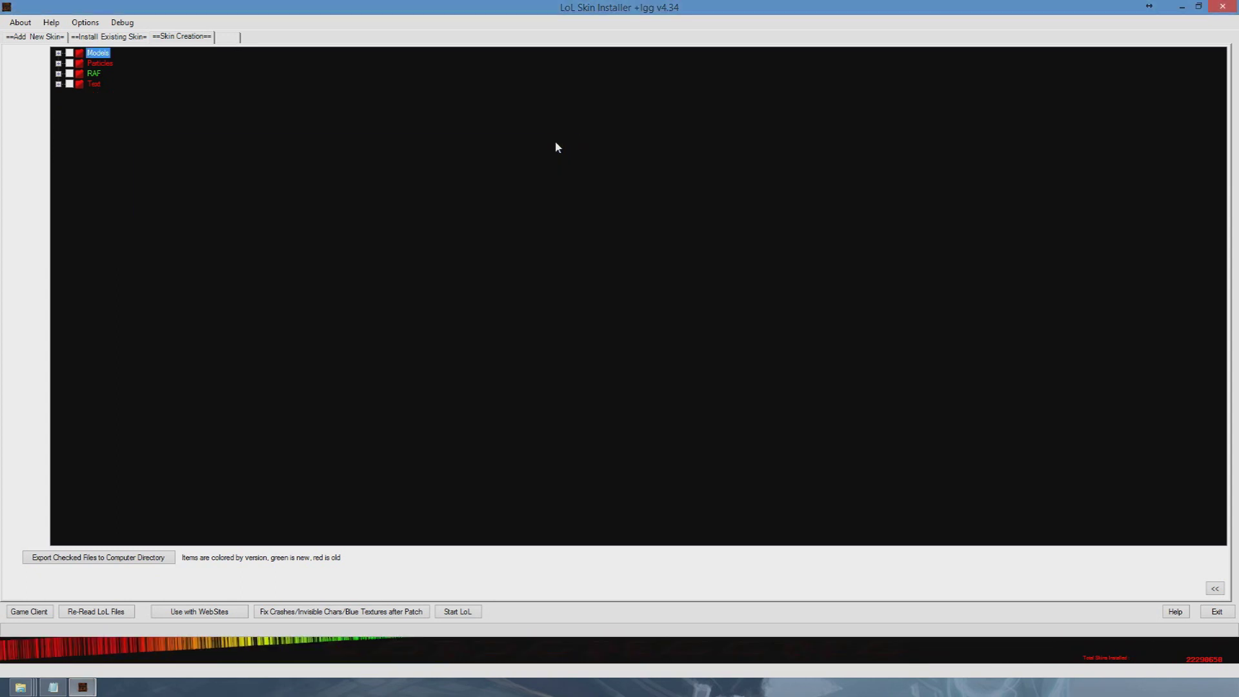
# Expand the Models folder and look through its full list of champion folders
pyautogui.click(58, 54)
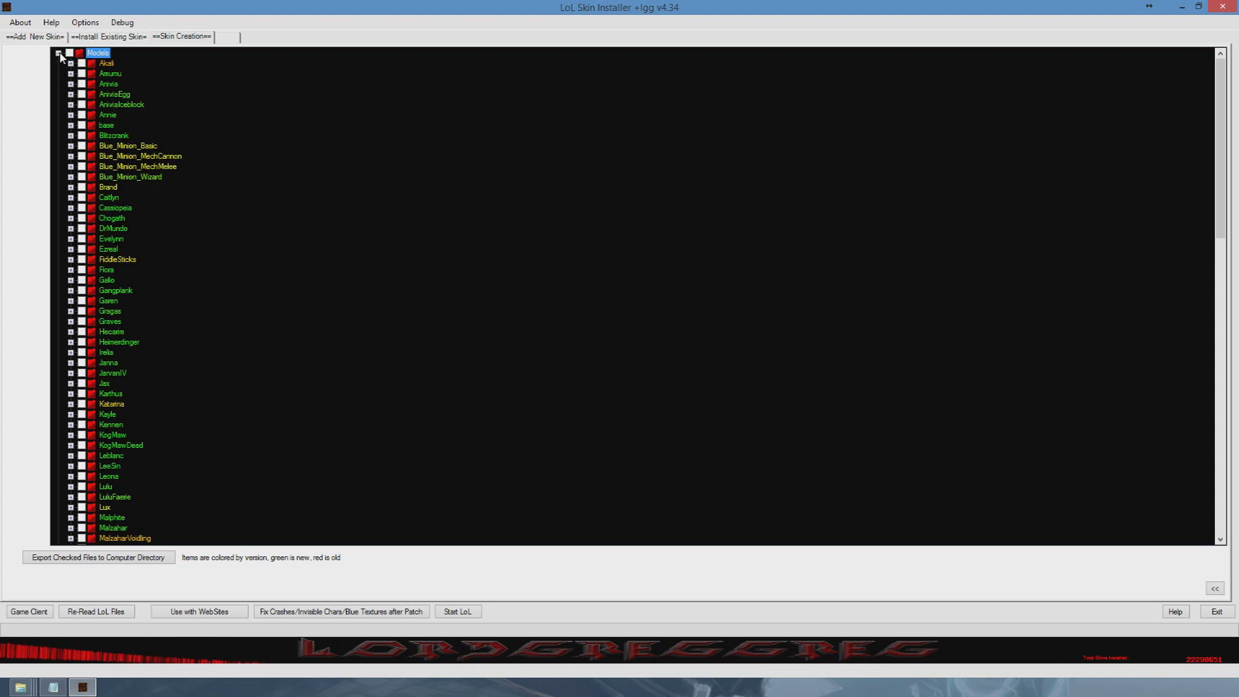
pyautogui.click(128, 62)
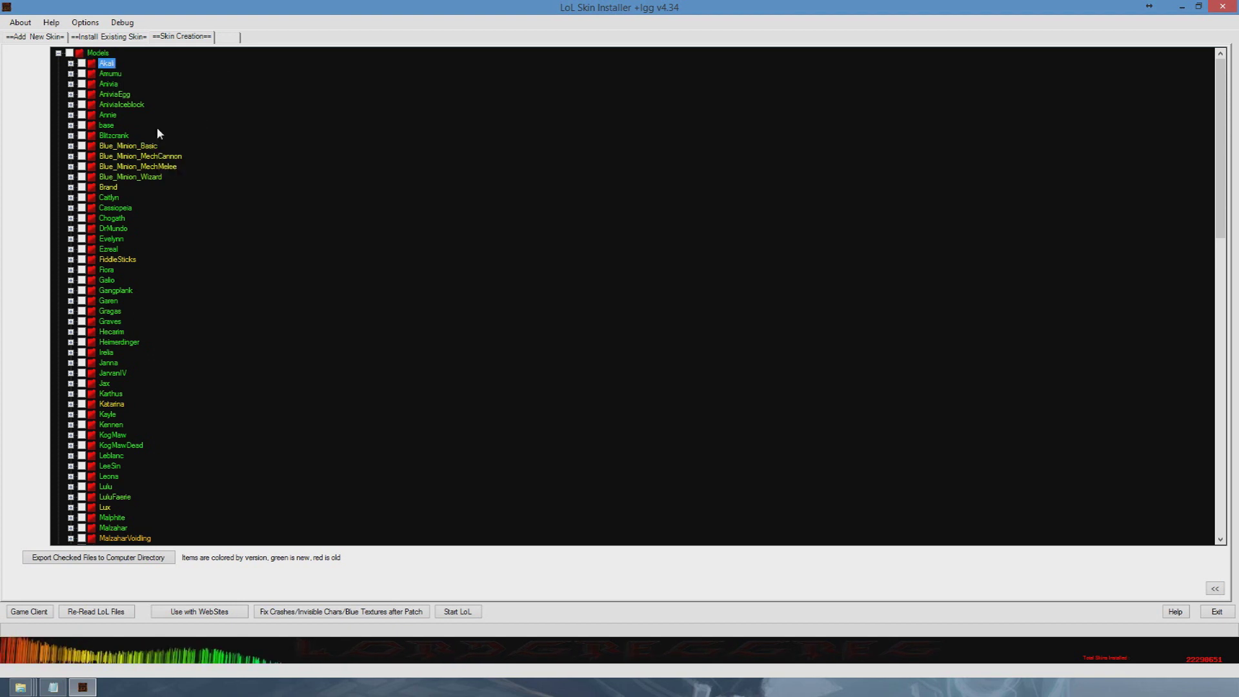
pyautogui.scroll(-20, 164, 197)
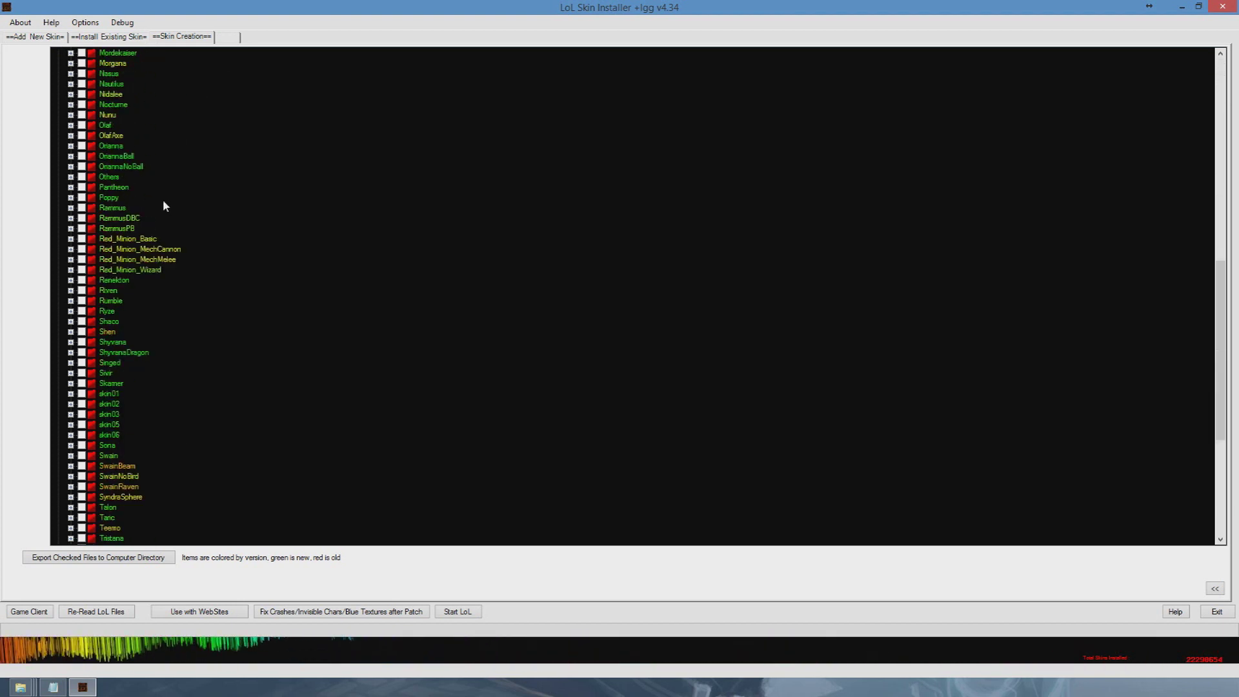
pyautogui.scroll(-2, 162, 206)
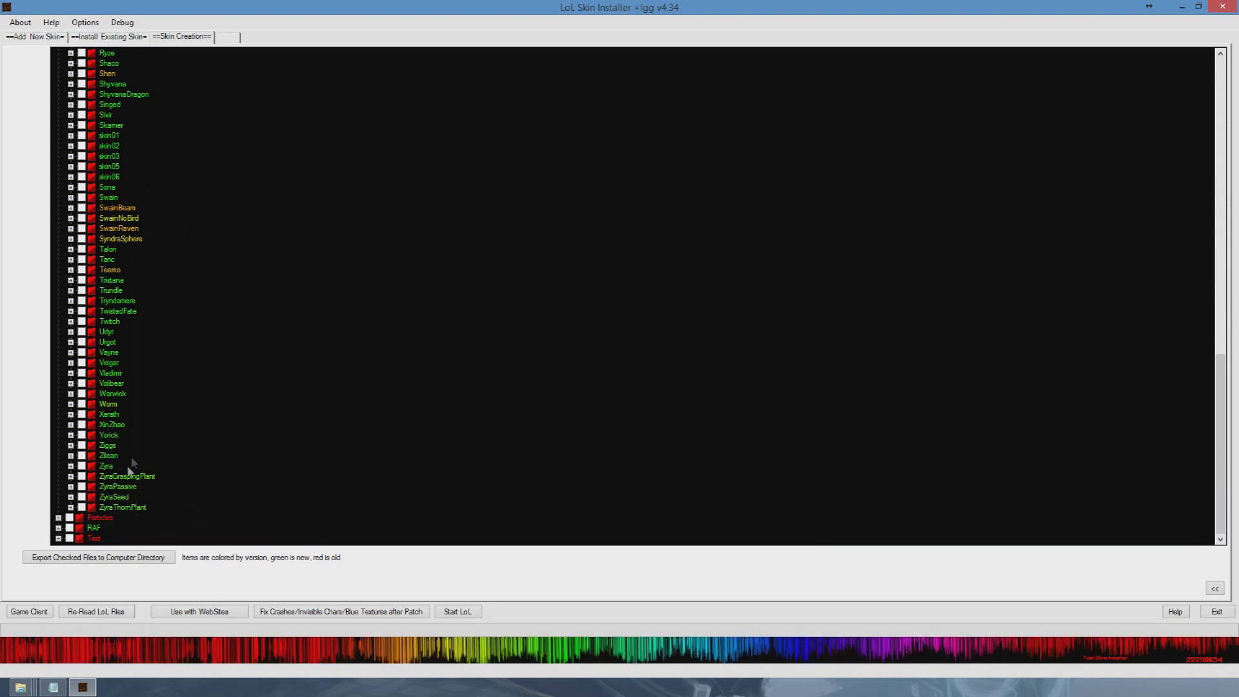
pyautogui.scroll(10, 145, 451)
pyautogui.scroll(17, 143, 452)
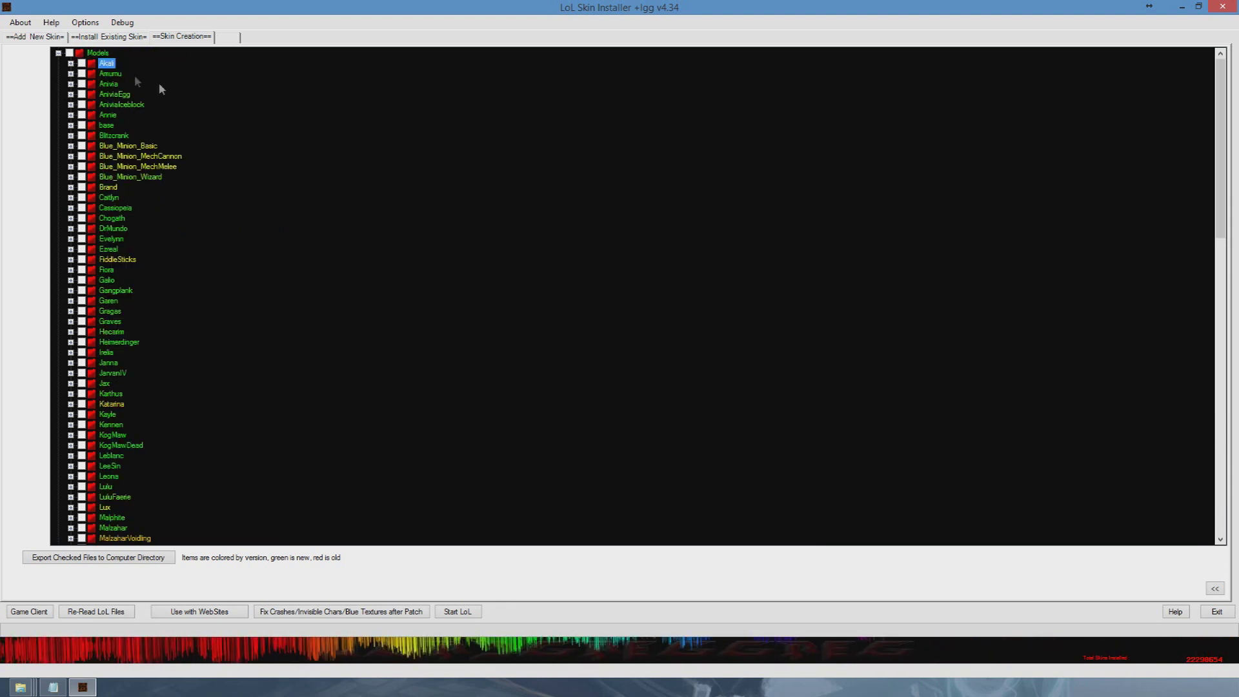
# Expand Ezreal's model folder, collapse CyberEzreal, inspect the contents of Ezreal_Skin07 and collapse it again
pyautogui.click(71, 249)
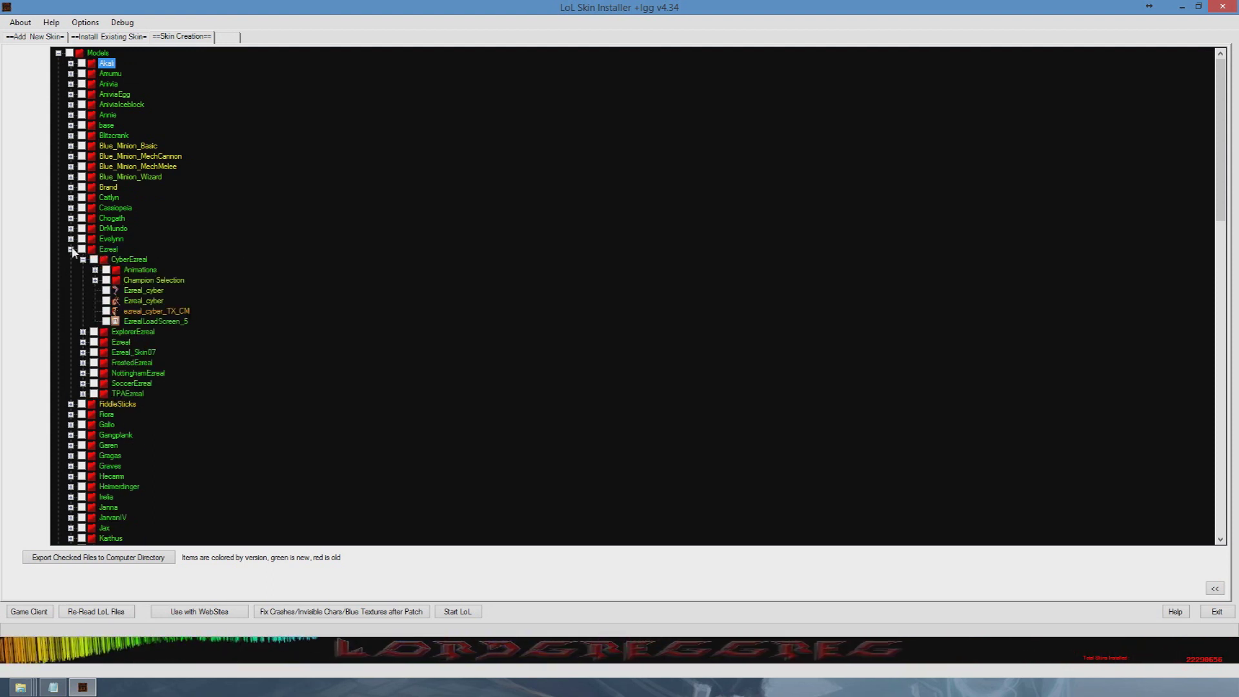
pyautogui.click(83, 259)
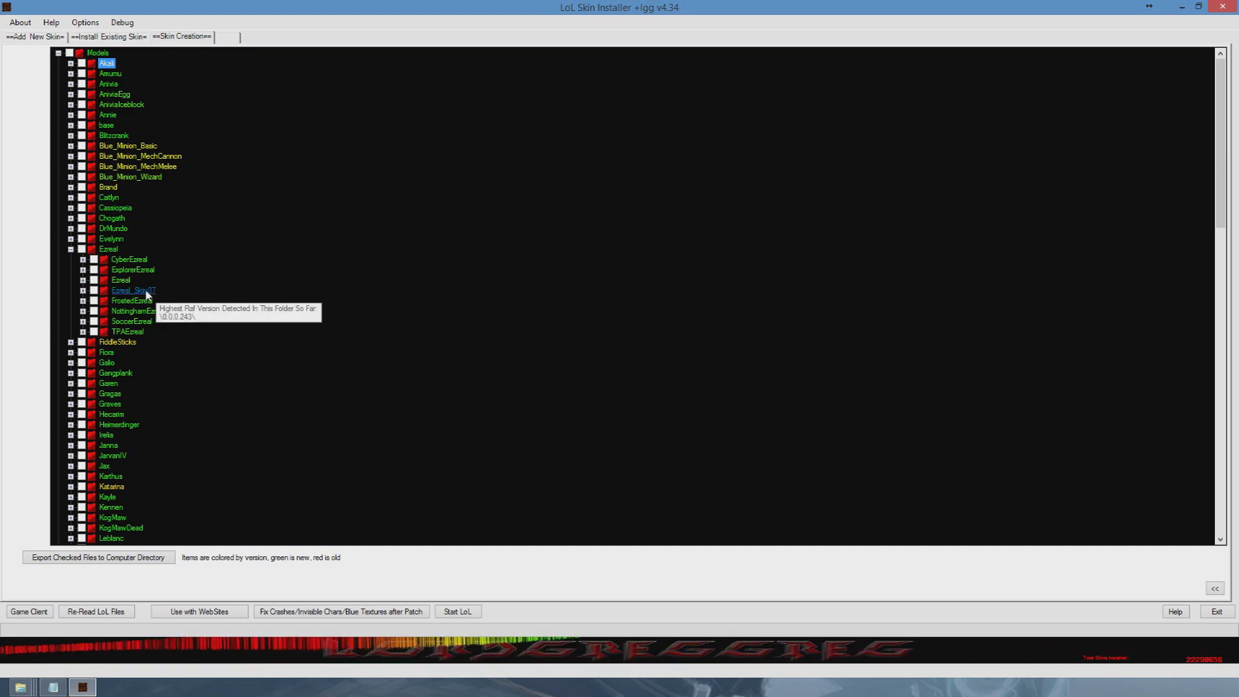
pyautogui.click(83, 290)
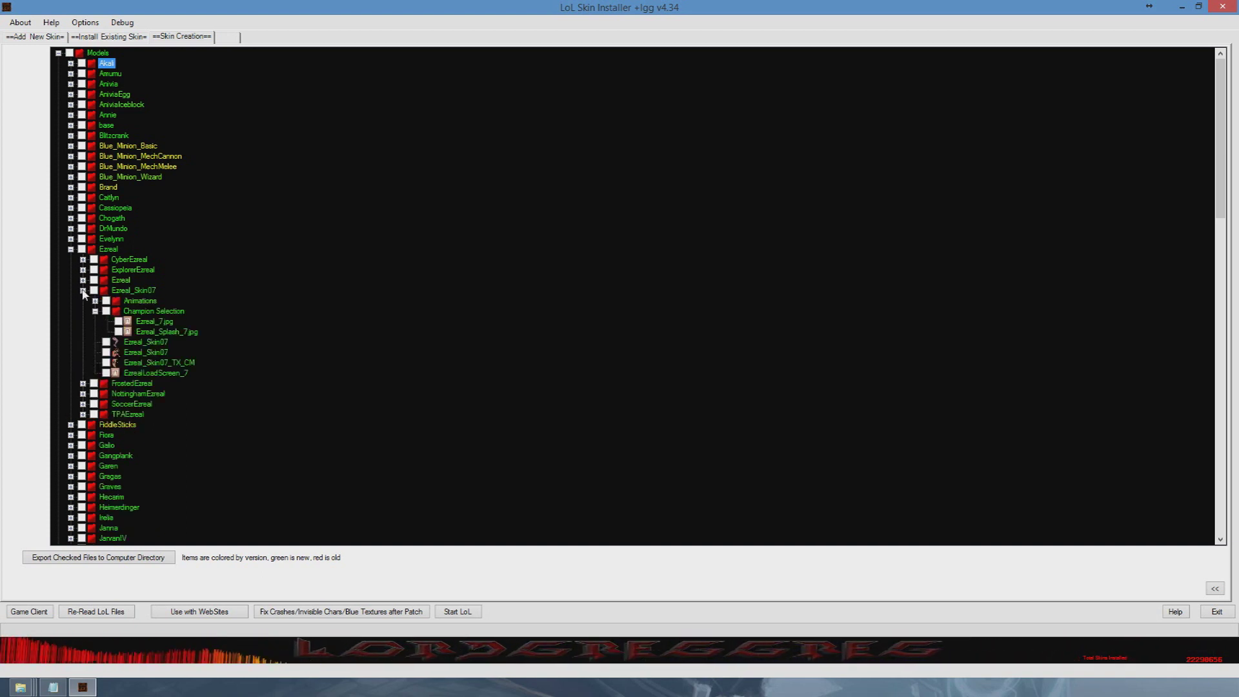
pyautogui.click(95, 311)
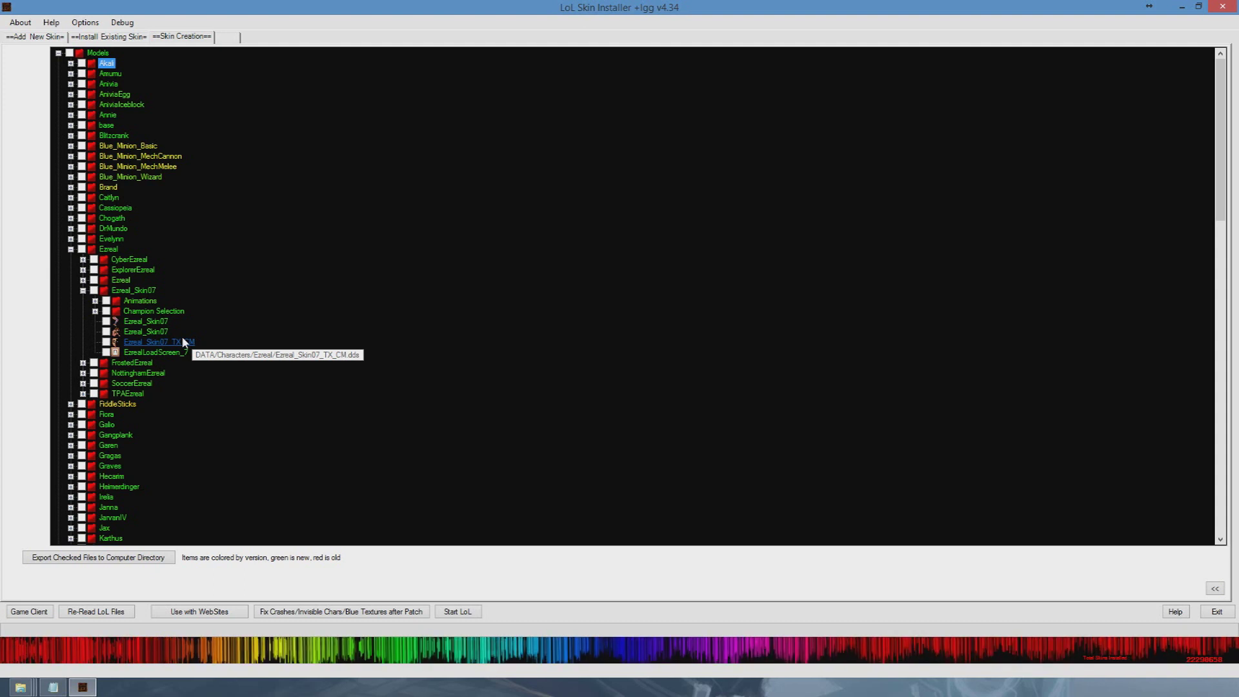
pyautogui.click(82, 291)
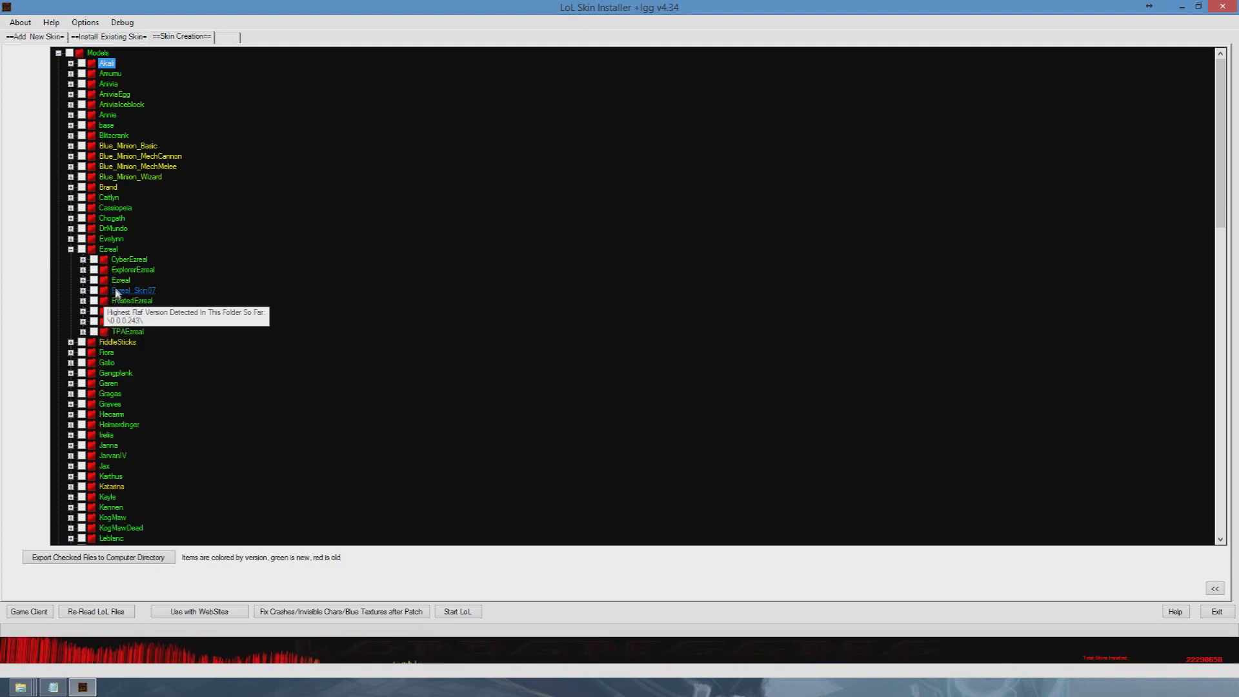
# Check the Ezreal_cyber.skn model and the ezreal_cyber_TX_CM texture in CyberEzreal and export them to the League Skins folder
pyautogui.click(84, 260)
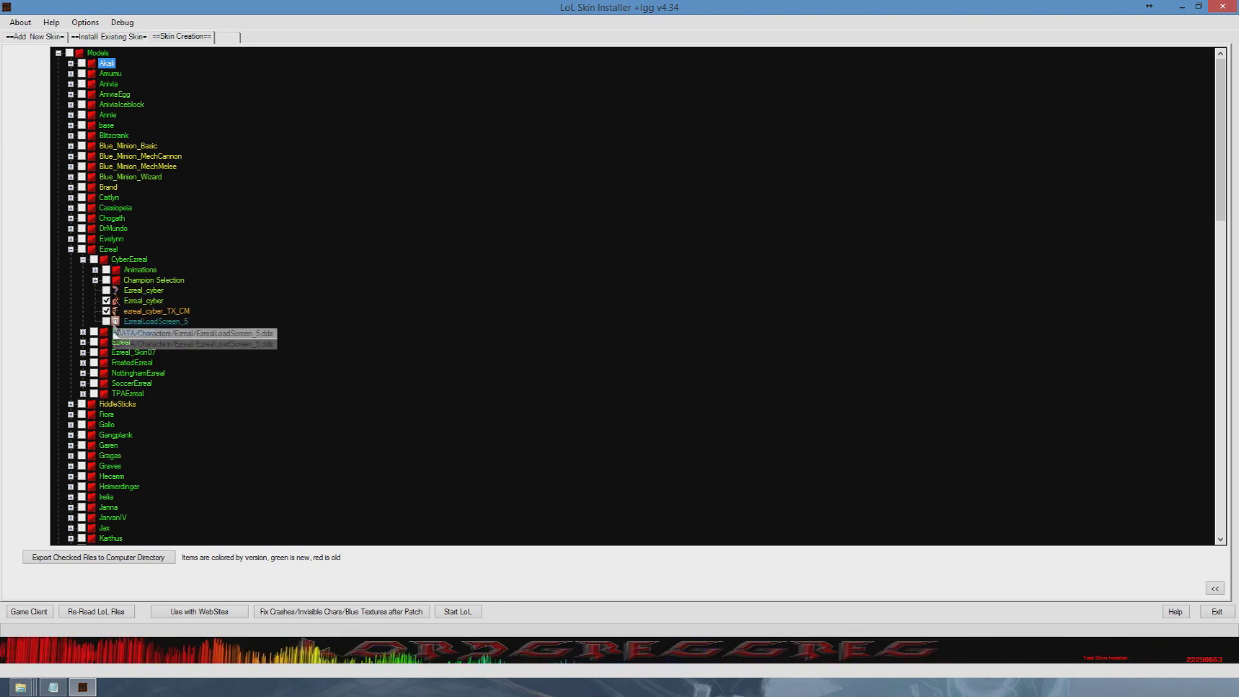
pyautogui.click(120, 559)
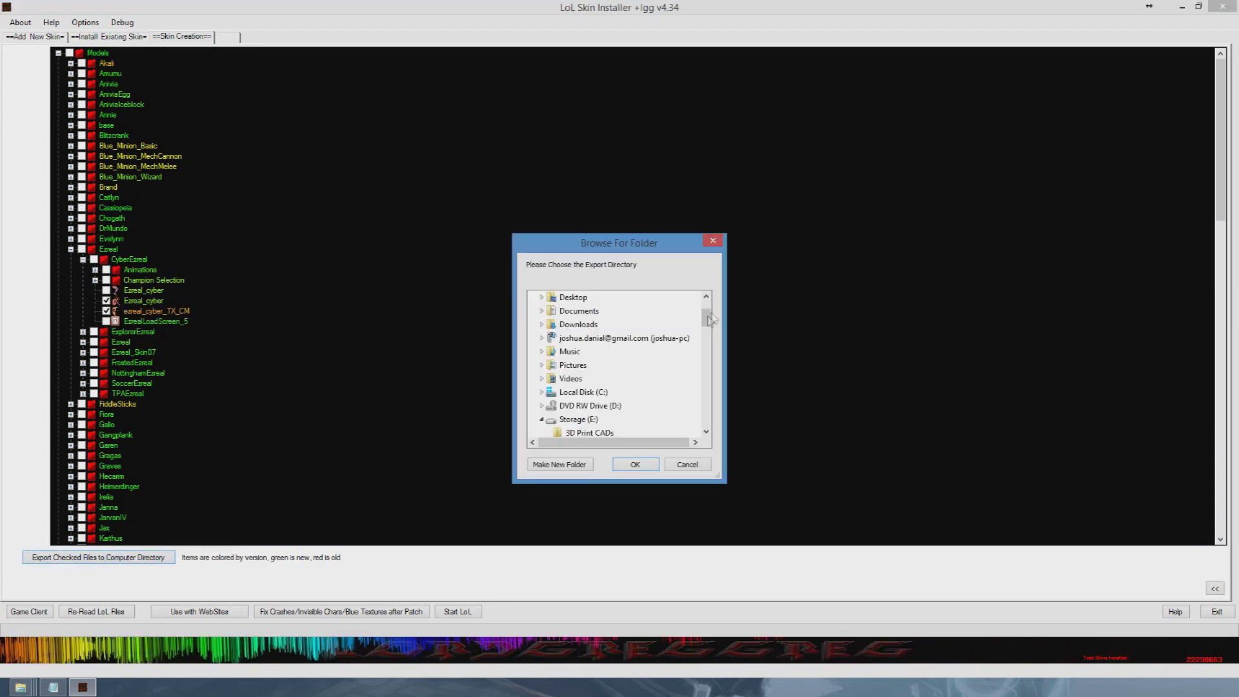
pyautogui.moveTo(708, 318); pyautogui.dragTo(705, 355)
pyautogui.click(584, 353)
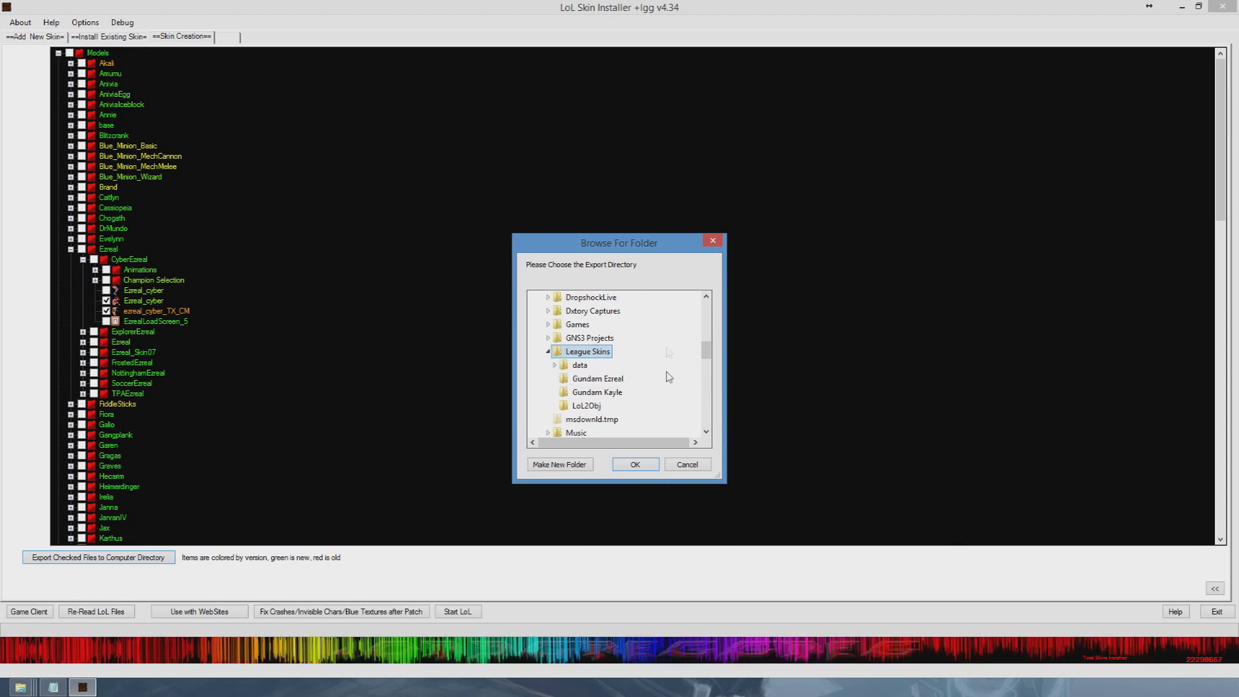
pyautogui.click(634, 465)
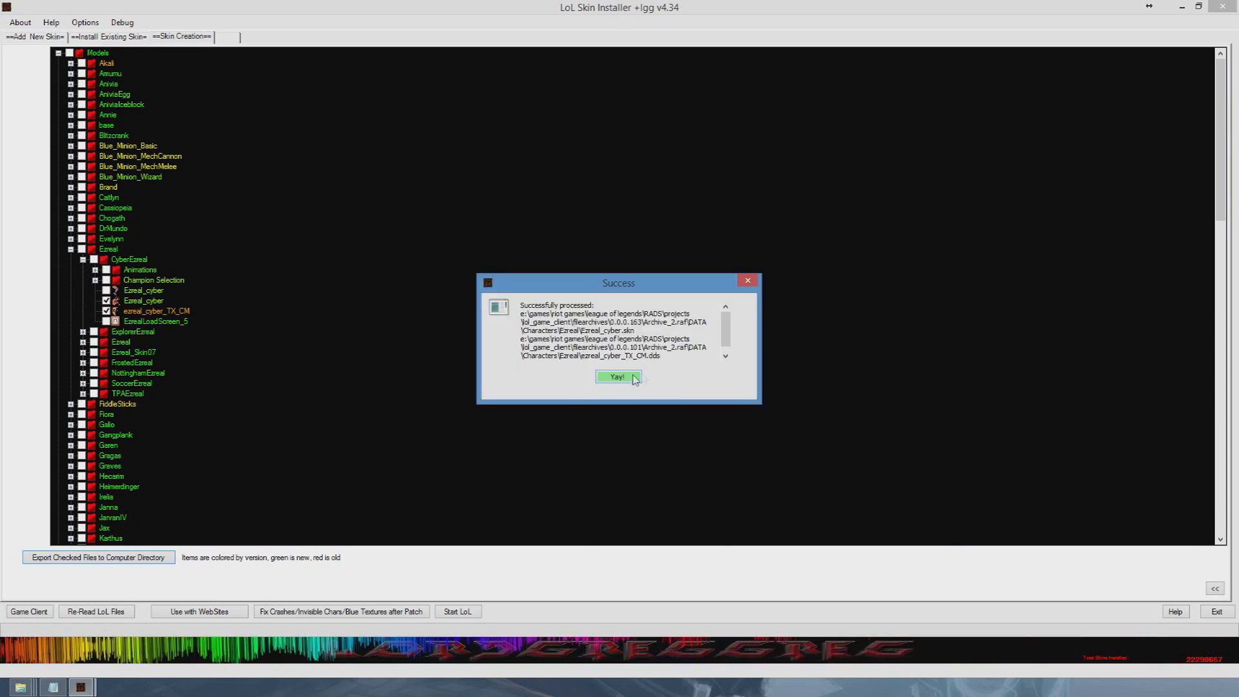
# Switch to File Explorer, inspect the exported model and texture in League Skins\data\characters\Ezreal, and return to LoL Skin Installer
pyautogui.moveTo(21, 687)
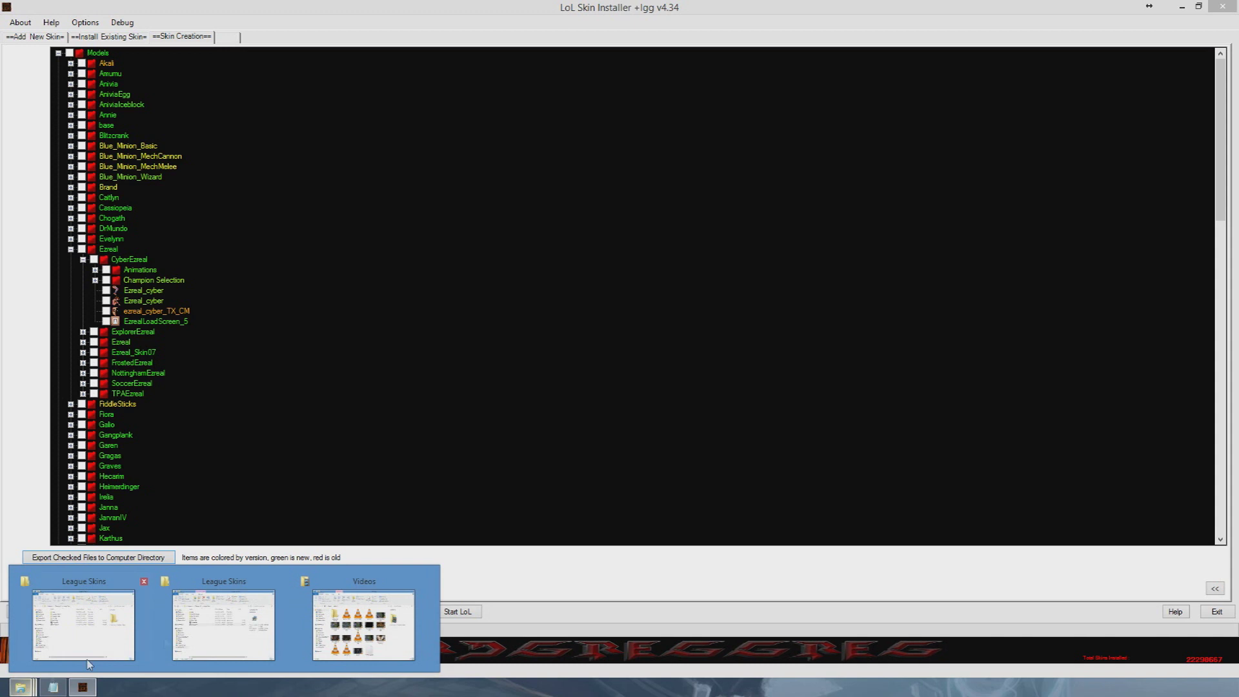
pyautogui.click(224, 624)
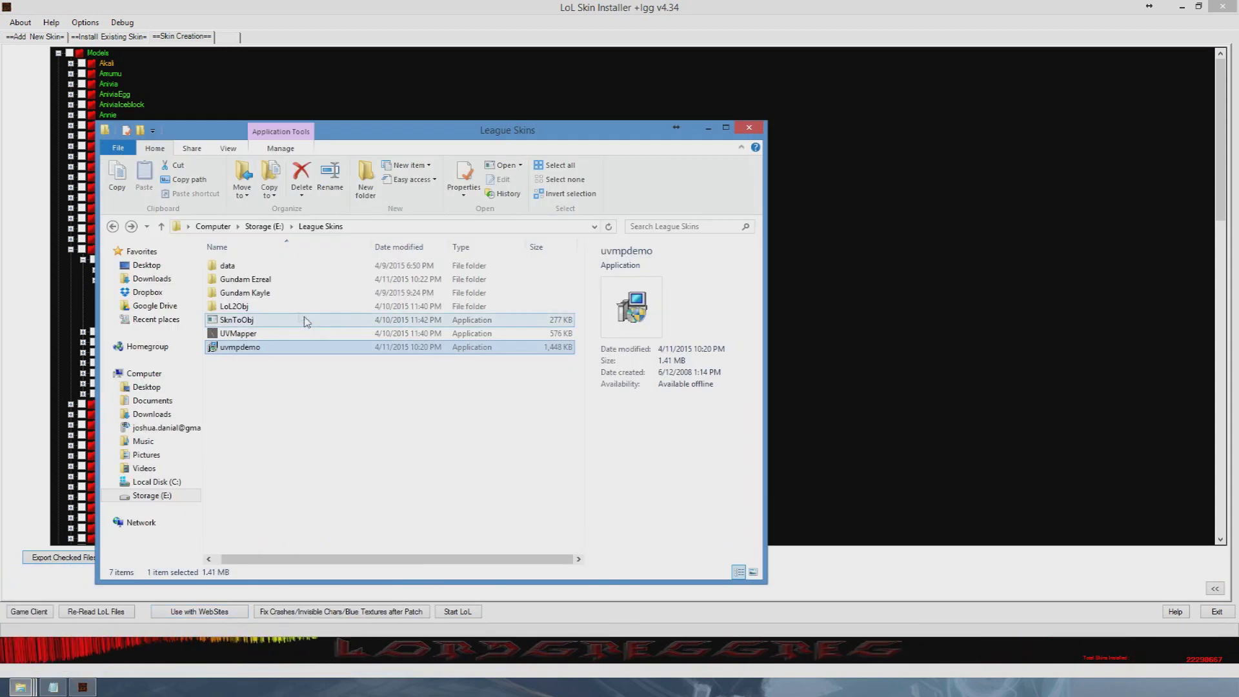
pyautogui.doubleClick(238, 271)
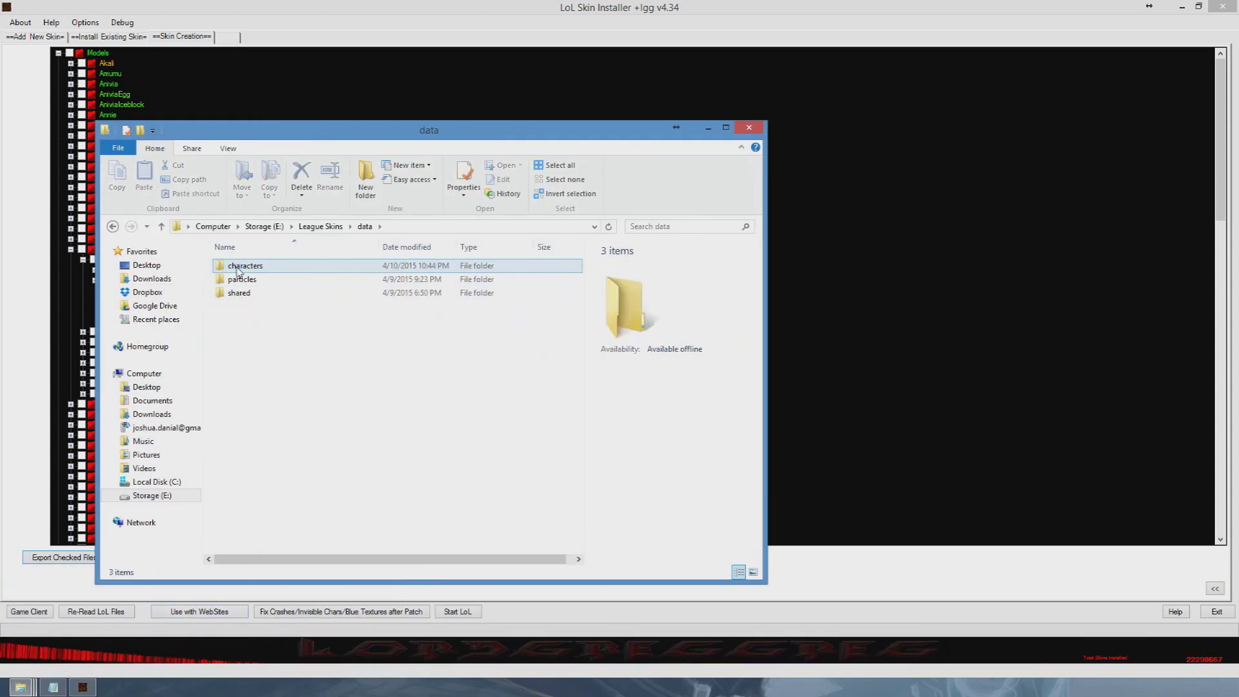
pyautogui.doubleClick(237, 270)
pyautogui.doubleClick(237, 293)
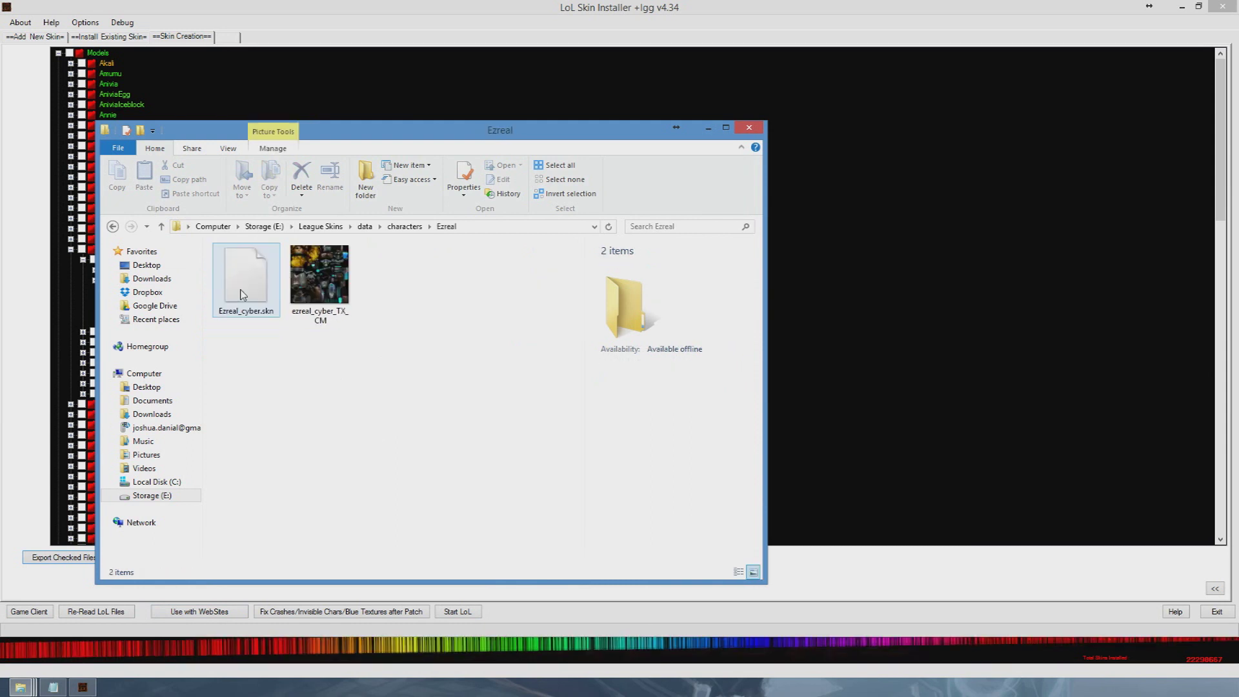
pyautogui.click(309, 306)
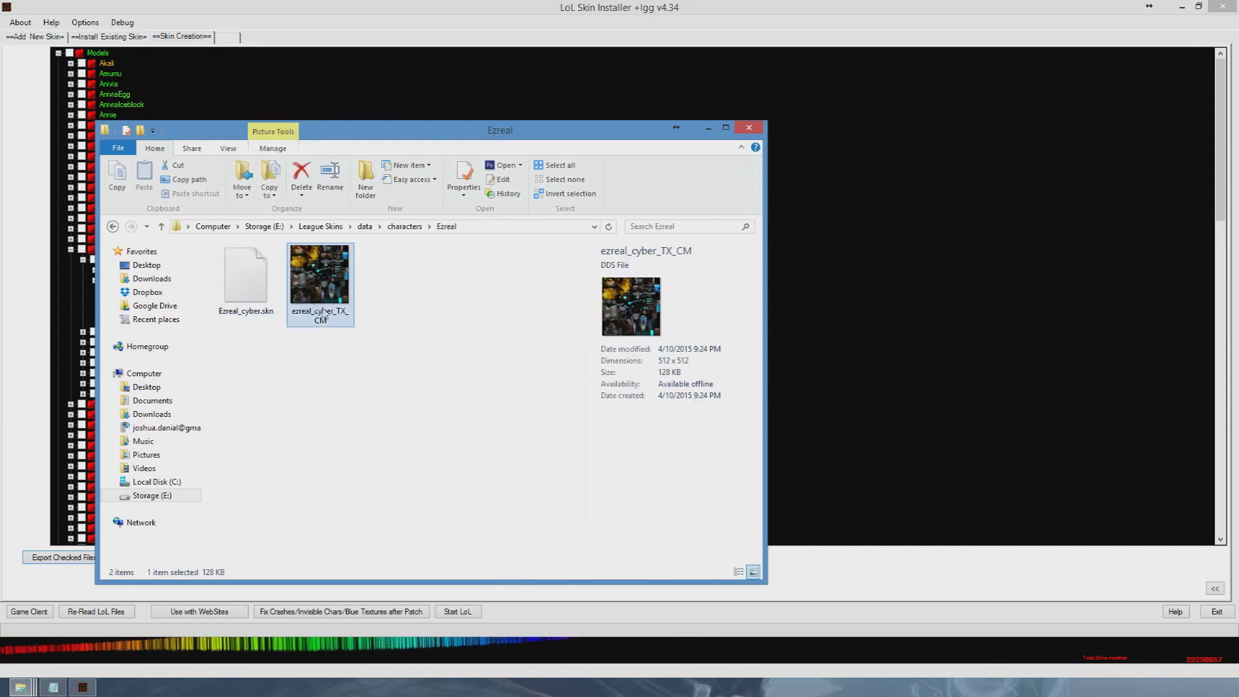
pyautogui.click(260, 284)
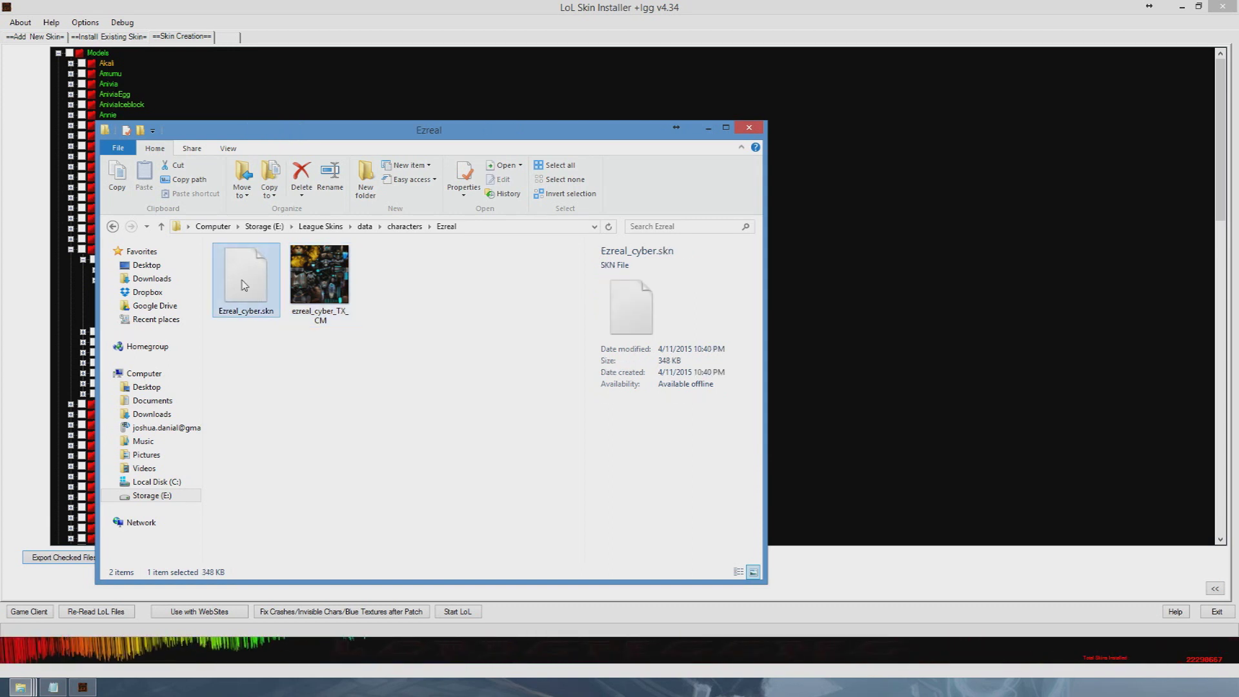
pyautogui.click(750, 90)
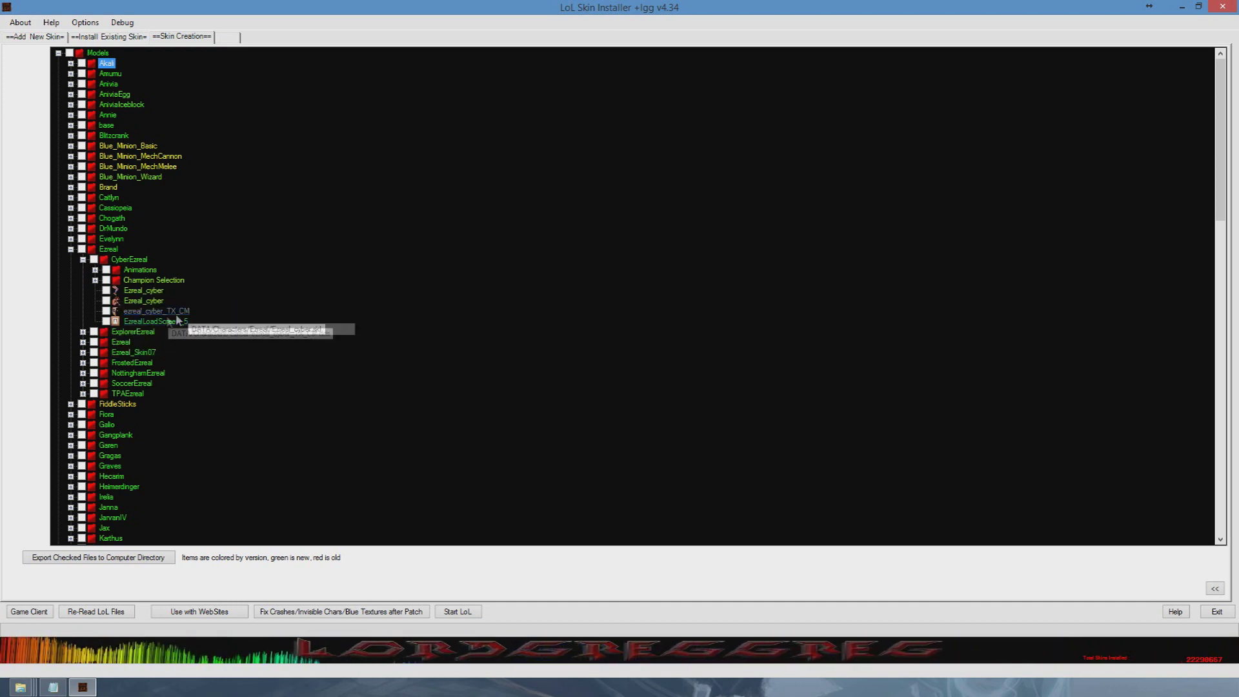
# Collapse the CyberEzreal, Ezreal and Models folders in the file tree
pyautogui.click(82, 260)
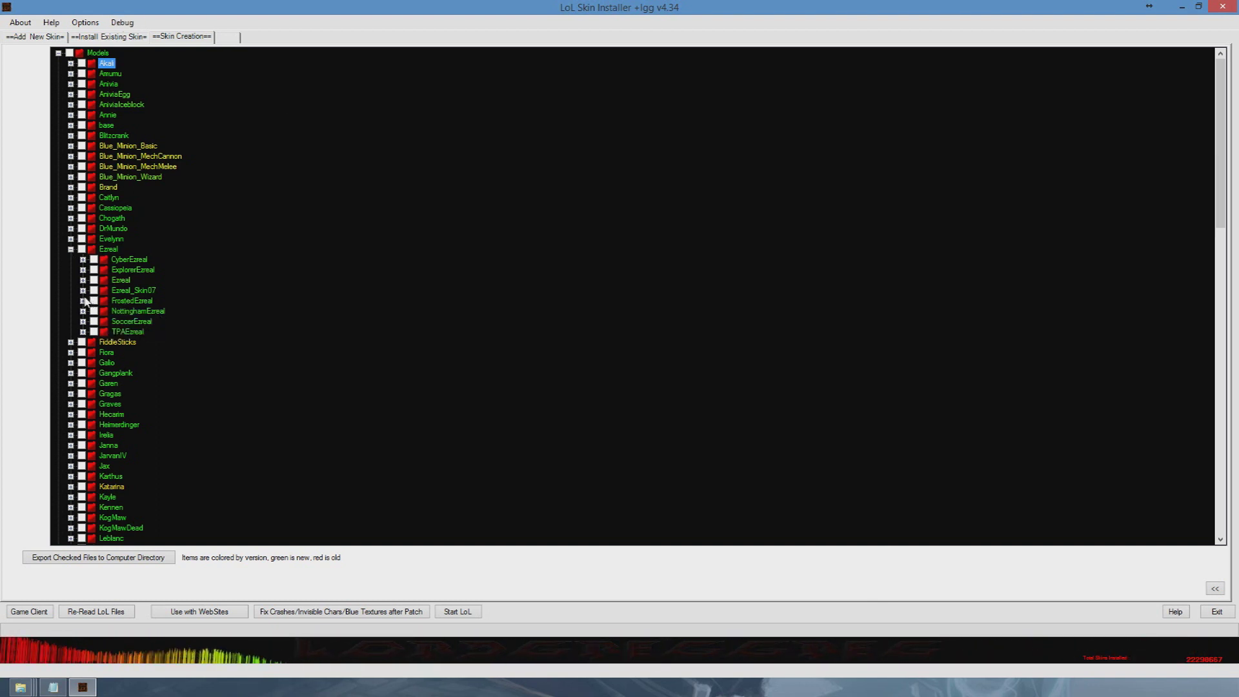
pyautogui.click(71, 249)
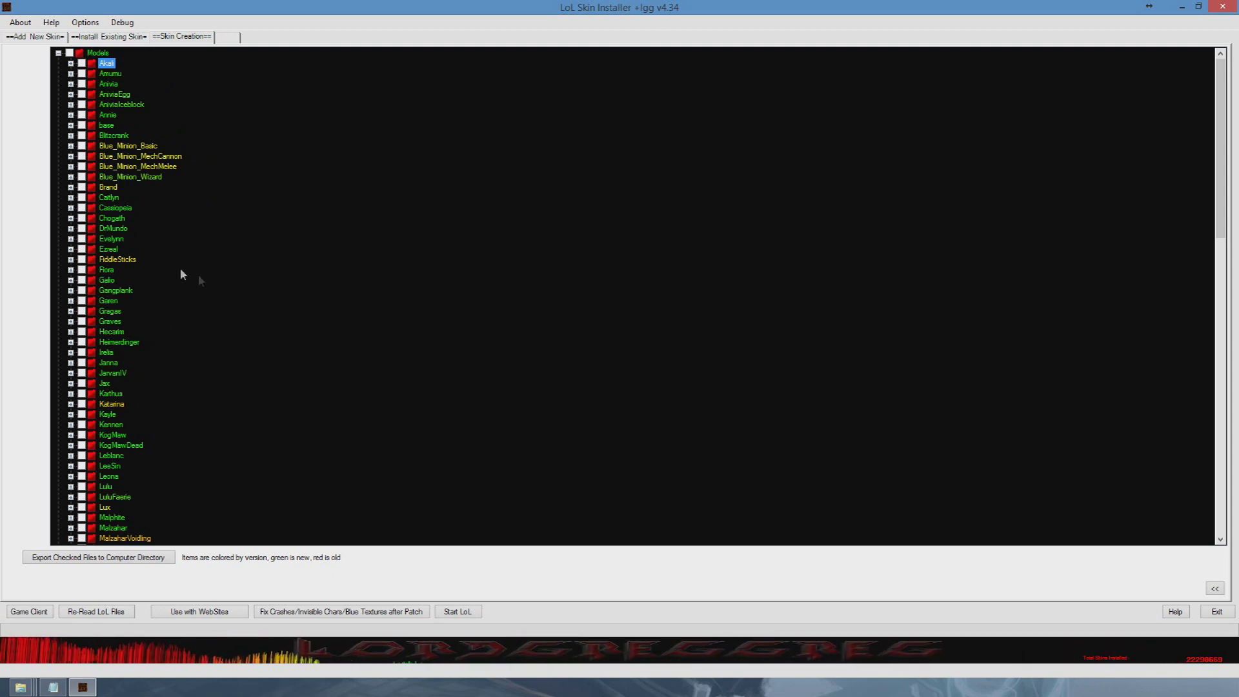
pyautogui.click(58, 54)
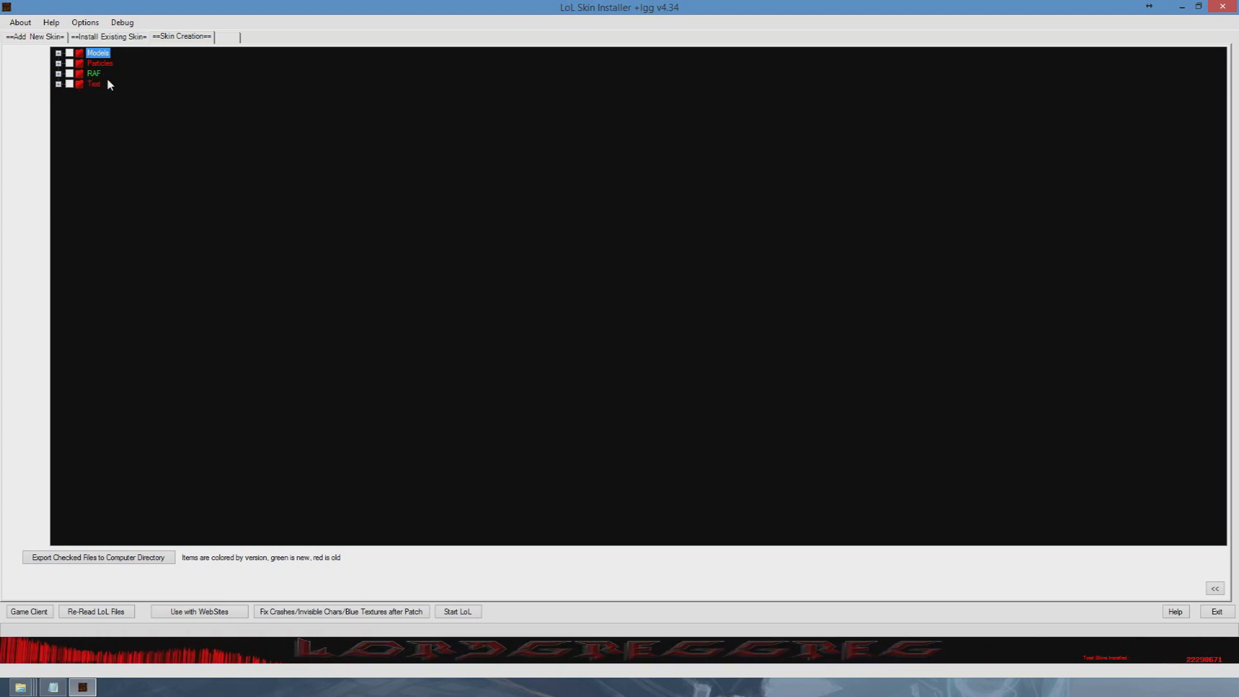
# Expand the RAF folder, its data folder and the characters folder in the file tree
pyautogui.click(58, 73)
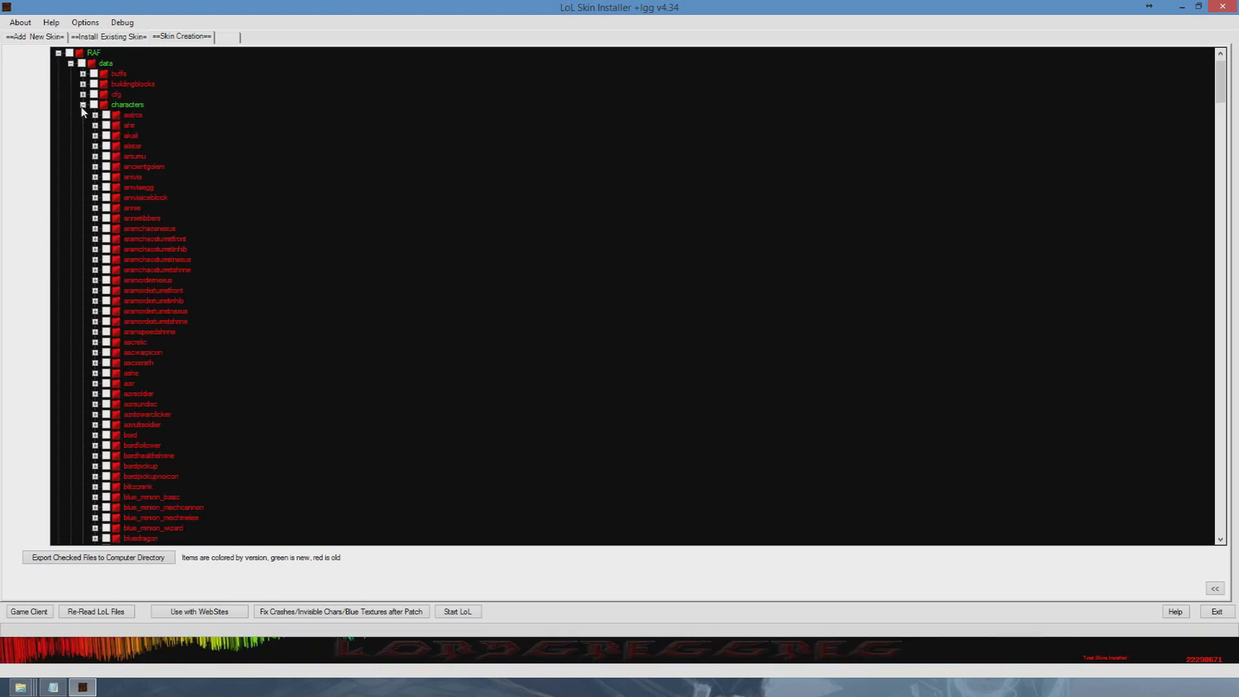
pyautogui.click(83, 104)
pyautogui.click(70, 84)
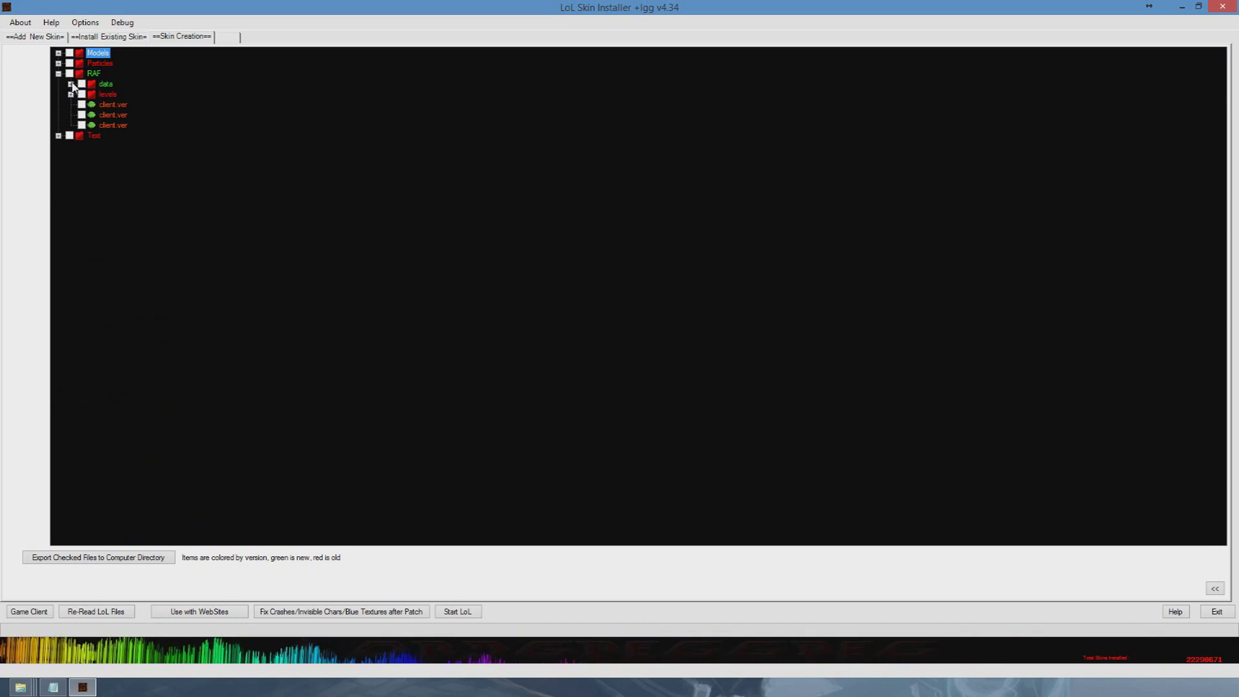
pyautogui.click(70, 84)
pyautogui.click(83, 125)
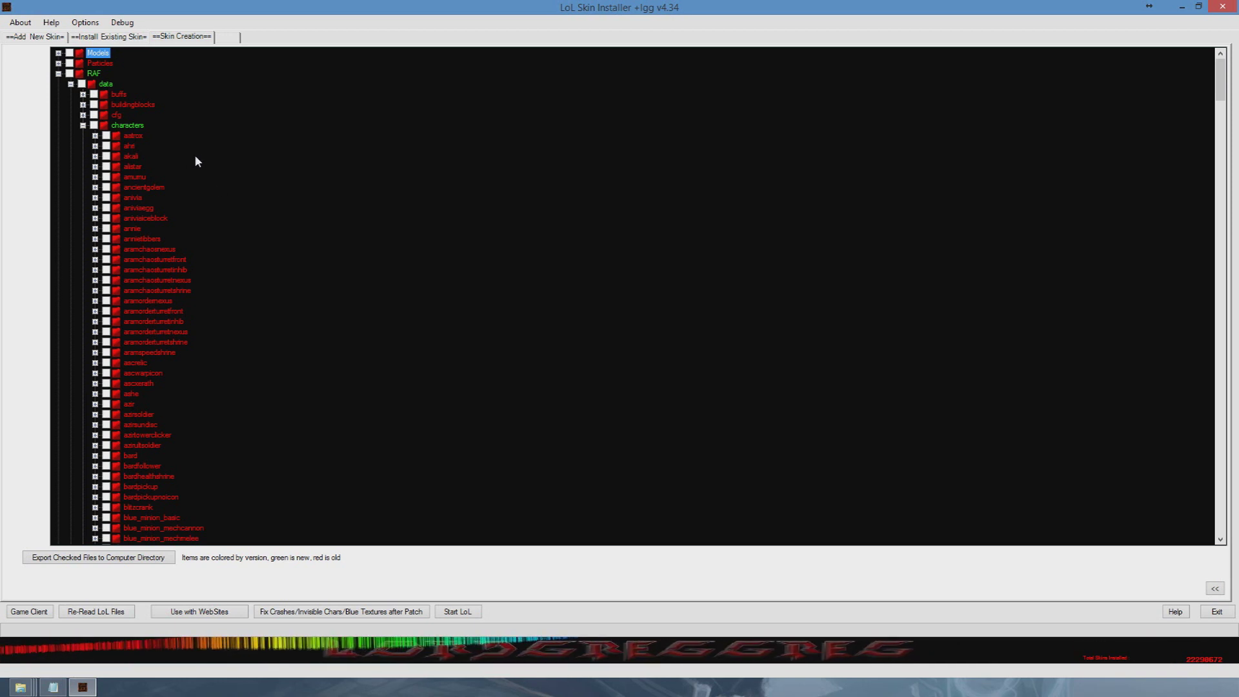
# Find the ezreal_cyber_1, ezreal_cyber_2 and ezreal_cyber_3 folders under characters and expand them
pyautogui.scroll(-2, 184, 194)
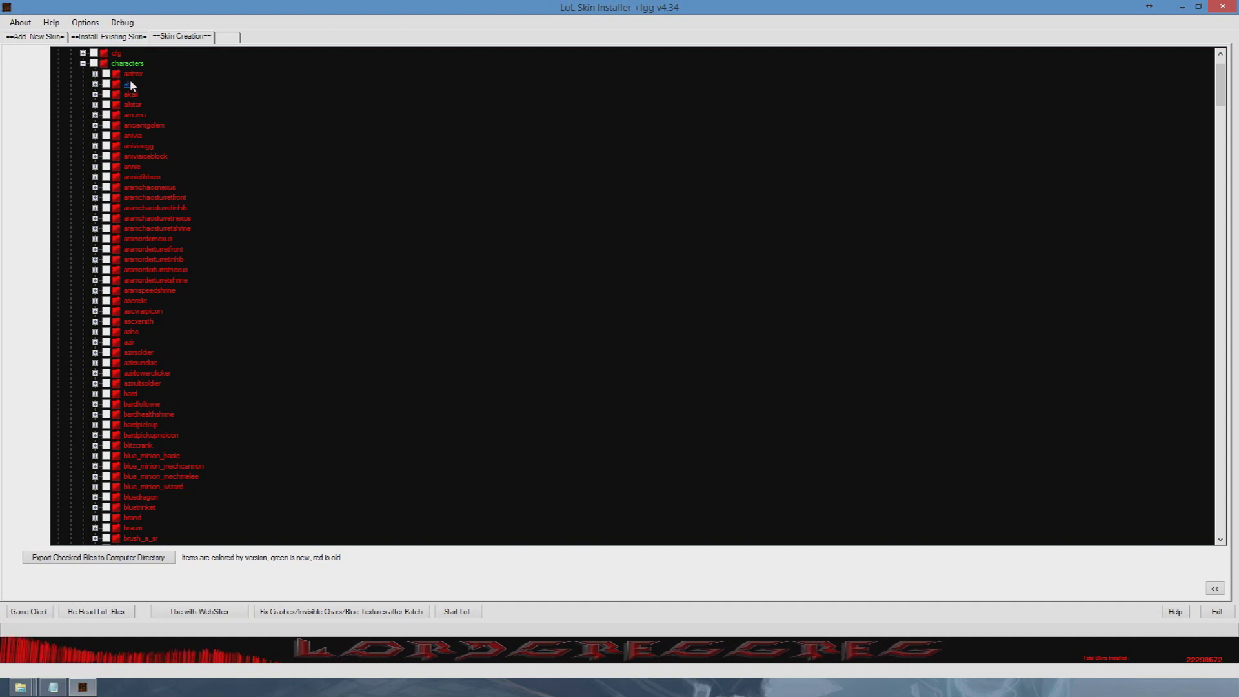
pyautogui.scroll(-1, 258, 190)
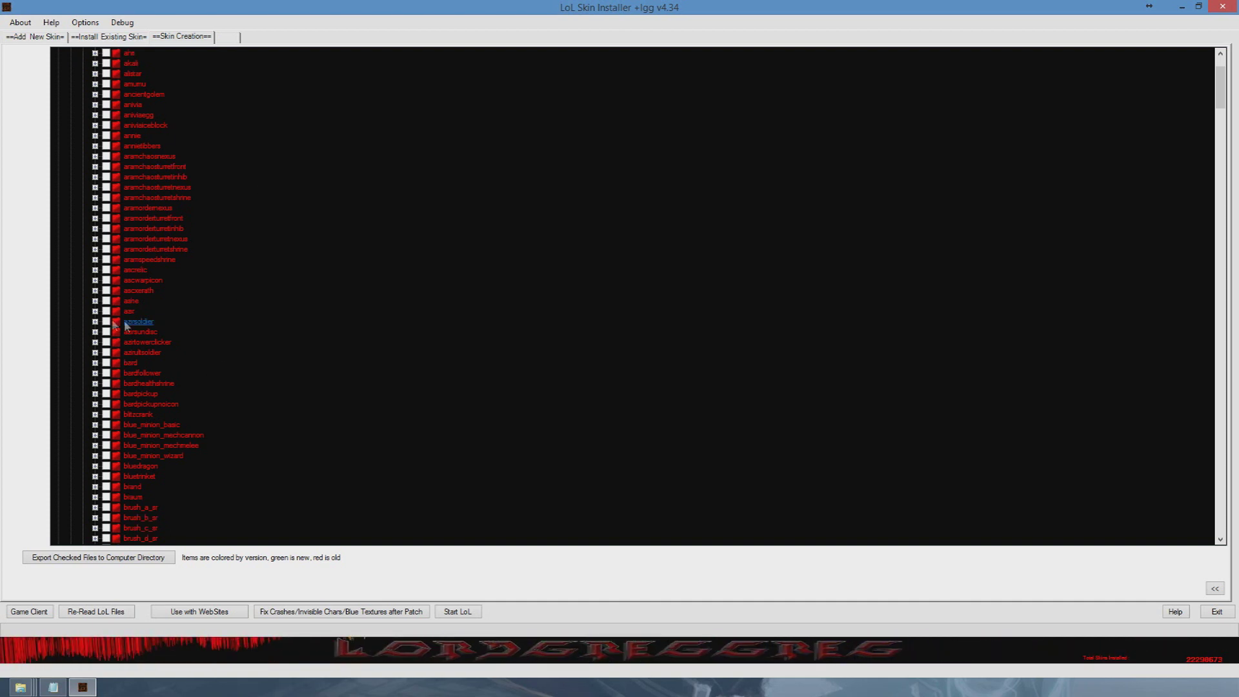
pyautogui.scroll(1, 310, 362)
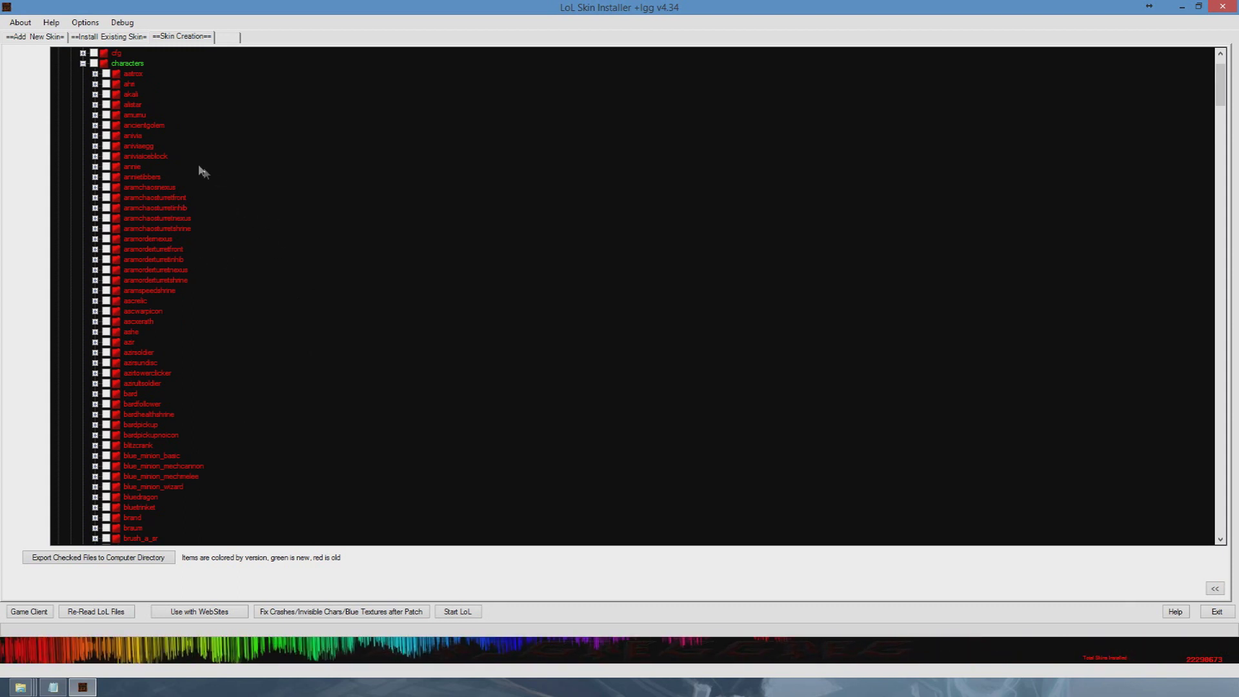
pyautogui.scroll(-2, 276, 293)
pyautogui.scroll(-9, 272, 301)
pyautogui.scroll(-11, 272, 300)
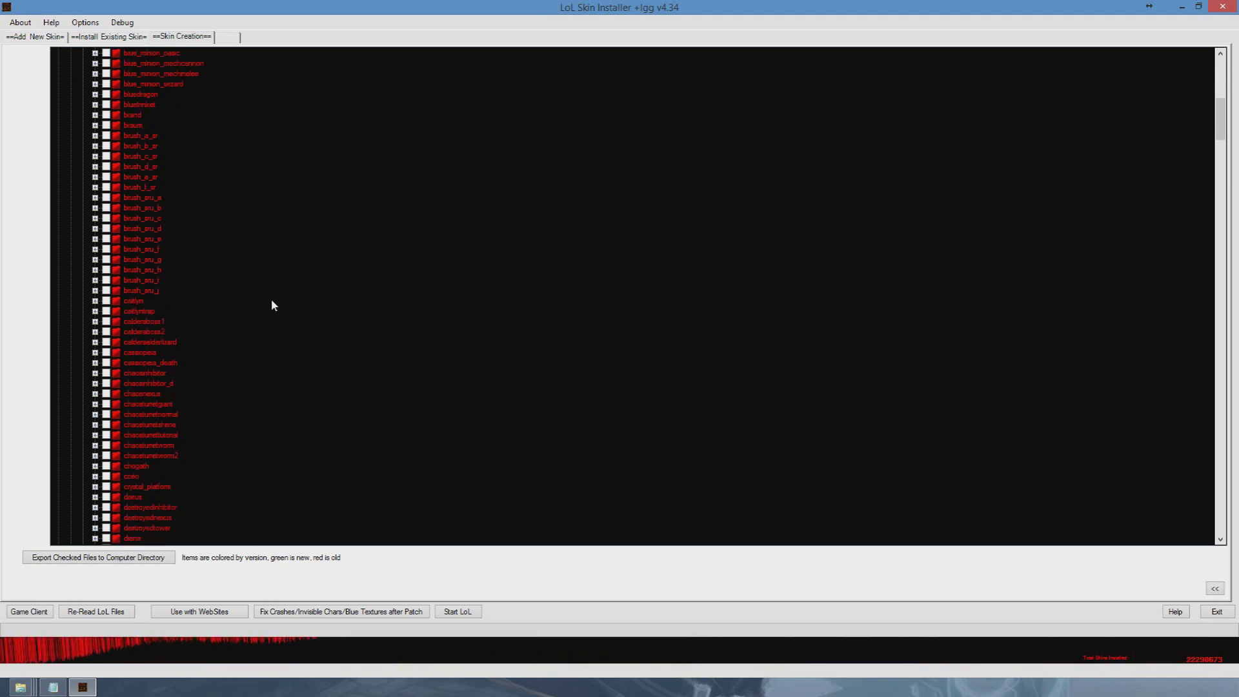
pyautogui.scroll(-1, 271, 301)
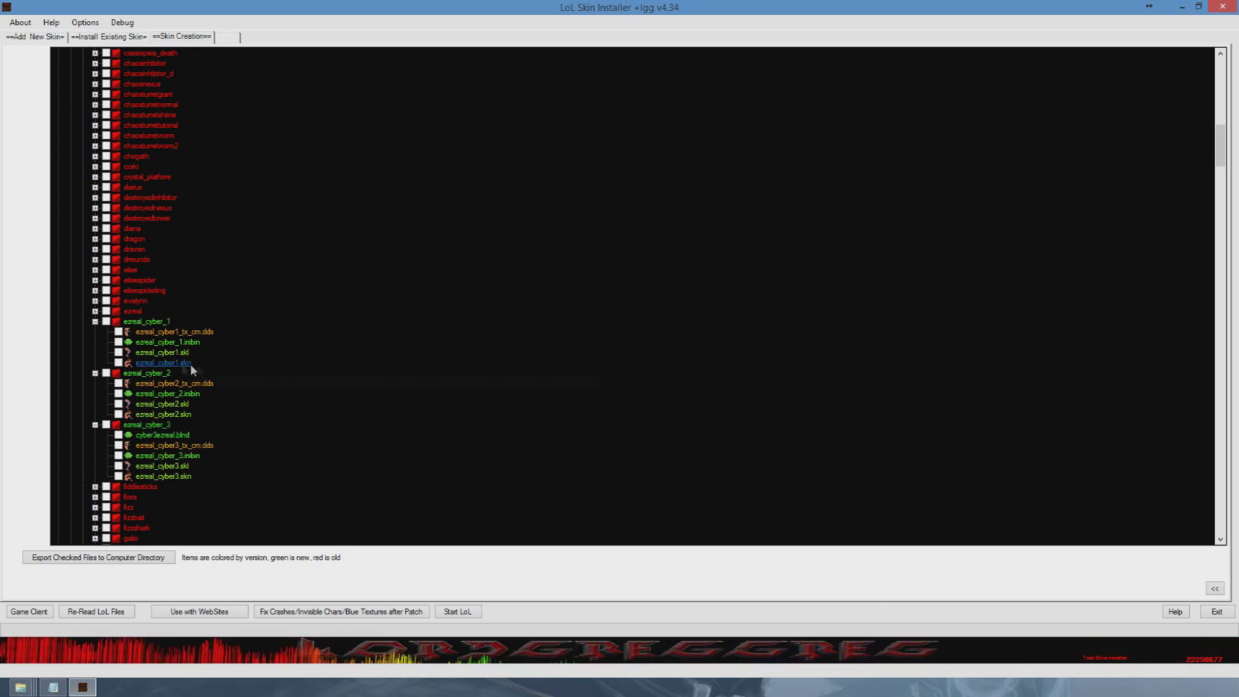
# Mark the TX_CM texture and .skn model for export in each of ezreal_cyber_1, ezreal_cyber_2 and ezreal_cyber_3
pyautogui.click(118, 332)
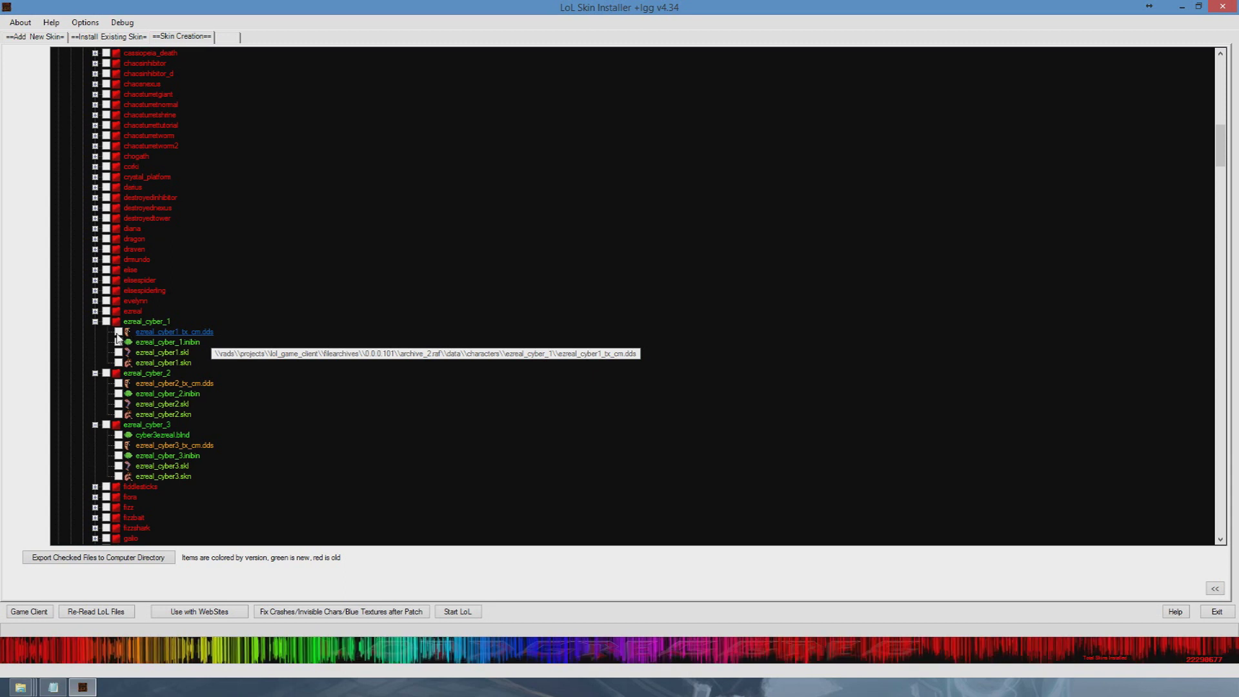
pyautogui.click(119, 362)
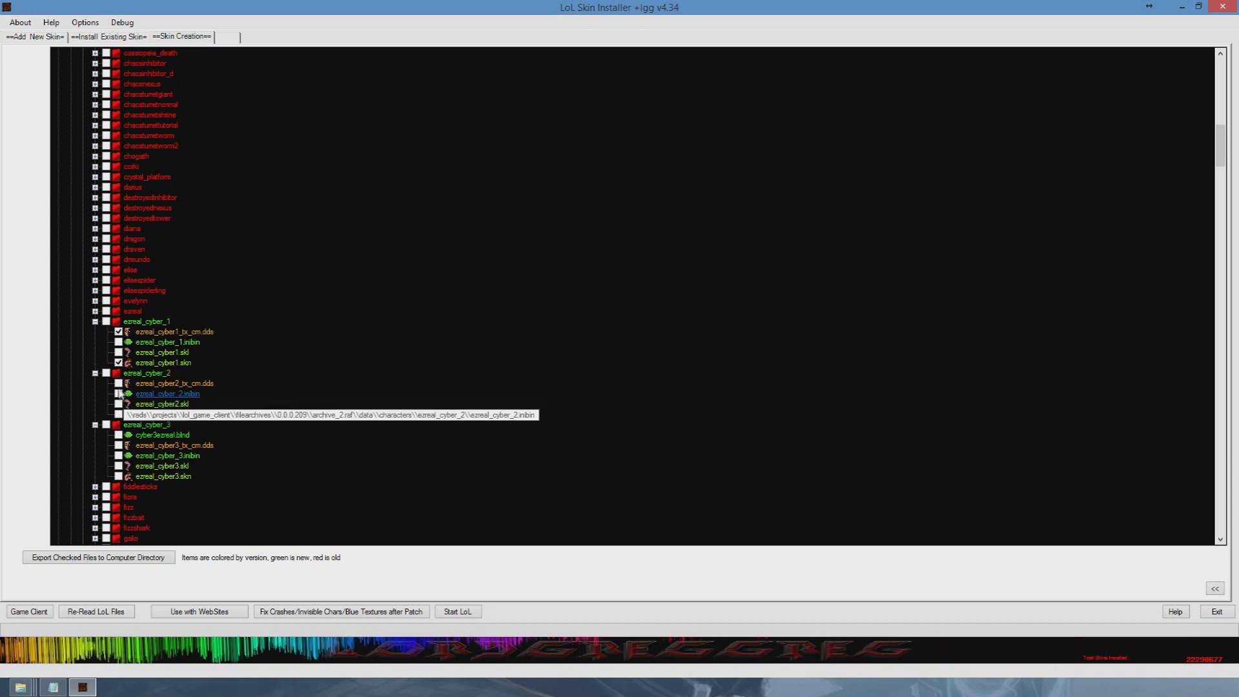
pyautogui.click(118, 383)
pyautogui.click(119, 414)
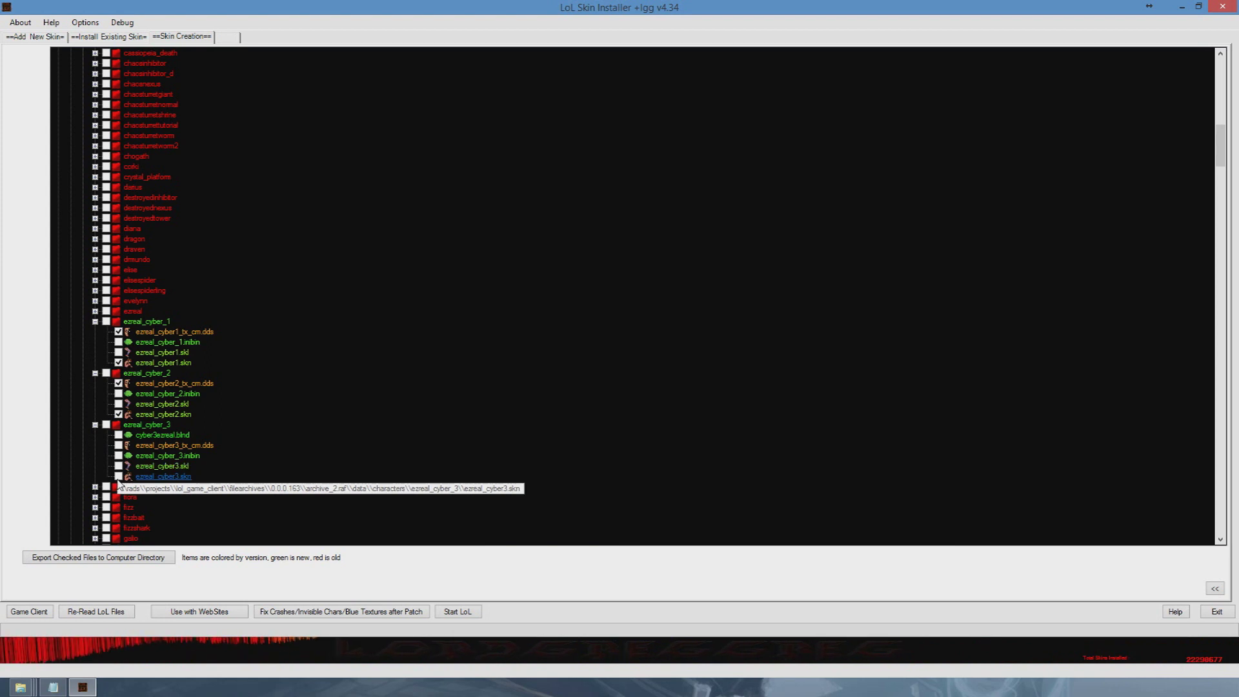
pyautogui.click(119, 476)
pyautogui.click(119, 445)
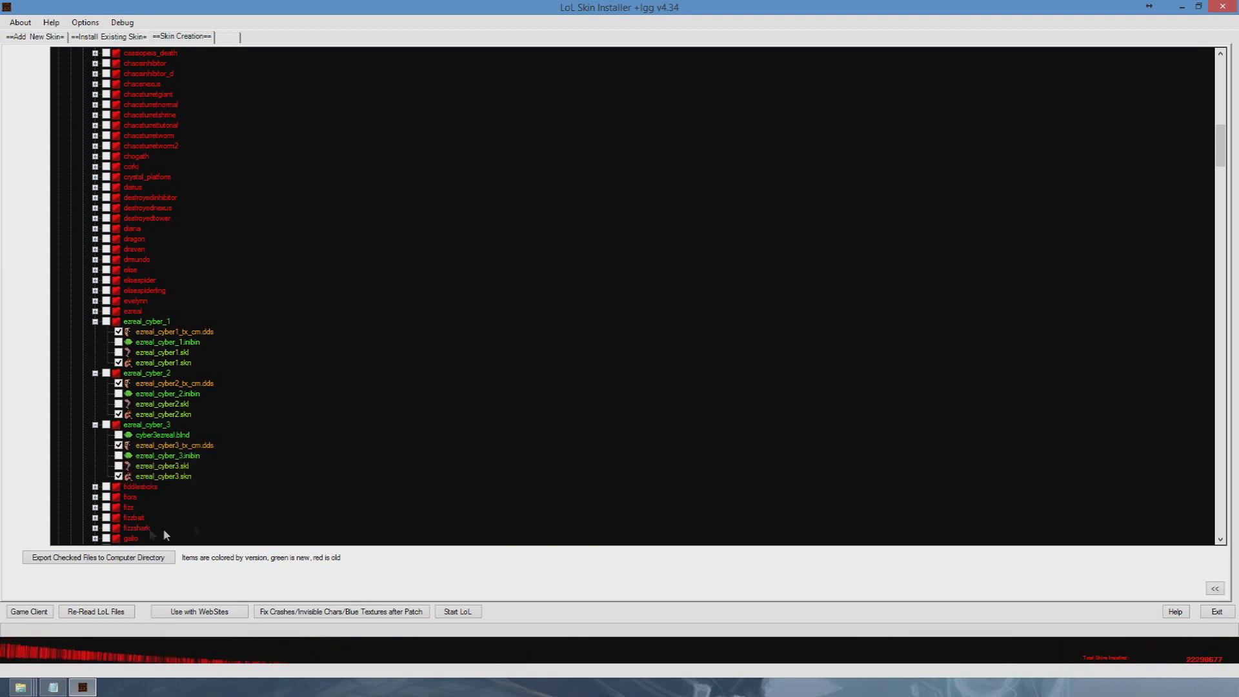
# Export the checked files to the League Skins folder and dismiss the success report
pyautogui.click(135, 559)
pyautogui.moveTo(706, 319); pyautogui.dragTo(707, 357)
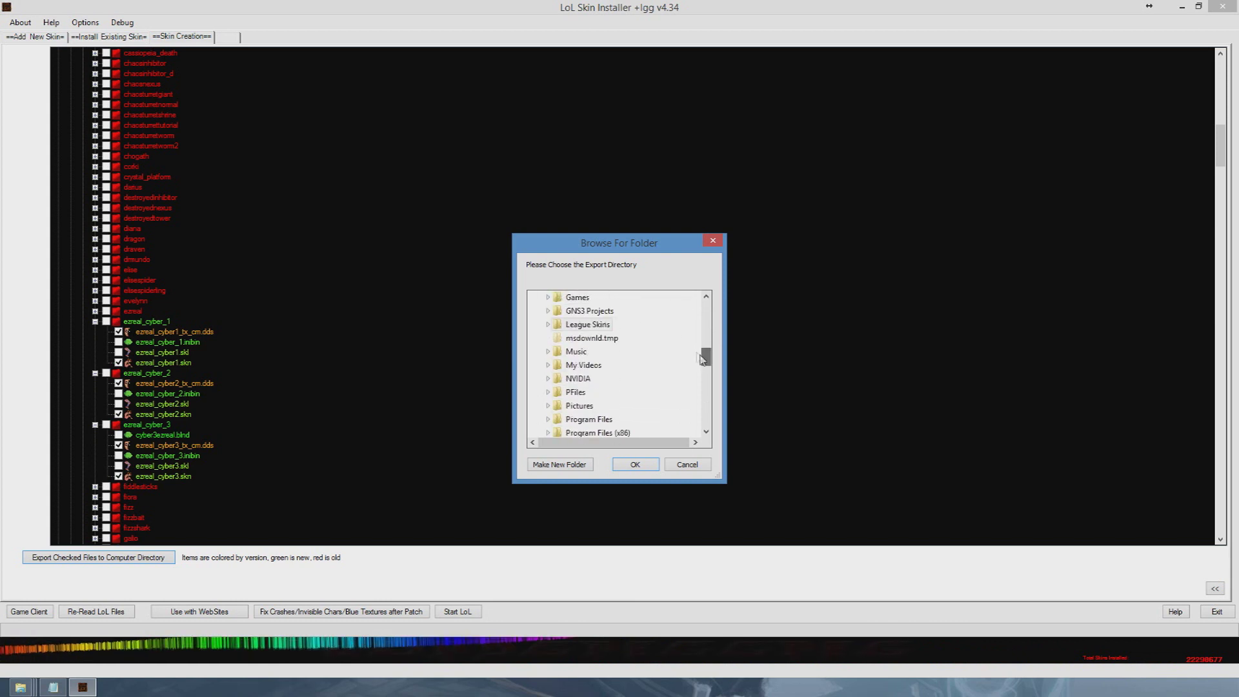
pyautogui.click(607, 332)
pyautogui.click(635, 464)
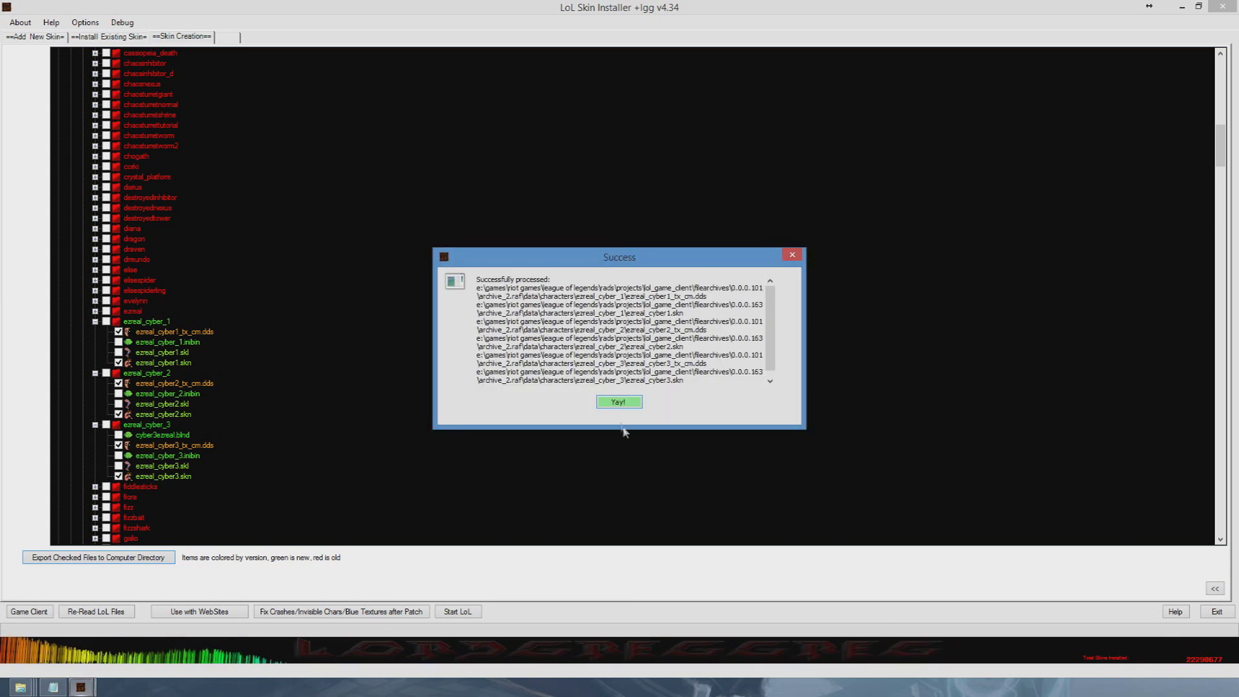
pyautogui.click(619, 402)
# Switch to File Explorer, inspect the exported ezreal_cyber folders in League Skins\data\characters, and return to LoL Skin Installer
pyautogui.click(20, 688)
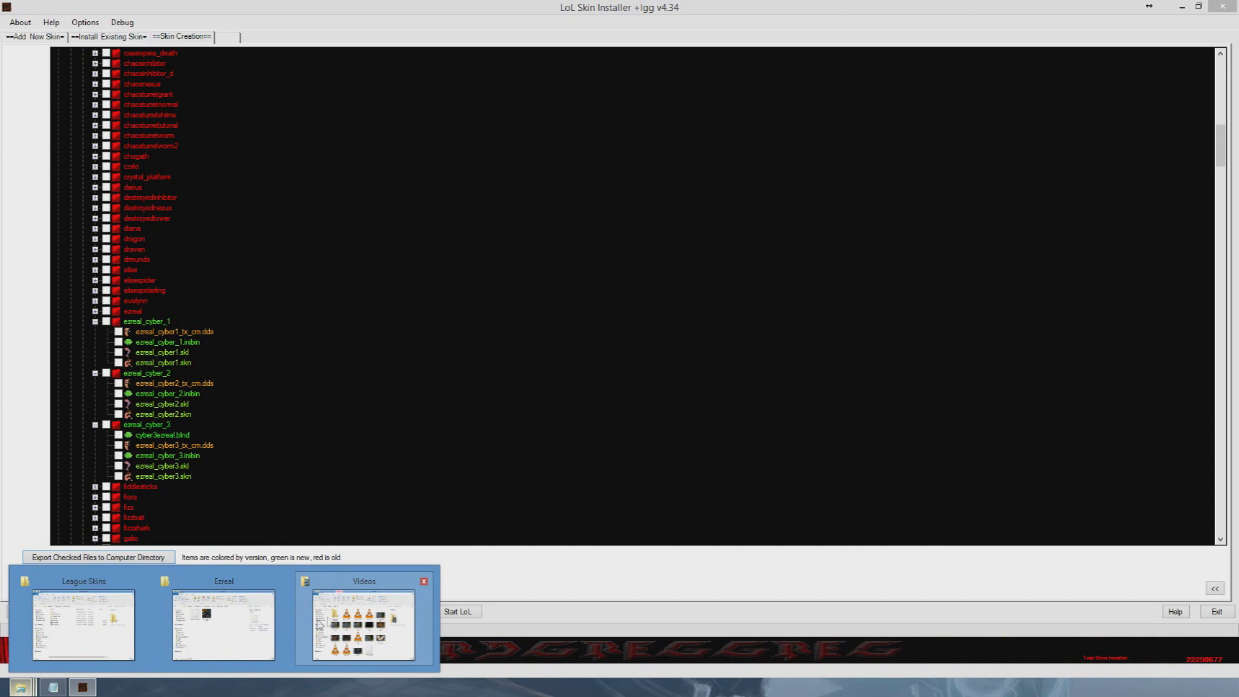
pyautogui.click(231, 618)
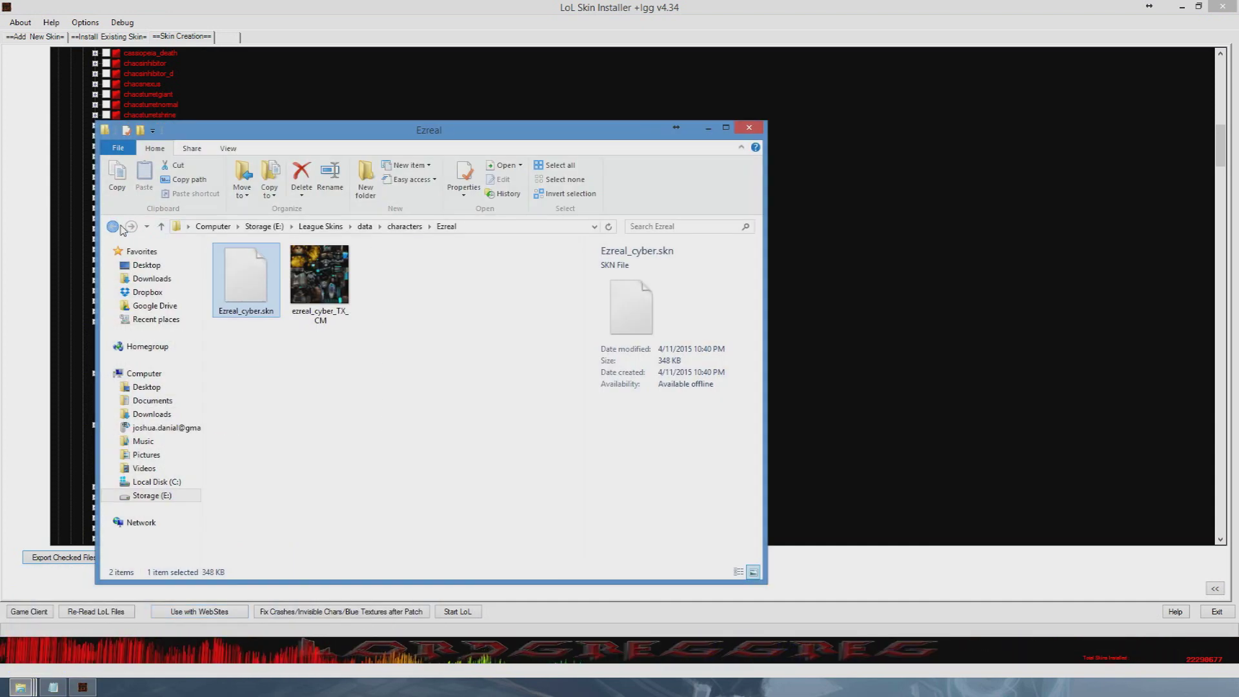
pyautogui.press('BackSpace')
pyautogui.press('Down')
pyautogui.press('Down')
pyautogui.press('Down')
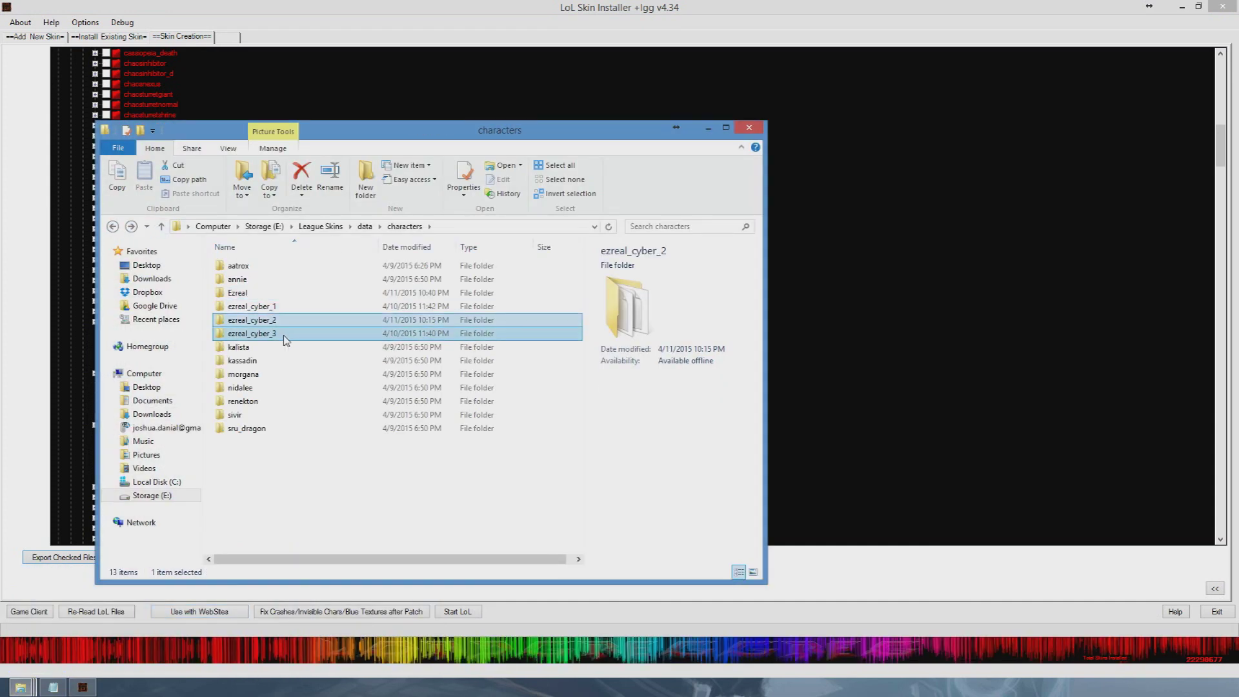
pyautogui.doubleClick(267, 309)
pyautogui.press('BackSpace')
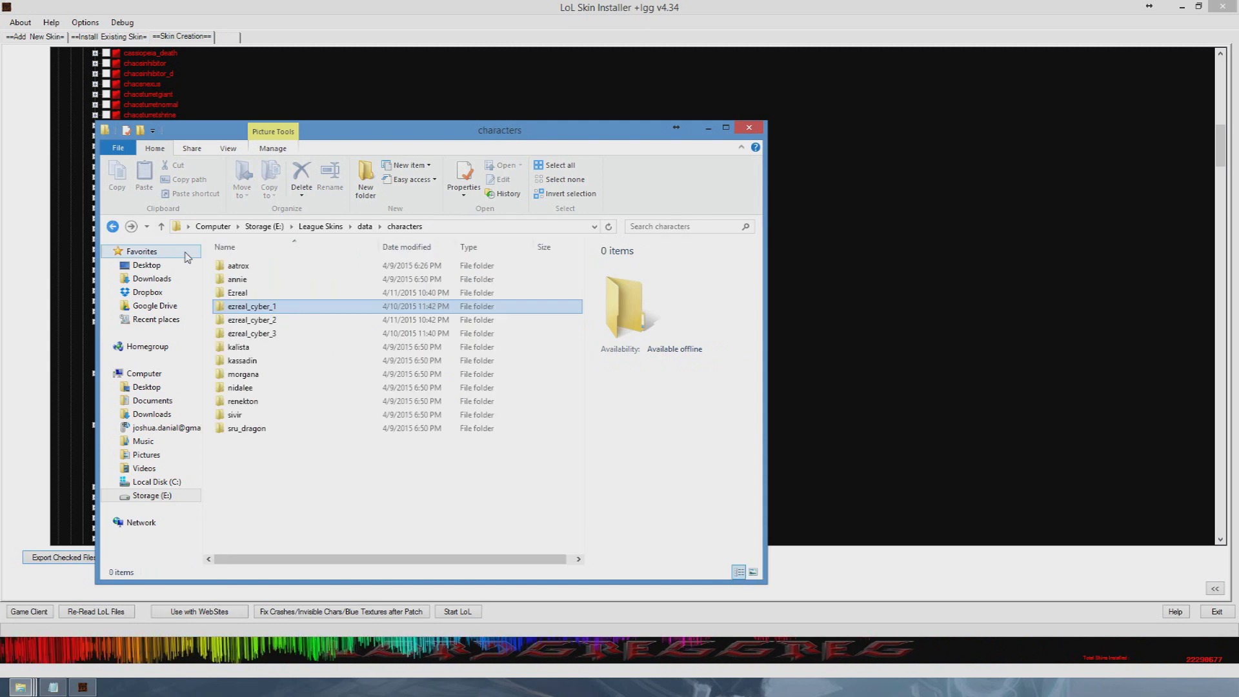
pyautogui.click(306, 38)
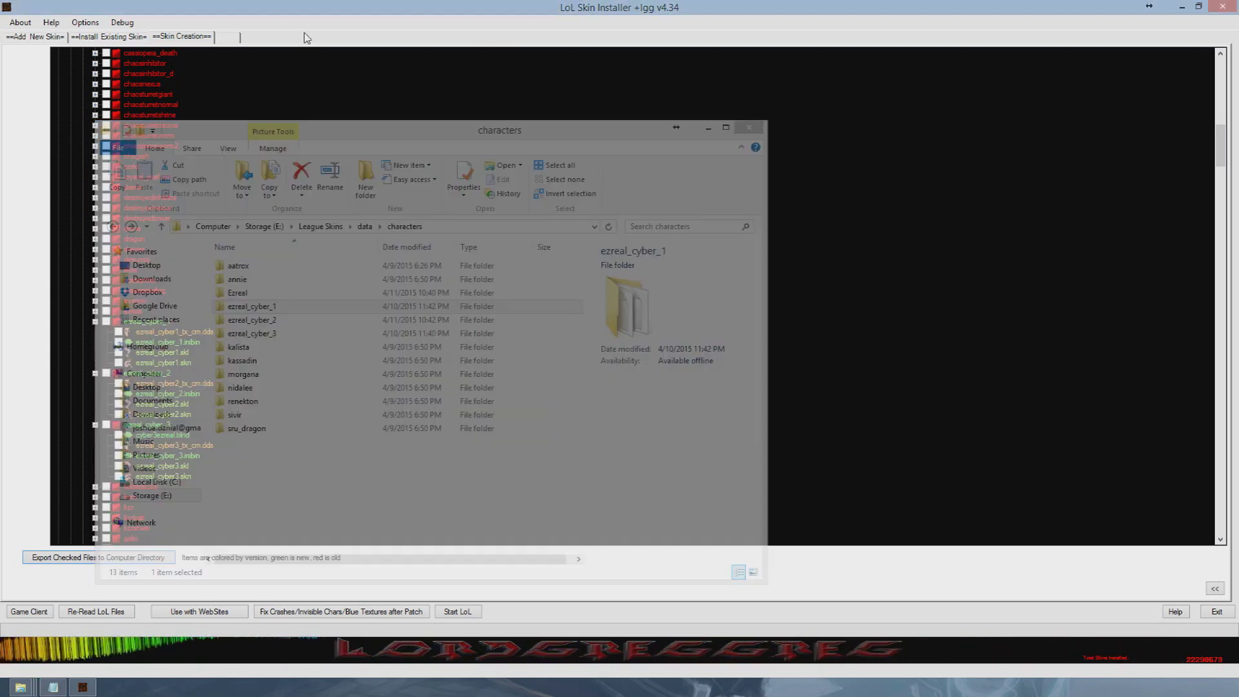
# Collapse the three ezreal_cyber folders, the characters folder and the RAF folder in the file tree
pyautogui.click(95, 425)
pyautogui.click(95, 373)
pyautogui.click(95, 322)
pyautogui.scroll(14, 95, 368)
pyautogui.scroll(10, 95, 367)
pyautogui.click(82, 115)
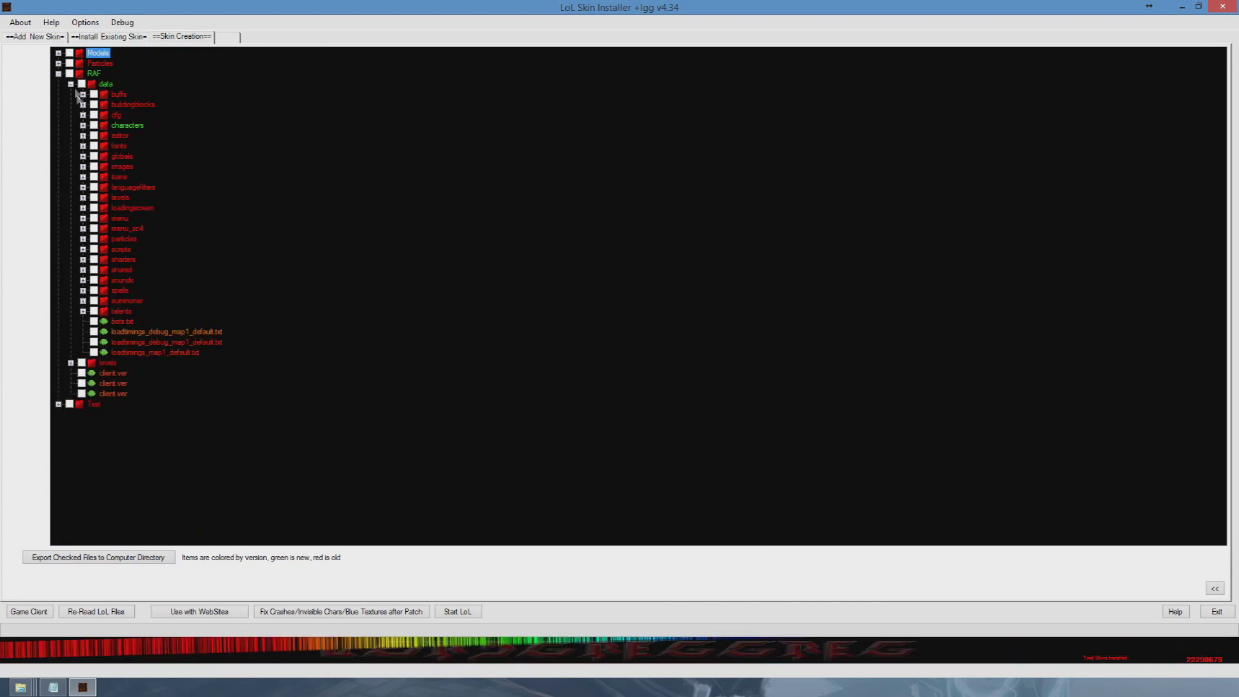
pyautogui.click(58, 74)
# Try to load the Particles Old and Particles New lists under Particles, continuing past the exception
pyautogui.click(59, 63)
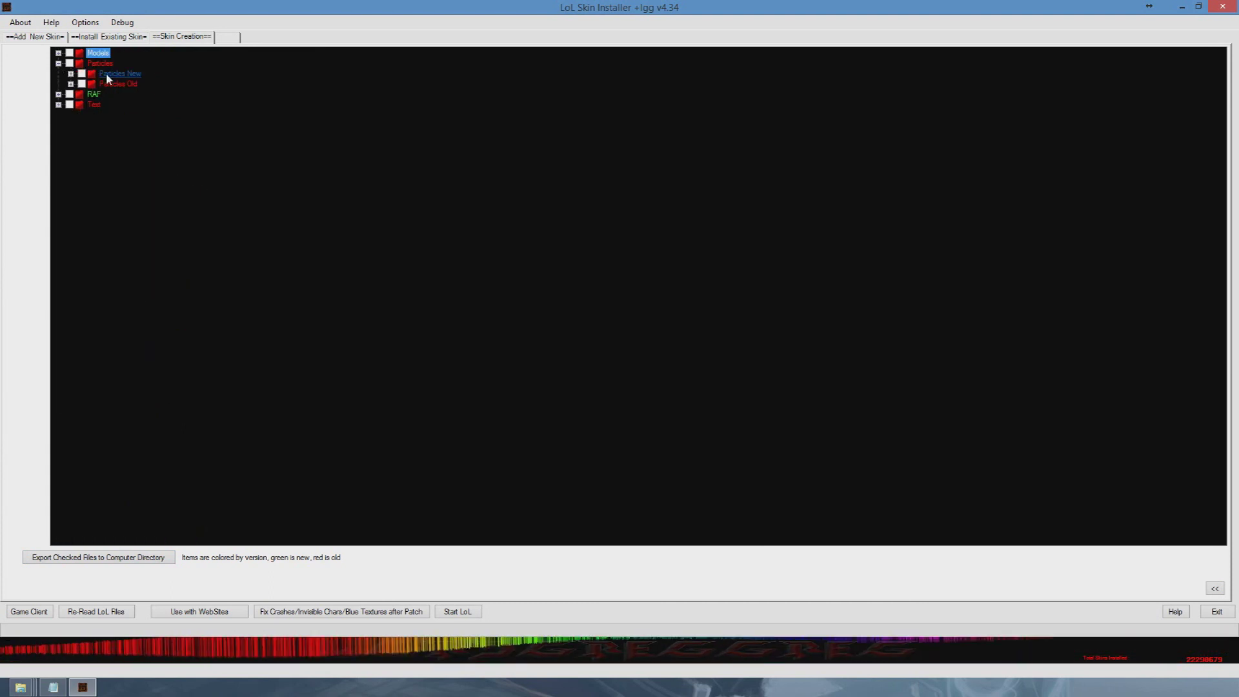
pyautogui.click(71, 85)
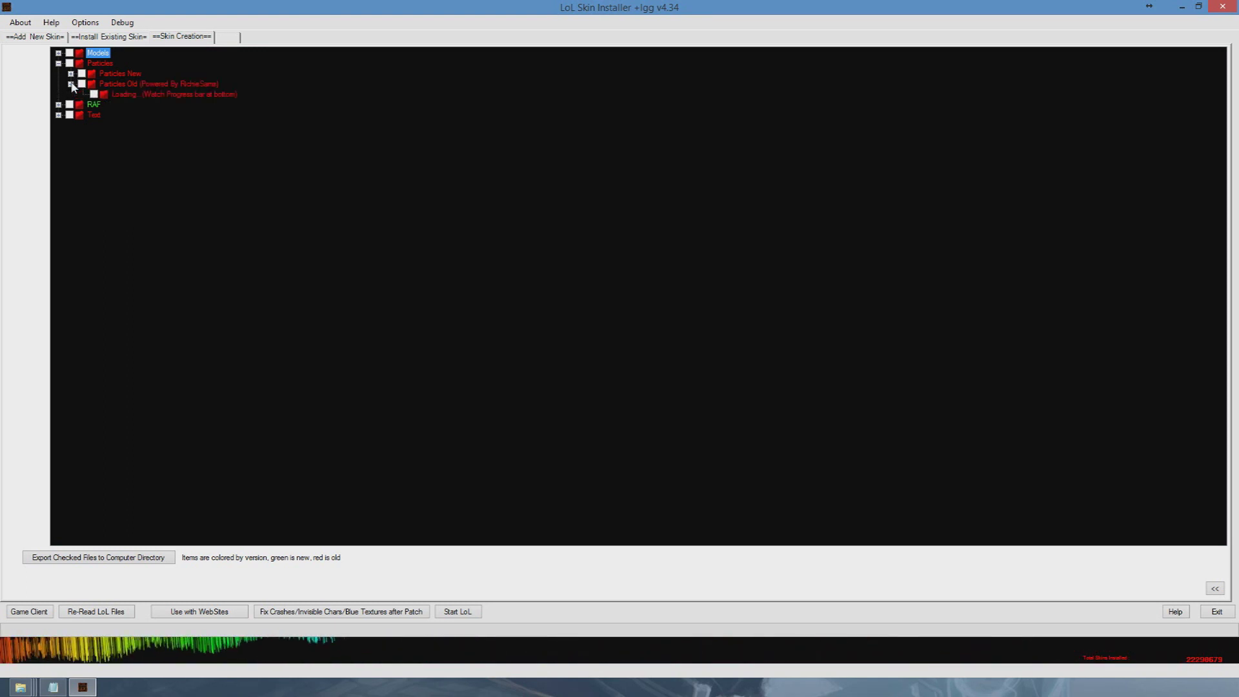
pyautogui.click(71, 84)
pyautogui.click(71, 73)
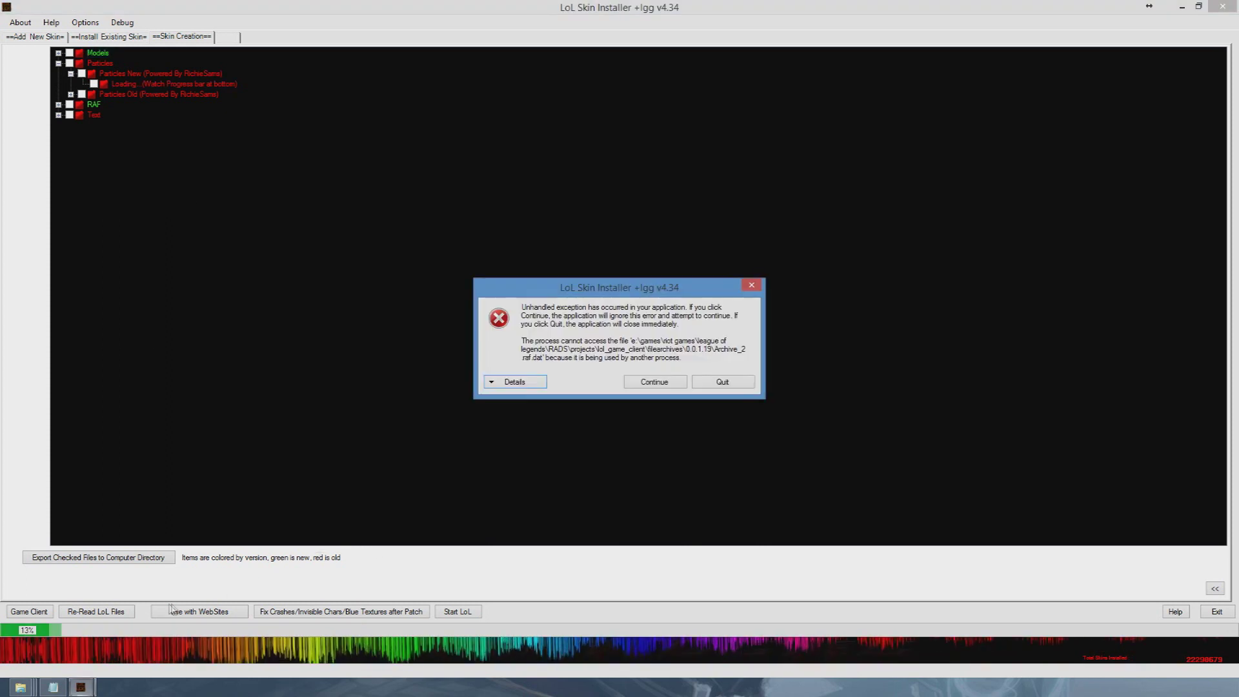
pyautogui.click(672, 382)
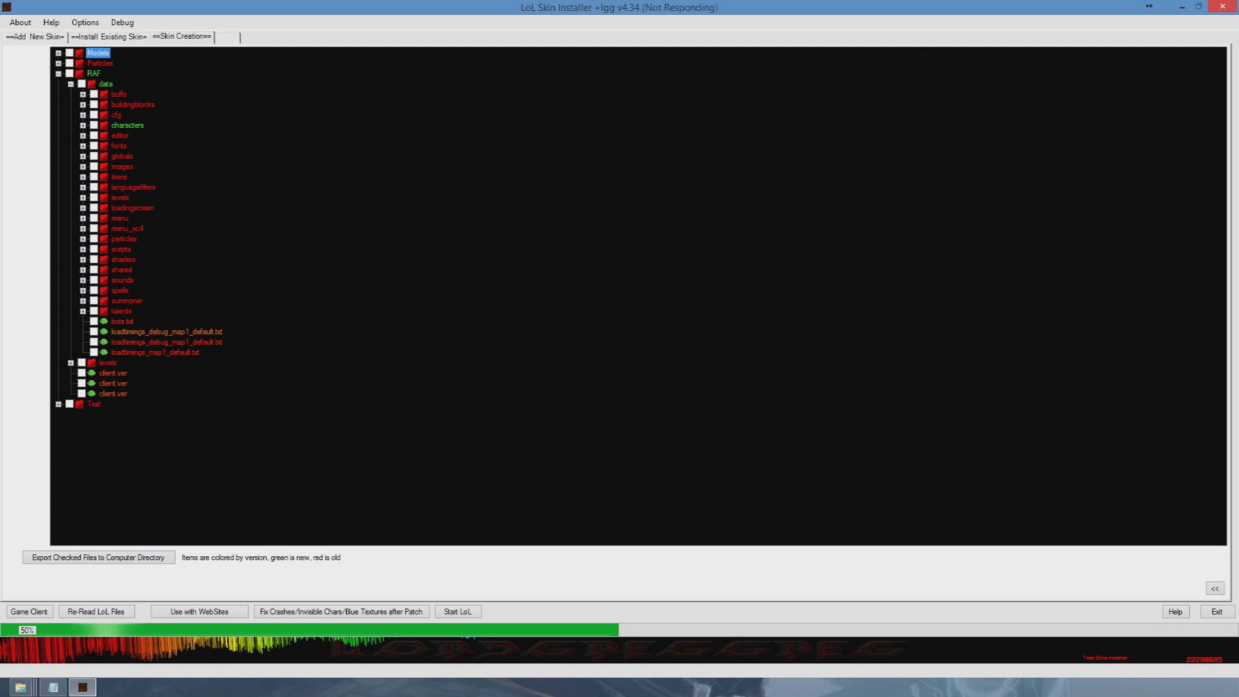
# Minimize LoL Skin Installer and point out ezreal_cyber_2, SknToObj and UVMapper in the File Explorer windows
pyautogui.click(1181, 6)
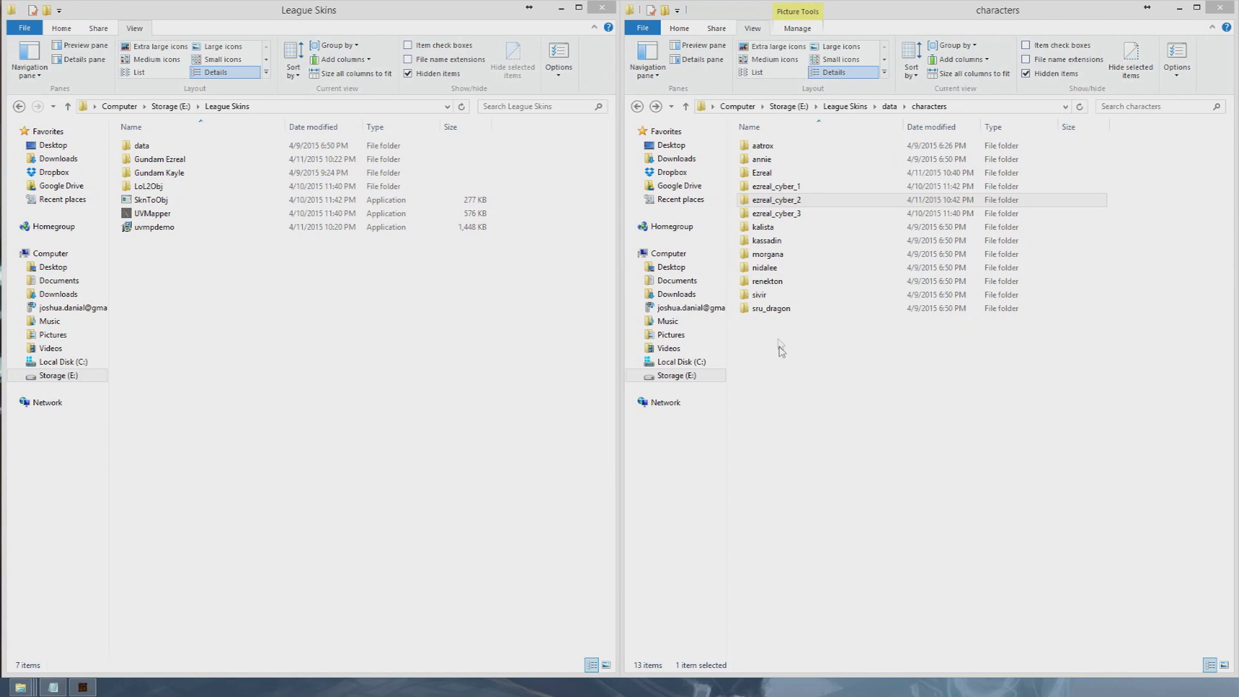
pyautogui.click(780, 202)
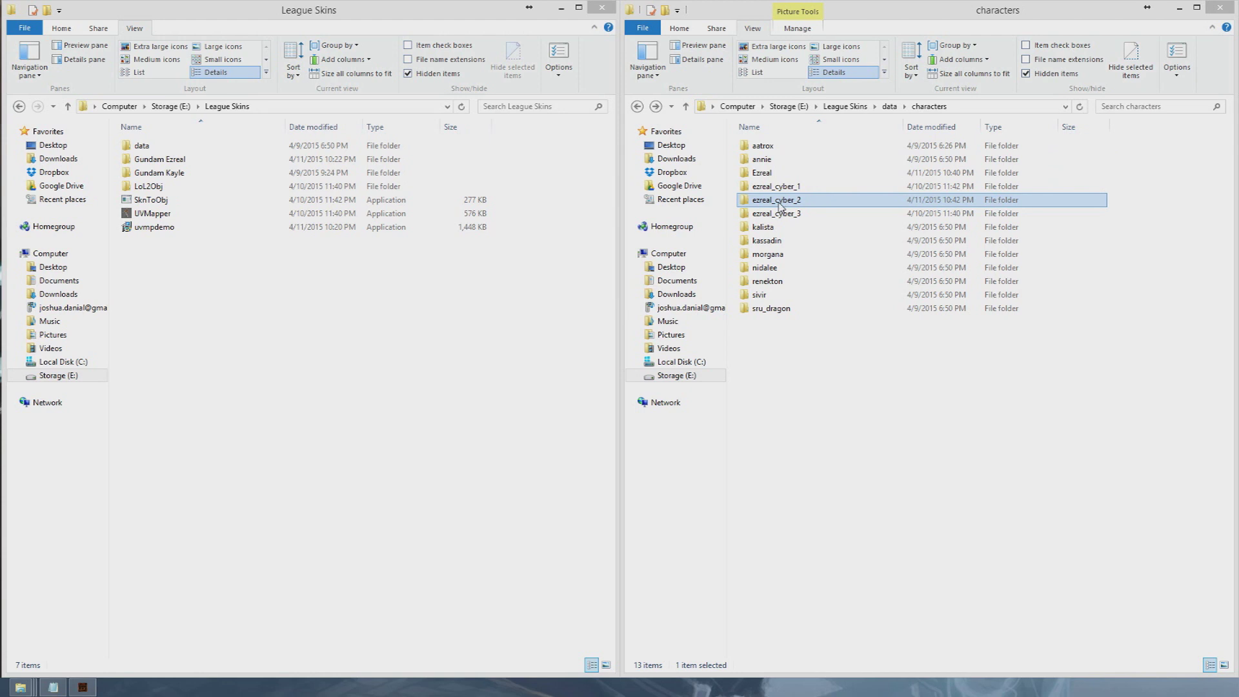
pyautogui.click(197, 201)
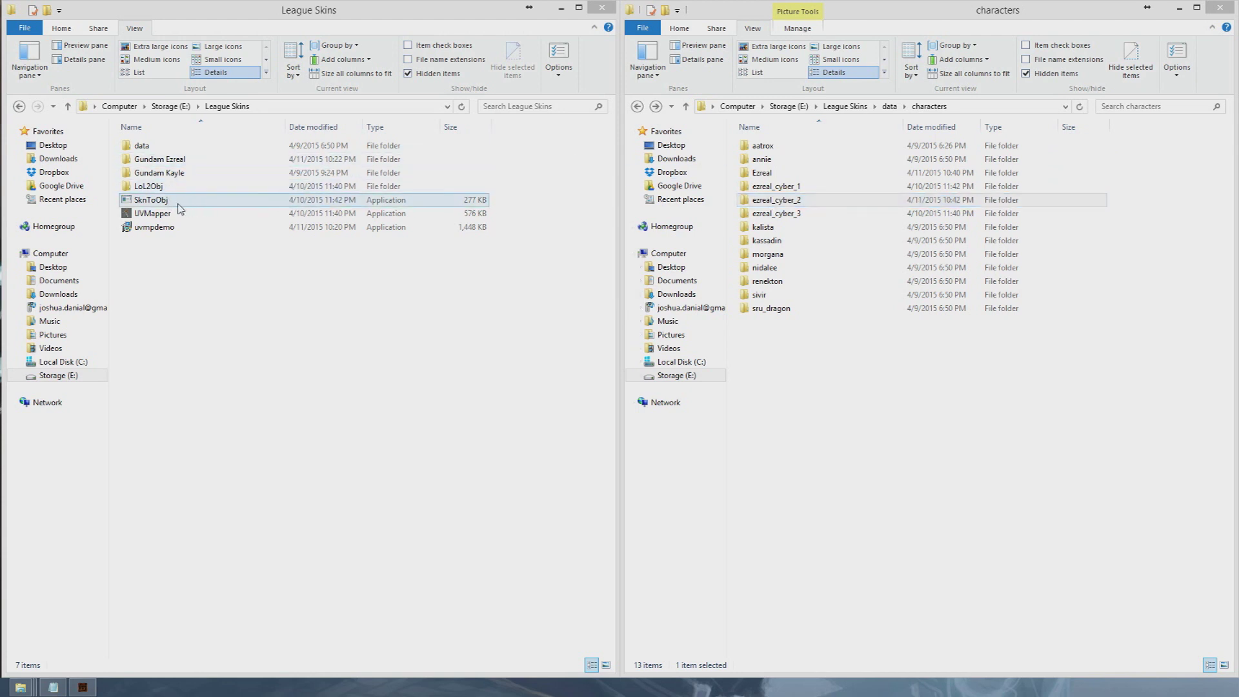
pyautogui.click(181, 213)
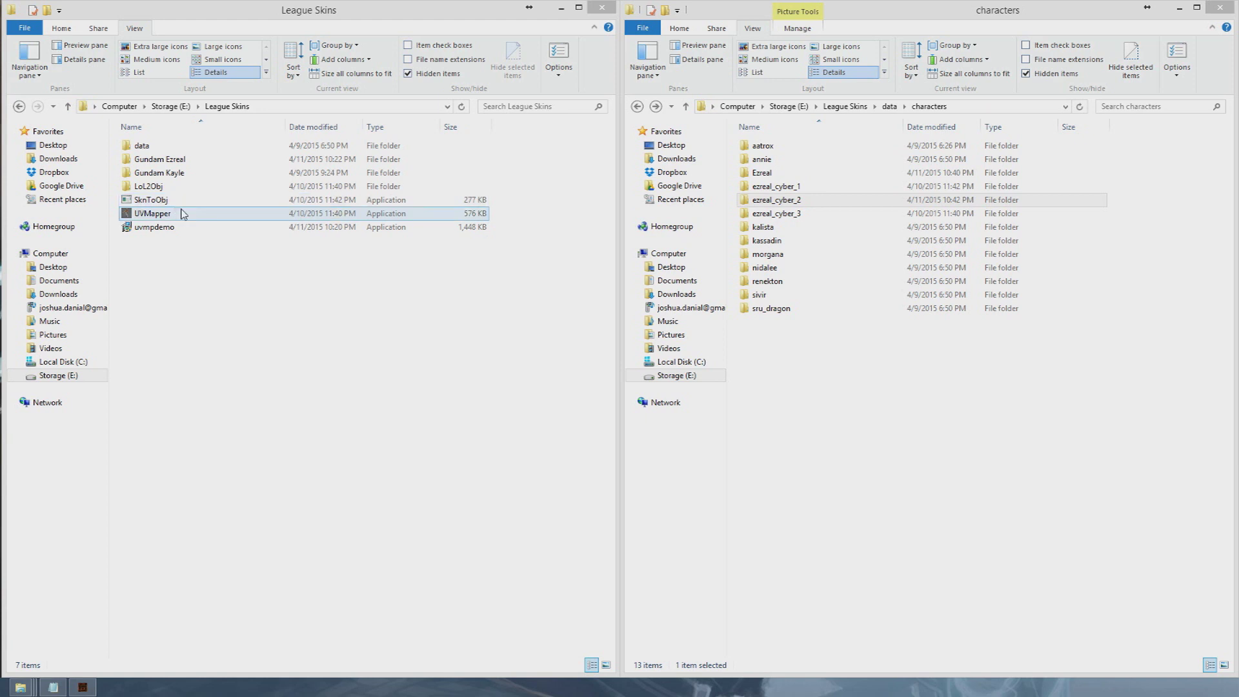
pyautogui.click(199, 204)
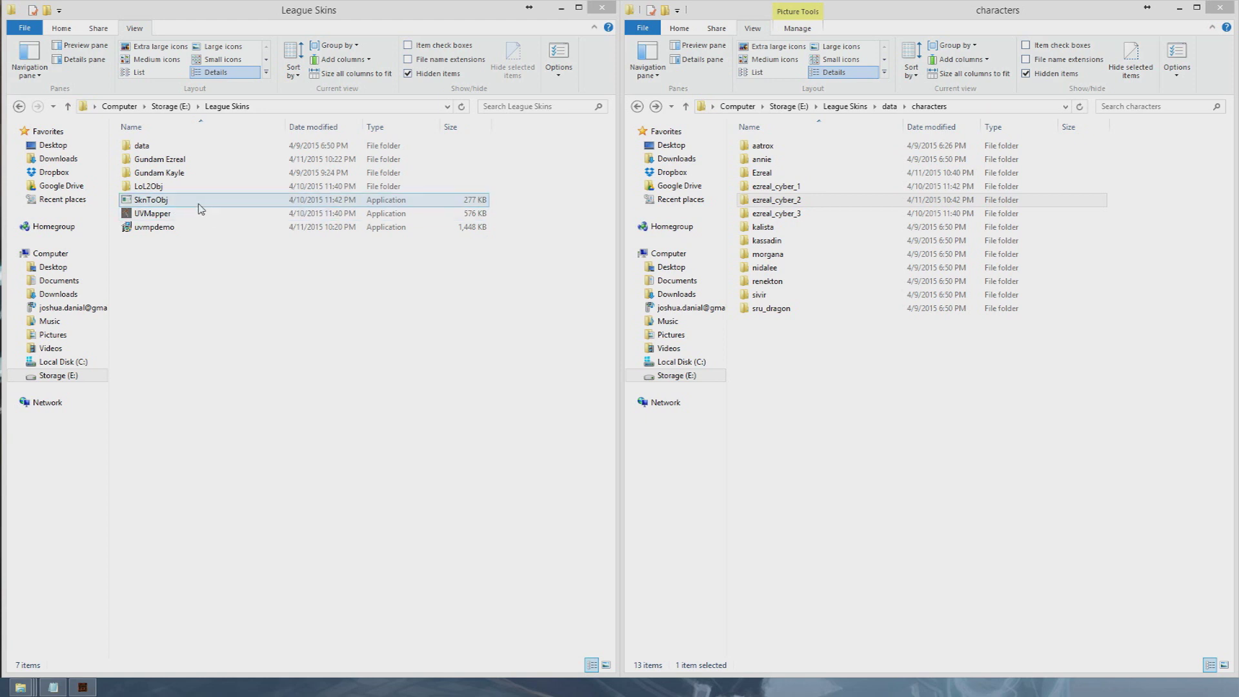
pyautogui.click(181, 214)
pyautogui.click(258, 255)
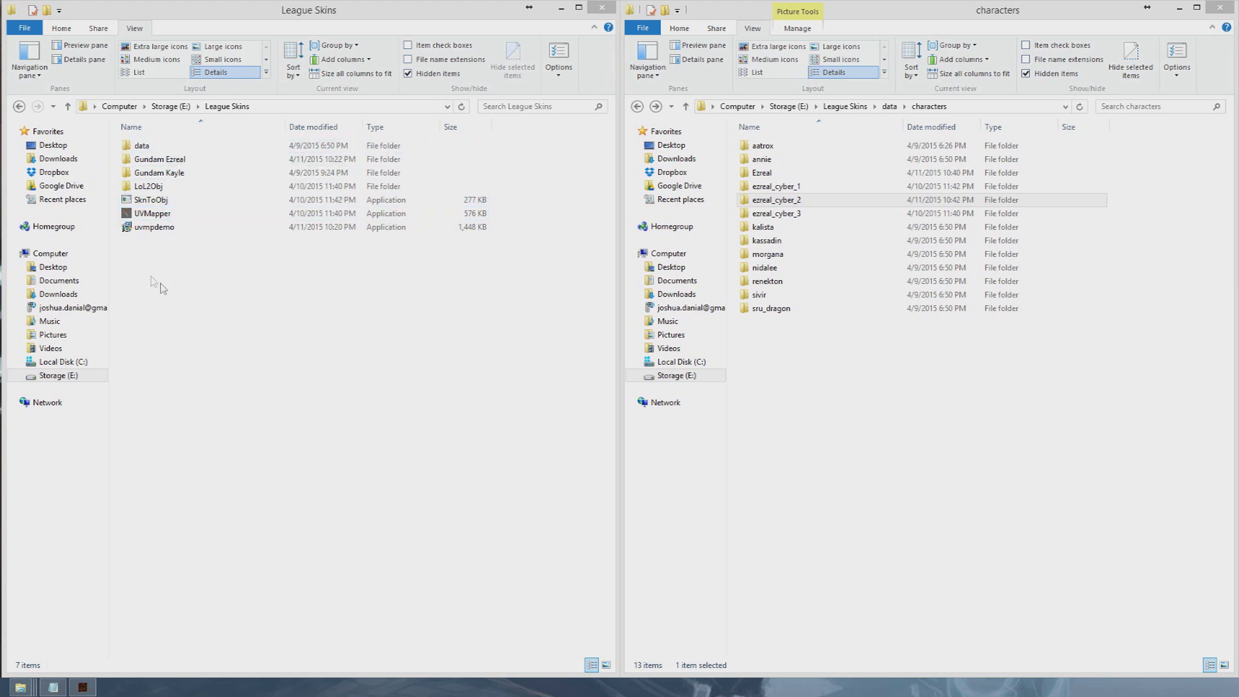
# Open the ezreal_cyber_2 folder and convert ezreal_cyber2.skn to an OBJ file with SknToObj
pyautogui.doubleClick(788, 205)
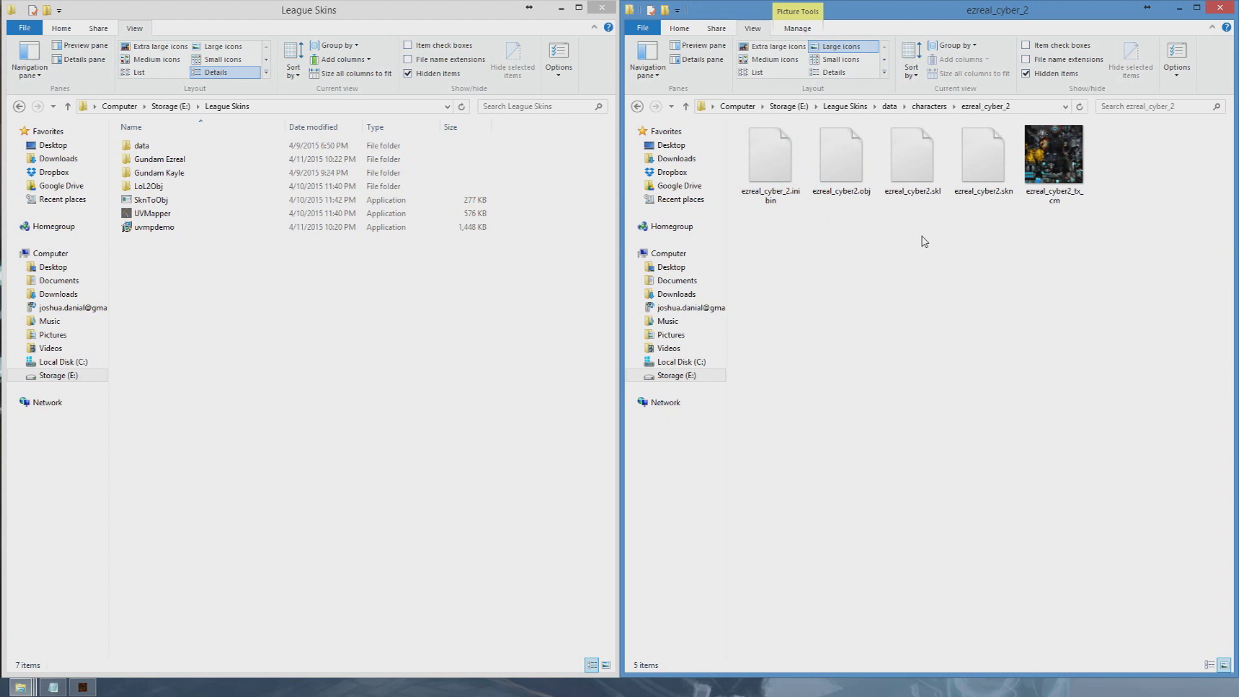
pyautogui.click(982, 160)
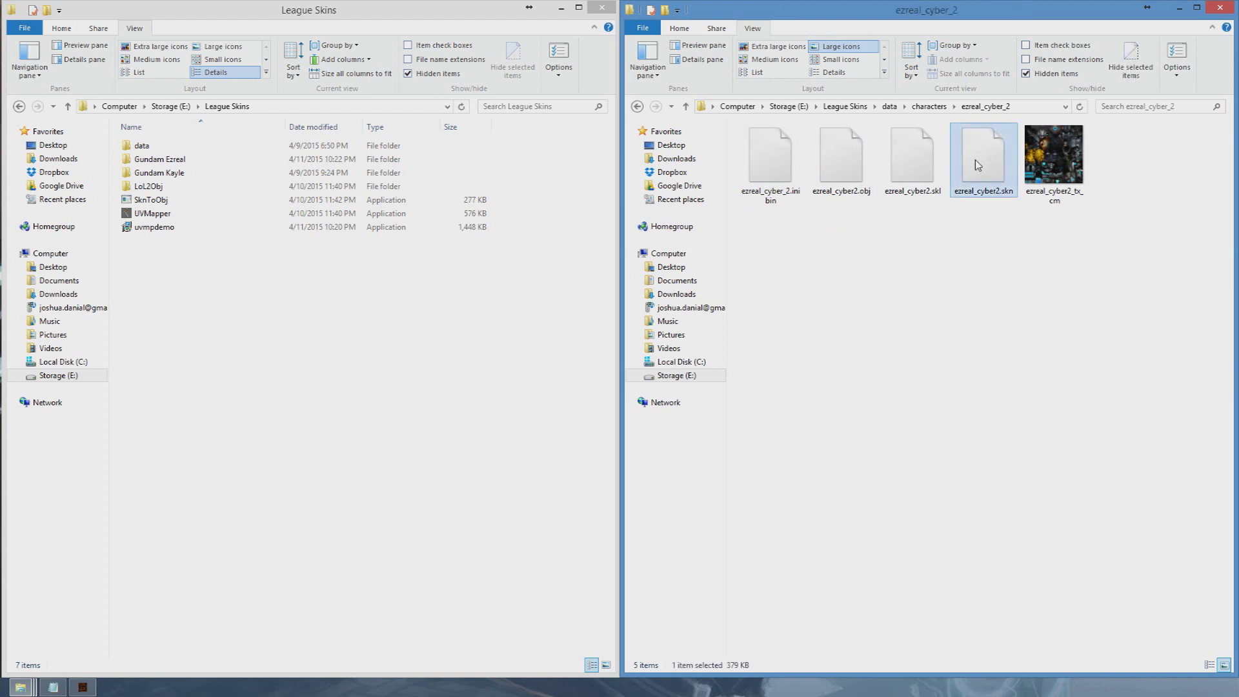
pyautogui.moveTo(982, 158); pyautogui.dragTo(198, 204)
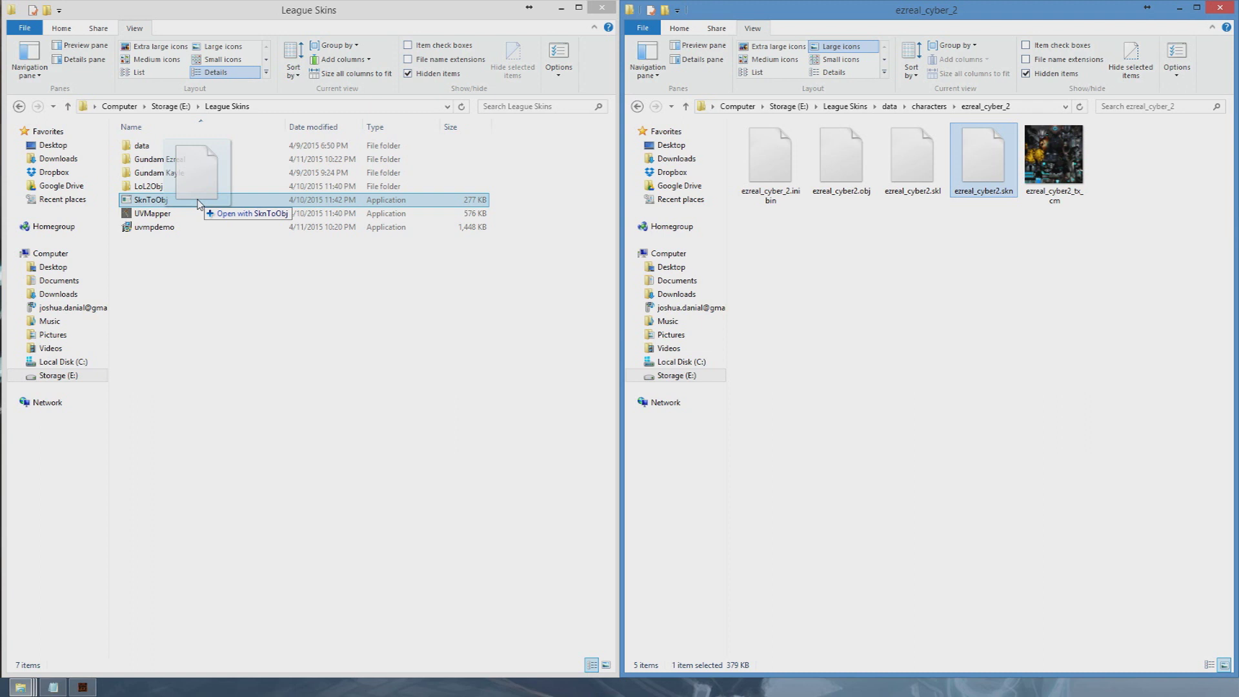
pyautogui.moveTo(199, 204); pyautogui.dragTo(199, 208)
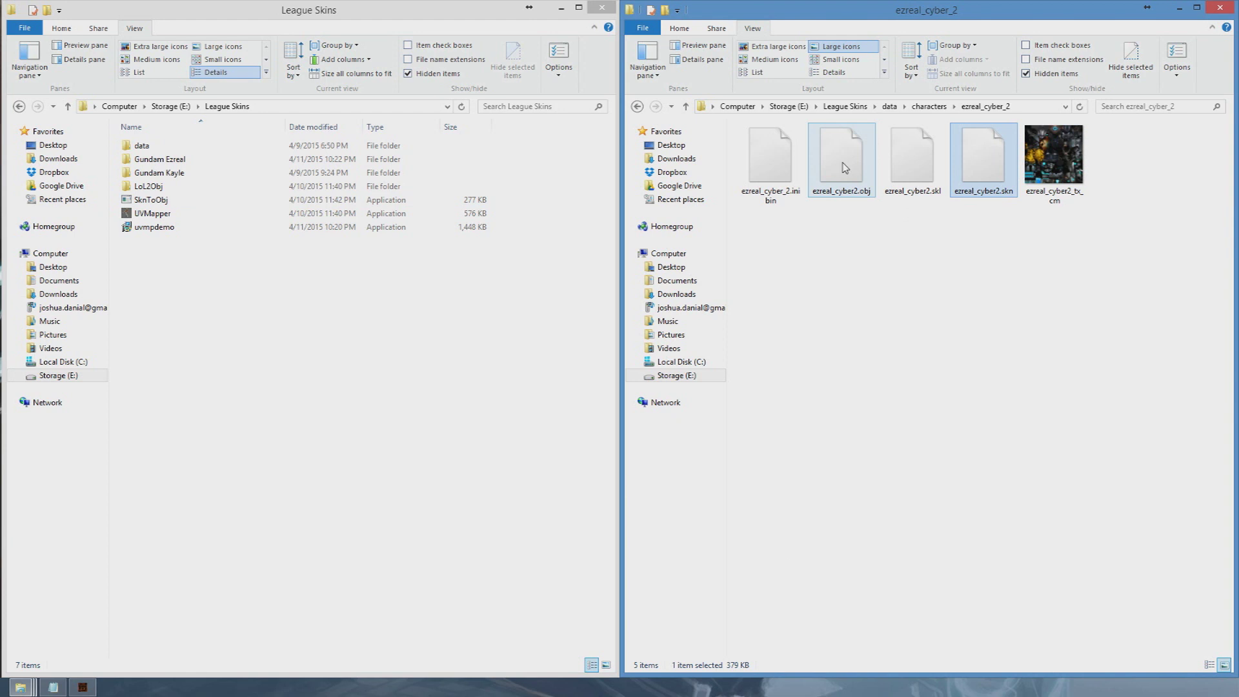
pyautogui.moveTo(837, 165)
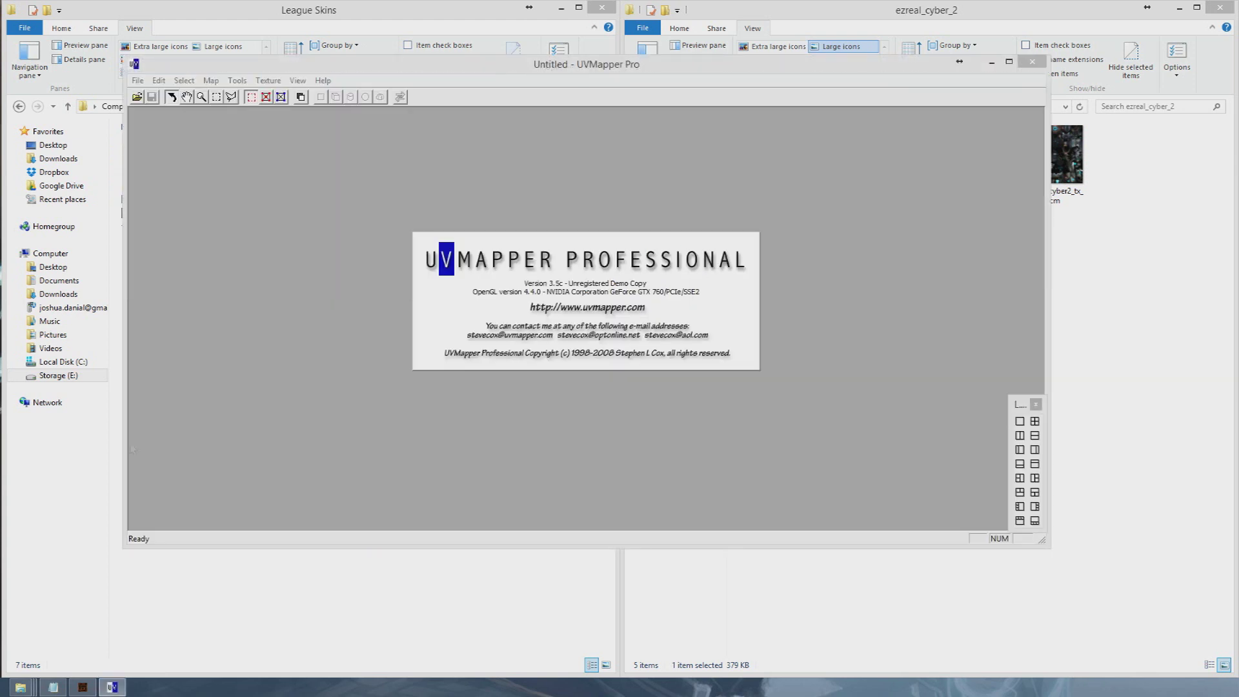
# Dismiss the UVMapper Pro splash screen, make its window narrower and taller, and reposition the floating layout palette
pyautogui.click(610, 346)
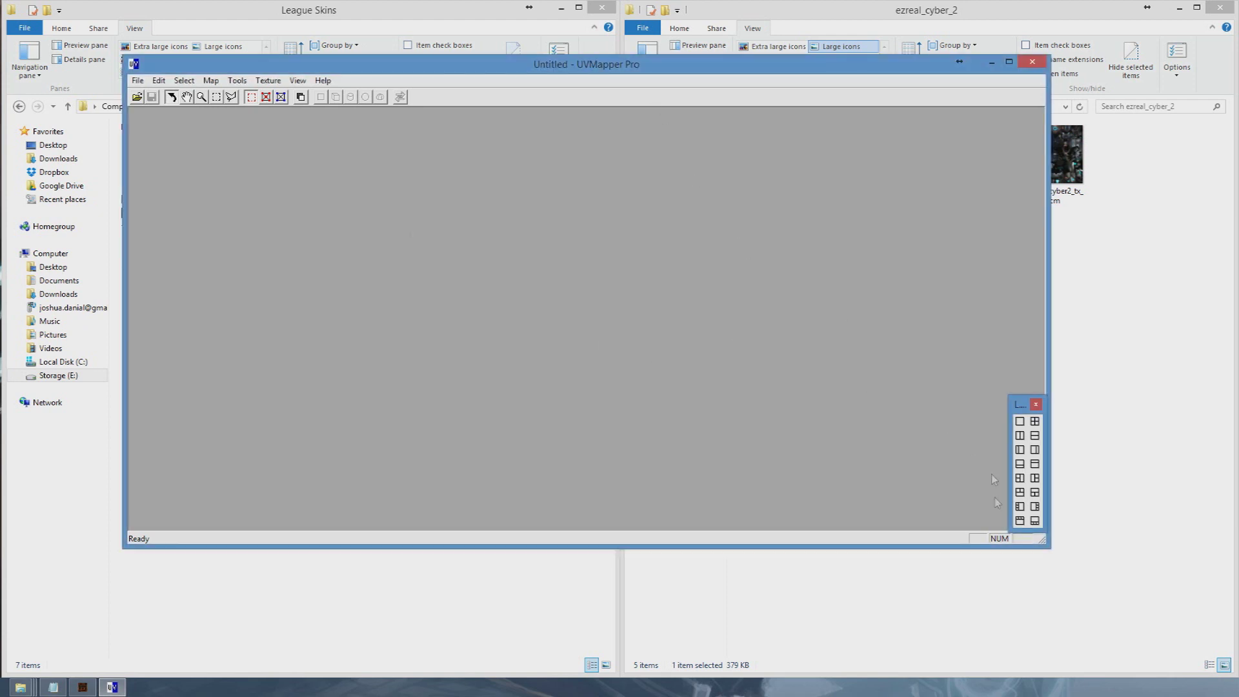
pyautogui.moveTo(1043, 544); pyautogui.dragTo(969, 632)
pyautogui.moveTo(1022, 411); pyautogui.dragTo(924, 460)
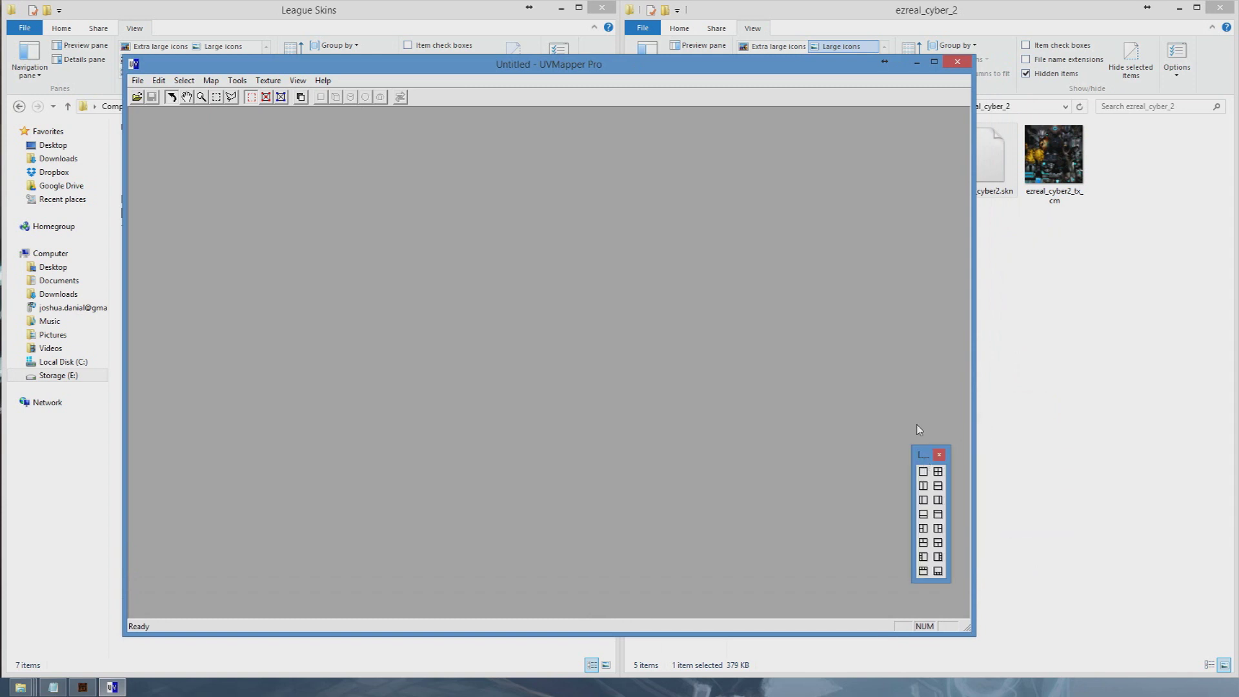
# Load ezreal_cyber2.obj from the ezreal_cyber_2 folder, accept the model statistics, and rotate the model in the Perspective view
pyautogui.click(142, 85)
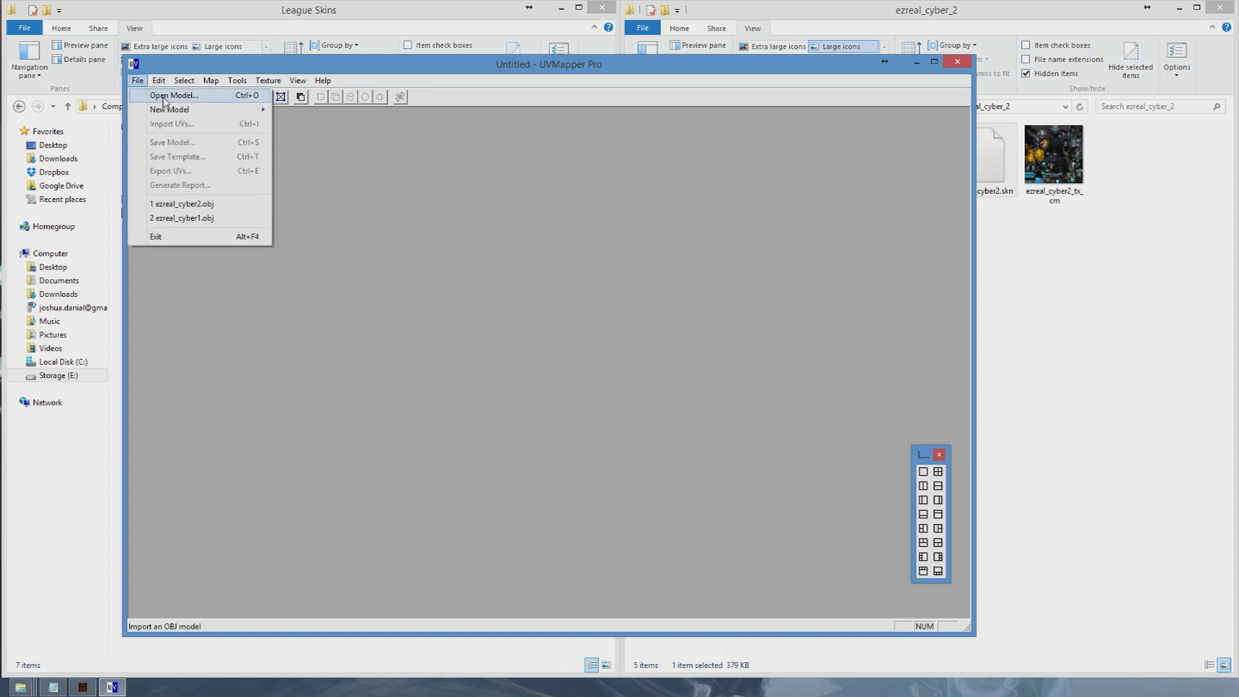
pyautogui.click(165, 98)
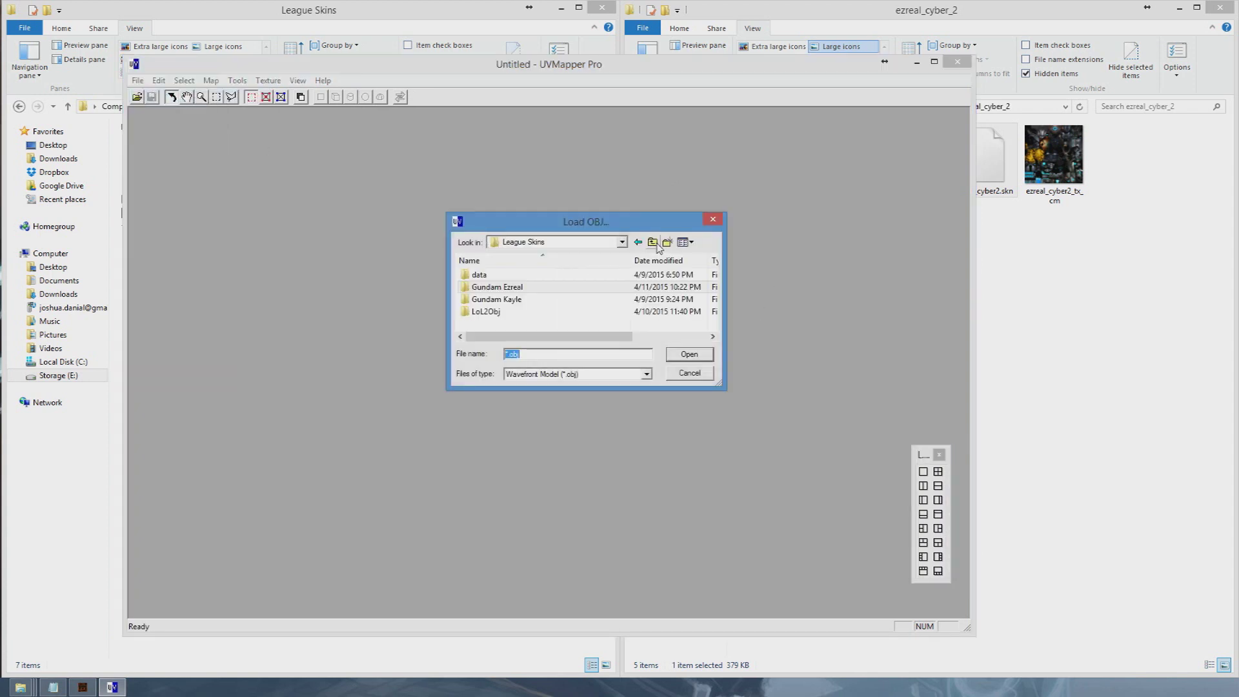
pyautogui.doubleClick(479, 274)
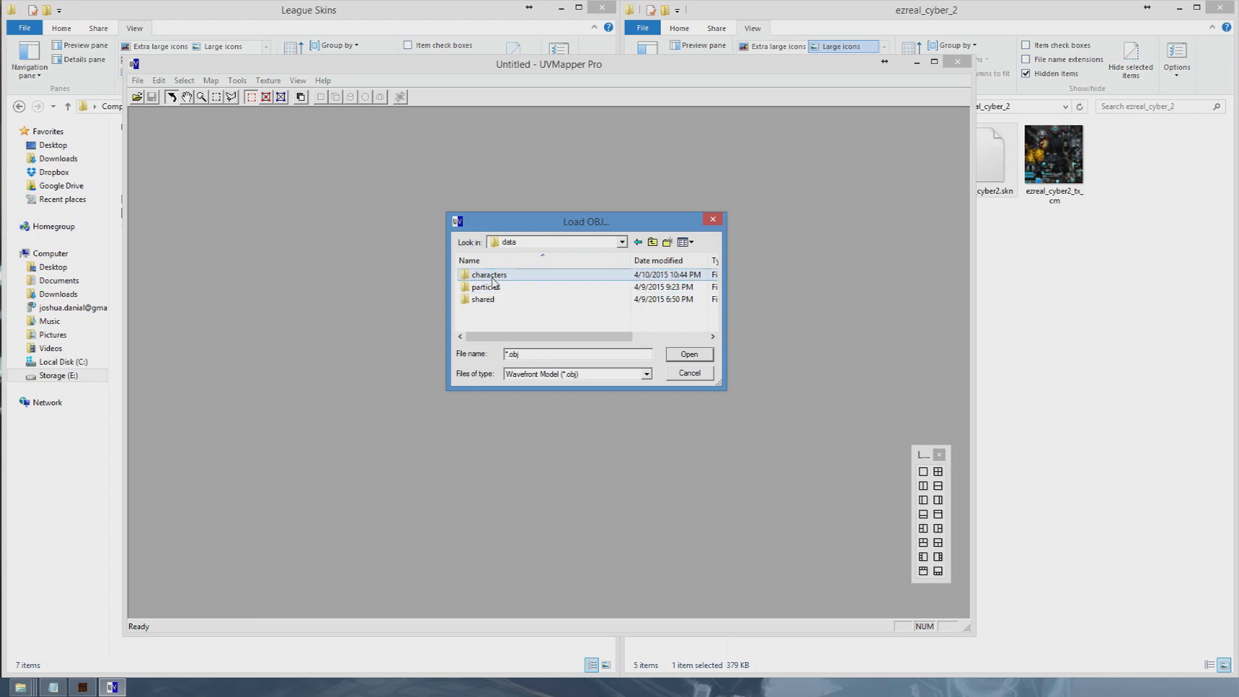
pyautogui.doubleClick(485, 274)
pyautogui.scroll(-2, 510, 303)
pyautogui.doubleClick(509, 323)
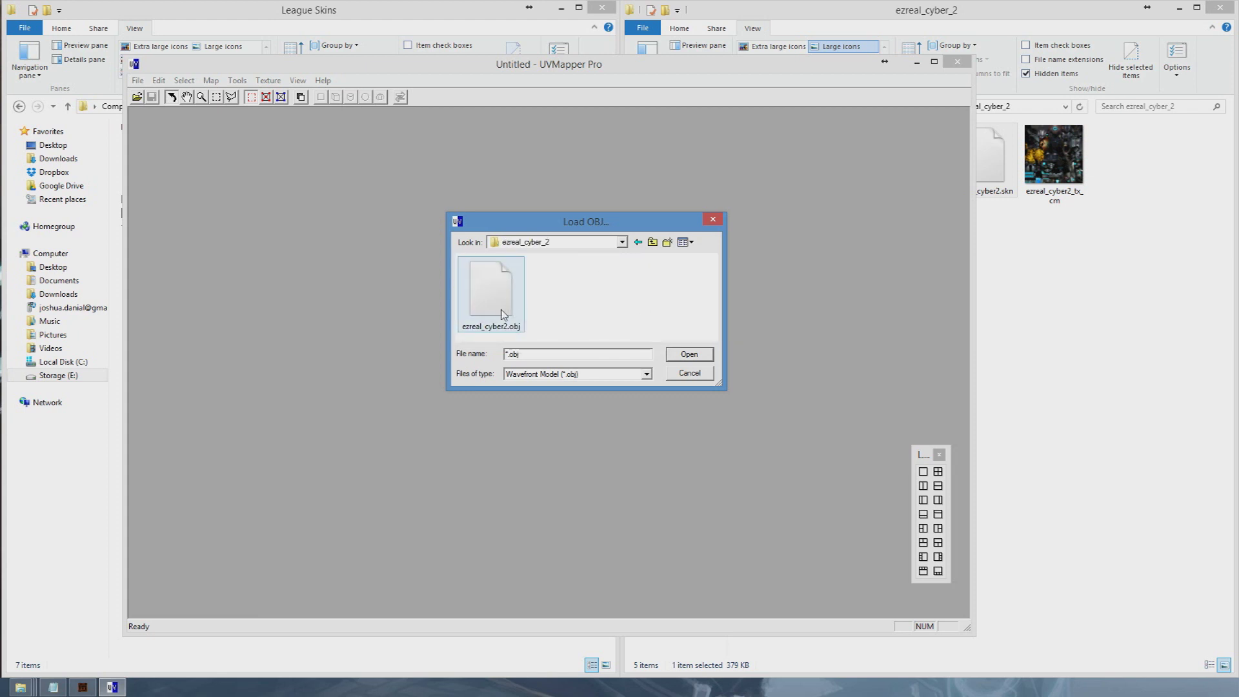
pyautogui.doubleClick(502, 315)
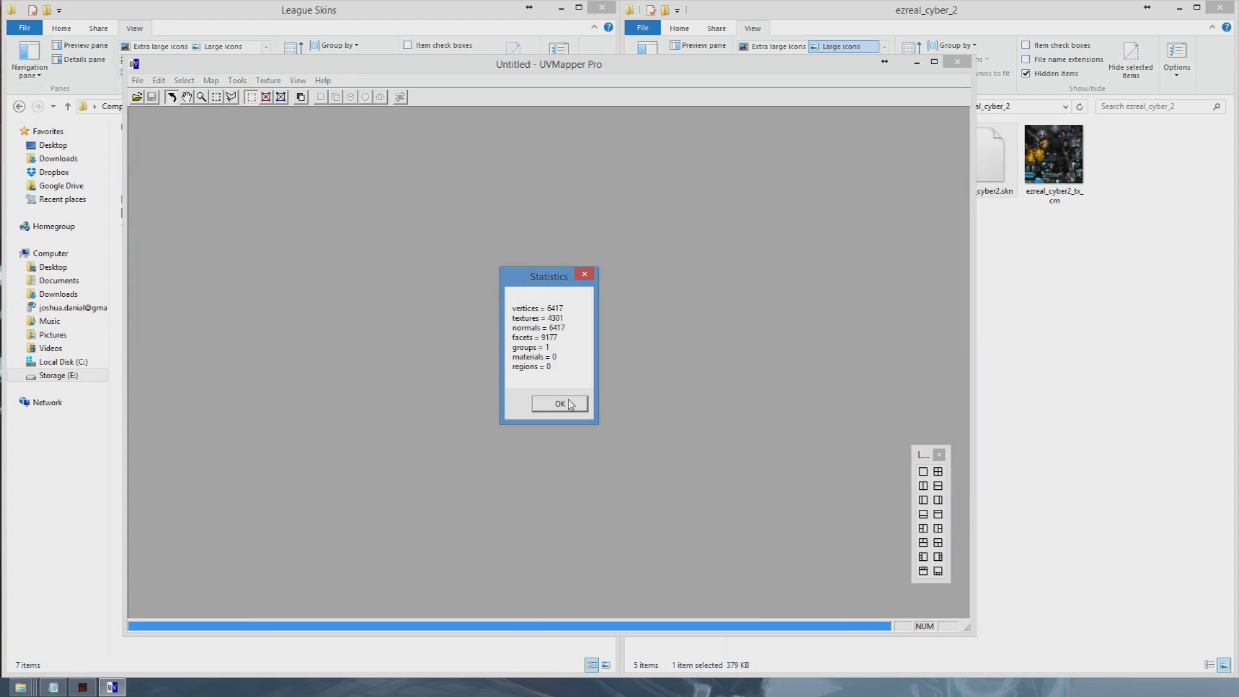
pyautogui.click(570, 404)
pyautogui.moveTo(704, 319); pyautogui.dragTo(678, 277)
pyautogui.moveTo(782, 298); pyautogui.dragTo(707, 333)
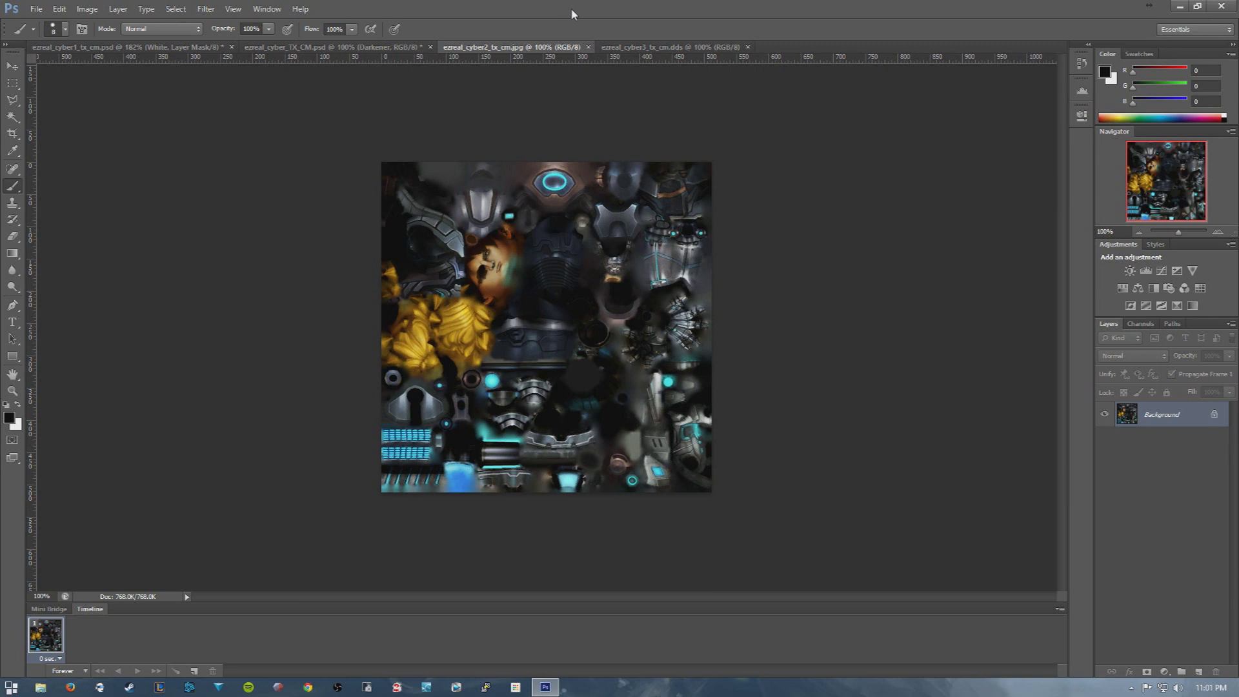
# In Photoshop, save the ezreal_cyber2_tx_cm texture as a maximum-quality (12) JPEG in the Gundam Ezreal folder, replacing the existing file
pyautogui.hotkey('ctrl', 'shift', 's')
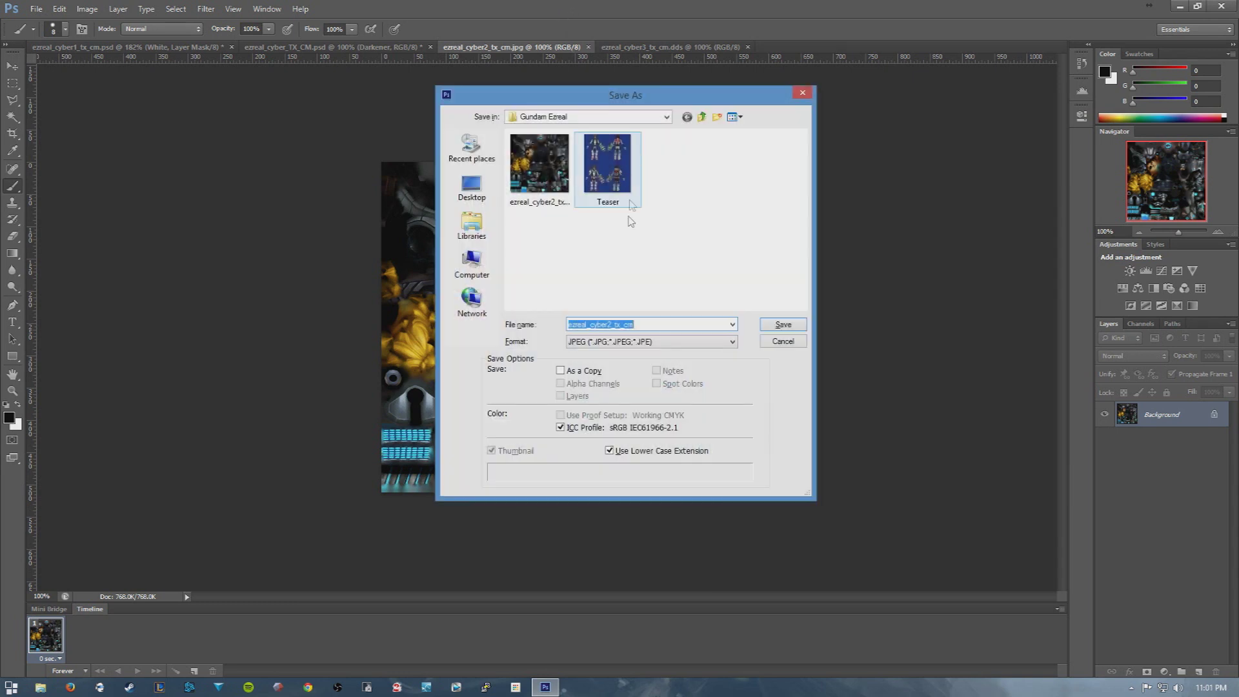
pyautogui.click(779, 329)
pyautogui.click(589, 260)
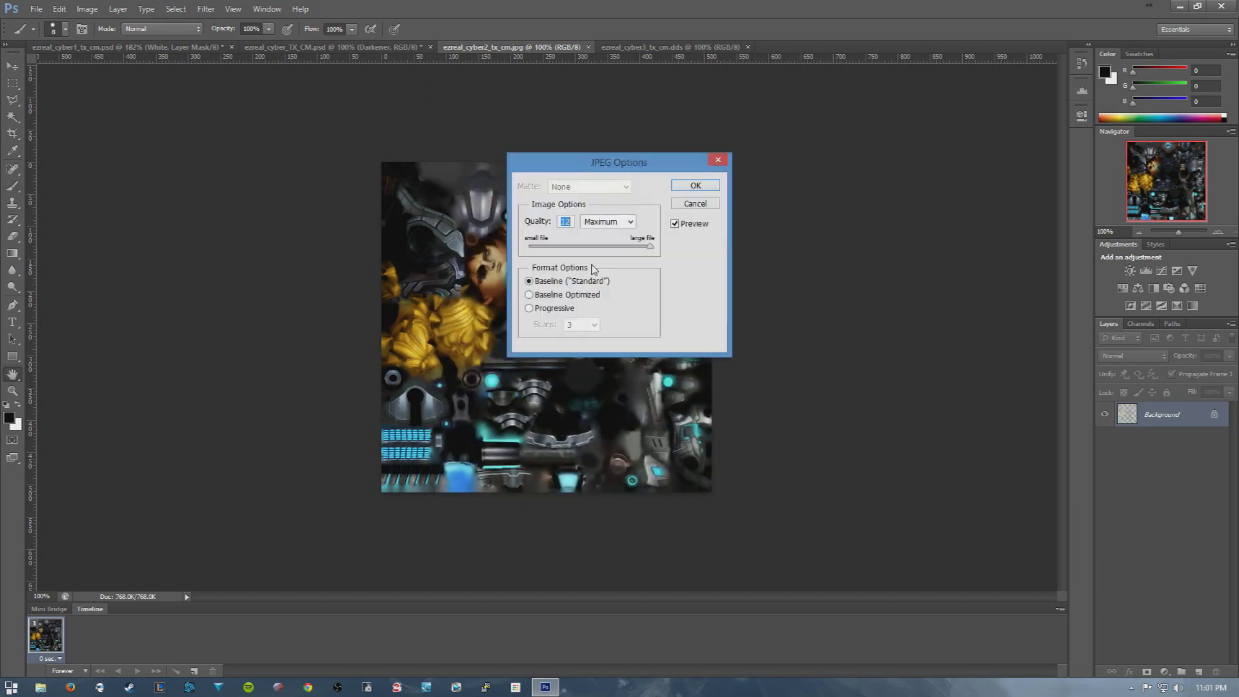
pyautogui.click(690, 189)
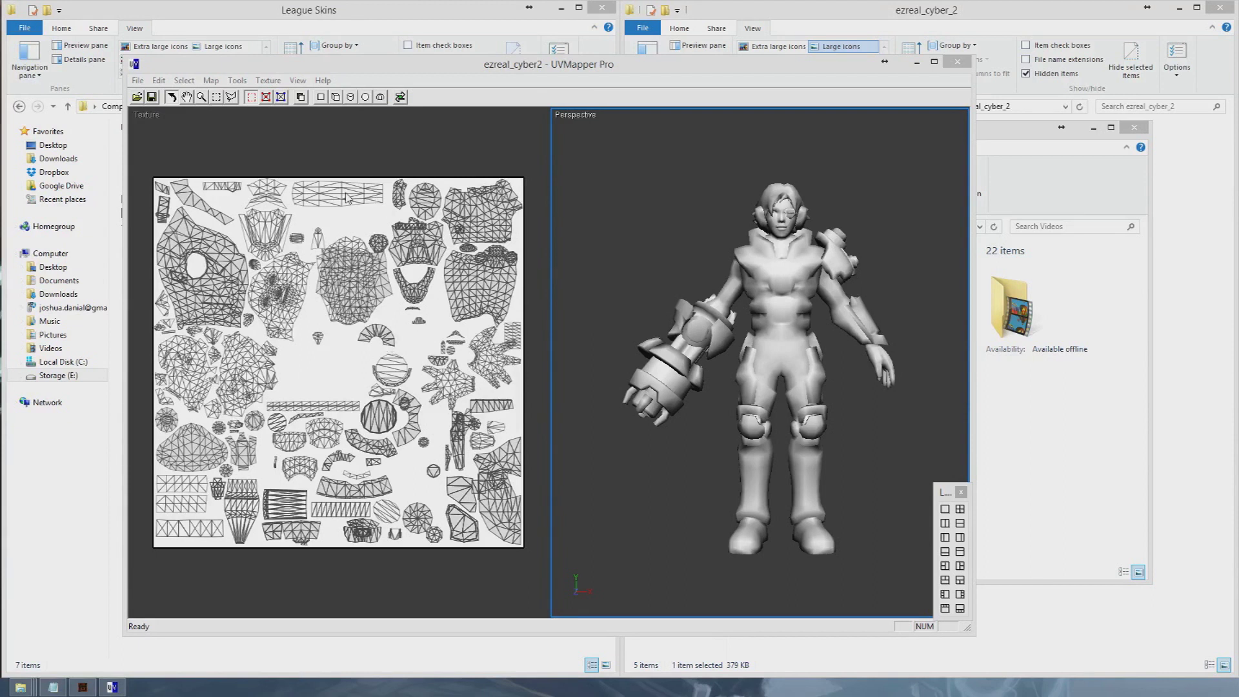
# In UVMapper Pro, load the ezreal_cyber2_tx_cm JPEG from the Gundam Ezreal folder as the model's texture and rotate the model
pyautogui.click(371, 68)
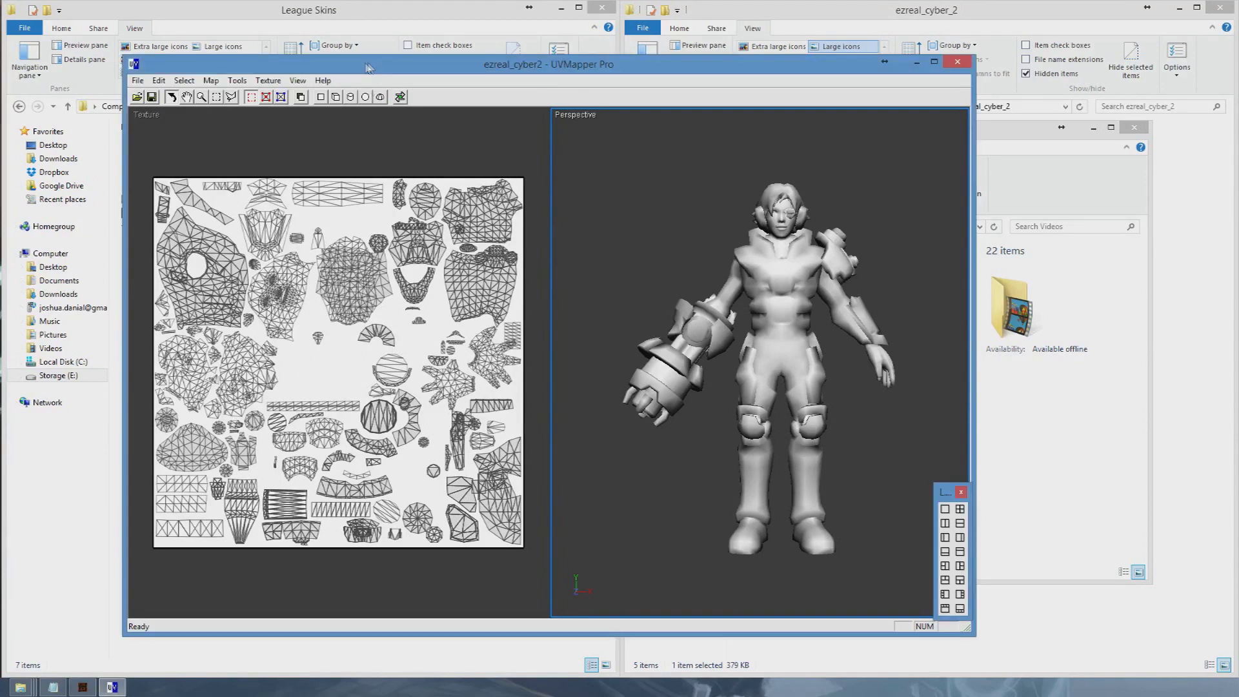
pyautogui.click(269, 81)
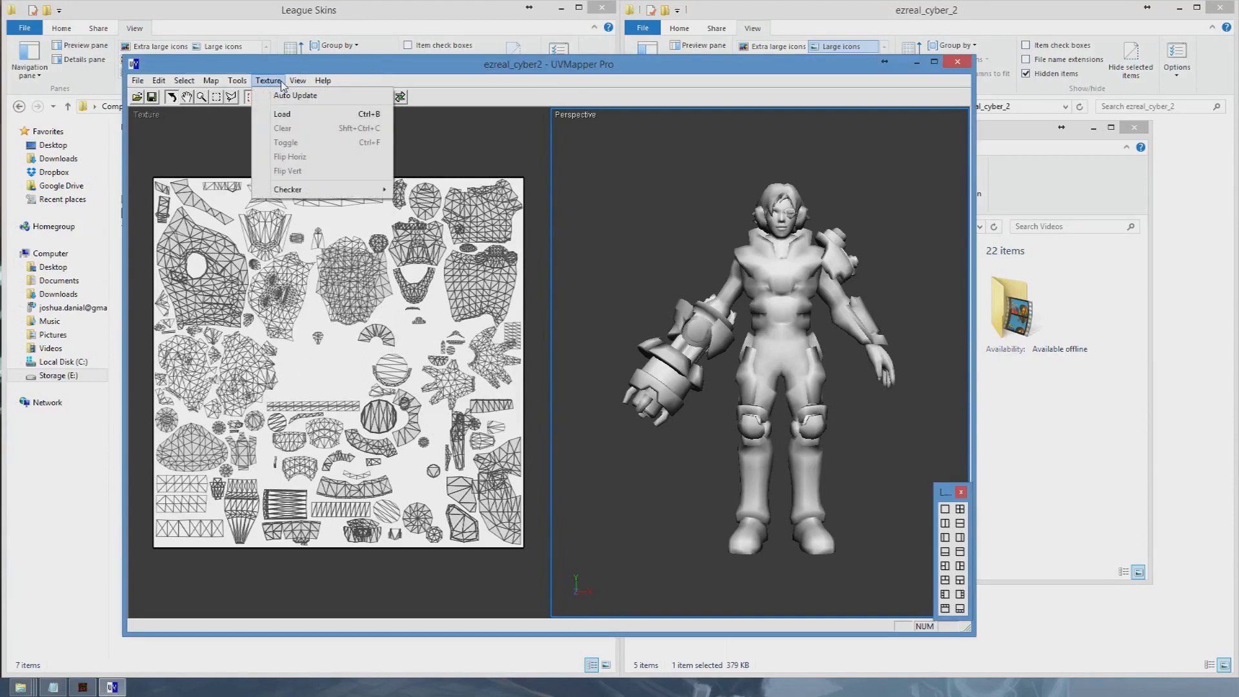
pyautogui.click(298, 114)
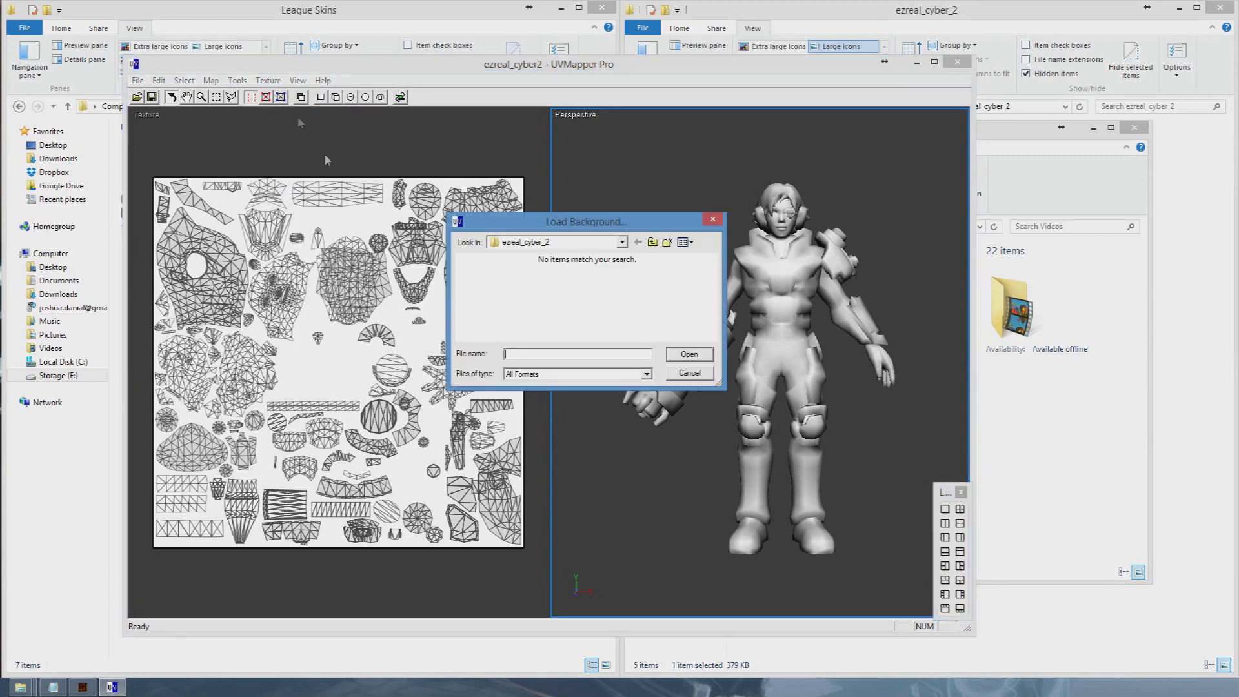
pyautogui.click(653, 243)
pyautogui.click(653, 242)
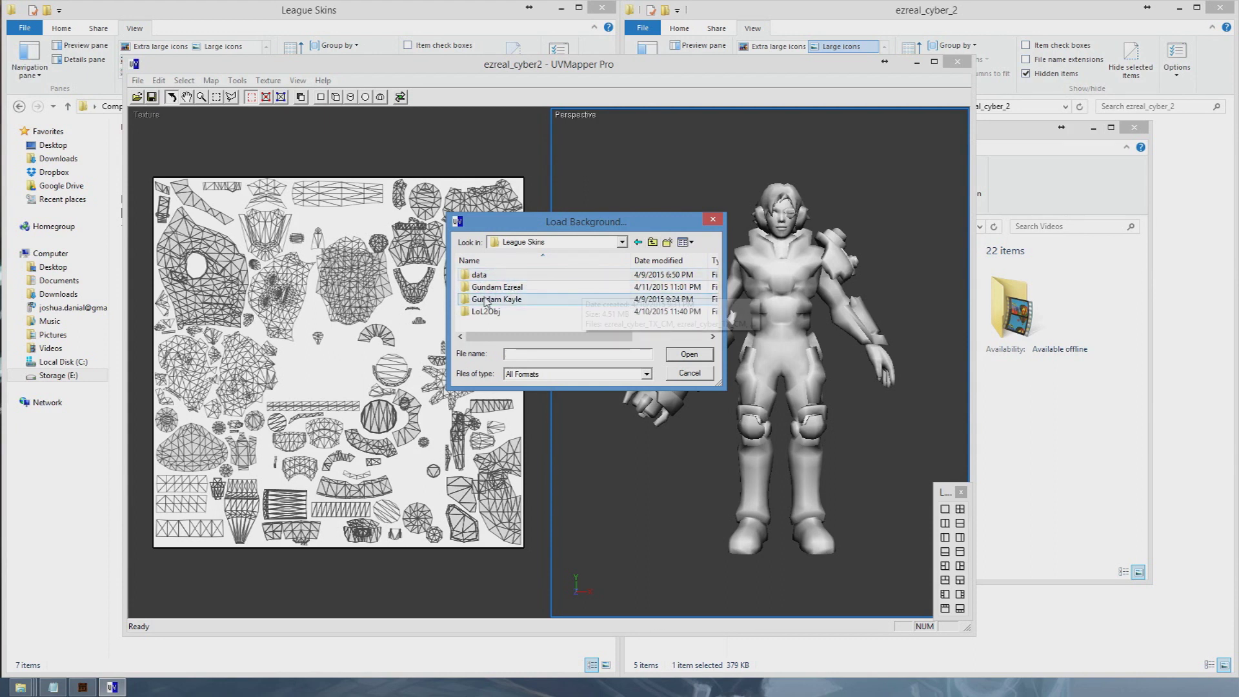
pyautogui.doubleClick(557, 288)
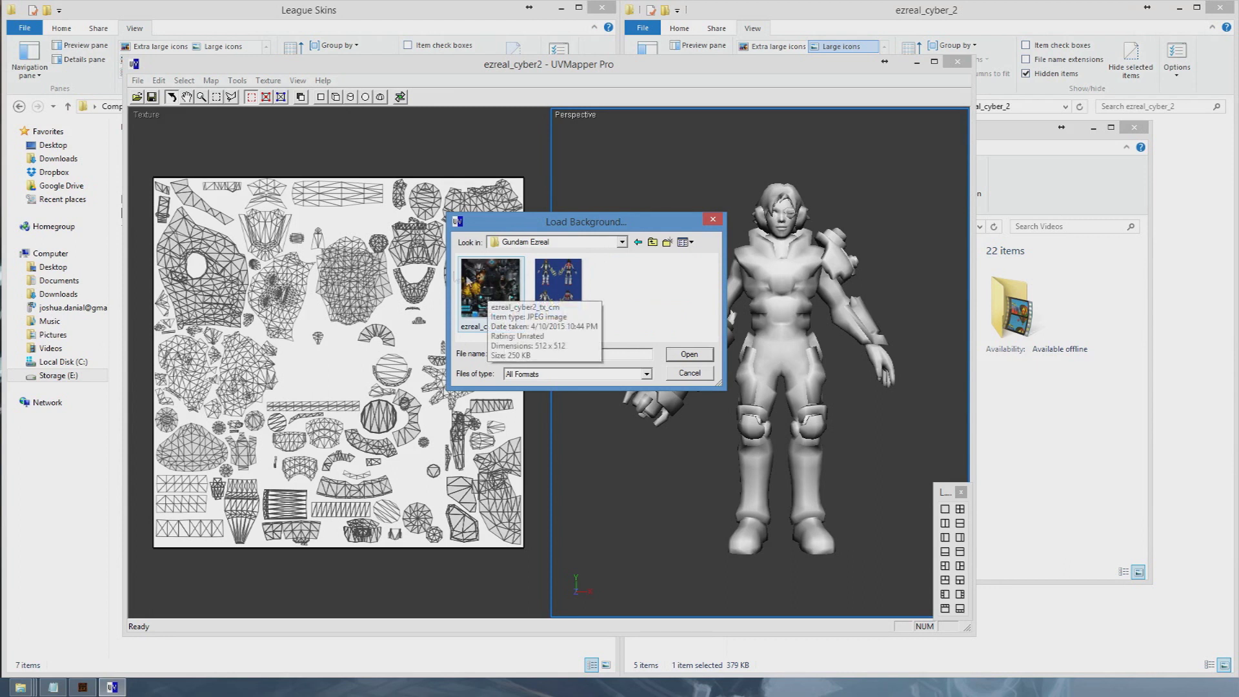
pyautogui.doubleClick(489, 297)
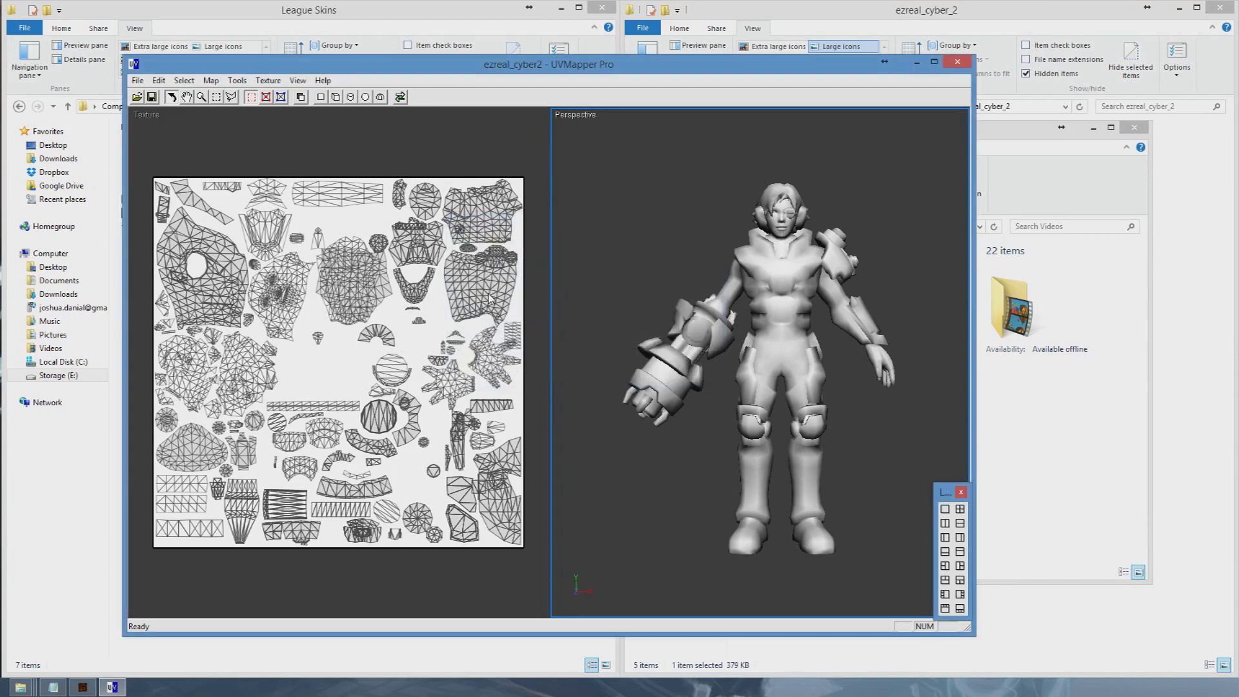
pyautogui.moveTo(710, 314); pyautogui.dragTo(838, 333)
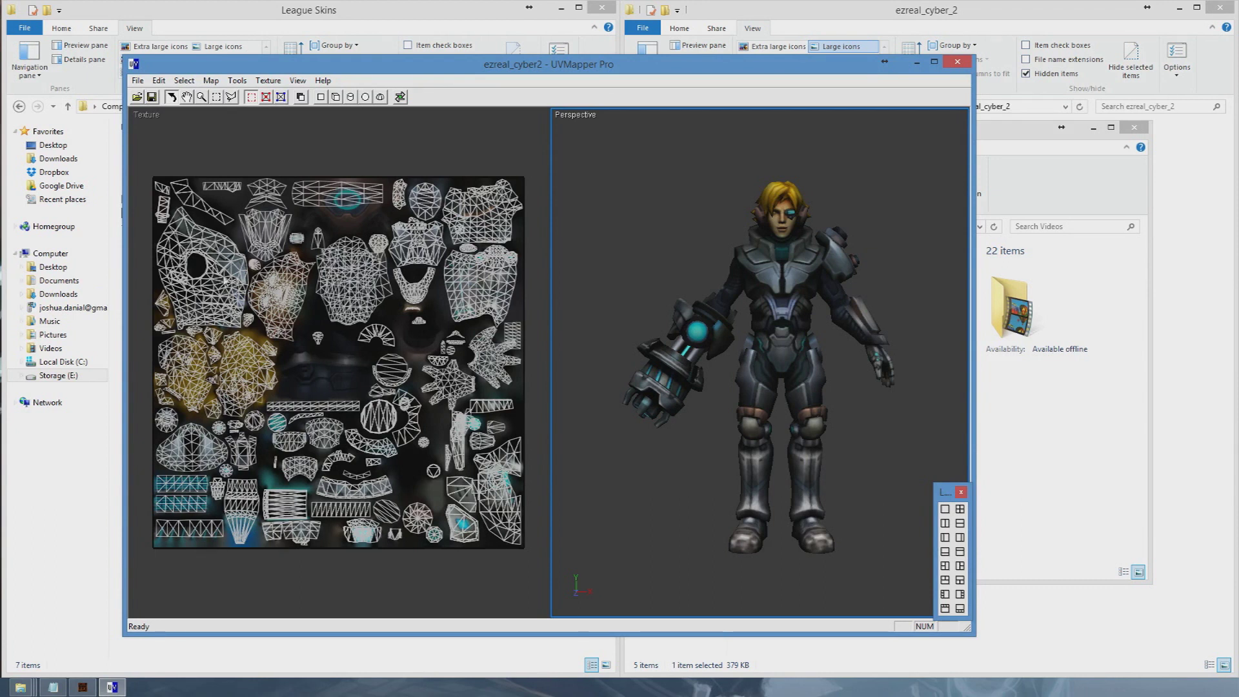
pyautogui.moveTo(553, 67); pyautogui.dragTo(568, 67)
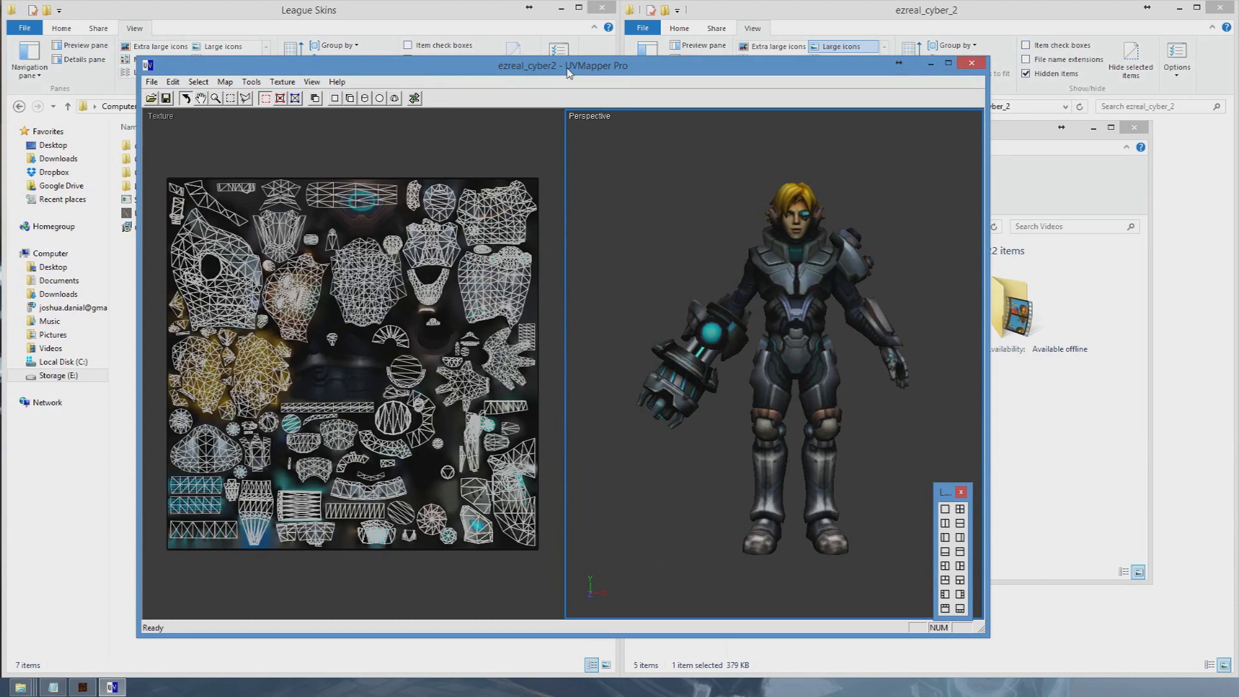
pyautogui.moveTo(592, 68); pyautogui.dragTo(595, 61)
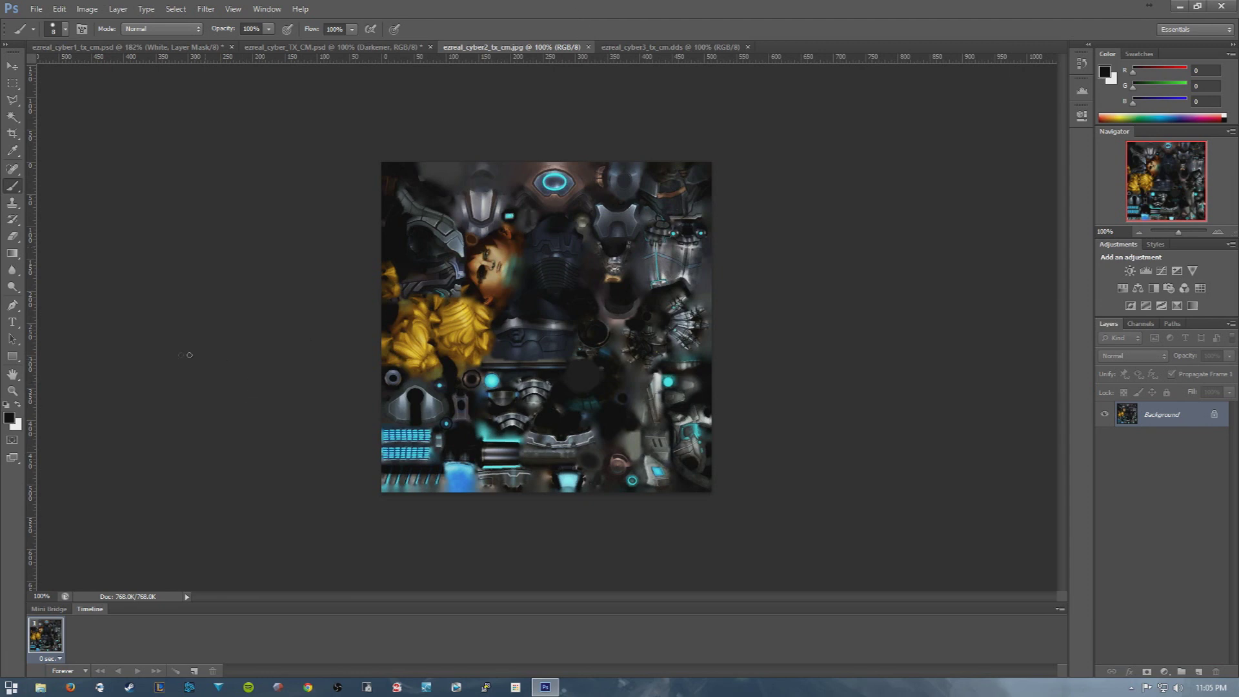
# Switch to Photoshop, create a new layer named Layer 1, and paint a black spot on the grey armor piece
pyautogui.hotkey('ctrl', 'shift', 'n')
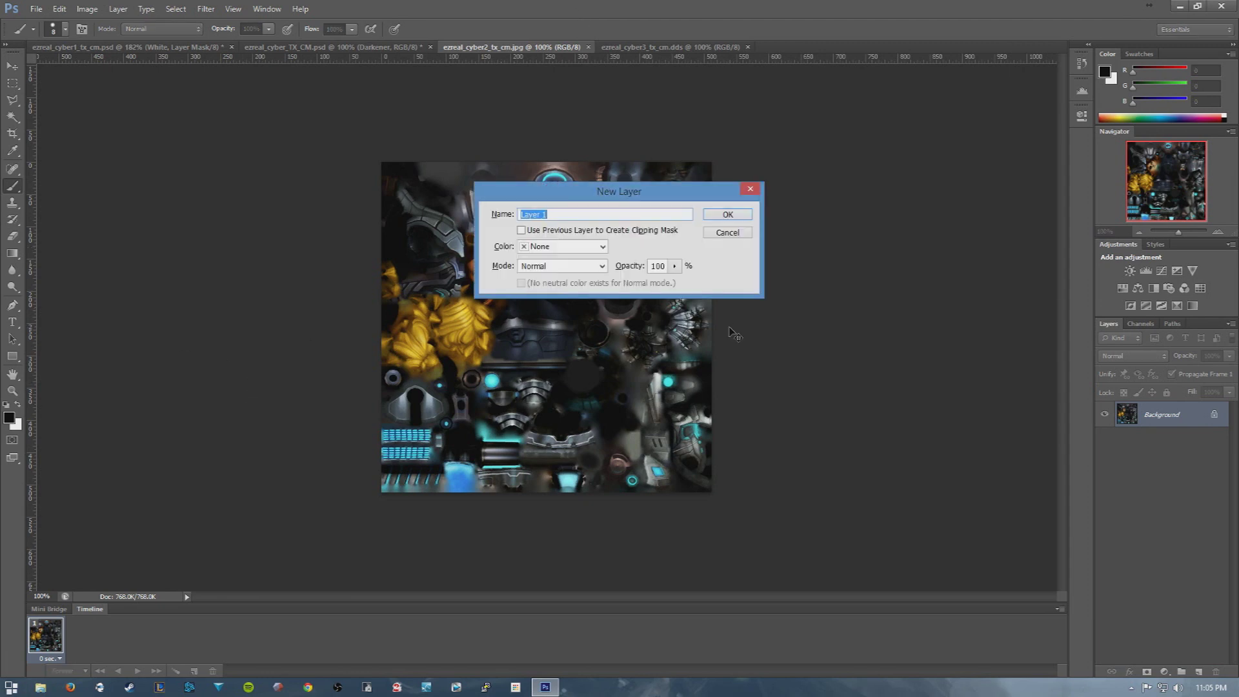
pyautogui.press('Return')
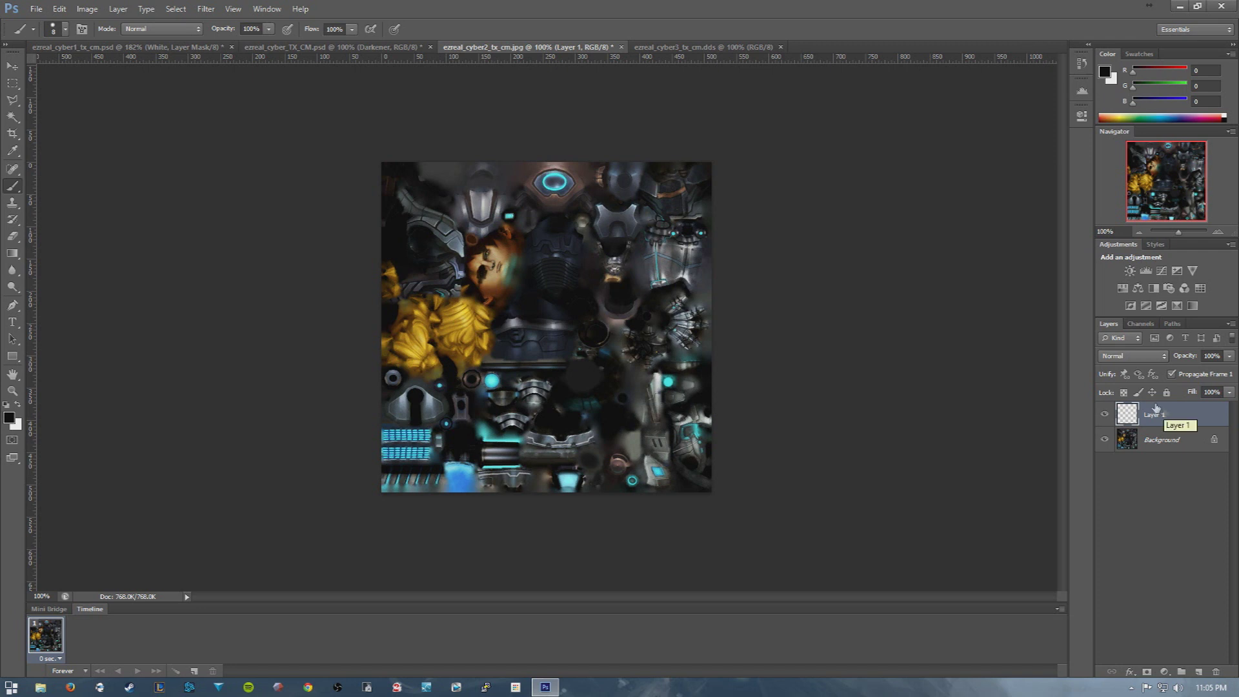
pyautogui.moveTo(628, 219)
pyautogui.mouseDown()
pyautogui.moveTo(612, 226)
pyautogui.moveTo(626, 221)
pyautogui.mouseUp()
# Save a JPEG copy of the painted texture as ezreal_cyber2_tx_cm.jpg at quality 12 with Baseline ("Standard") format, overwriting the existing file
pyautogui.hotkey('ctrl', 'shift', 's')
pyautogui.click(646, 342)
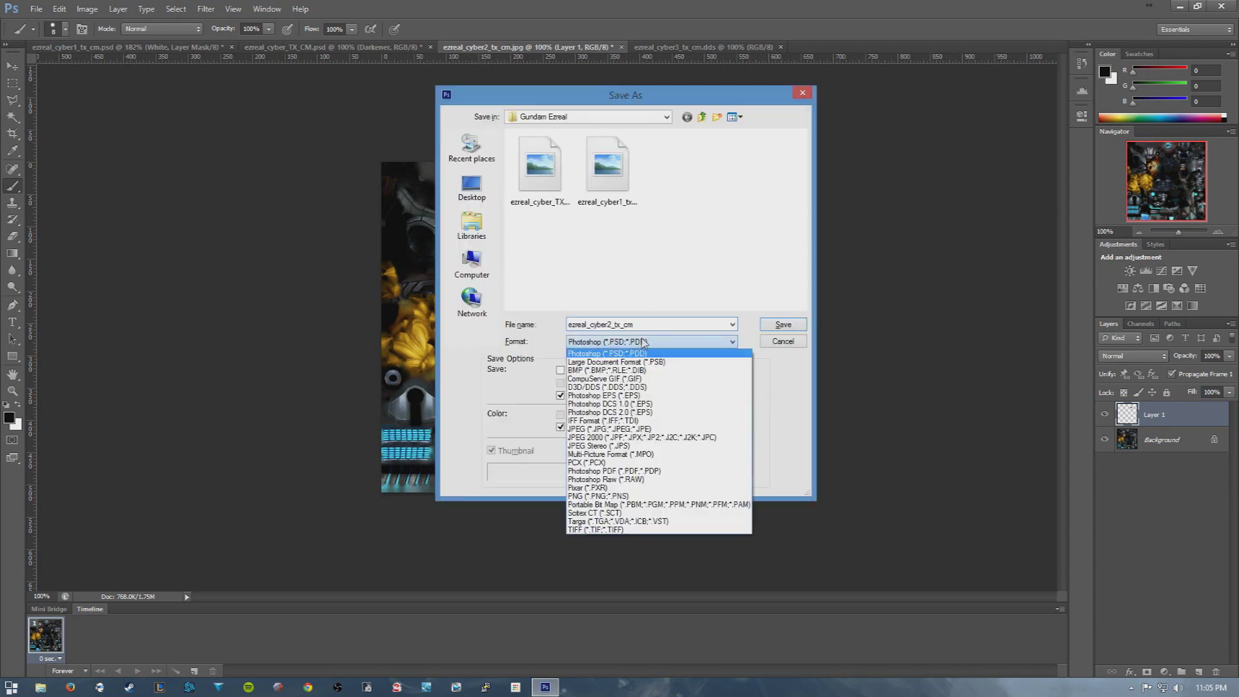
pyautogui.click(629, 428)
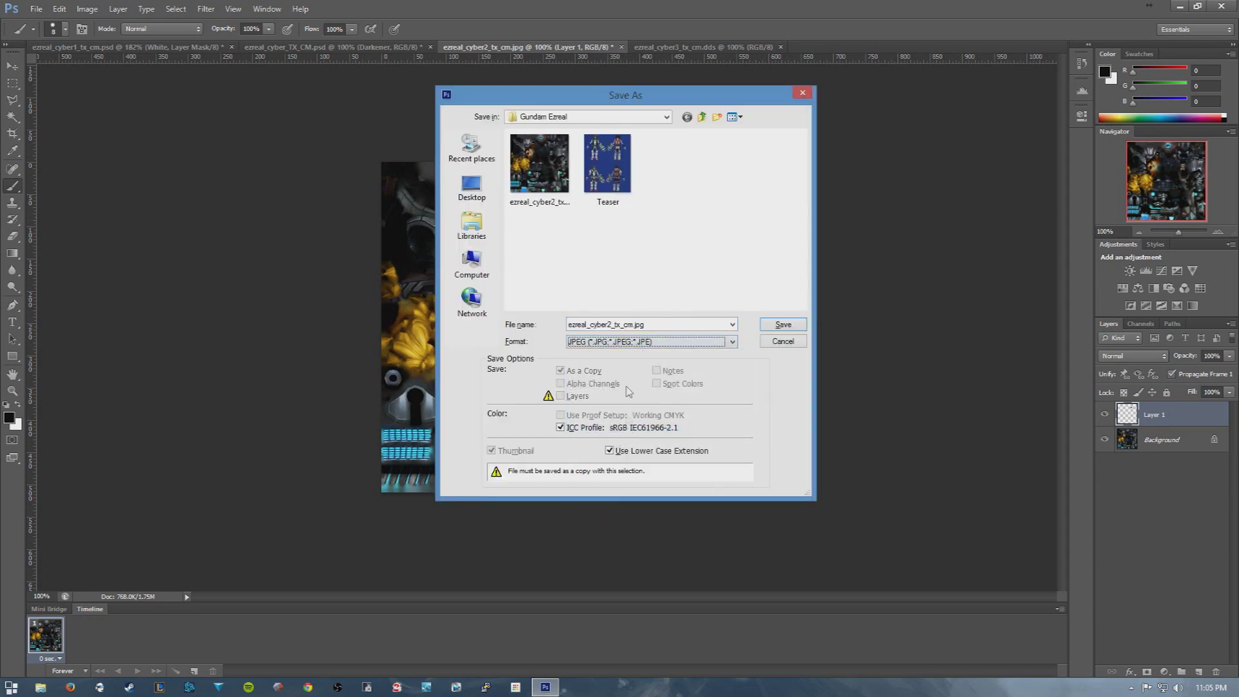
pyautogui.click(778, 326)
pyautogui.click(582, 259)
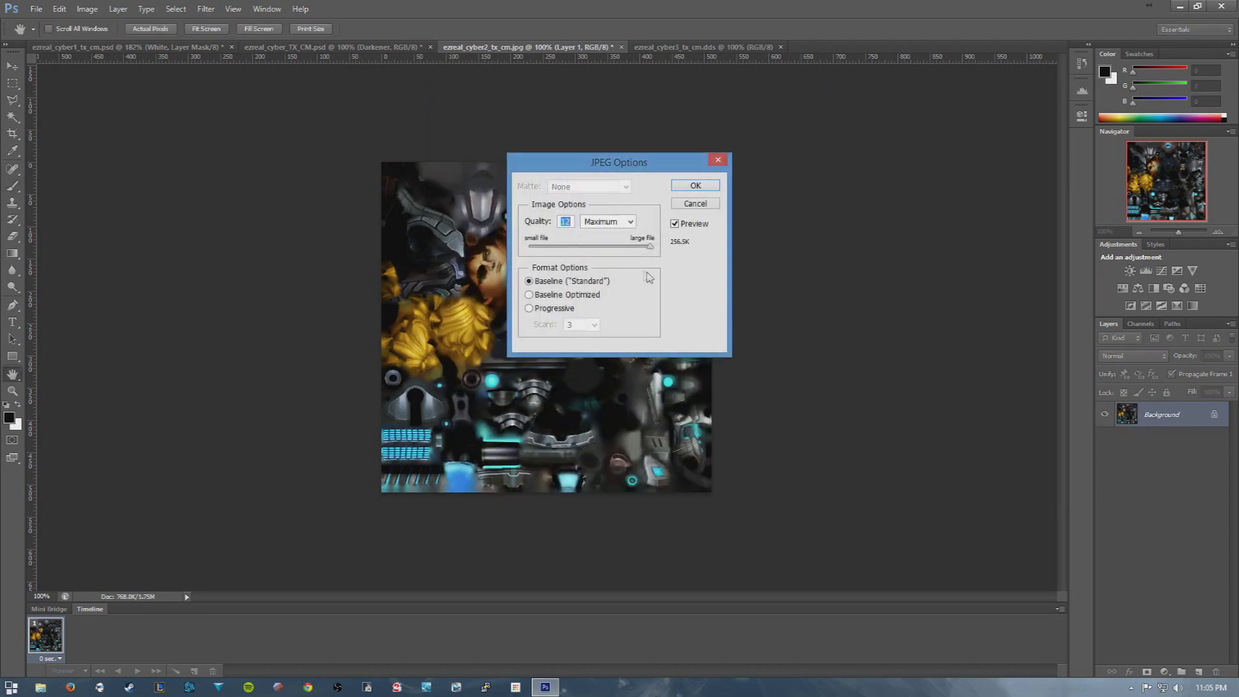
pyautogui.click(709, 185)
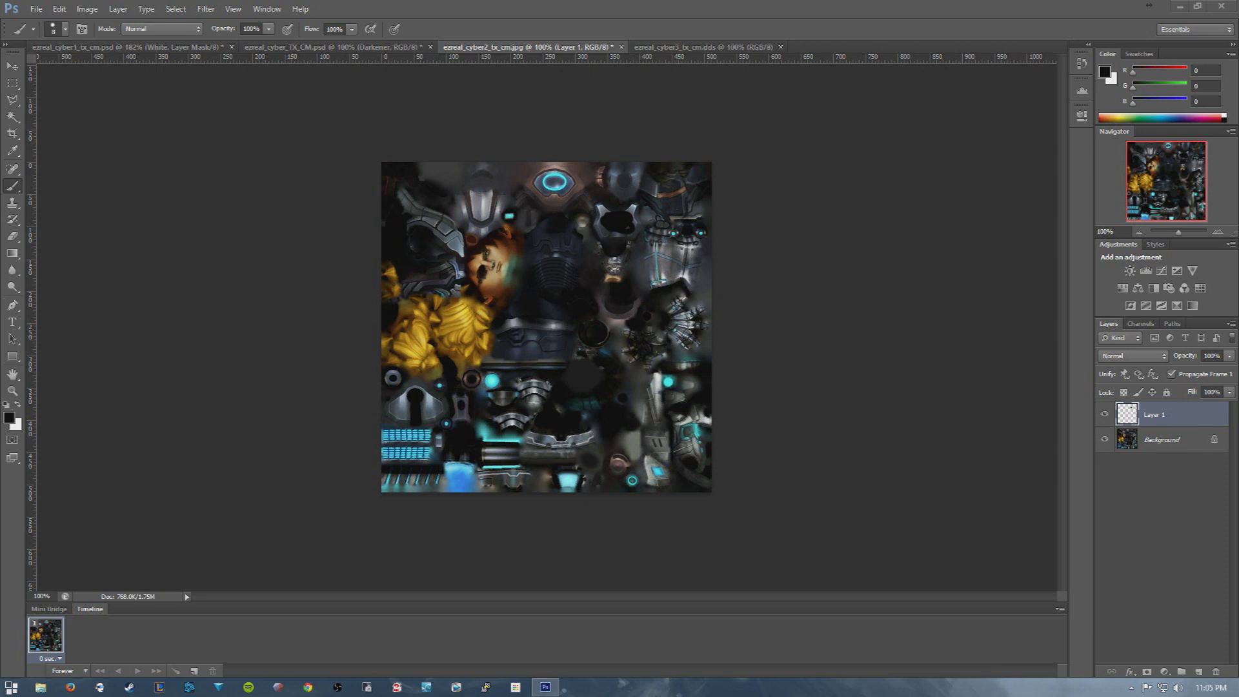
# Delete Layer 1 and create a new layer named Red above the Background
pyautogui.moveTo(1179, 419); pyautogui.dragTo(1216, 671)
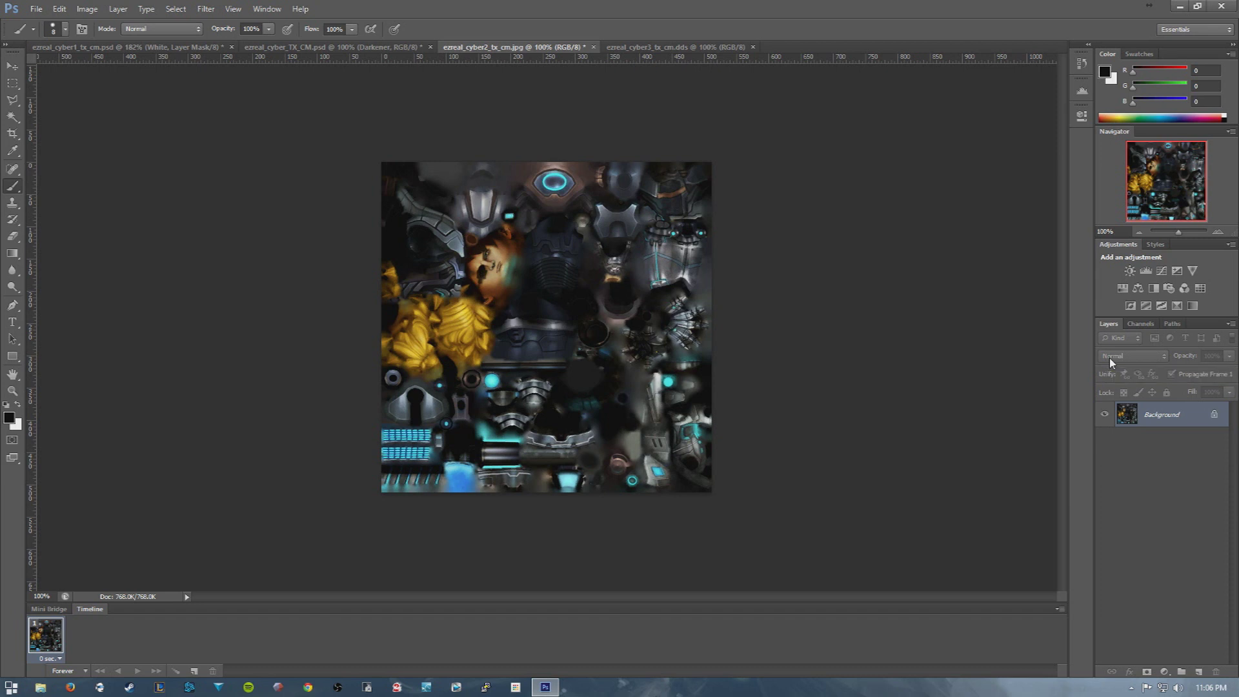
pyautogui.hotkey('ctrl', 'shift', 'n')
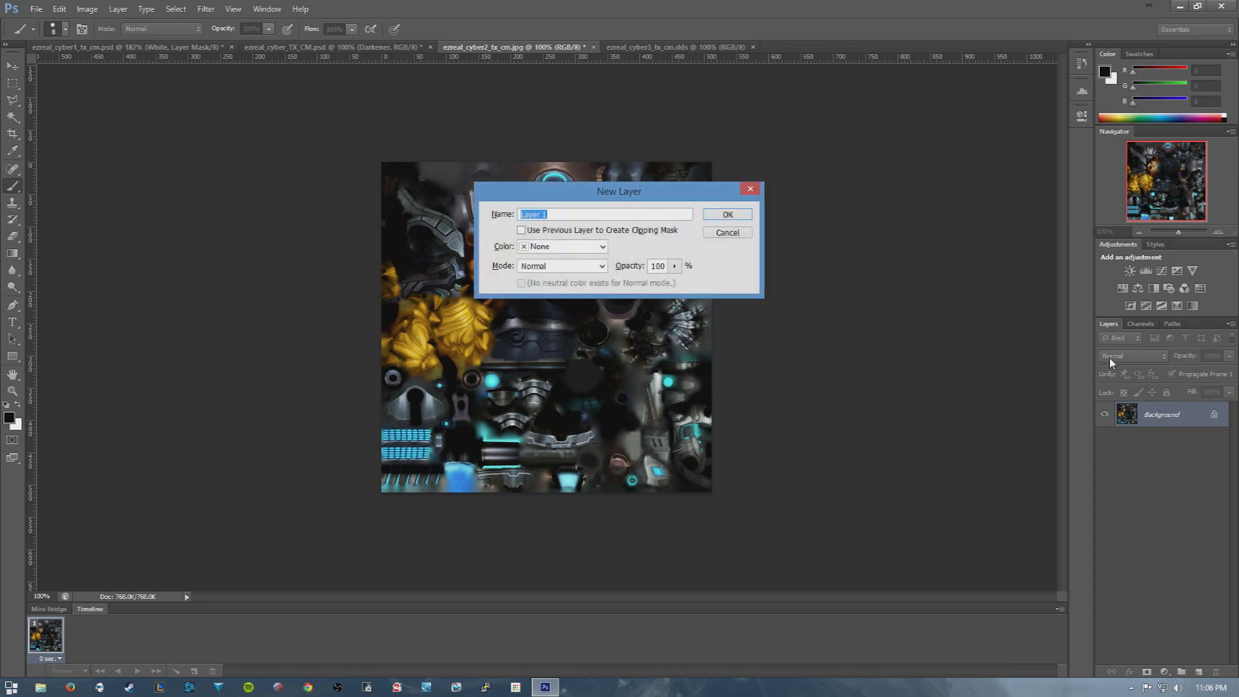
pyautogui.write('Reds')
pyautogui.press('BackSpace')
pyautogui.press('Return')
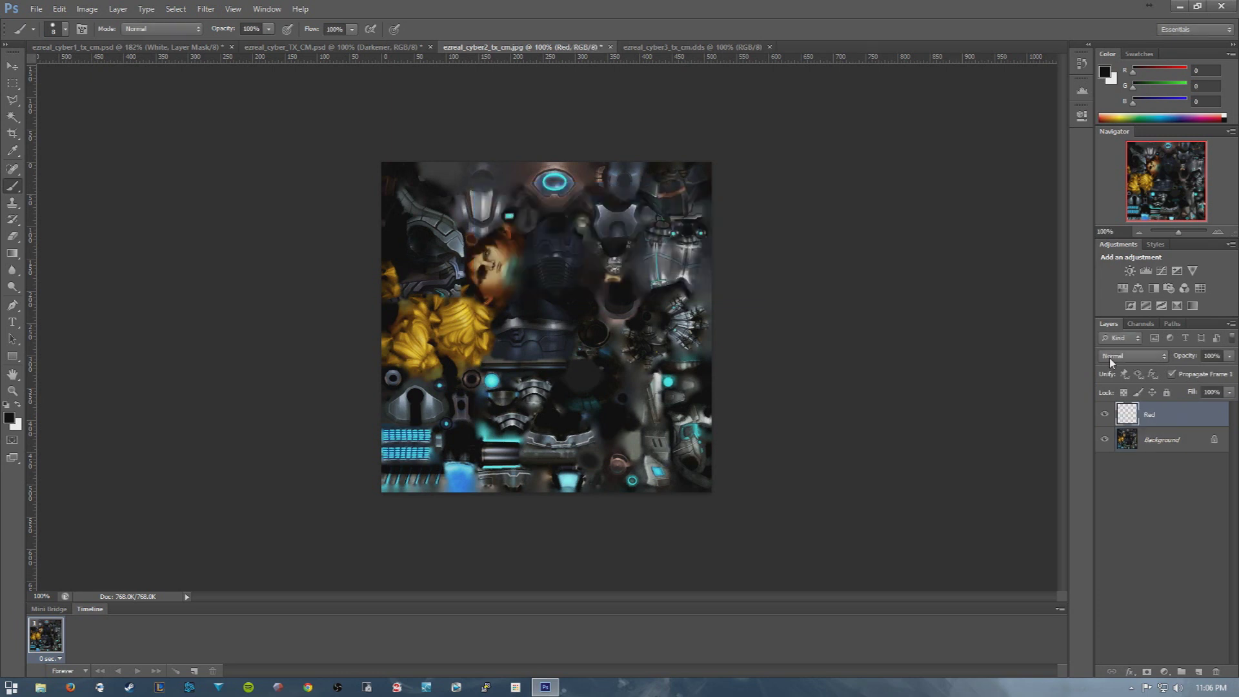
# Create a layer group named Reds and move the Red layer into it
pyautogui.click(1182, 672)
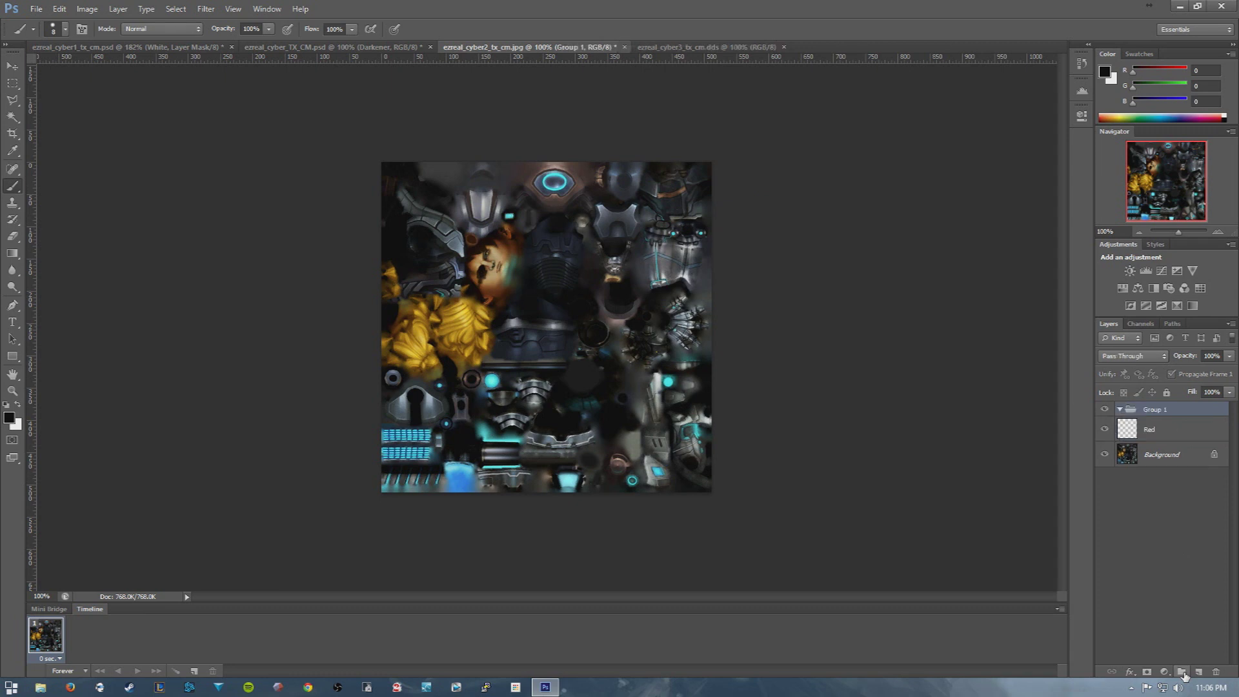
pyautogui.doubleClick(1159, 409)
pyautogui.write('Reds')
pyautogui.press('Return')
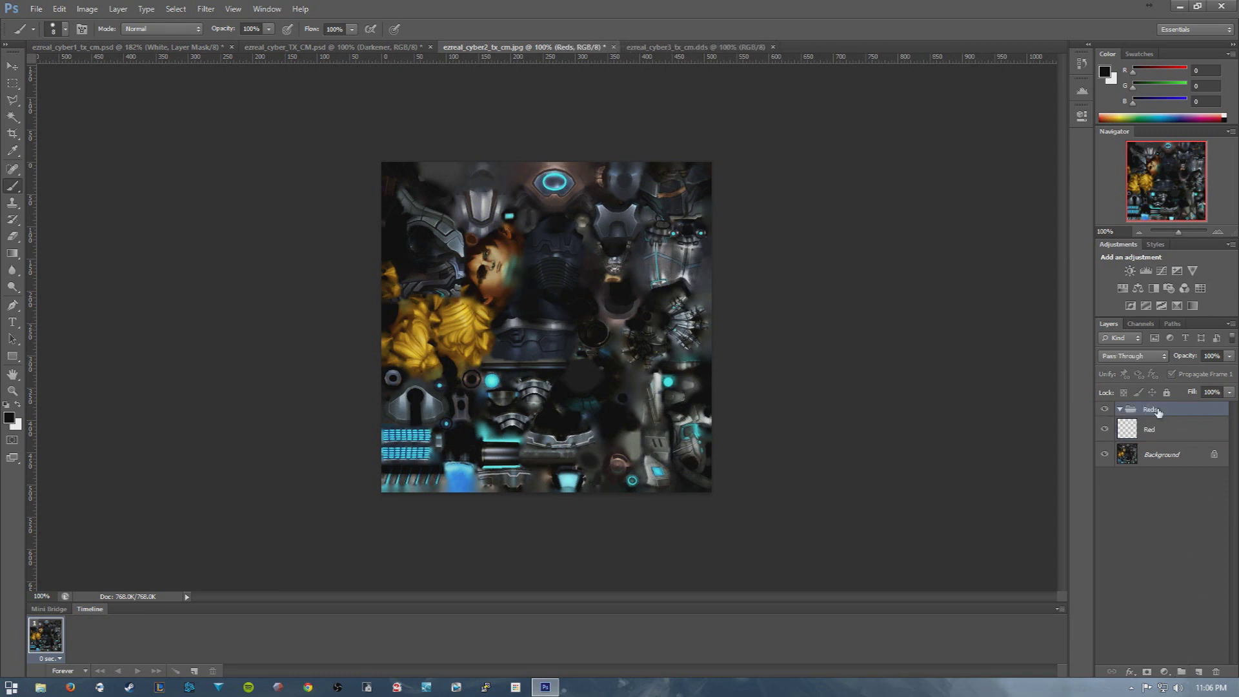
pyautogui.moveTo(1185, 432); pyautogui.dragTo(1183, 415)
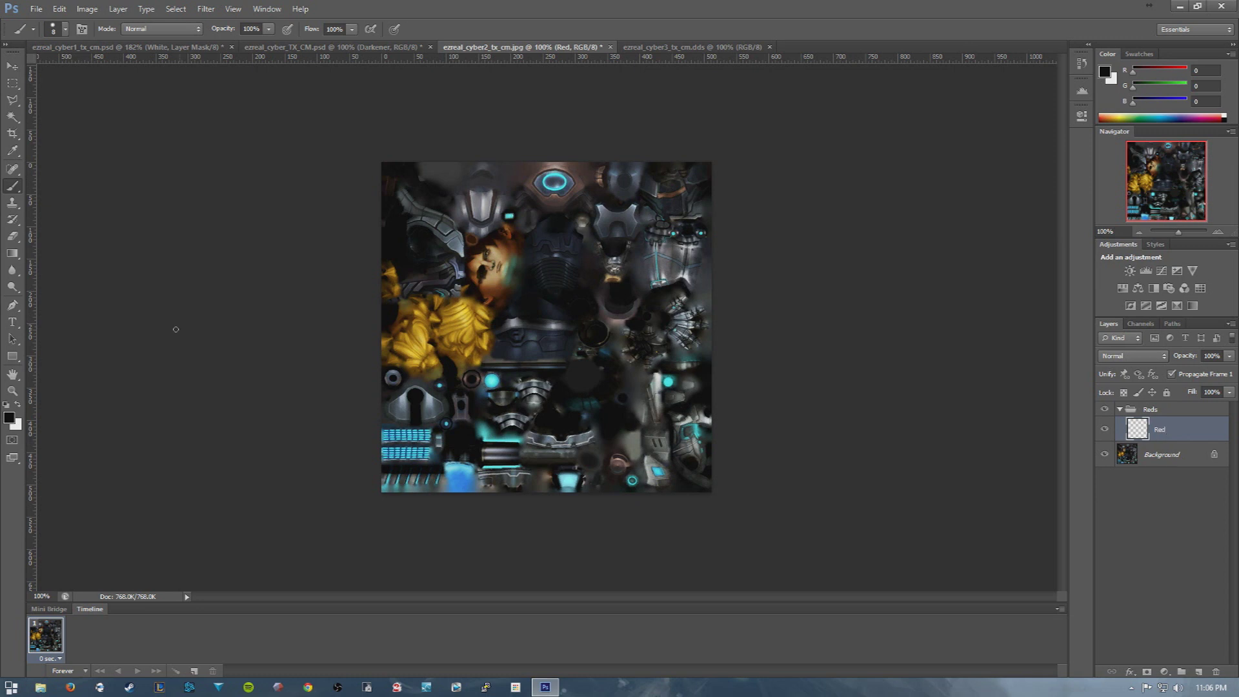
# Add a layer mask to the Reds group
pyautogui.click(1175, 411)
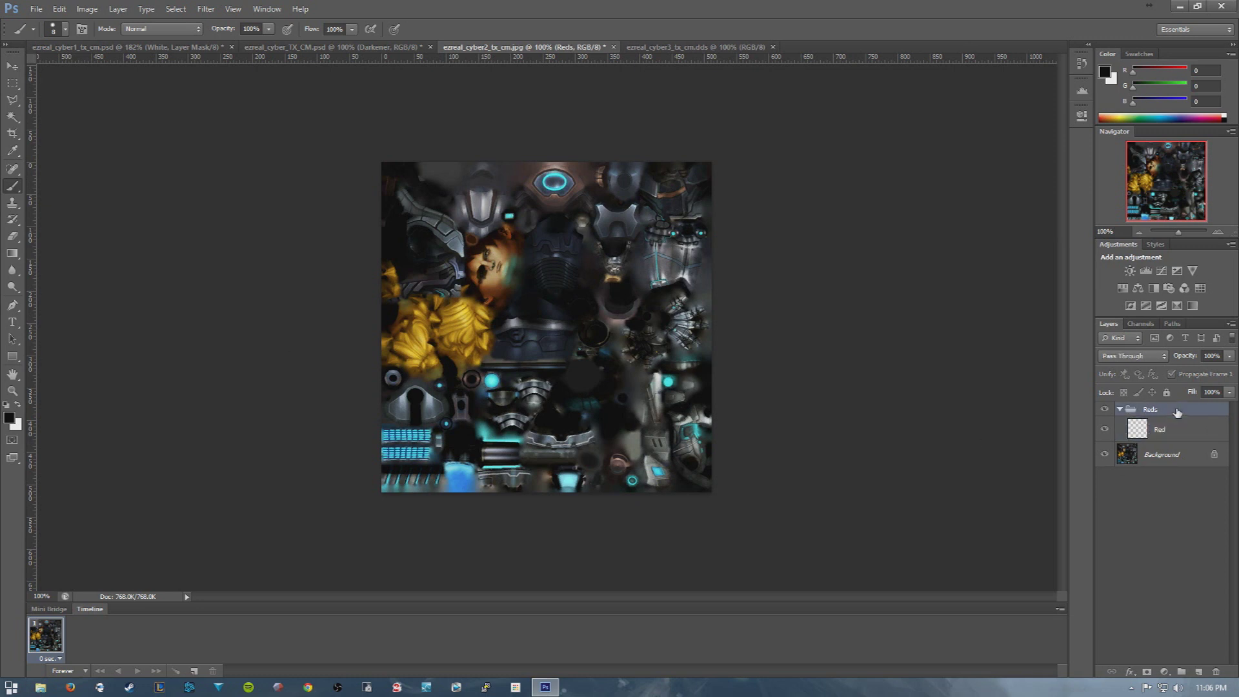
pyautogui.click(1148, 671)
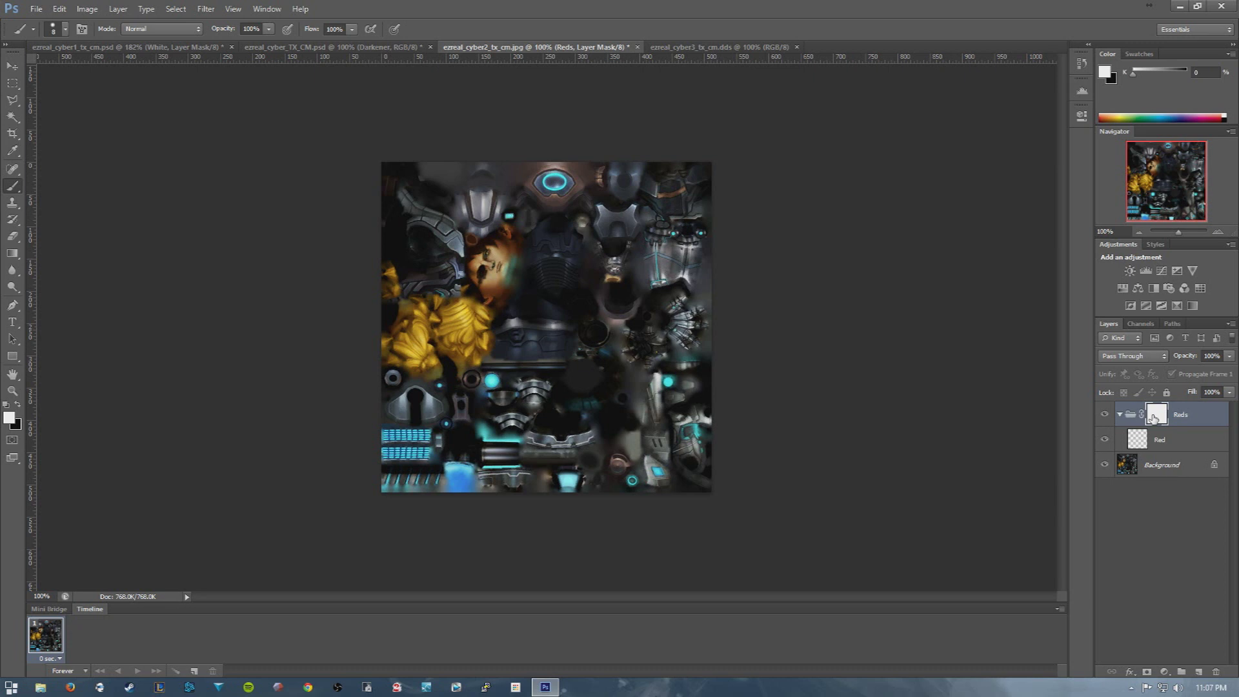
# Try a foreground color for the Reds mask in the color picker, close the picker, and select the Red layer
pyautogui.click(9, 418)
pyautogui.moveTo(813, 374); pyautogui.dragTo(864, 393)
pyautogui.click(970, 308)
pyautogui.click(1180, 444)
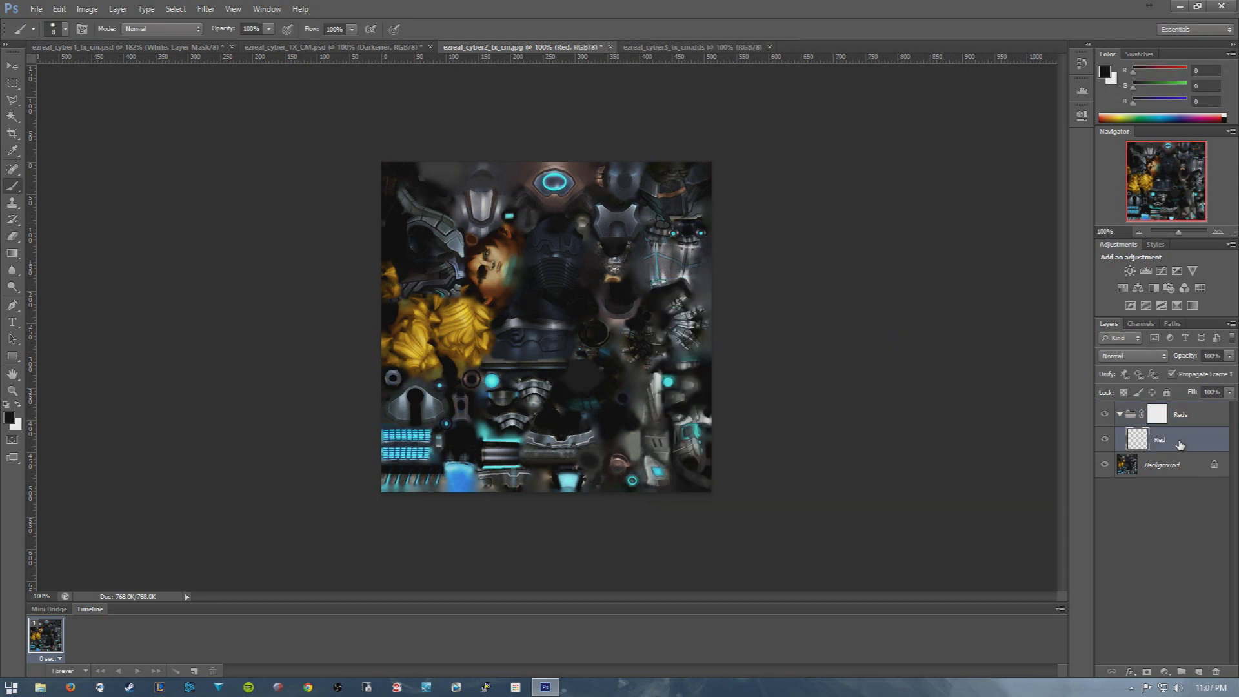
# Try filling the Red layer with black, undo the fill, and select the Reds group's mask
pyautogui.hotkey('alt', 'BackSpace')
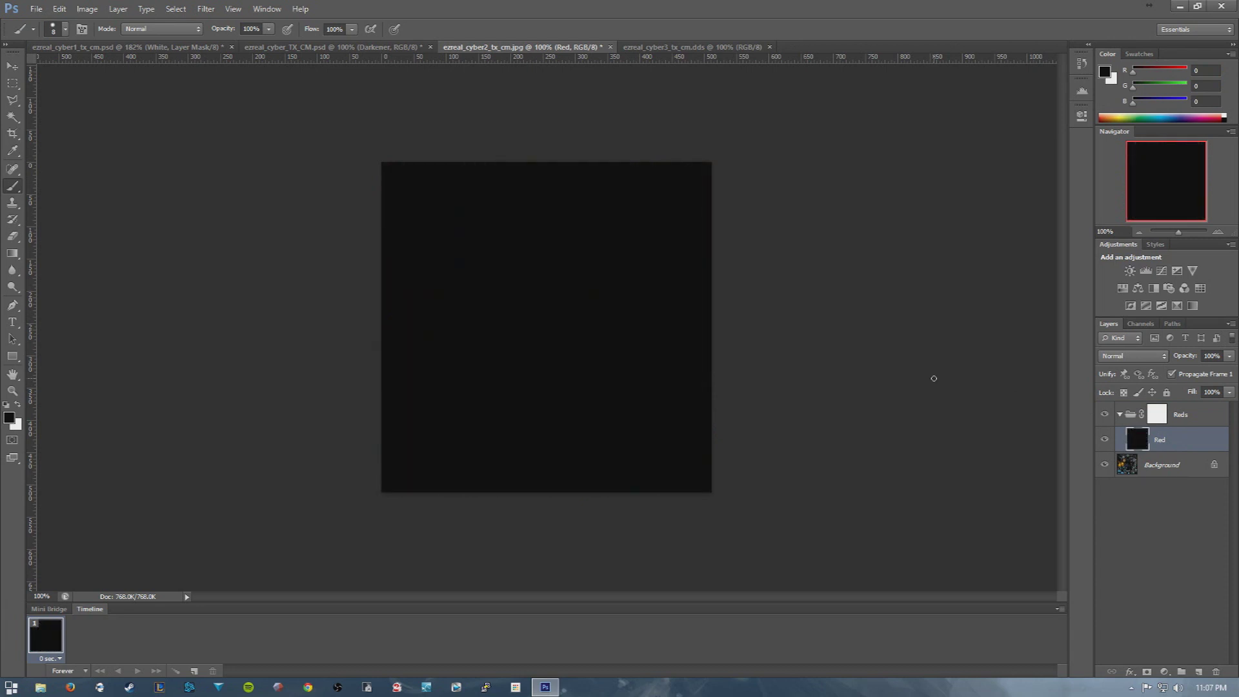
pyautogui.hotkey('ctrl', 'z')
pyautogui.click(1162, 414)
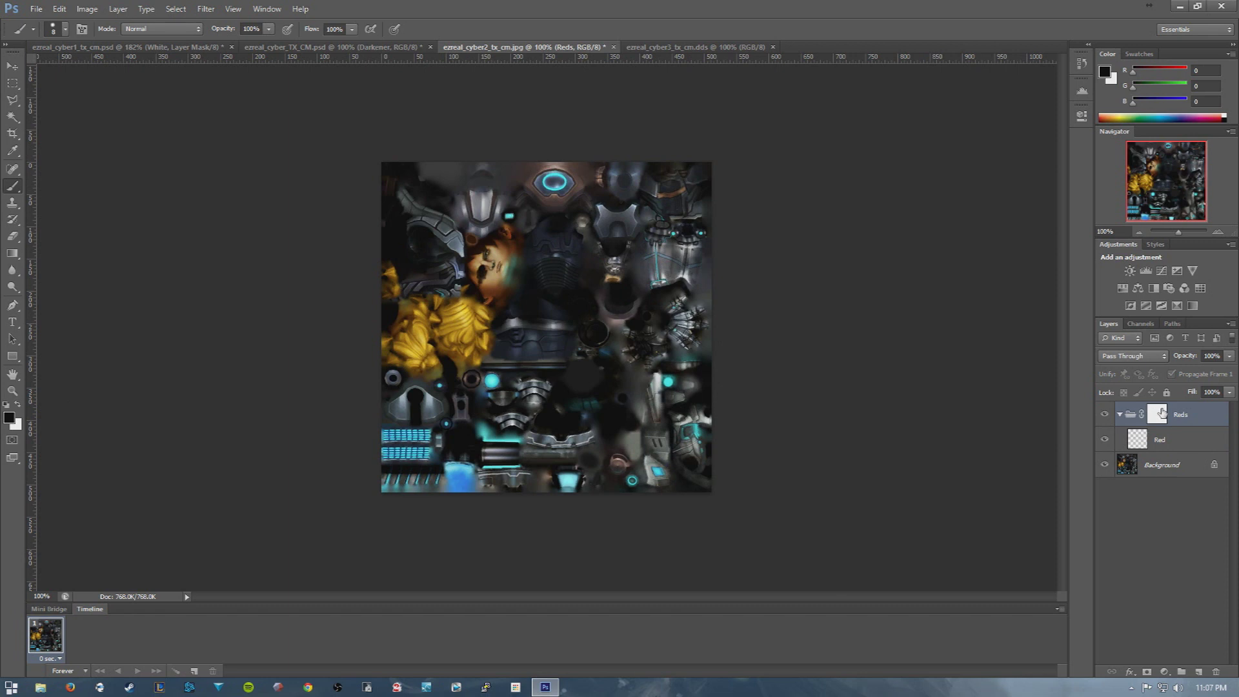
pyautogui.click(1159, 413)
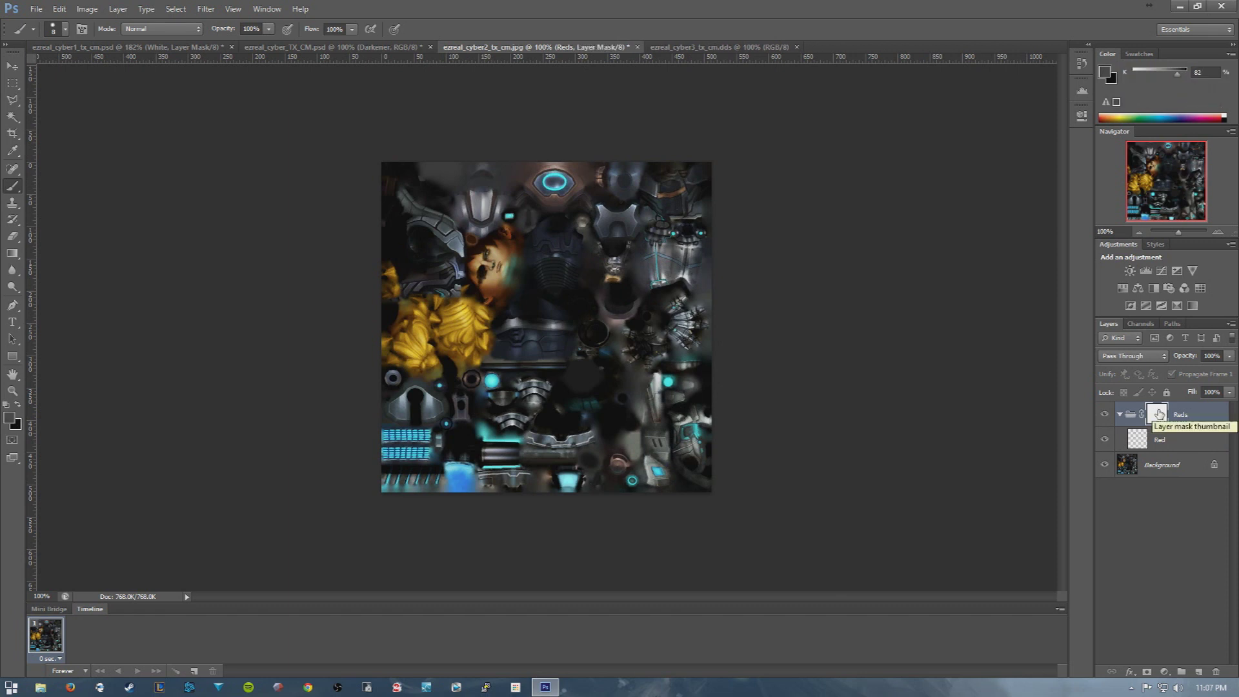
# Set the foreground color to dark red (R 115, G 0, B 0) and fill the Red layer with it
pyautogui.click(1155, 441)
pyautogui.click(10, 419)
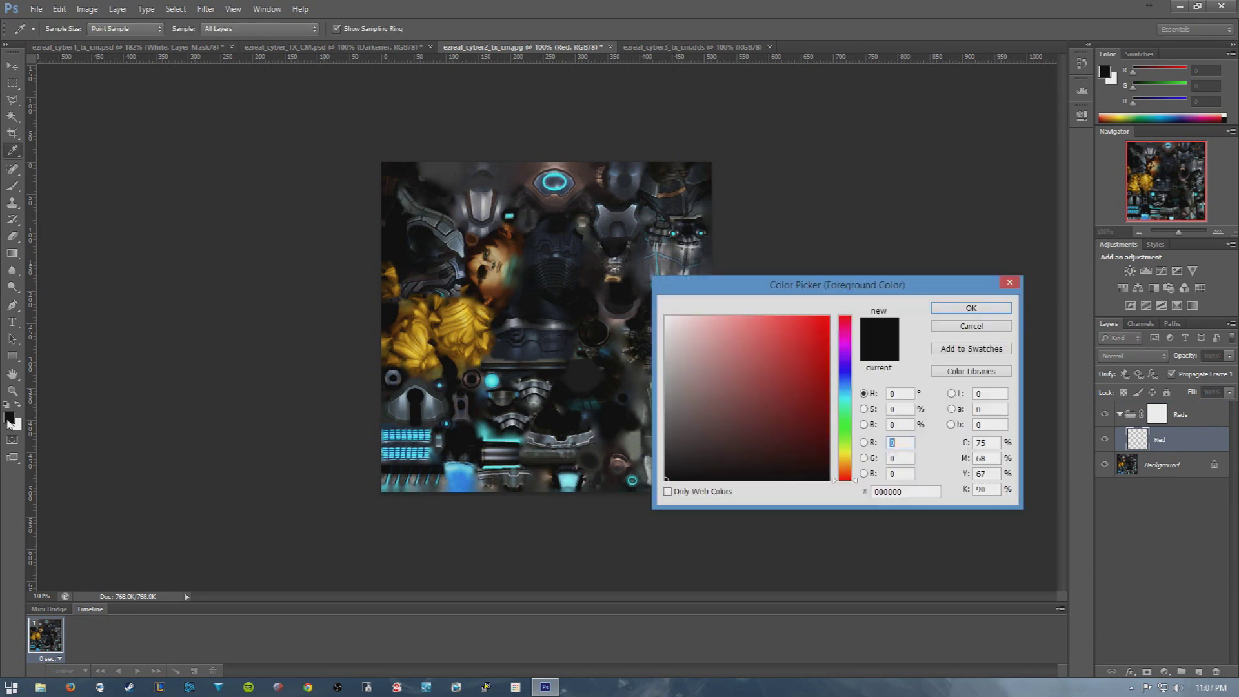
pyautogui.click(828, 397)
pyautogui.write('115')
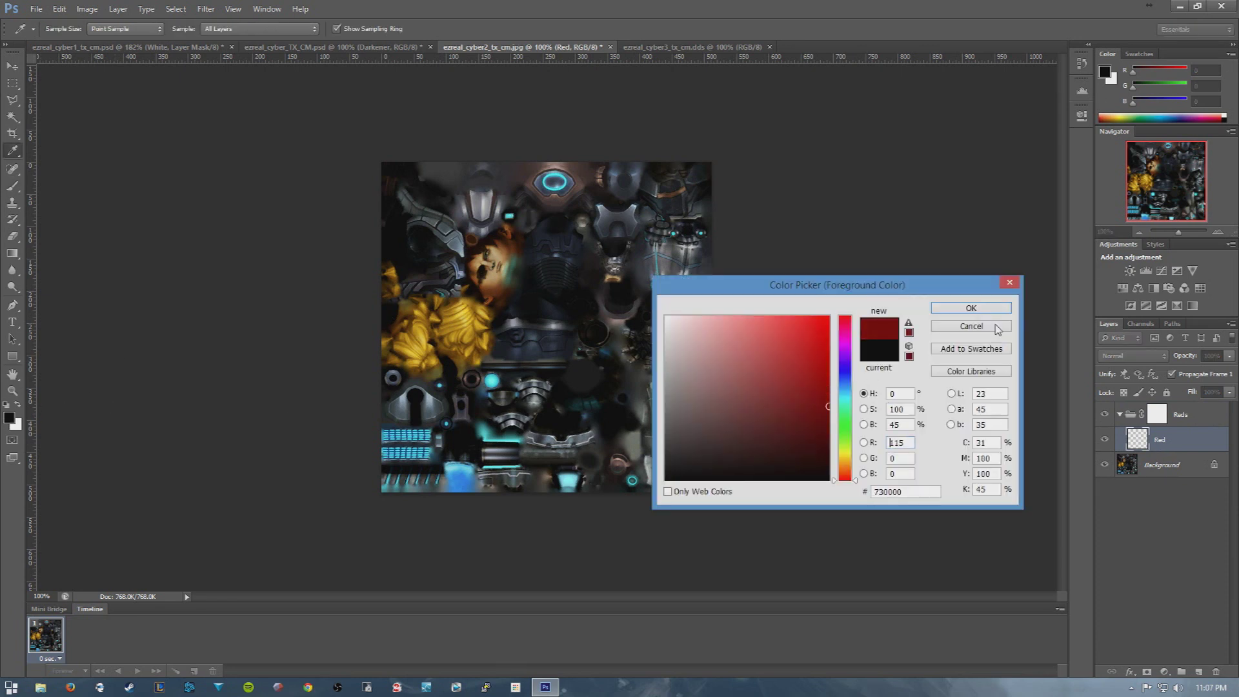
pyautogui.click(971, 308)
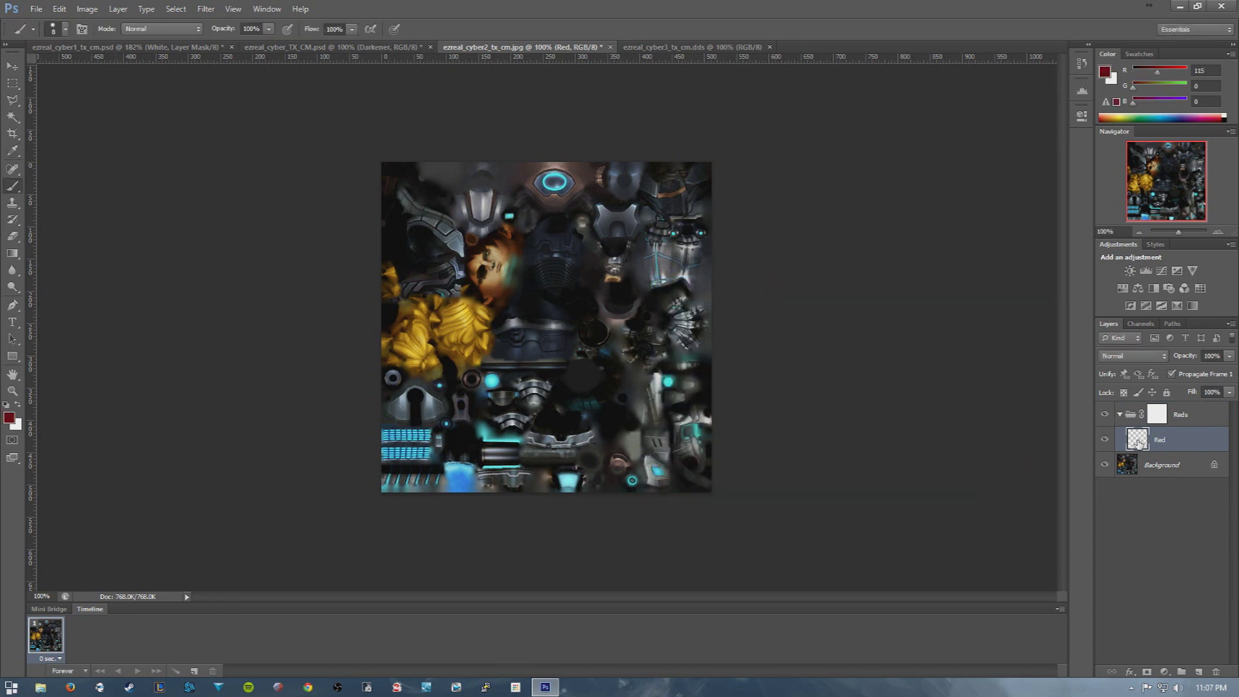
pyautogui.hotkey('alt', 'BackSpace')
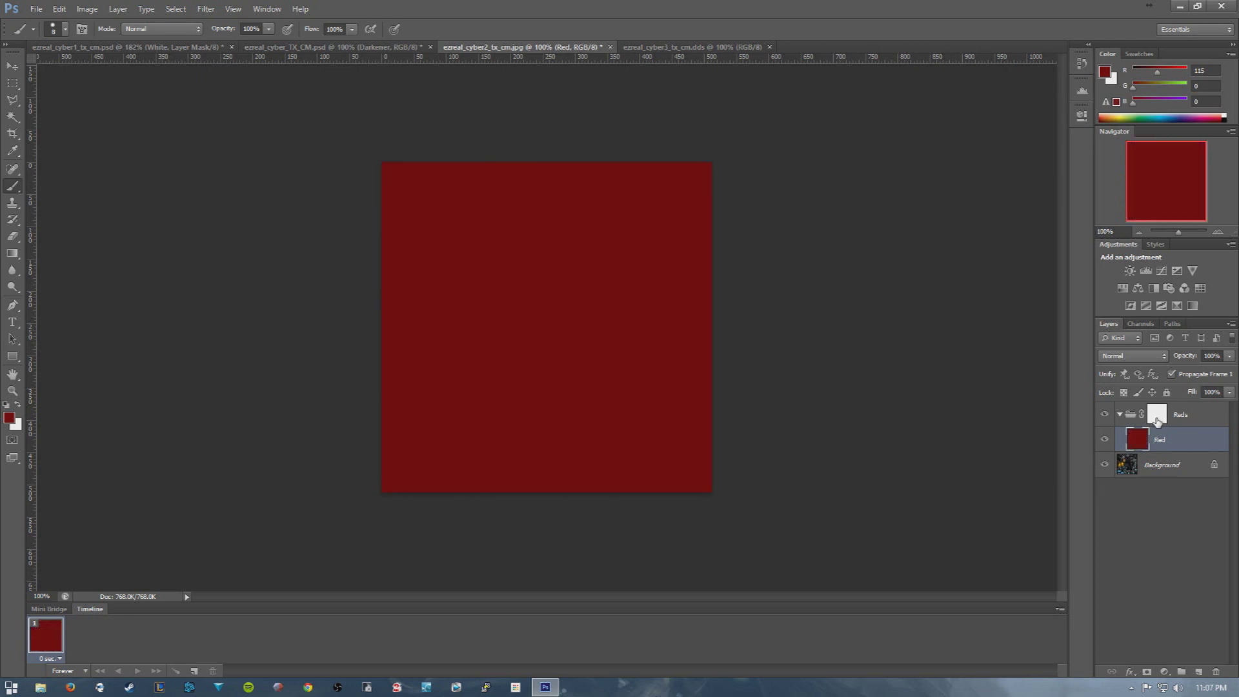
# Target the Reds group's layer mask and toggle the painting colors between black and white
pyautogui.click(1157, 416)
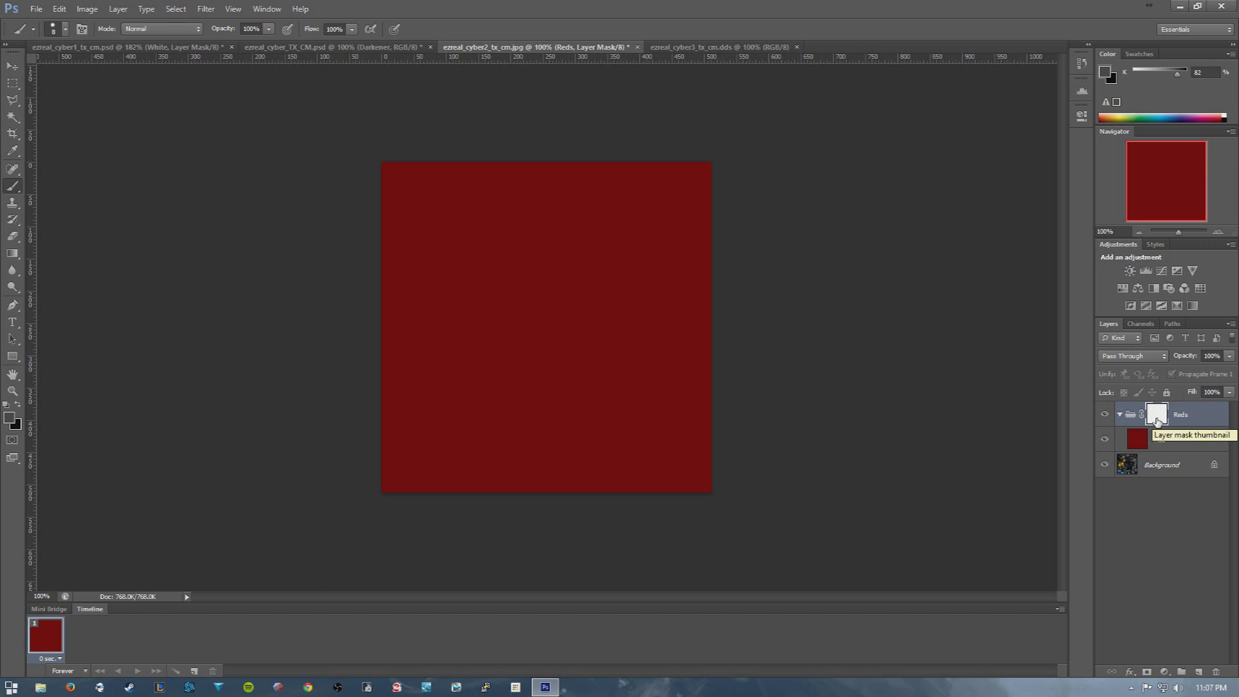
pyautogui.press('x')
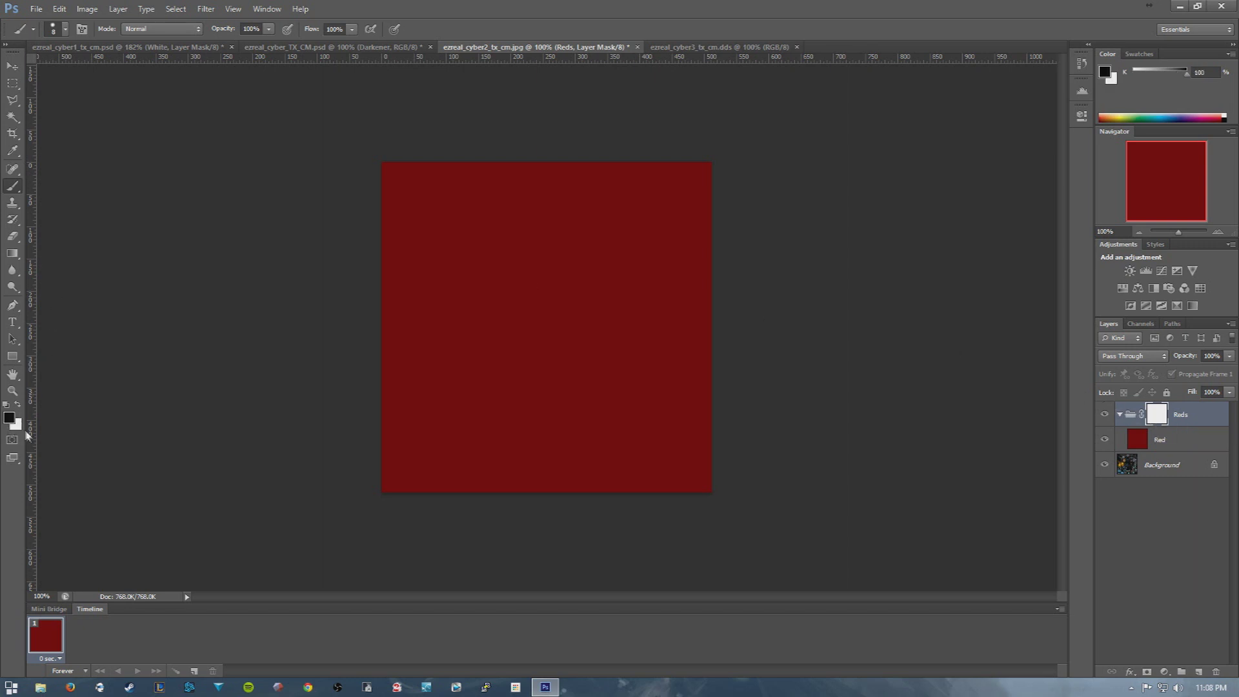
pyautogui.press('x')
pyautogui.press('x')
pyautogui.press('x')
pyautogui.press('x')
pyautogui.press('x')
pyautogui.press('x')
pyautogui.press('x')
pyautogui.press('x')
# Invert the Reds group's mask to black and close the mask properties
pyautogui.doubleClick(1155, 415)
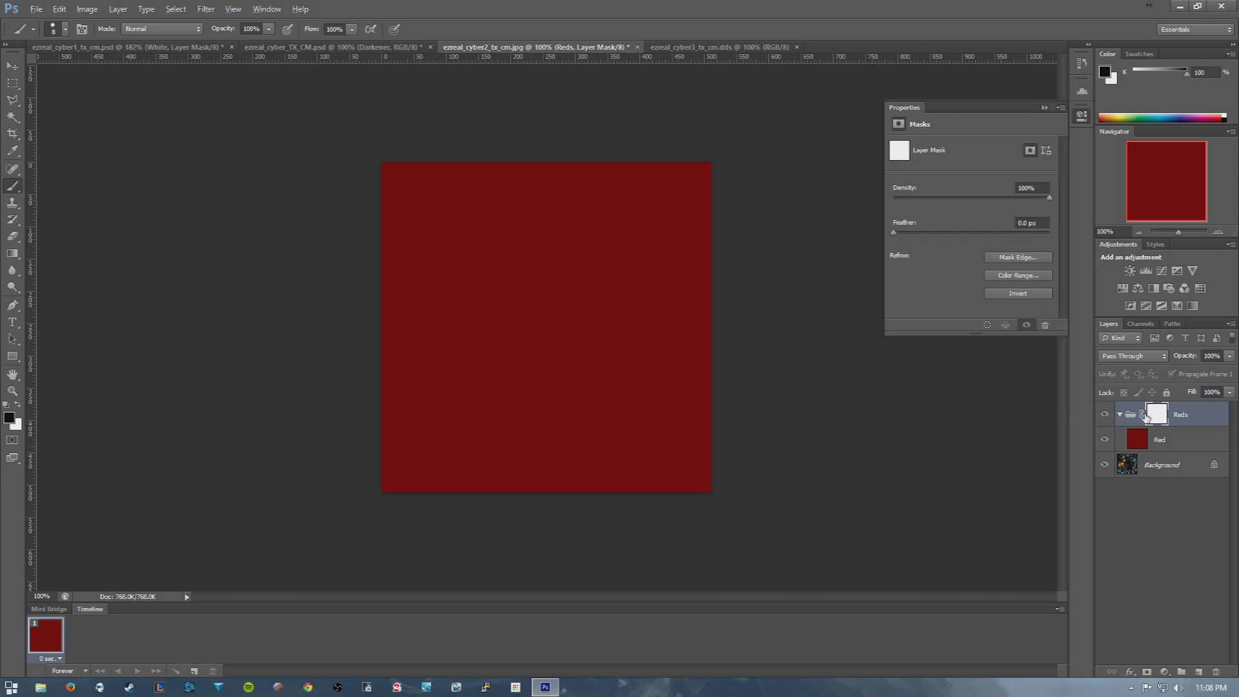
pyautogui.hotkey('ctrl', 'i')
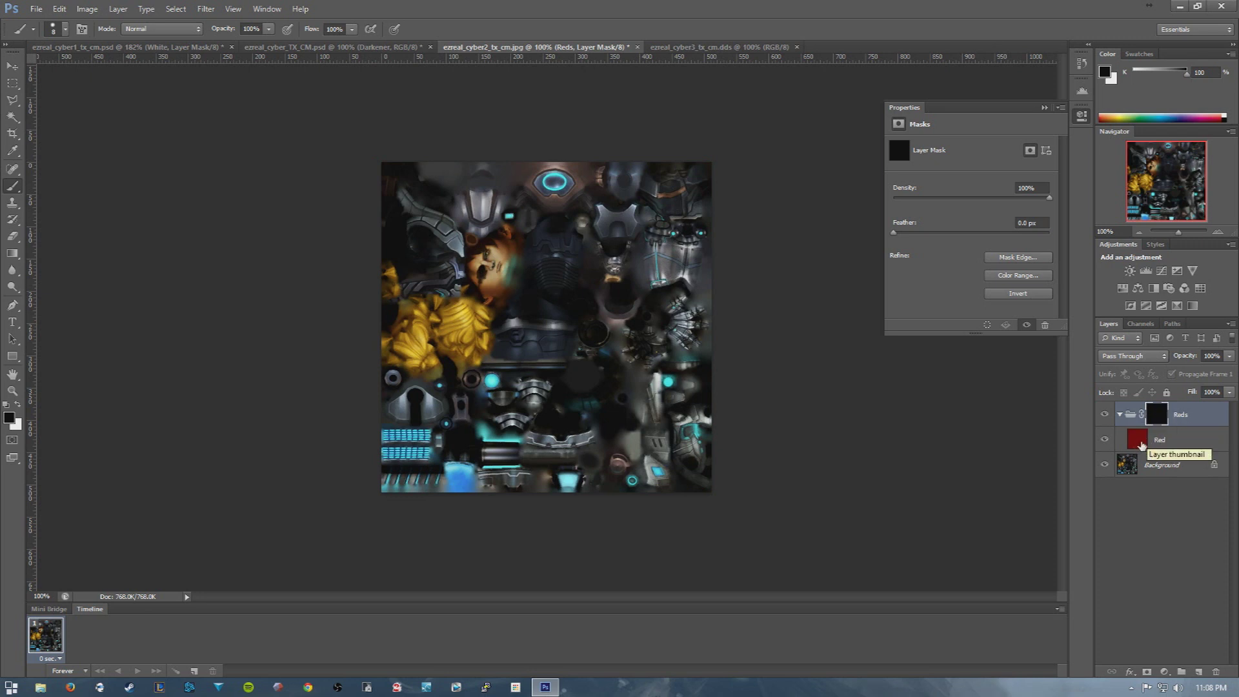
pyautogui.click(1043, 107)
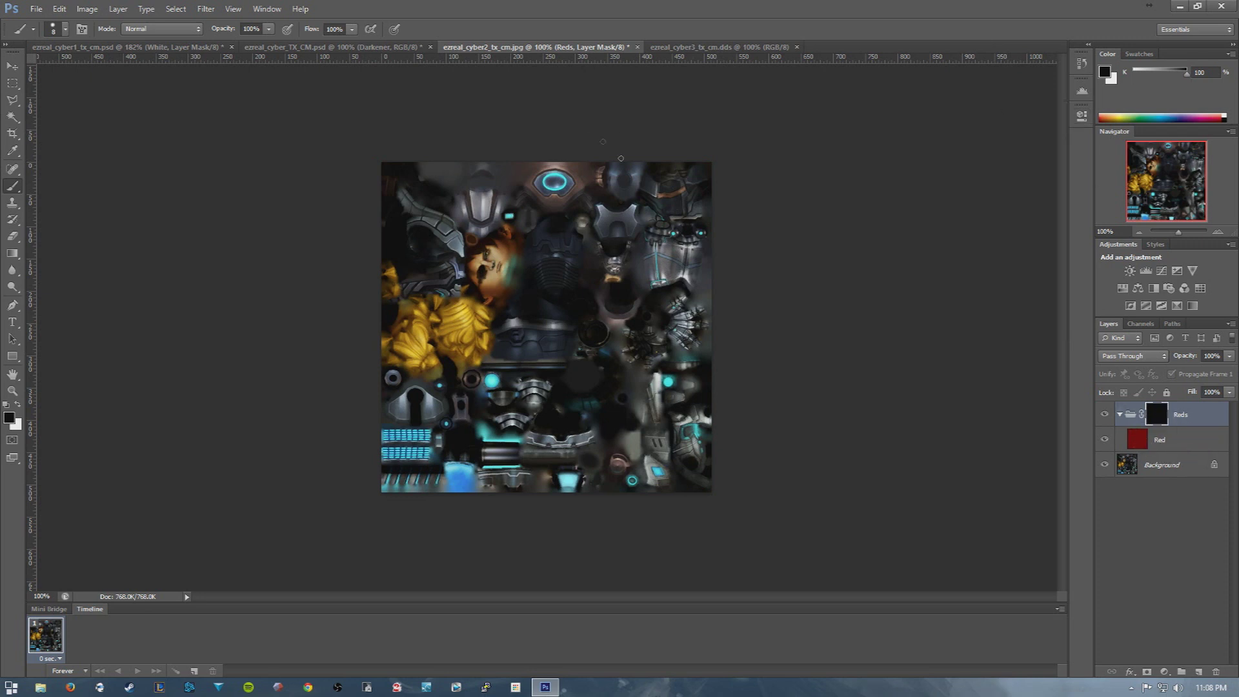
# Set the Red layer's blending mode to Color
pyautogui.click(1161, 444)
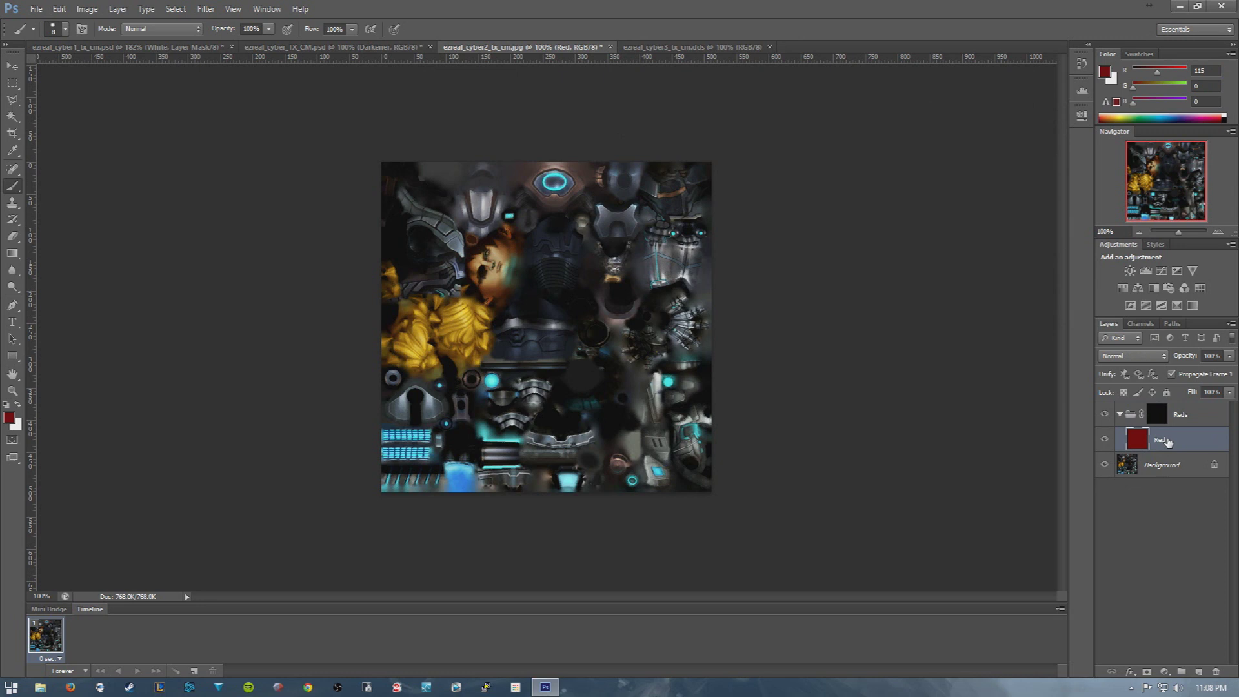
pyautogui.click(1133, 356)
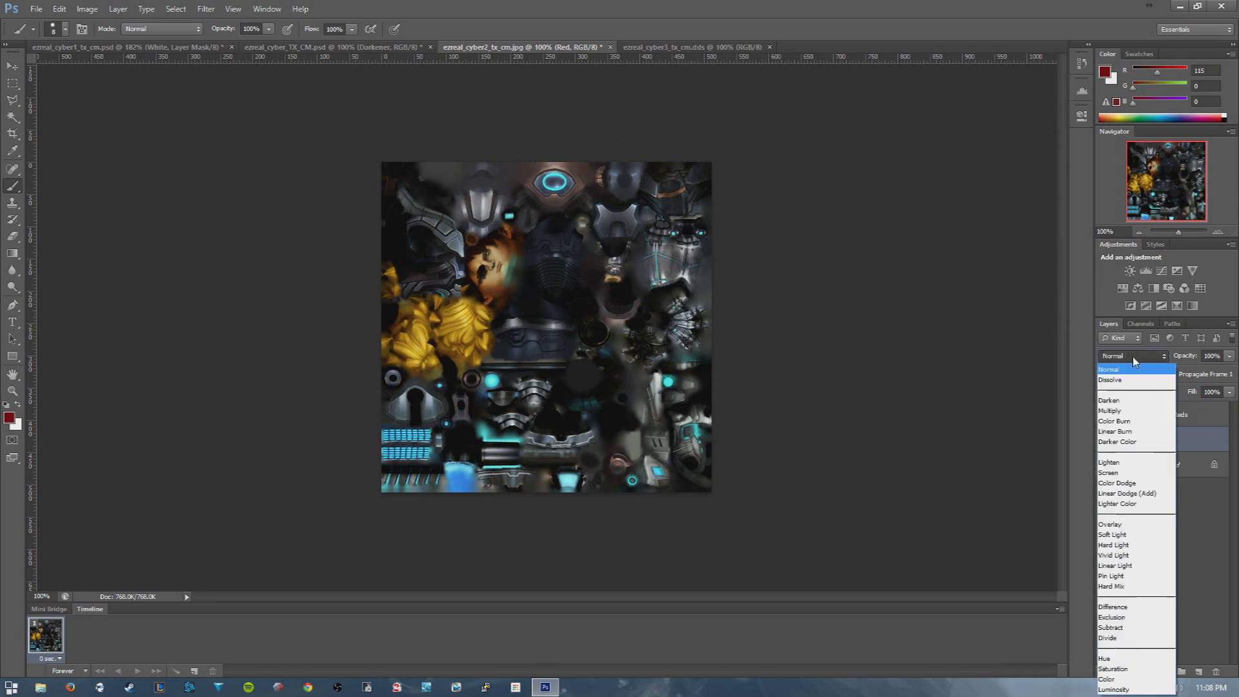
pyautogui.click(1126, 679)
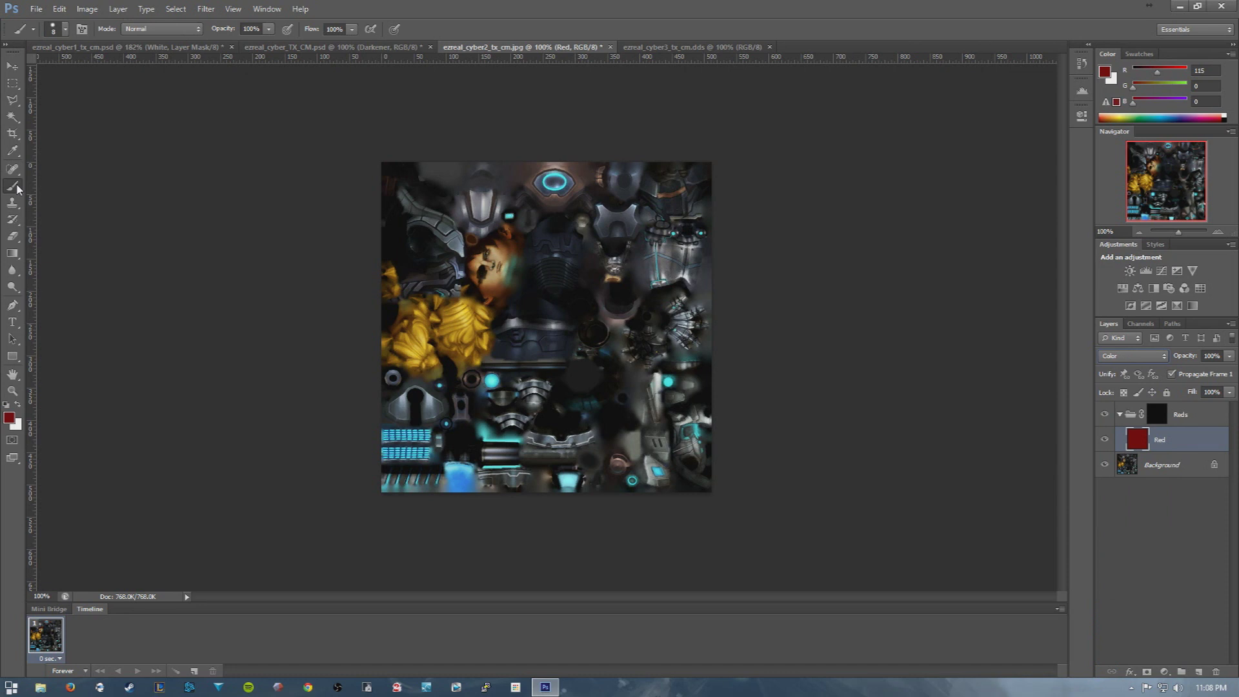
# Choose a soft 10 px brush and paint white on the Reds mask over the middle of the horned silver armor plate
pyautogui.click(65, 29)
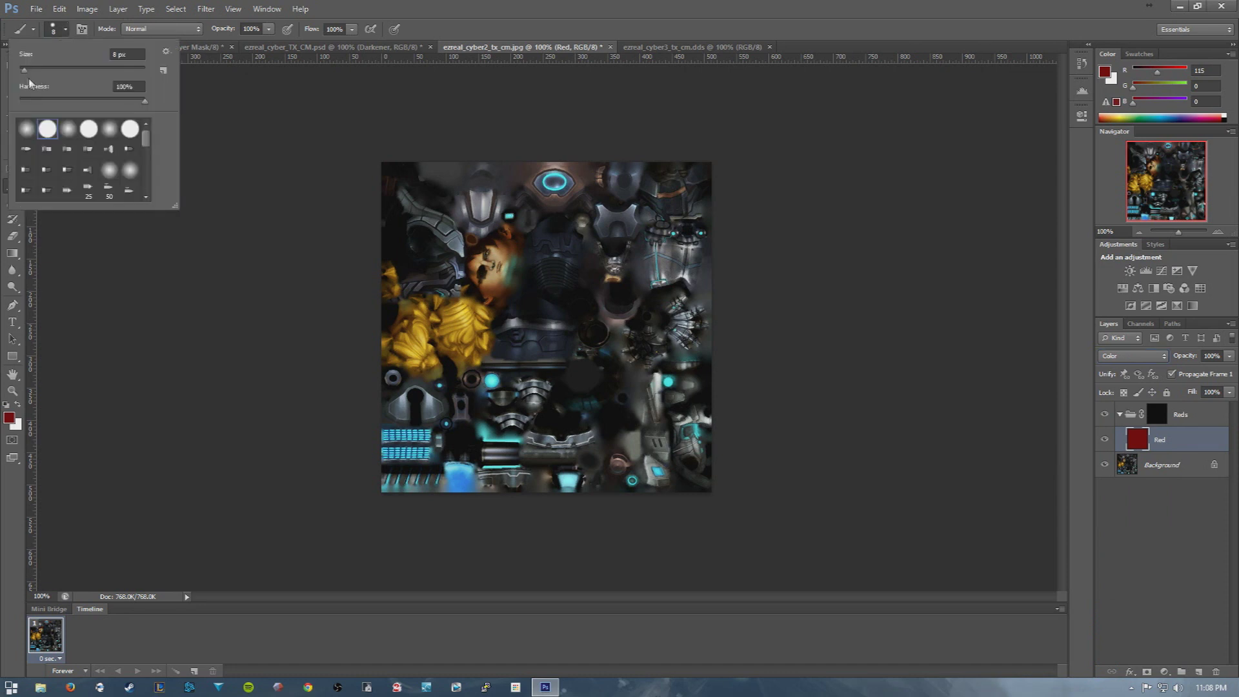
pyautogui.moveTo(30, 74); pyautogui.dragTo(26, 76)
pyautogui.moveTo(24, 74); pyautogui.dragTo(26, 75)
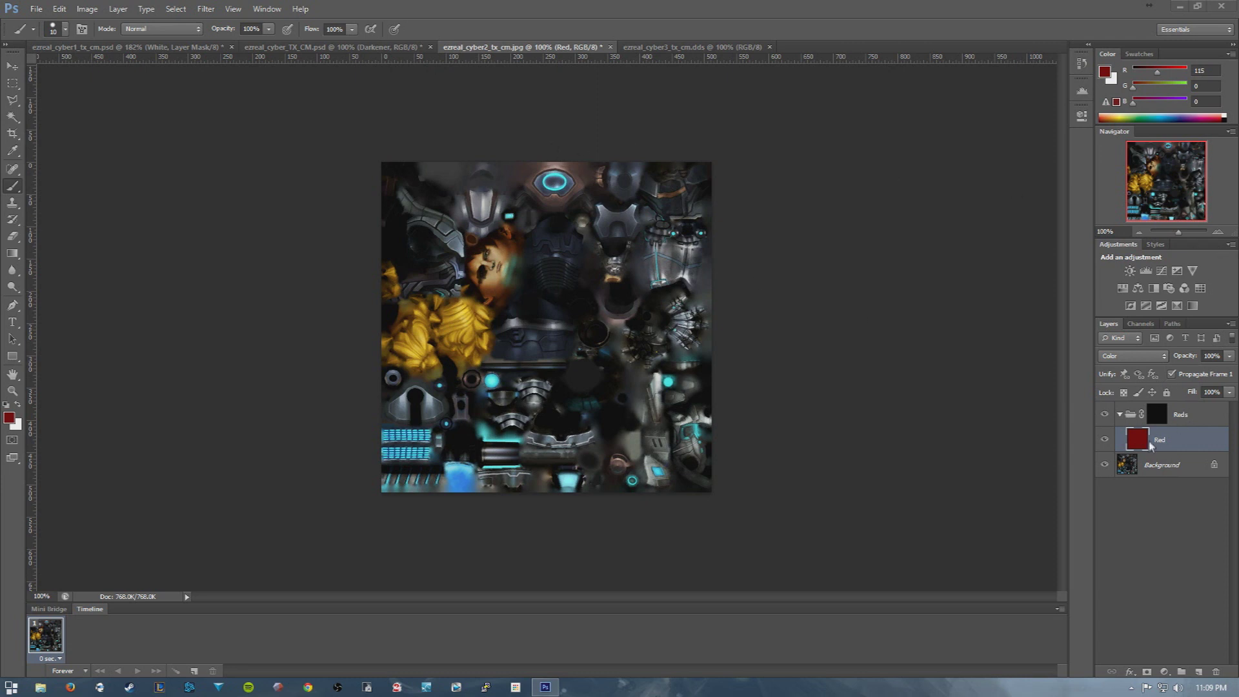
pyautogui.click(1157, 416)
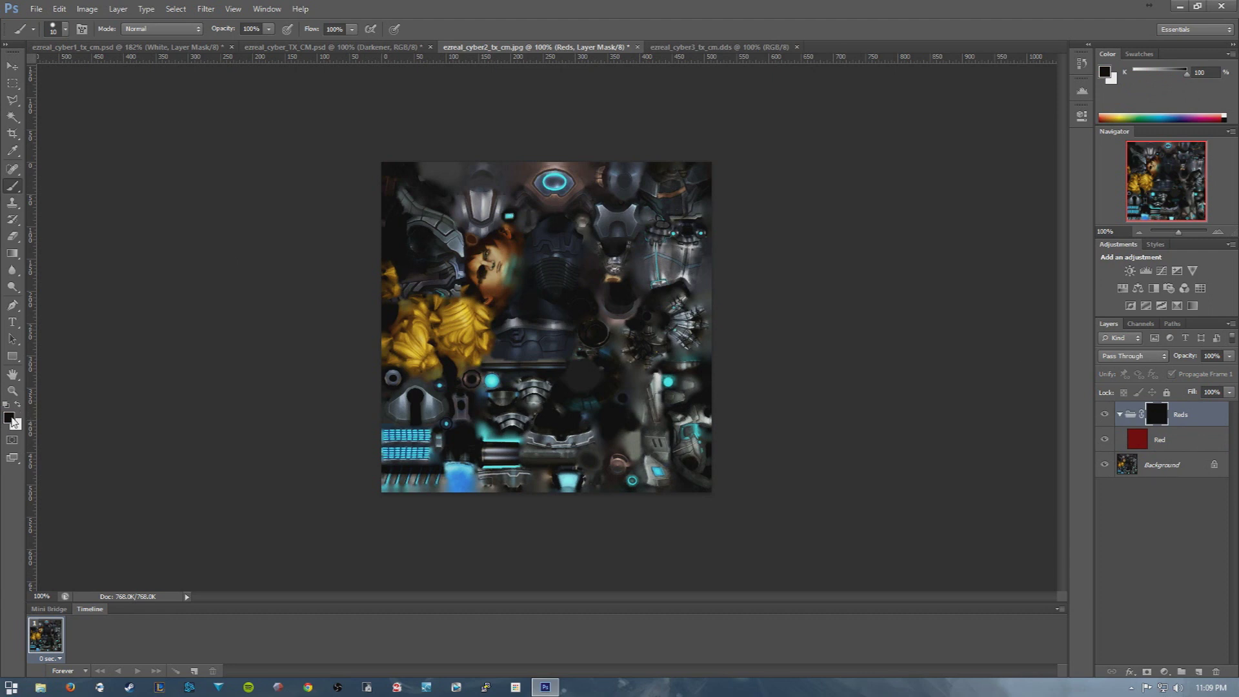
pyautogui.press('x')
pyautogui.click(624, 220)
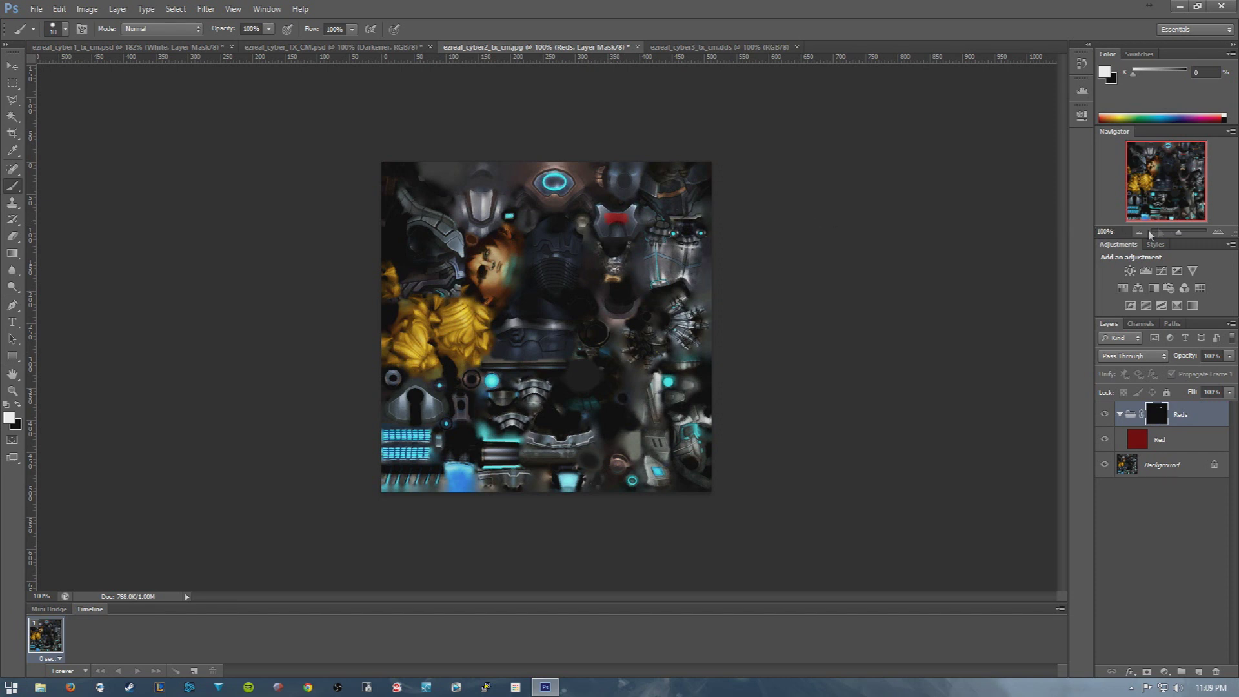
# Paint the rest of the horned armor plate on the Reds mask in white, undoing the stroke that spills toward the neighboring armor
pyautogui.moveTo(1178, 231); pyautogui.dragTo(1191, 231)
pyautogui.moveTo(1175, 185); pyautogui.dragTo(1191, 162)
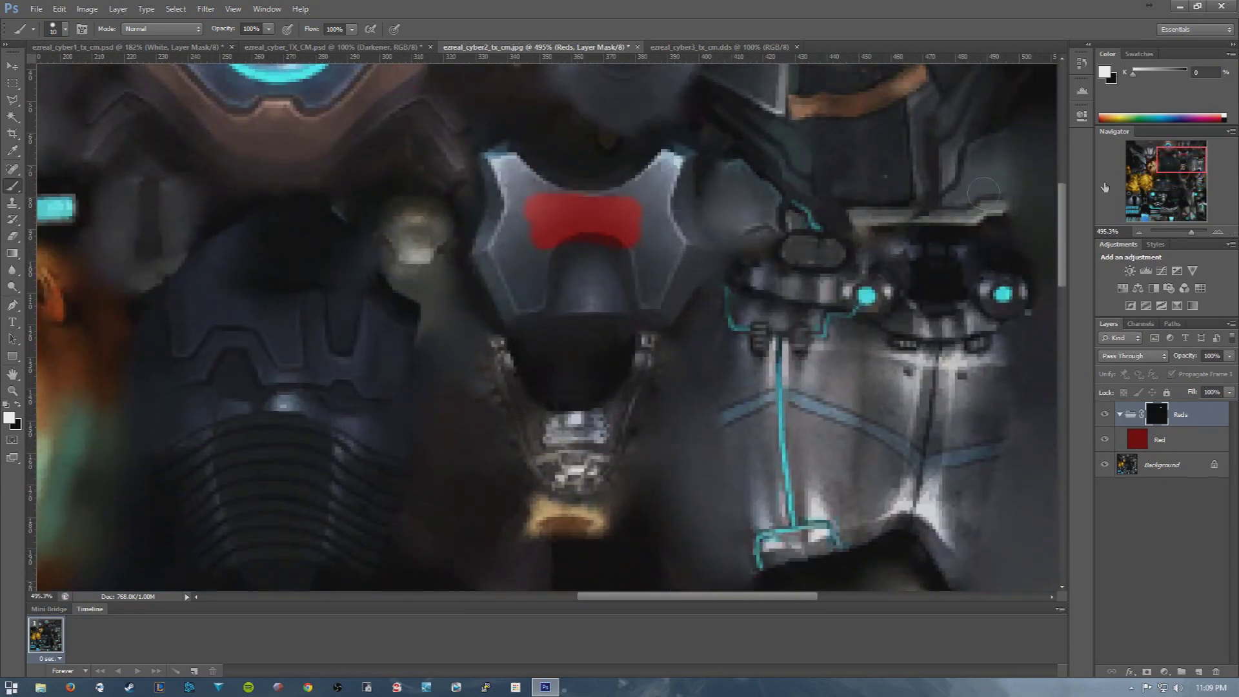
pyautogui.moveTo(544, 254)
pyautogui.mouseDown()
pyautogui.moveTo(528, 299)
pyautogui.moveTo(539, 246)
pyautogui.moveTo(564, 224)
pyautogui.moveTo(604, 225)
pyautogui.moveTo(665, 309)
pyautogui.moveTo(700, 257)
pyautogui.moveTo(679, 245)
pyautogui.moveTo(658, 283)
pyautogui.moveTo(640, 219)
pyautogui.moveTo(681, 238)
pyautogui.moveTo(683, 158)
pyautogui.moveTo(664, 162)
pyautogui.moveTo(649, 191)
pyautogui.moveTo(593, 199)
pyautogui.moveTo(542, 187)
pyautogui.moveTo(506, 157)
pyautogui.moveTo(500, 169)
pyautogui.moveTo(504, 153)
pyautogui.moveTo(520, 202)
pyautogui.moveTo(492, 160)
pyautogui.moveTo(503, 182)
pyautogui.moveTo(488, 249)
pyautogui.moveTo(519, 316)
pyautogui.moveTo(536, 299)
pyautogui.moveTo(527, 314)
pyautogui.moveTo(519, 221)
pyautogui.moveTo(629, 205)
pyautogui.moveTo(655, 220)
pyautogui.moveTo(672, 284)
pyautogui.moveTo(647, 304)
pyautogui.moveTo(662, 299)
pyautogui.moveTo(563, 213)
pyautogui.moveTo(535, 301)
pyautogui.moveTo(529, 280)
pyautogui.moveTo(564, 229)
pyautogui.moveTo(592, 230)
pyautogui.moveTo(651, 265)
pyautogui.mouseUp()
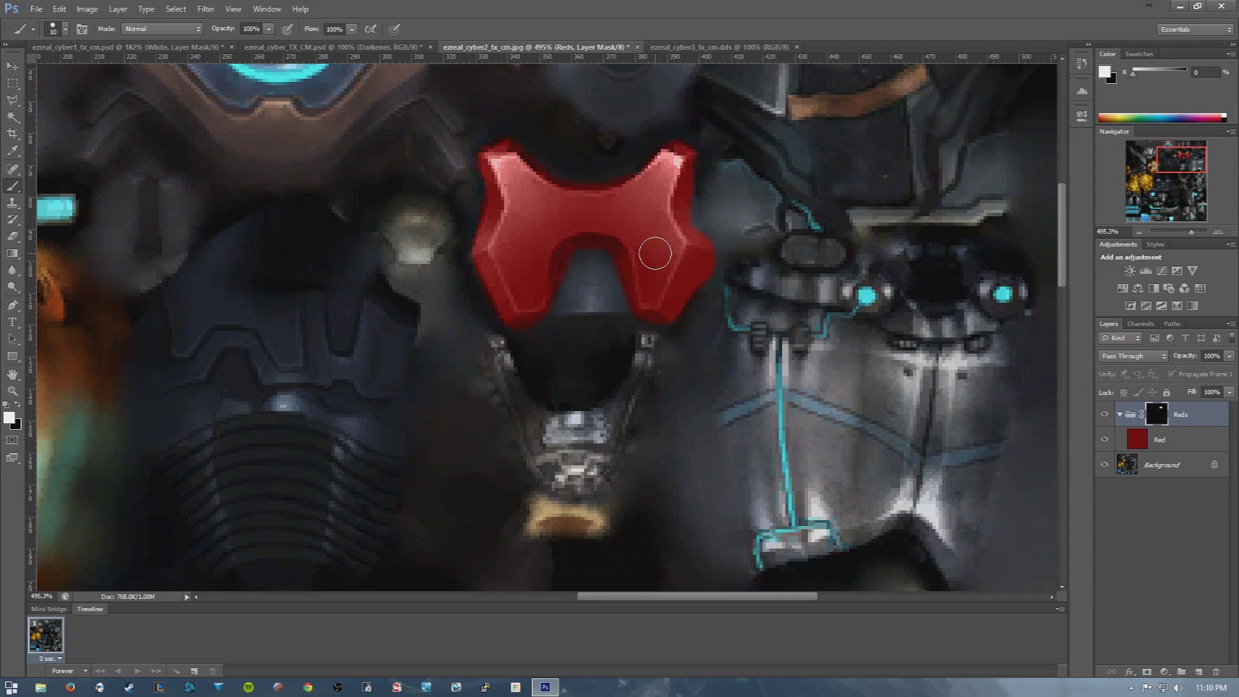
pyautogui.moveTo(484, 263)
pyautogui.mouseDown()
pyautogui.moveTo(517, 193)
pyautogui.moveTo(510, 181)
pyautogui.mouseUp()
pyautogui.moveTo(711, 275)
pyautogui.mouseDown()
pyautogui.moveTo(762, 311)
pyautogui.moveTo(779, 298)
pyautogui.moveTo(752, 296)
pyautogui.mouseUp()
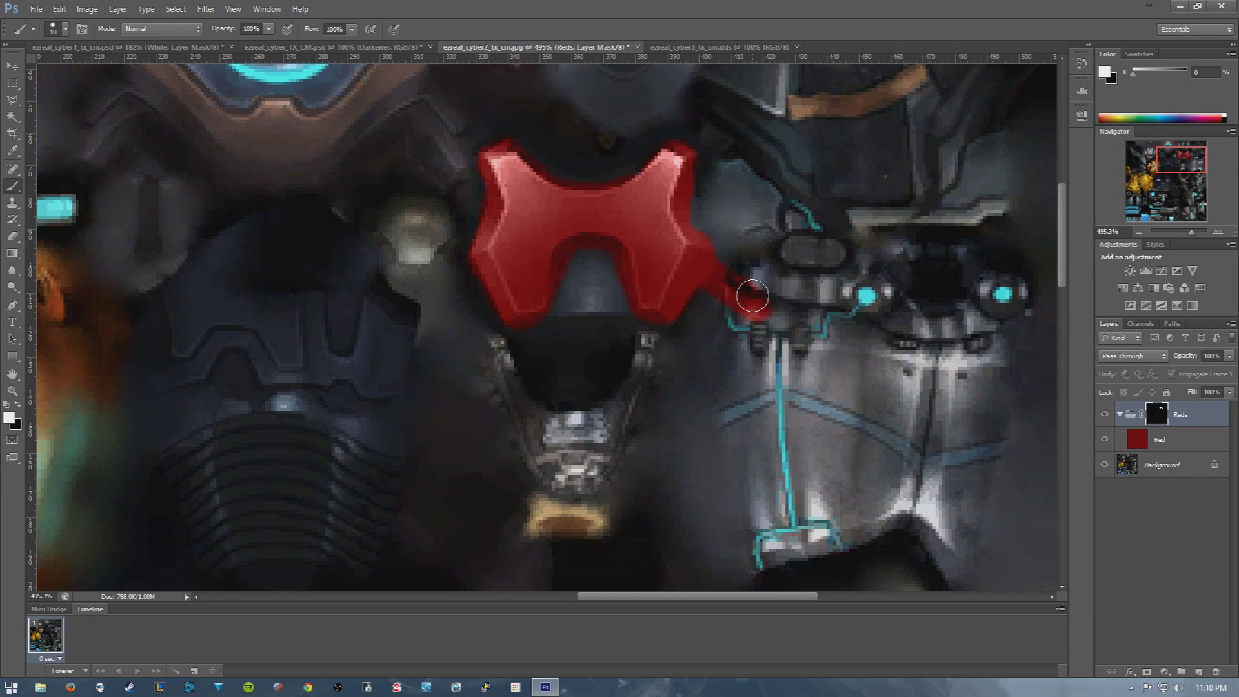
pyautogui.hotkey('ctrl', 'z')
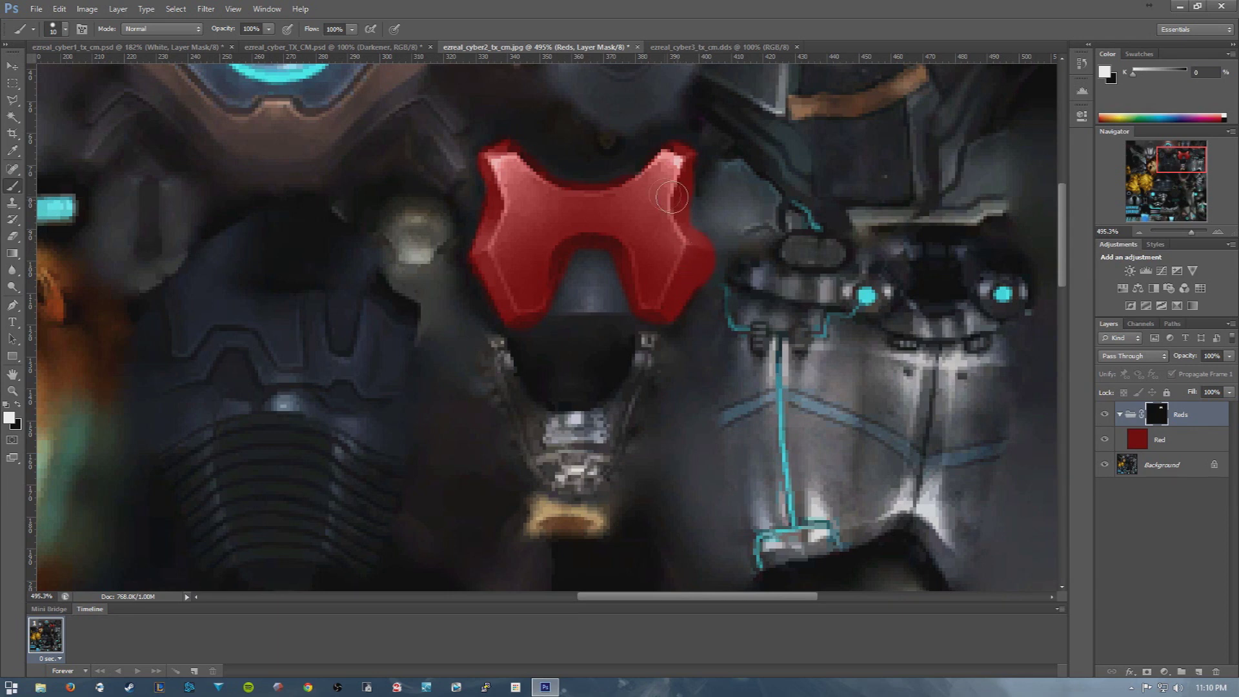
# Save a JPEG copy over ezreal_cyber2_tx_cm.jpg and undo the flattening of the layers
pyautogui.hotkey('ctrl', 'shift', 's')
pyautogui.click(653, 341)
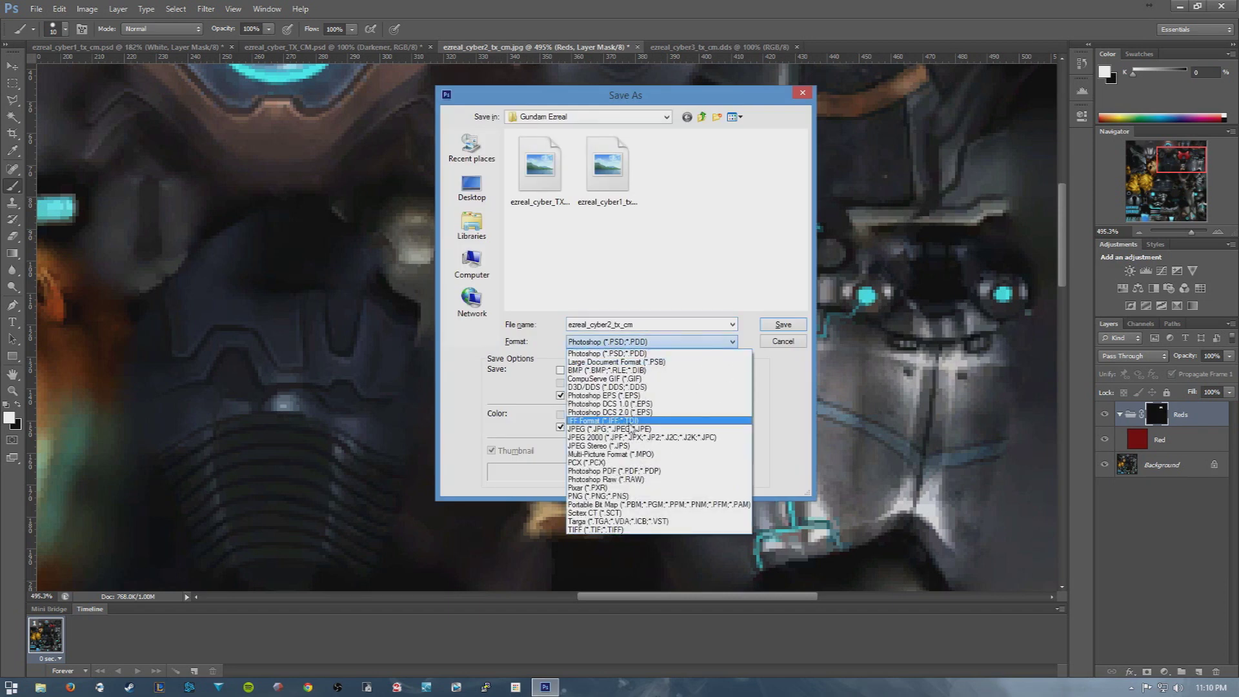
pyautogui.click(631, 428)
pyautogui.click(785, 327)
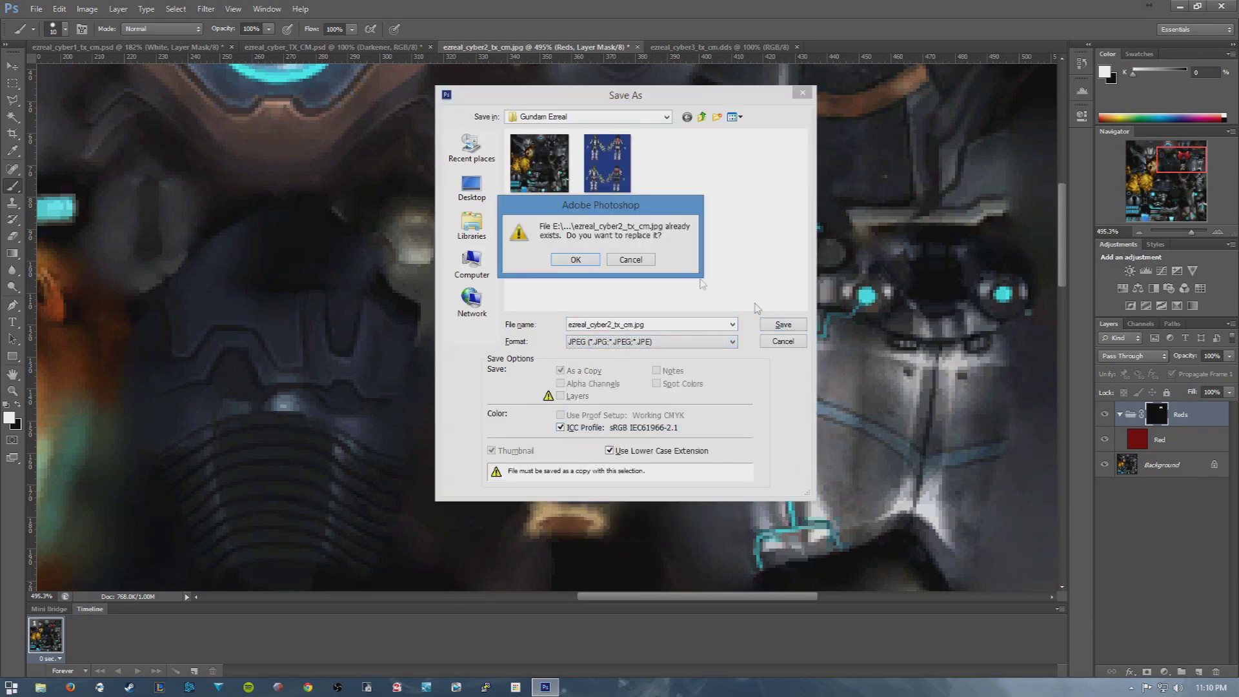
pyautogui.click(590, 261)
pyautogui.press('Return')
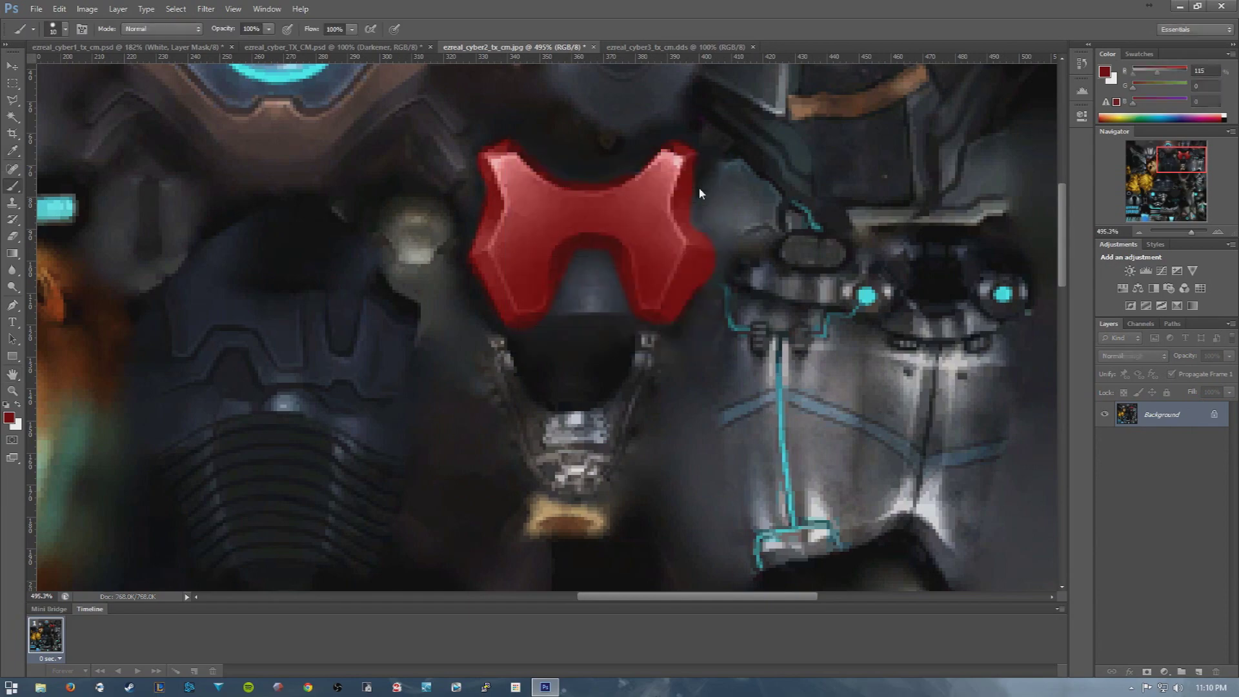
pyautogui.hotkey('ctrl', 'z')
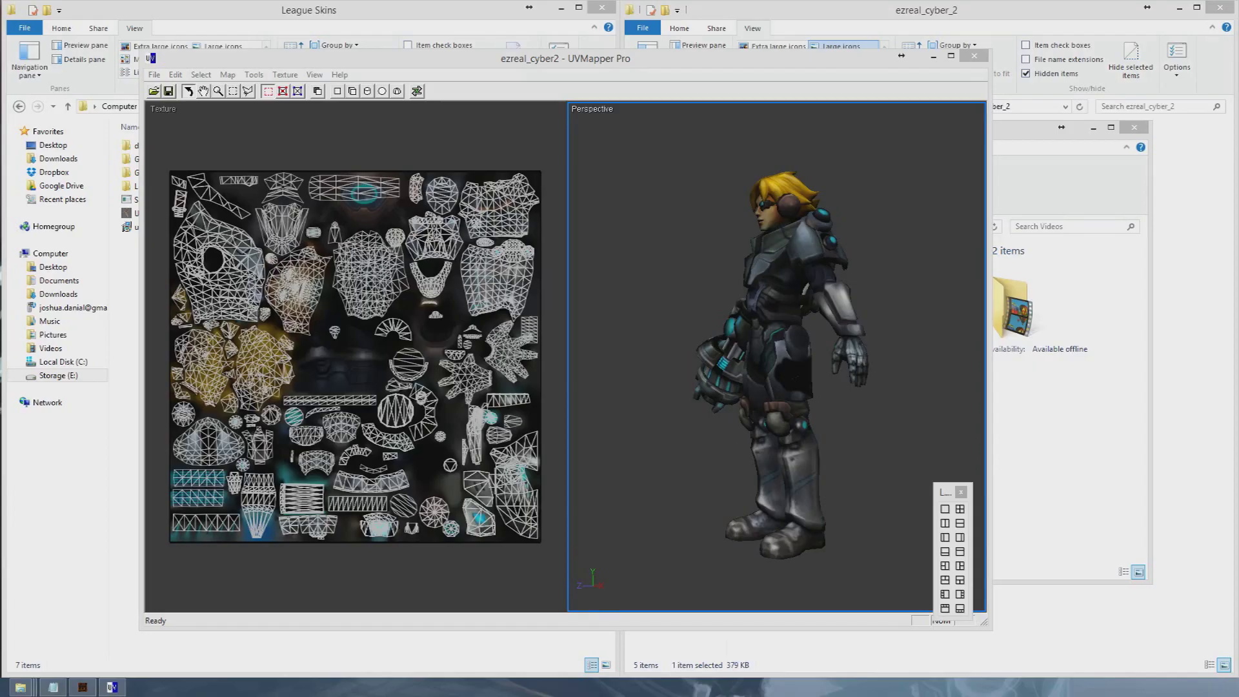
# Switch to UVMapper Pro, reload the saved texture, and rotate the Ezreal model to inspect the recolored plate
pyautogui.doubleClick(476, 249)
pyautogui.doubleClick(473, 338)
pyautogui.moveTo(858, 318); pyautogui.dragTo(761, 352)
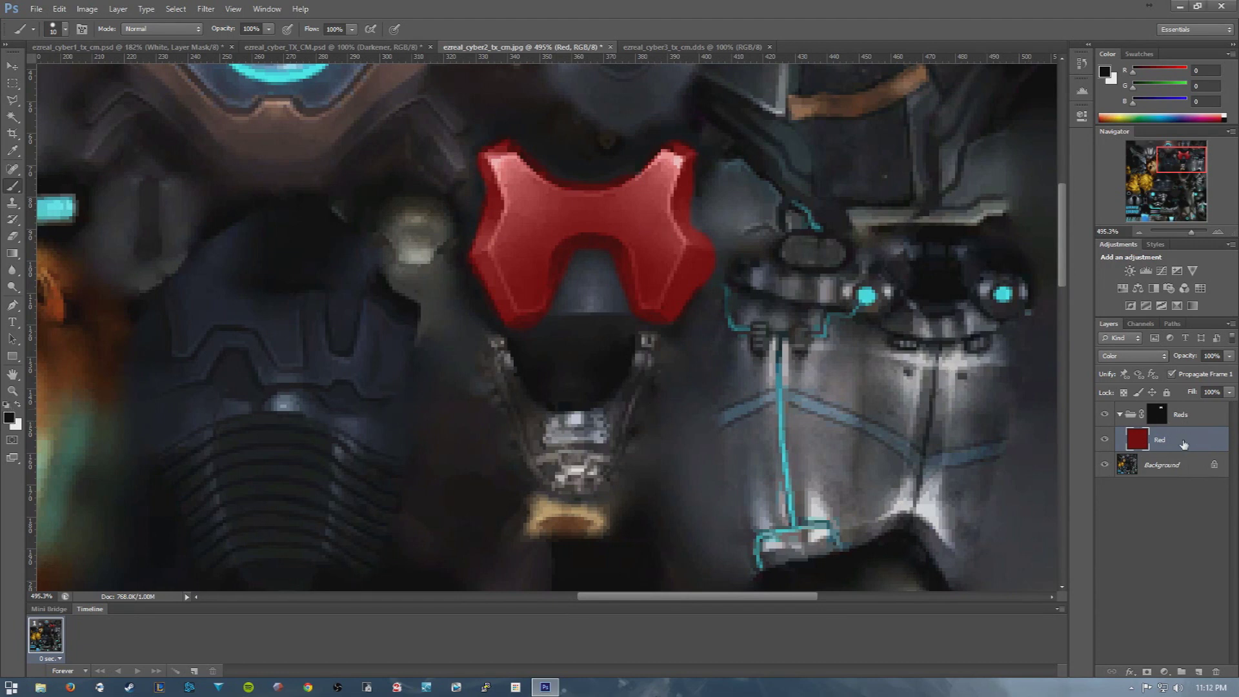
# Create a layer named Darkener above the Red layer and fill it with black
pyautogui.hotkey('ctrl', 'shift', 'n')
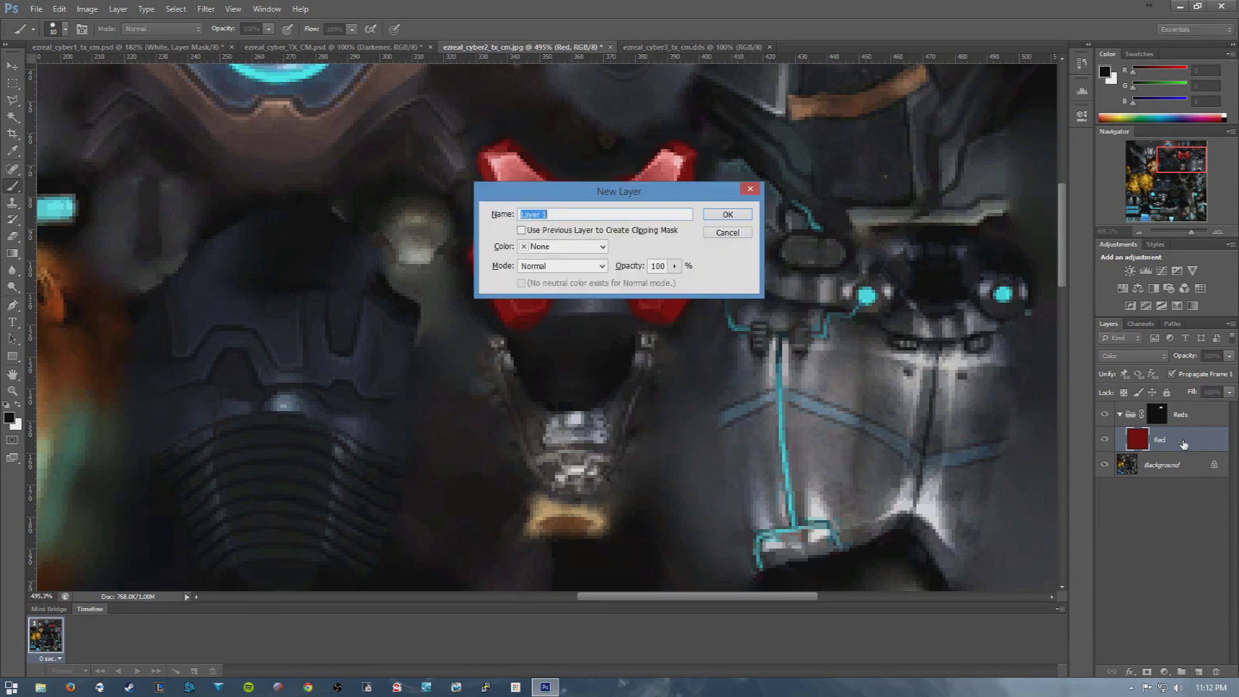
pyautogui.write('Darkener')
pyautogui.press('Return')
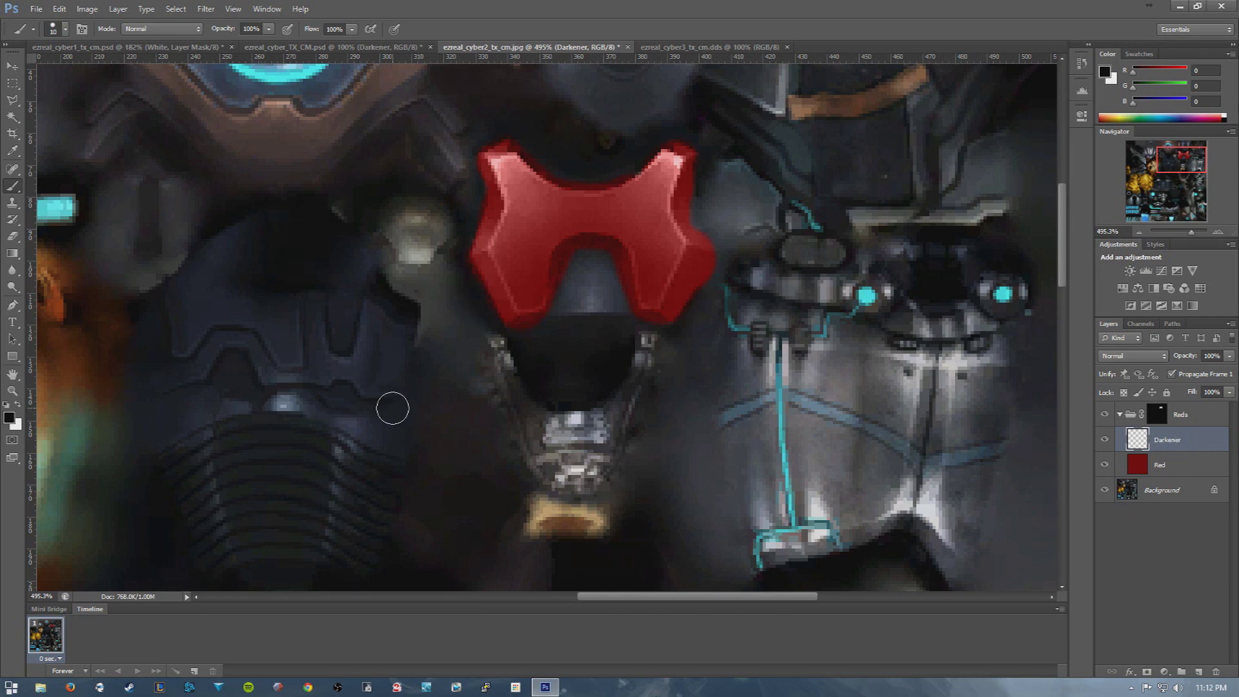
pyautogui.hotkey('alt', 'BackSpace')
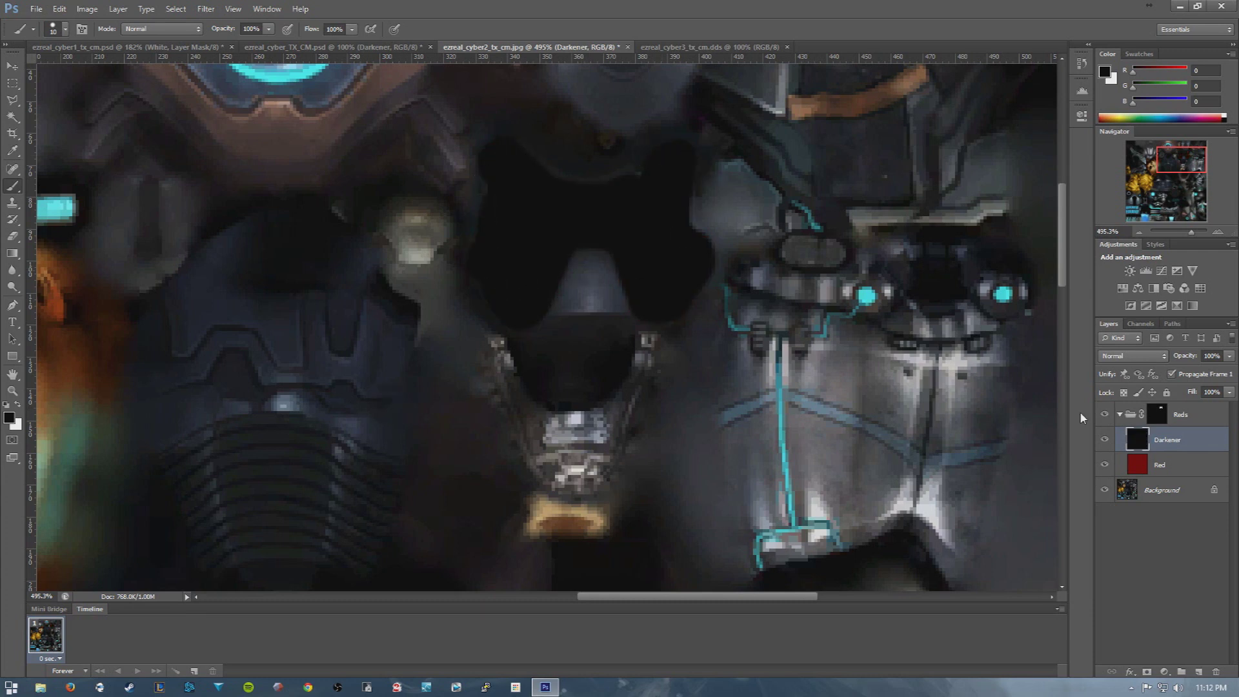
# Set the Darkener layer's blending mode to Overlay and lower its opacity to about 78%
pyautogui.click(1152, 357)
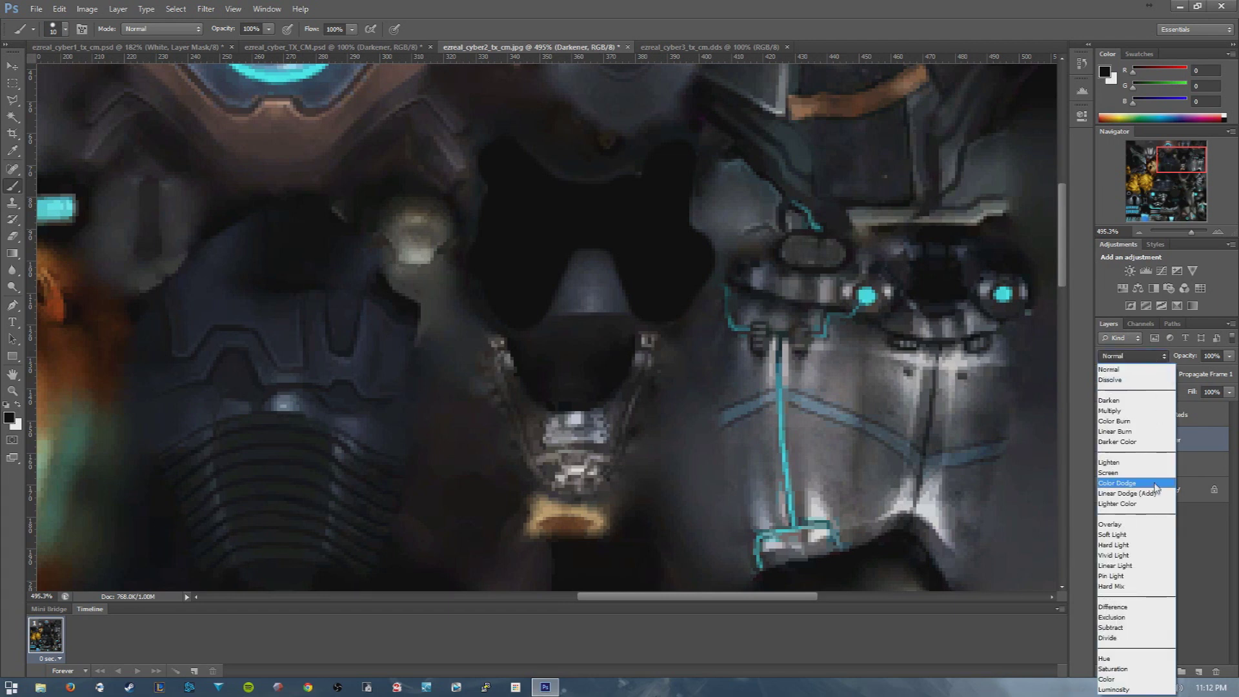
pyautogui.click(1144, 525)
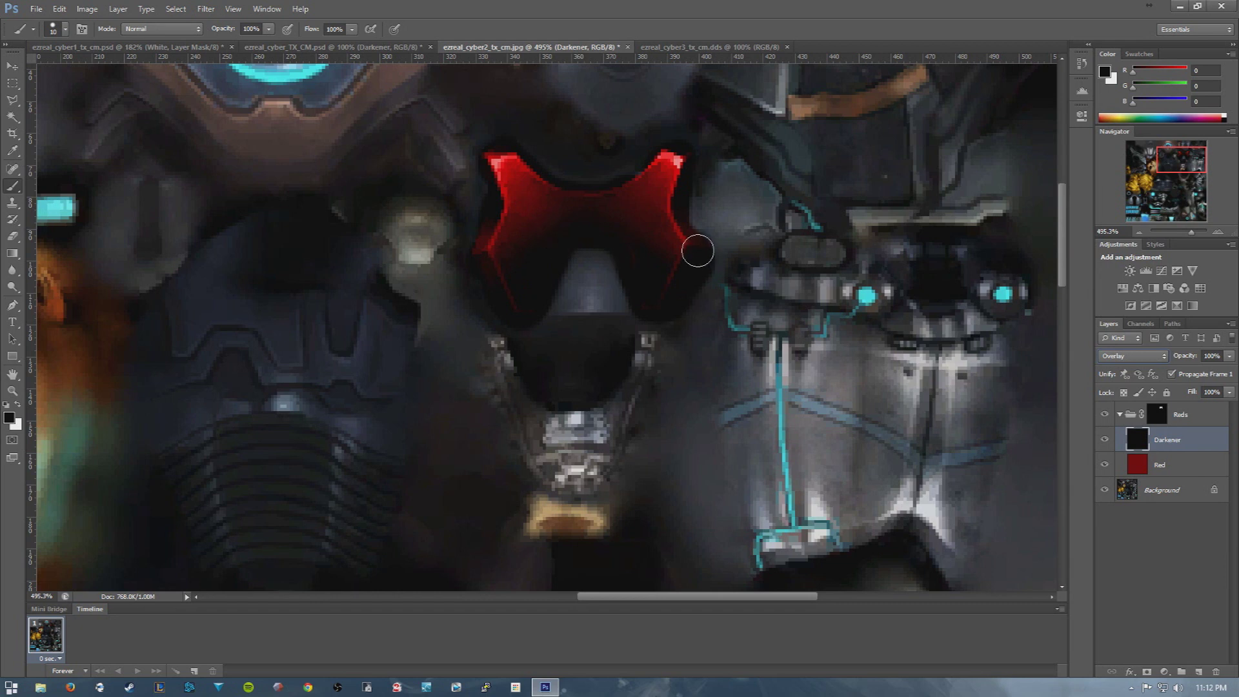
pyautogui.moveTo(697, 250); pyautogui.dragTo(702, 284)
pyautogui.click(1230, 357)
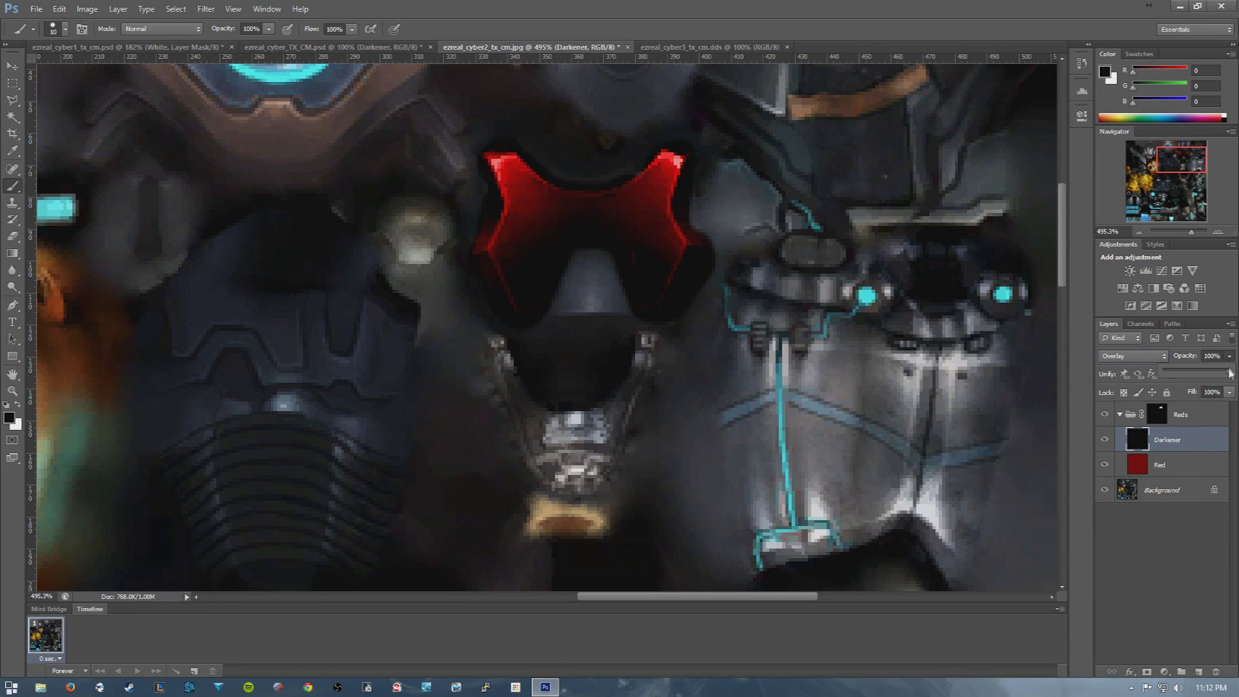
pyautogui.moveTo(1229, 373); pyautogui.dragTo(1206, 374)
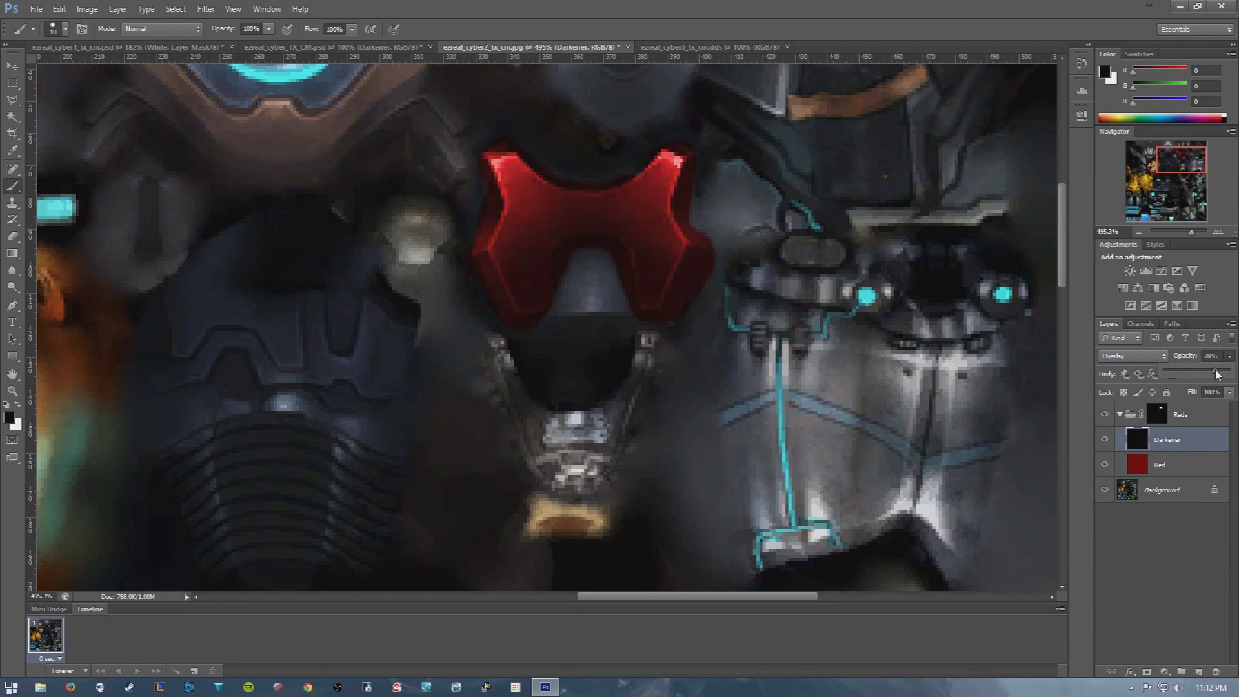
# Settle the Darkener layer's opacity at 78% and save a JPEG copy over ezreal_cyber2_tx_cm.jpg
pyautogui.moveTo(1221, 374); pyautogui.dragTo(1219, 374)
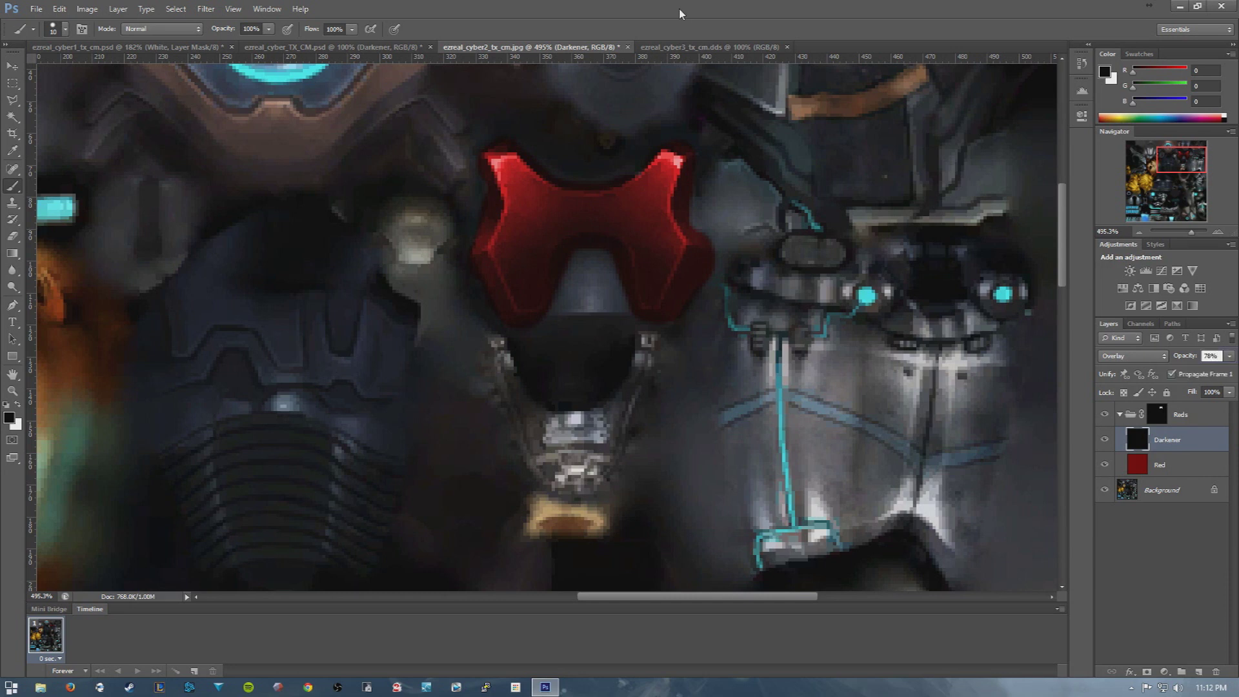
pyautogui.hotkey('ctrl', 'shift', 's')
pyautogui.click(651, 341)
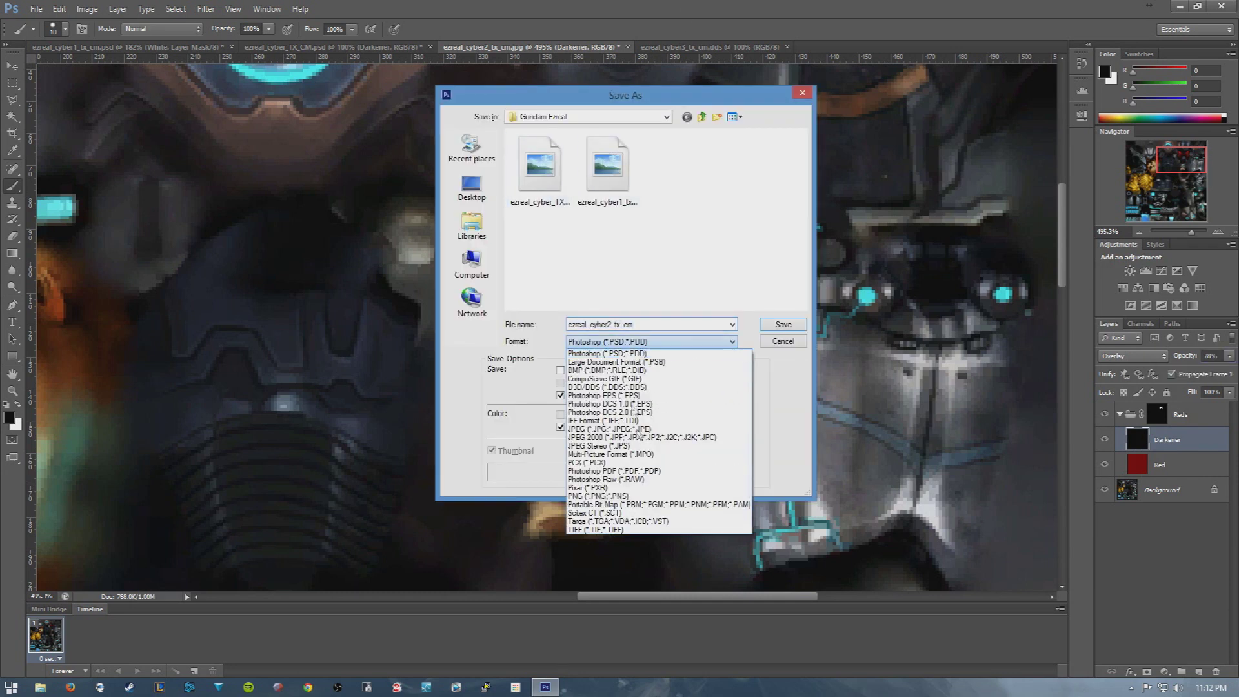
pyautogui.click(627, 429)
pyautogui.click(783, 327)
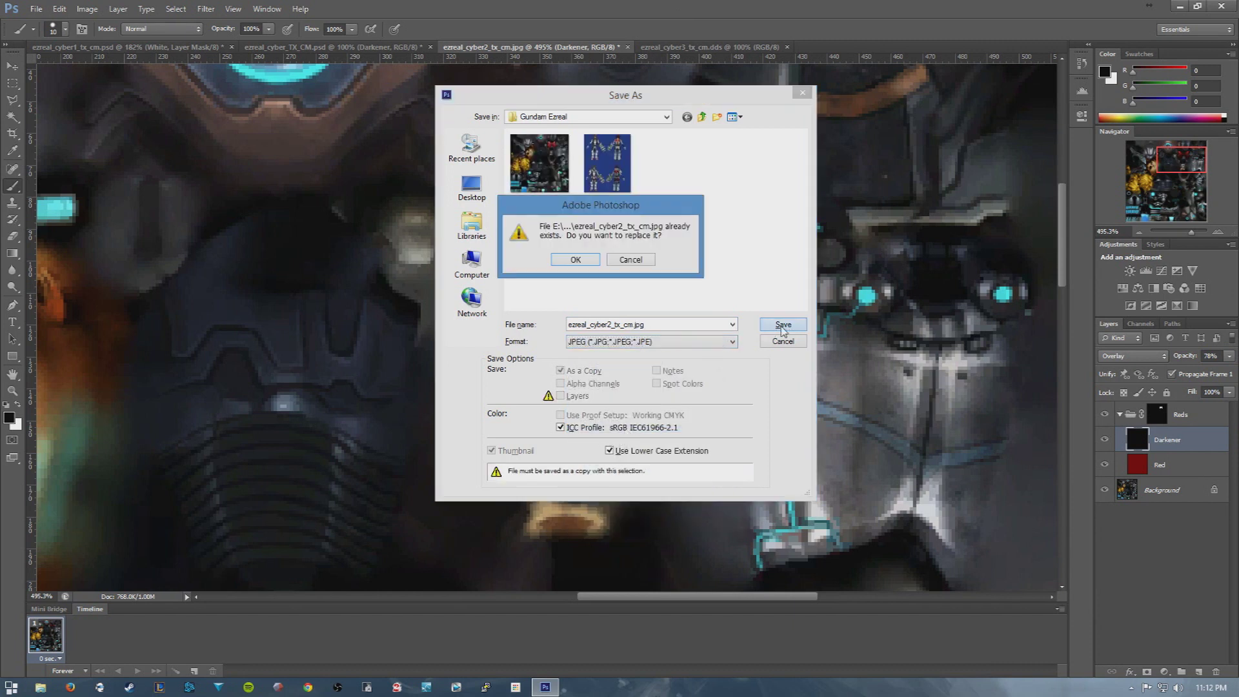
pyautogui.press('Return')
pyautogui.press('Return')
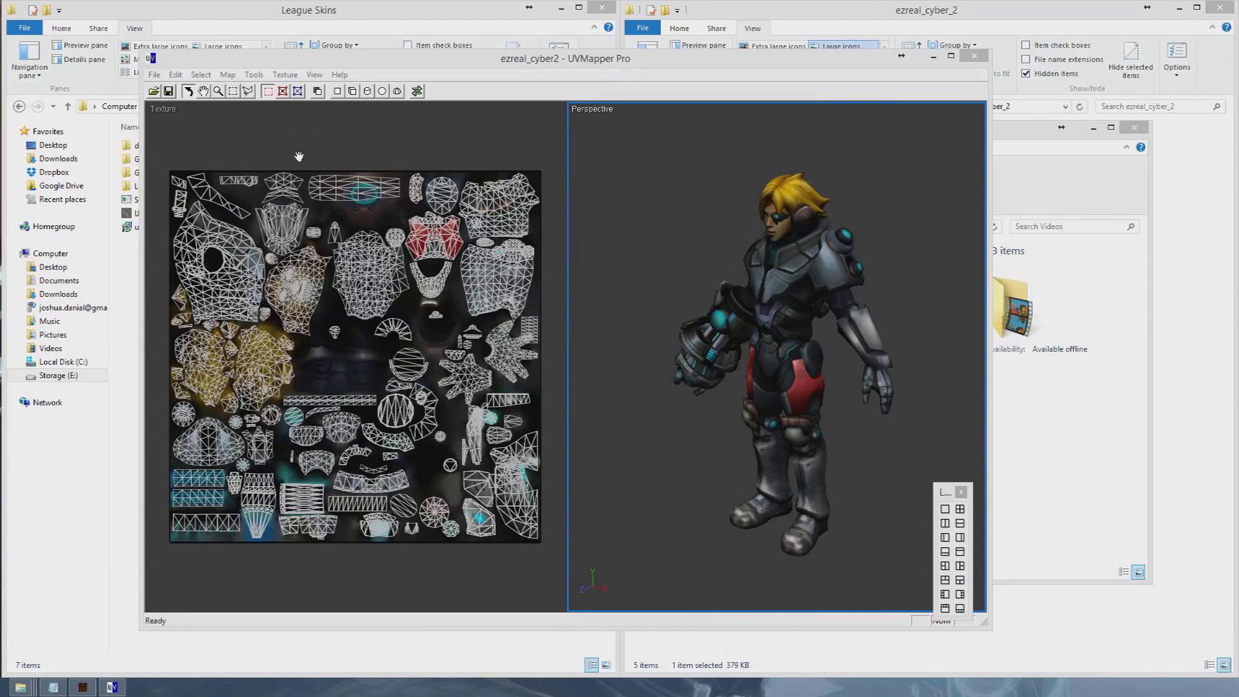
# Switch to UVMapper Pro, reload the ezreal_cyber2 texture, and rotate the Ezreal model to inspect the darkened red plates
pyautogui.doubleClick(390, 153)
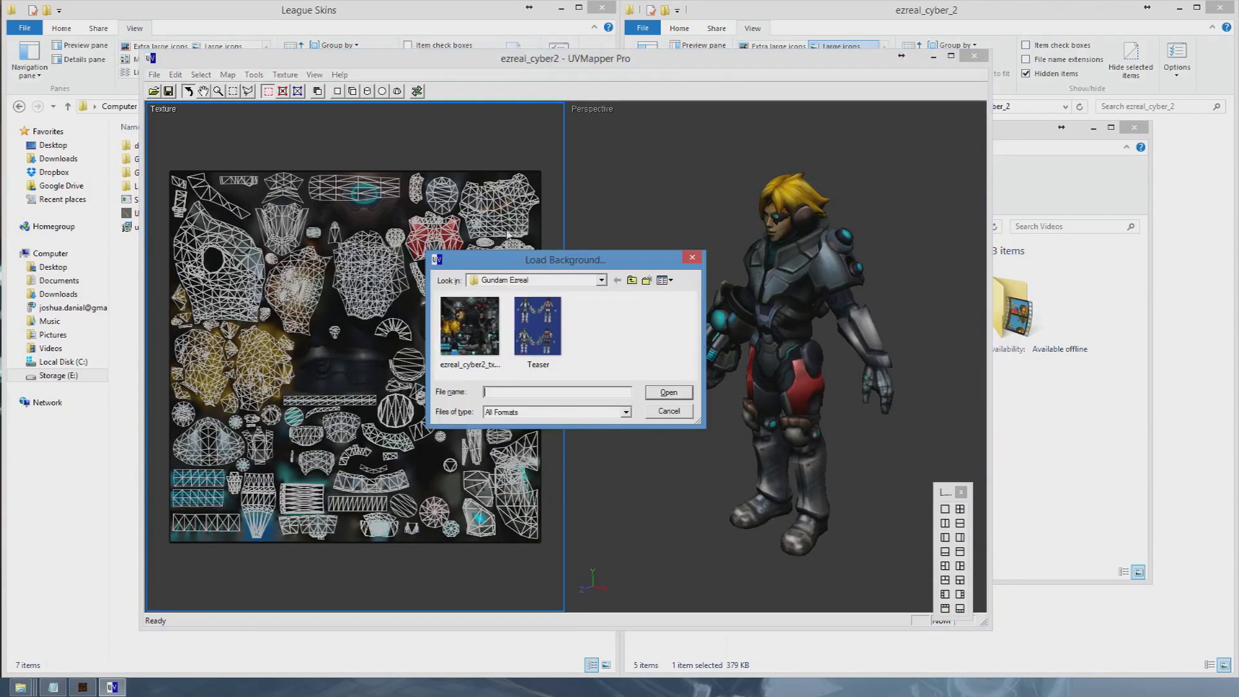
pyautogui.doubleClick(455, 331)
pyautogui.moveTo(825, 361); pyautogui.dragTo(800, 397)
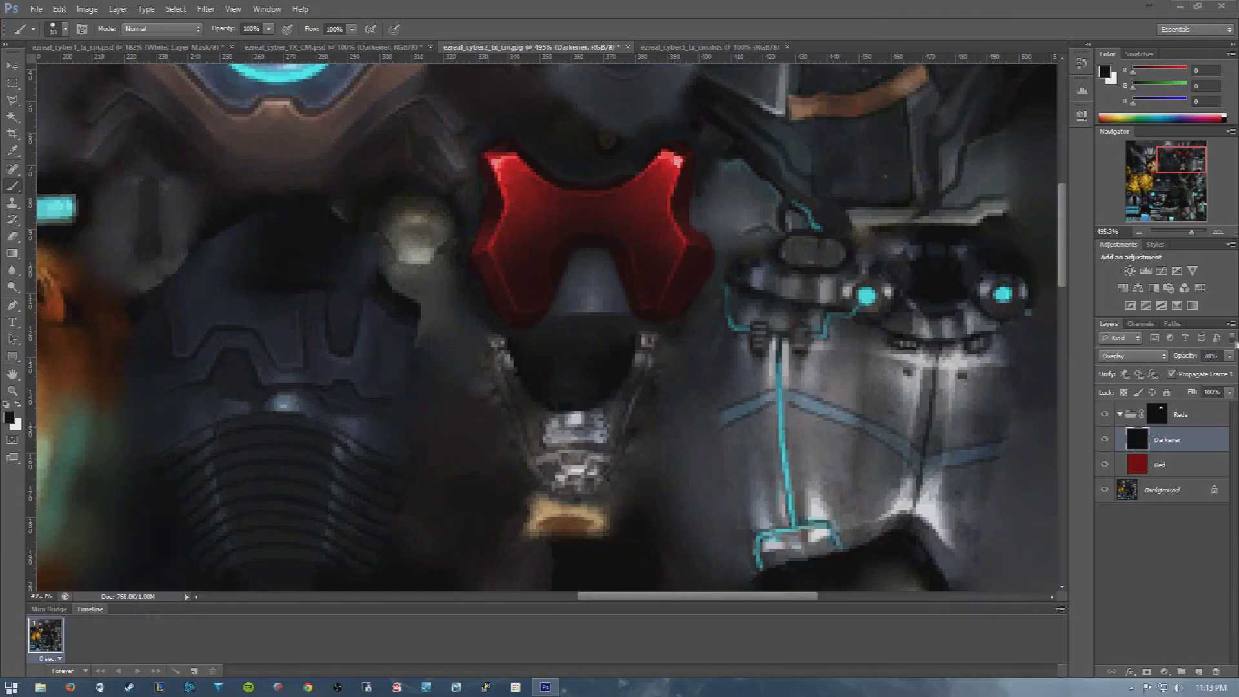
# Back in Photoshop, lower the Darkener layer's opacity to about 63%
pyautogui.click(1229, 355)
pyautogui.moveTo(1222, 373)
pyautogui.mouseDown()
pyautogui.moveTo(1185, 374)
pyautogui.moveTo(1233, 372)
pyautogui.moveTo(1186, 374)
pyautogui.moveTo(1206, 373)
pyautogui.mouseUp()
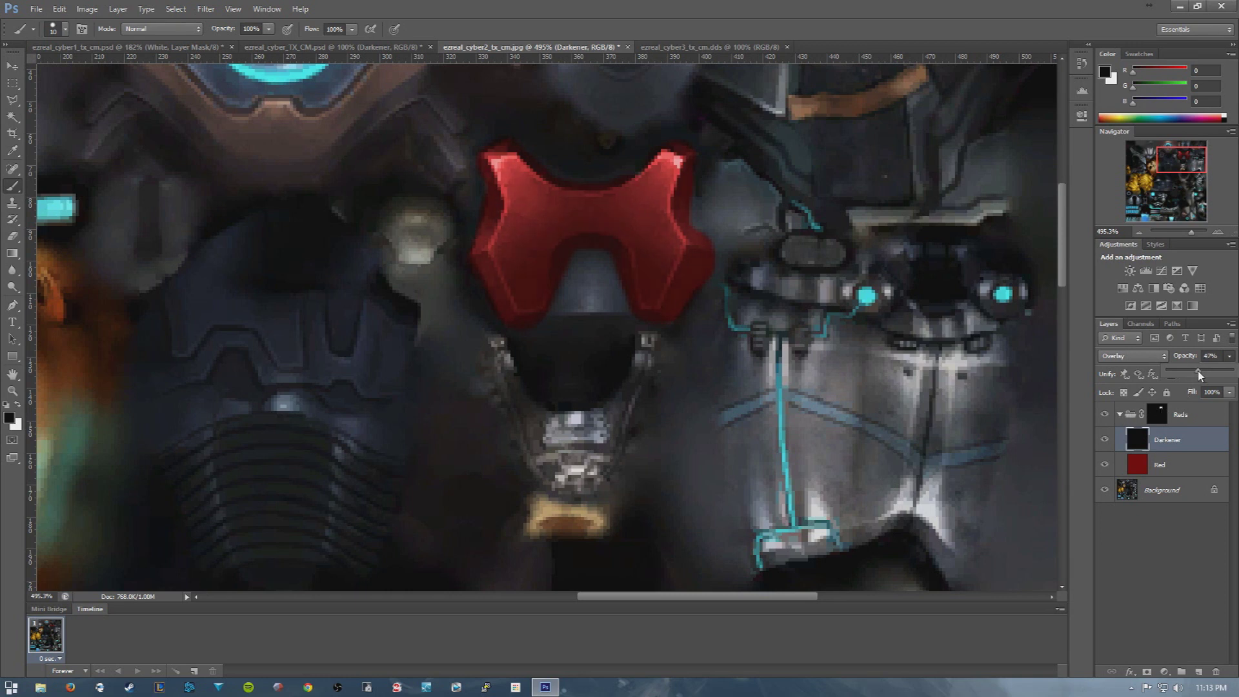
pyautogui.moveTo(1206, 376); pyautogui.dragTo(1210, 376)
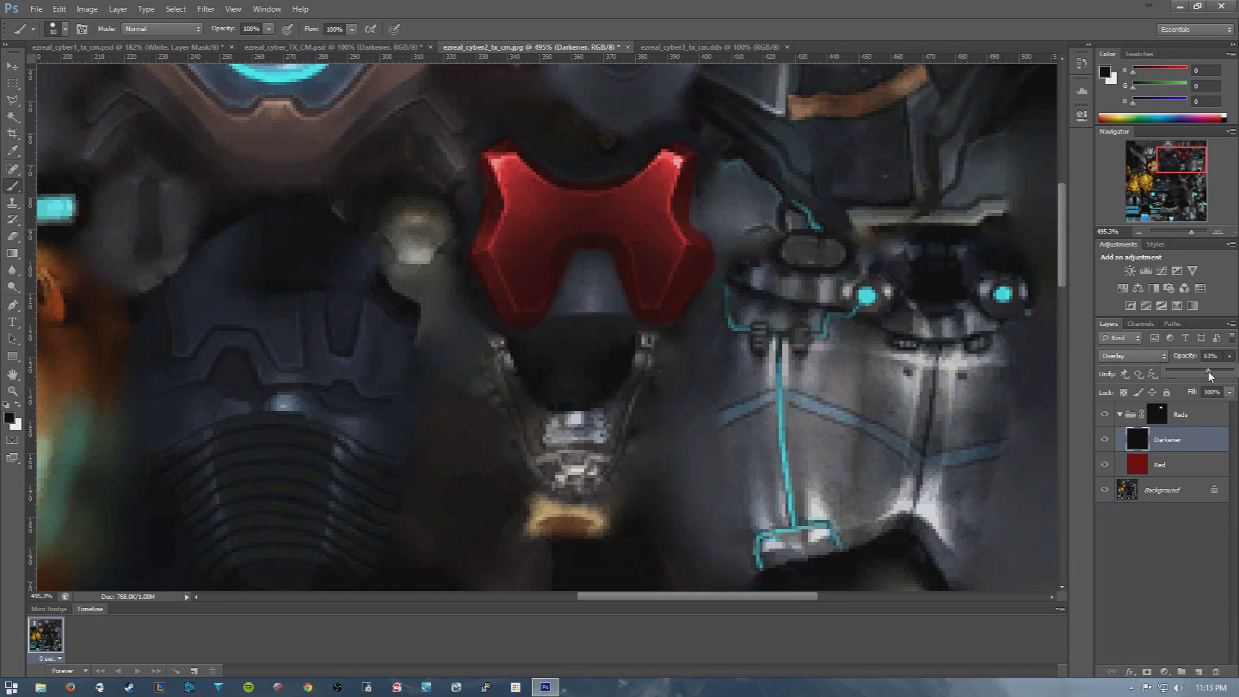
# Collapse the Reds group and create a new group named Hair above it
pyautogui.click(1120, 415)
pyautogui.moveTo(1187, 162); pyautogui.dragTo(1177, 171)
pyautogui.moveTo(1185, 231); pyautogui.dragTo(1186, 231)
pyautogui.moveTo(1174, 176); pyautogui.dragTo(1188, 235)
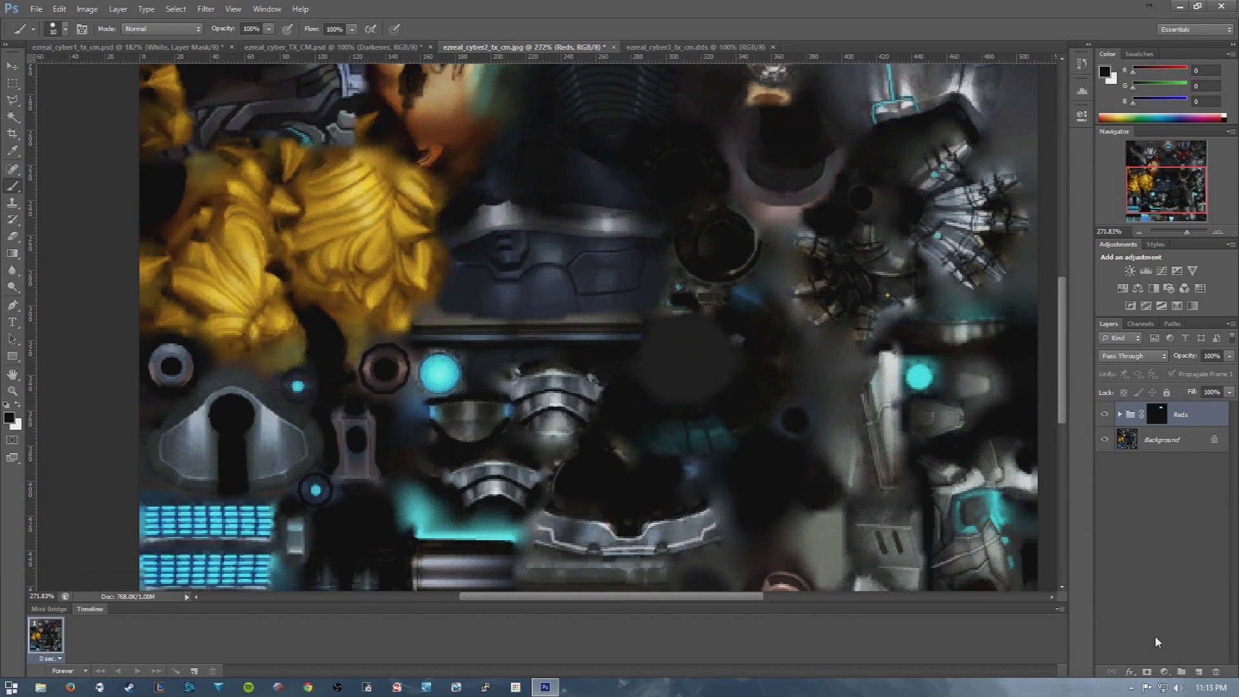
pyautogui.click(1181, 672)
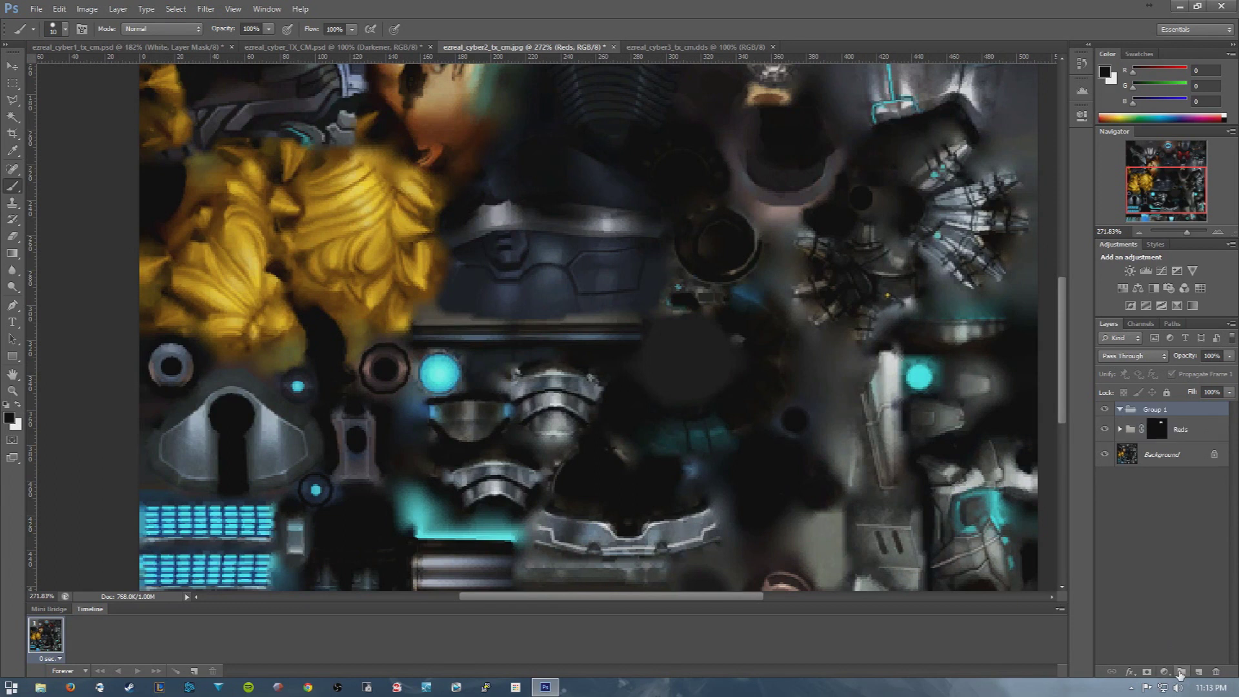
pyautogui.doubleClick(1155, 409)
pyautogui.write('Hair')
pyautogui.press('Return')
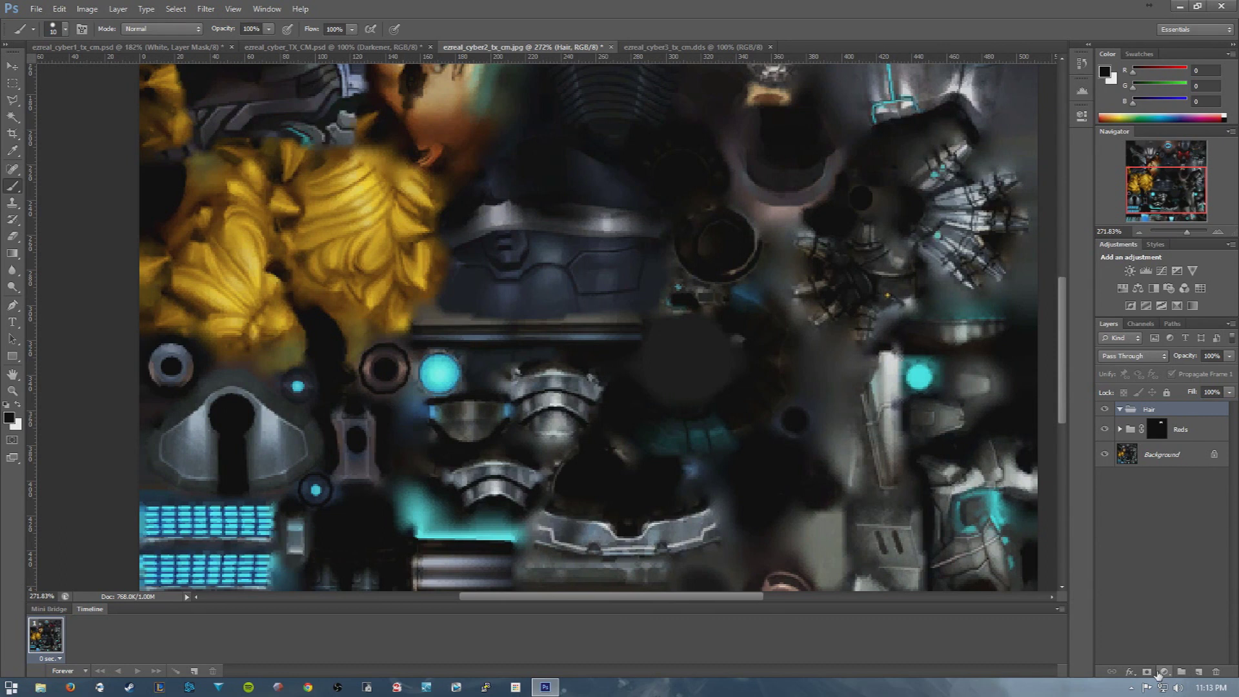
# Create a new layer named Brown inside the Hair group
pyautogui.click(1199, 671)
pyautogui.doubleClick(1166, 430)
pyautogui.write('Brown')
pyautogui.press('Return')
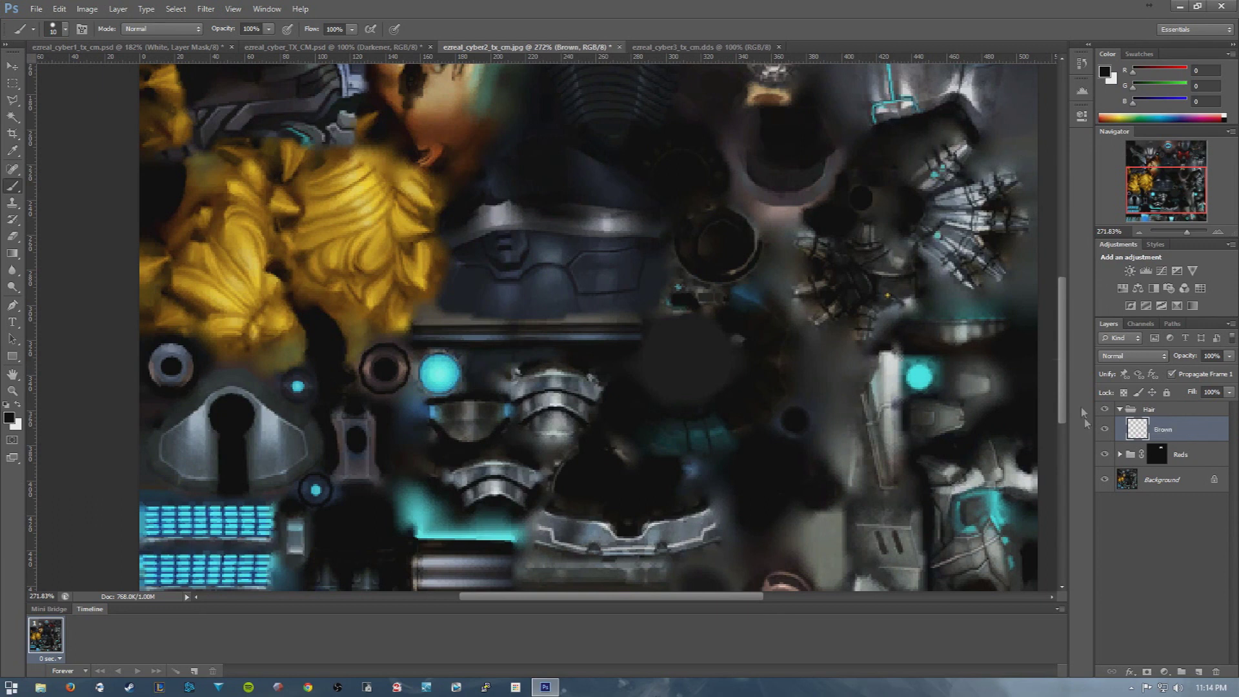
# Add a layer mask to the Hair group and fill the mask with black
pyautogui.click(1165, 414)
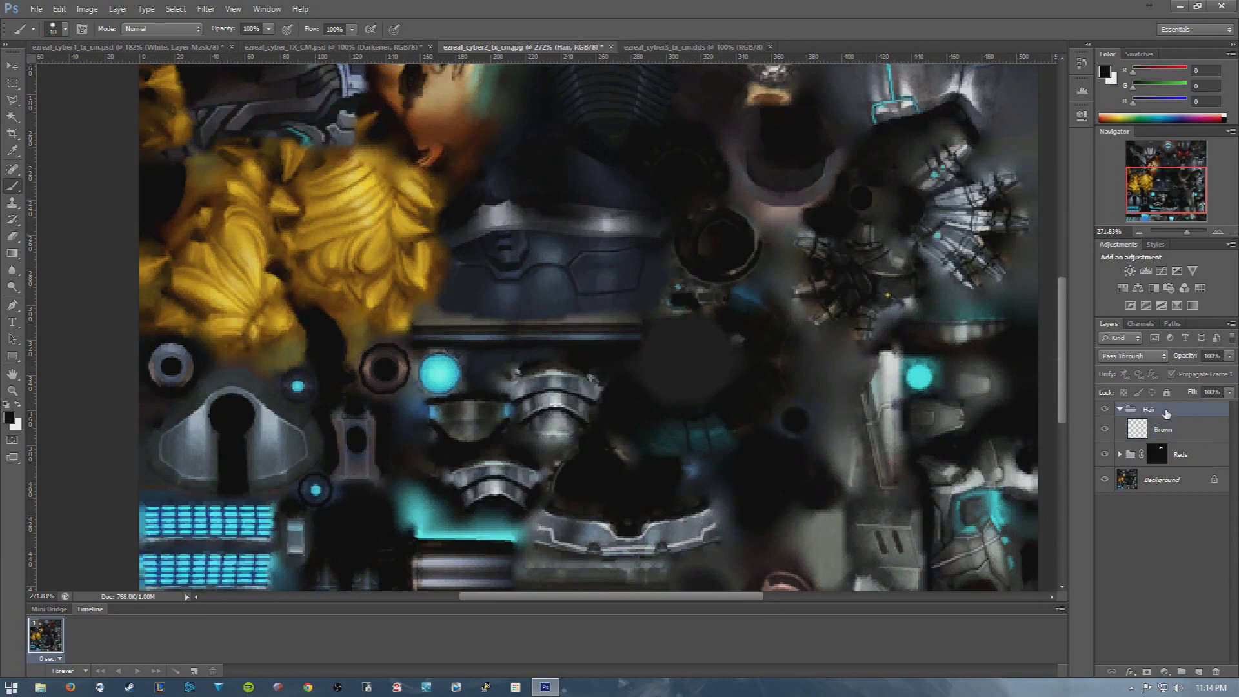
pyautogui.click(1147, 671)
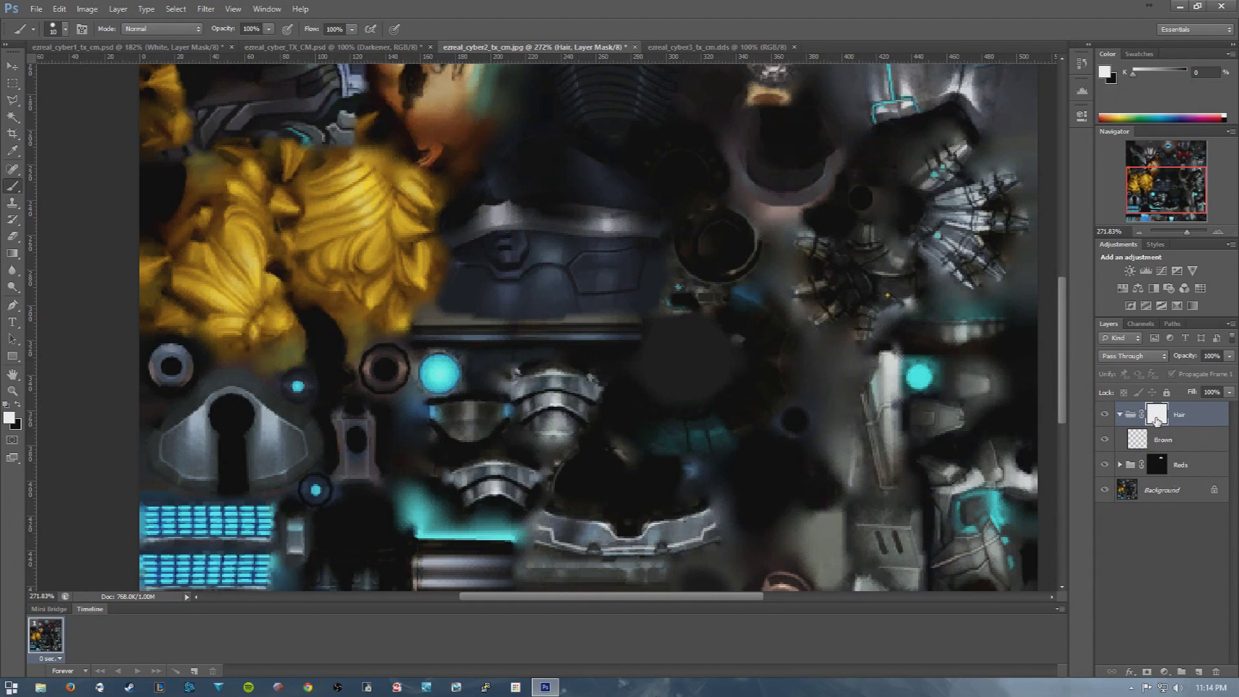
pyautogui.press('x')
pyautogui.hotkey('alt', 'BackSpace')
# Fill the Brown layer with a dark brown of about R 80, G 41, B 0
pyautogui.click(1155, 440)
pyautogui.click(9, 417)
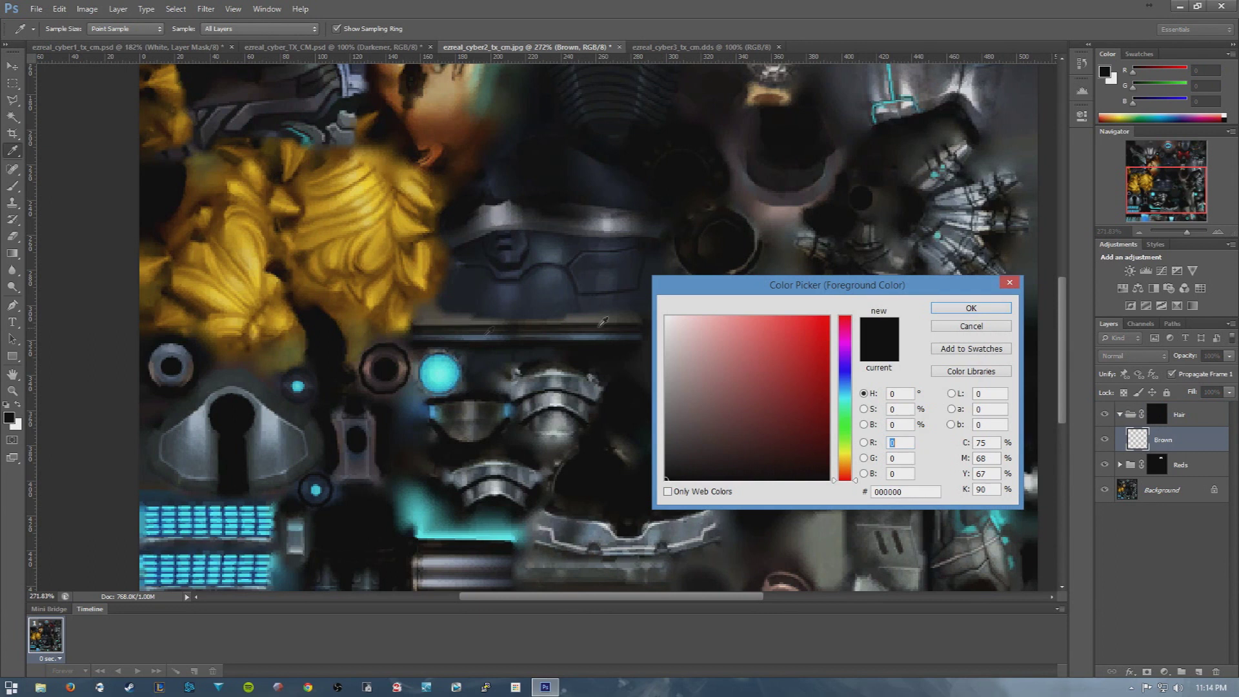
pyautogui.click(848, 465)
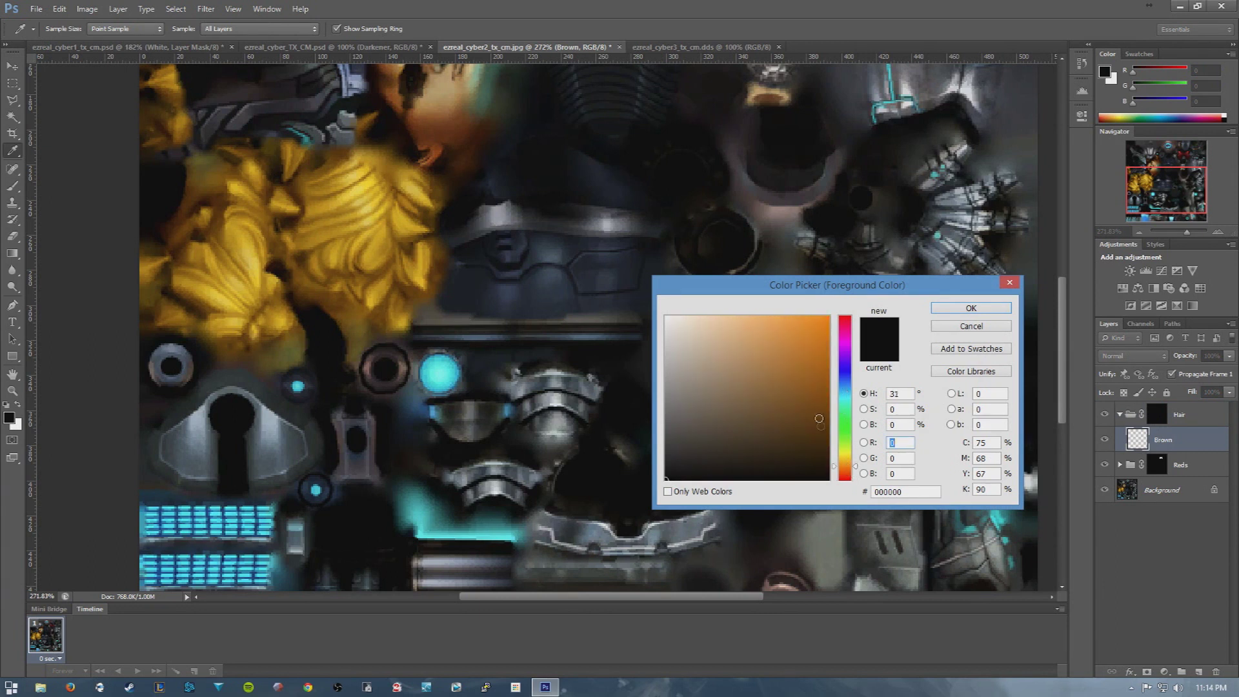
pyautogui.click(988, 312)
pyautogui.press('b')
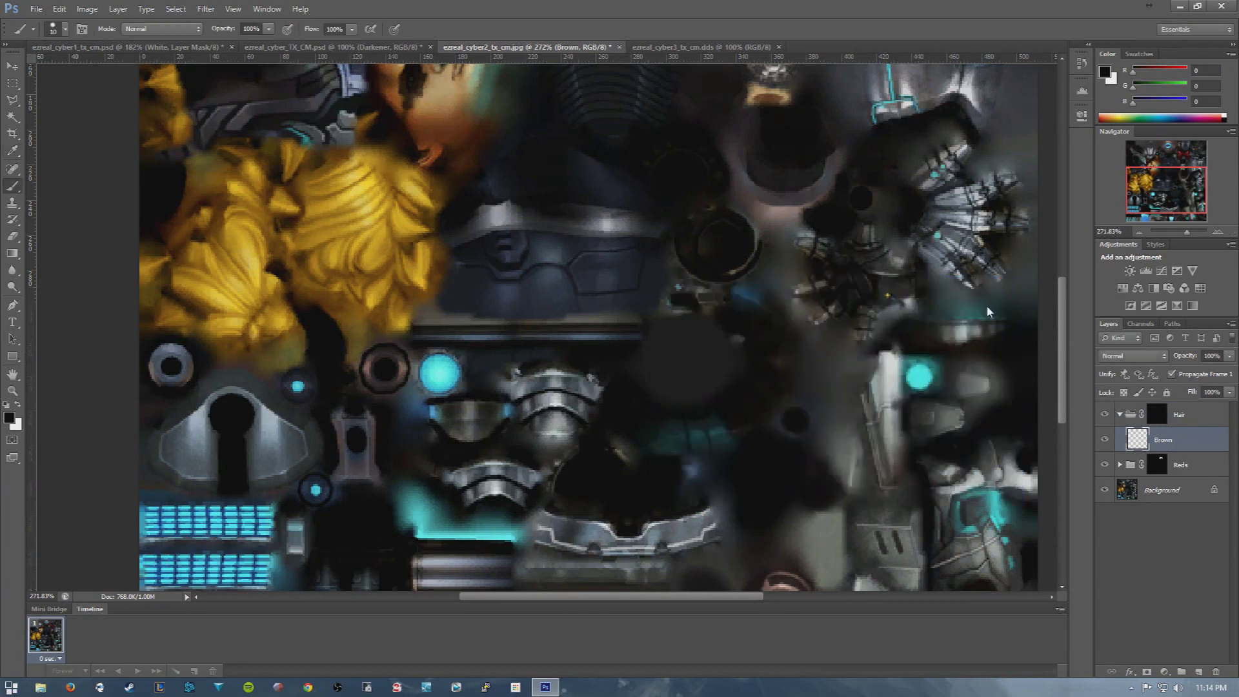
pyautogui.hotkey('alt', 'BackSpace')
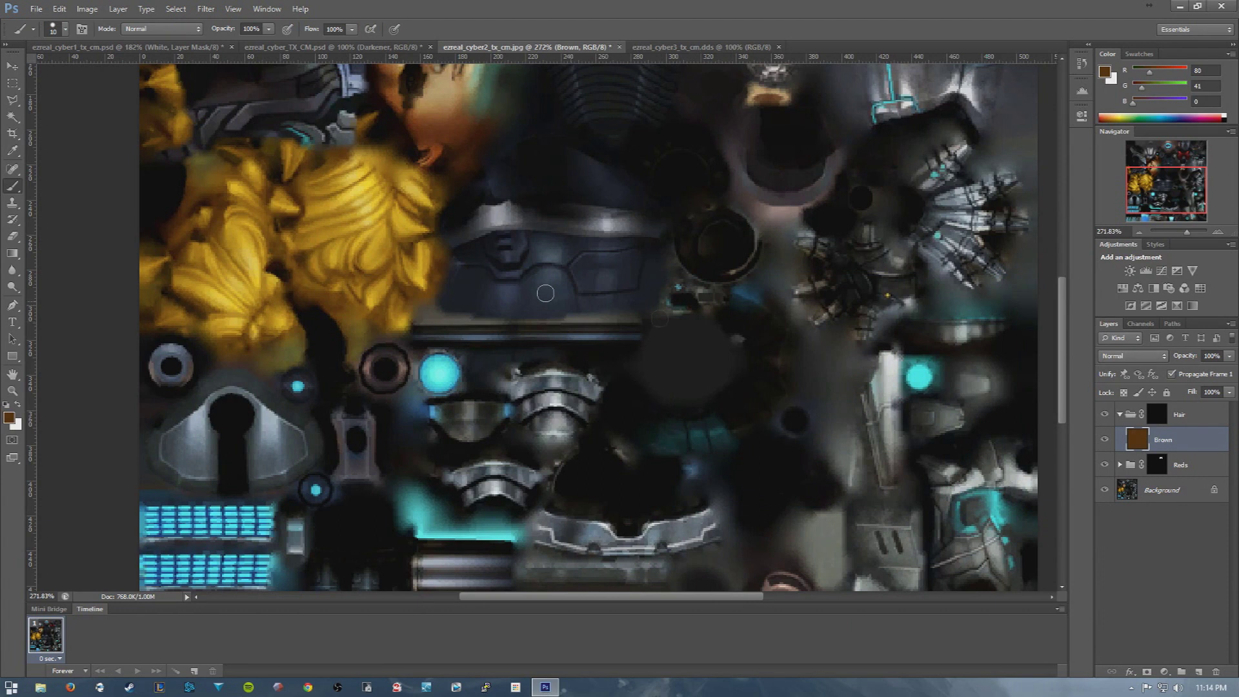
# Paint a white patch on the Hair group's mask over the blond hair and set the Brown layer's blending mode to Color
pyautogui.click(1156, 414)
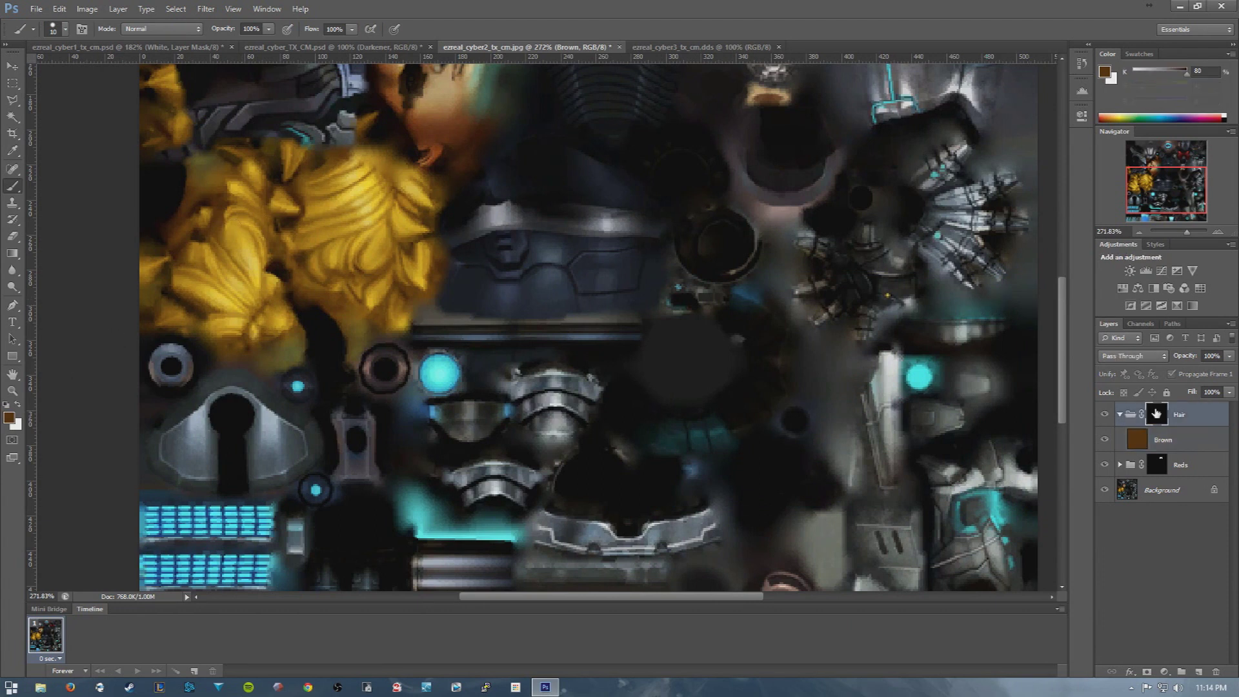
pyautogui.press('d')
pyautogui.moveTo(339, 233)
pyautogui.mouseDown()
pyautogui.moveTo(291, 245)
pyautogui.moveTo(334, 281)
pyautogui.moveTo(321, 280)
pyautogui.moveTo(316, 255)
pyautogui.moveTo(359, 256)
pyautogui.moveTo(349, 222)
pyautogui.moveTo(293, 209)
pyautogui.moveTo(367, 258)
pyautogui.moveTo(349, 202)
pyautogui.moveTo(313, 198)
pyautogui.moveTo(288, 240)
pyautogui.moveTo(309, 271)
pyautogui.mouseUp()
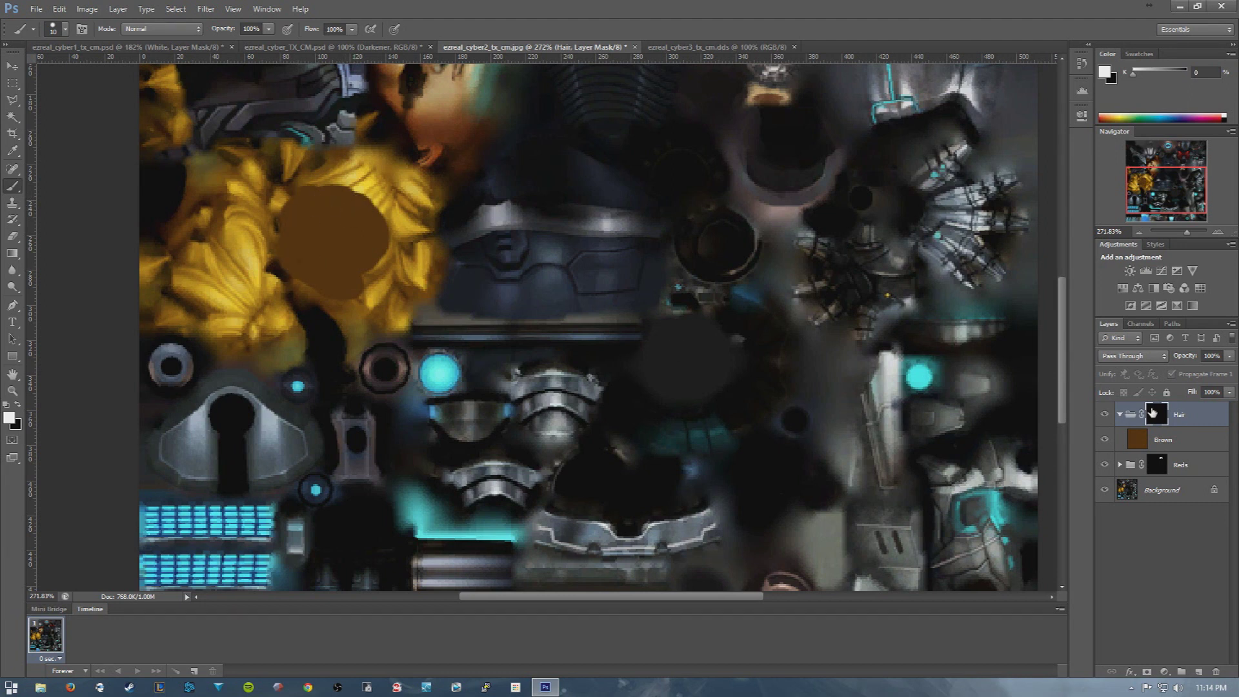
pyautogui.click(1158, 441)
pyautogui.click(1132, 356)
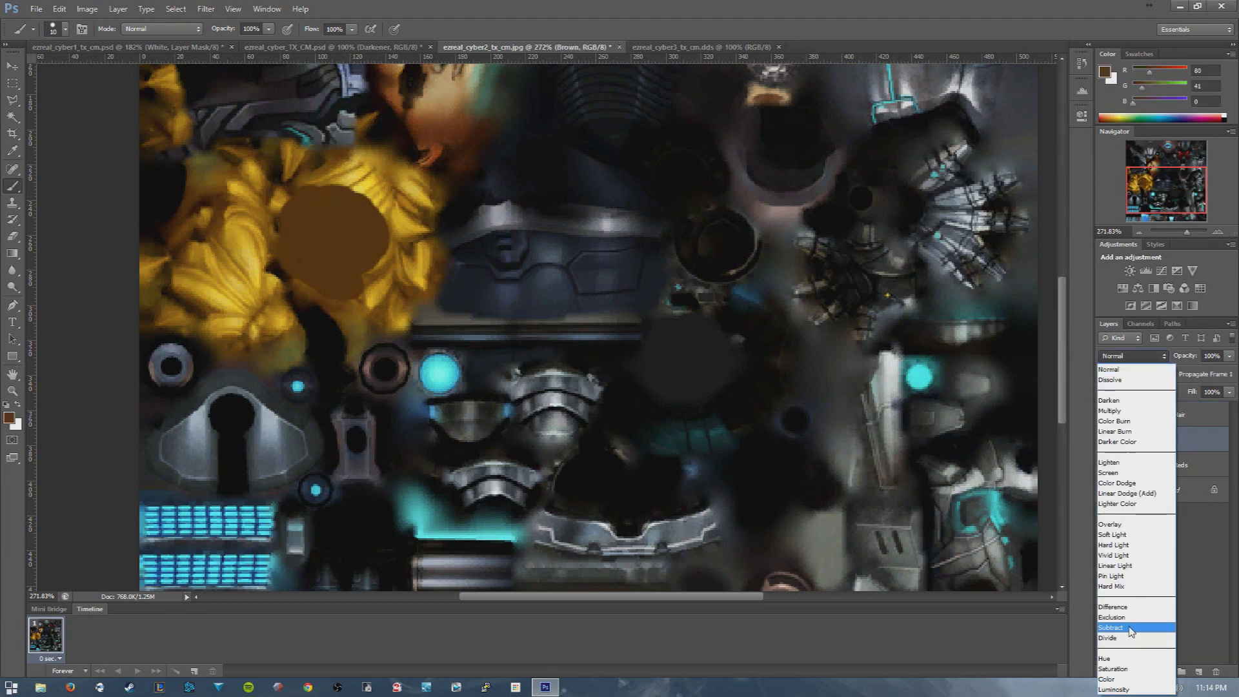
pyautogui.click(1127, 678)
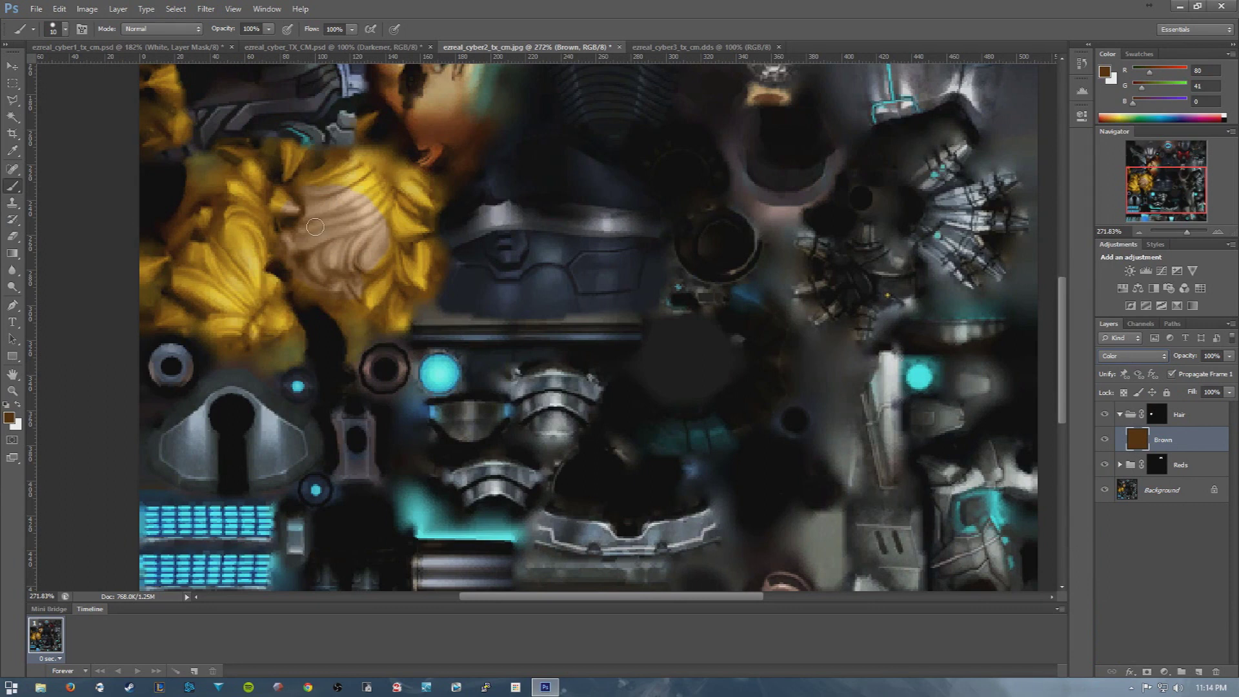
# Add a Curves adjustment layer above Brown and bend the RGB curve downward to darken the hair with more contrast
pyautogui.click(1165, 673)
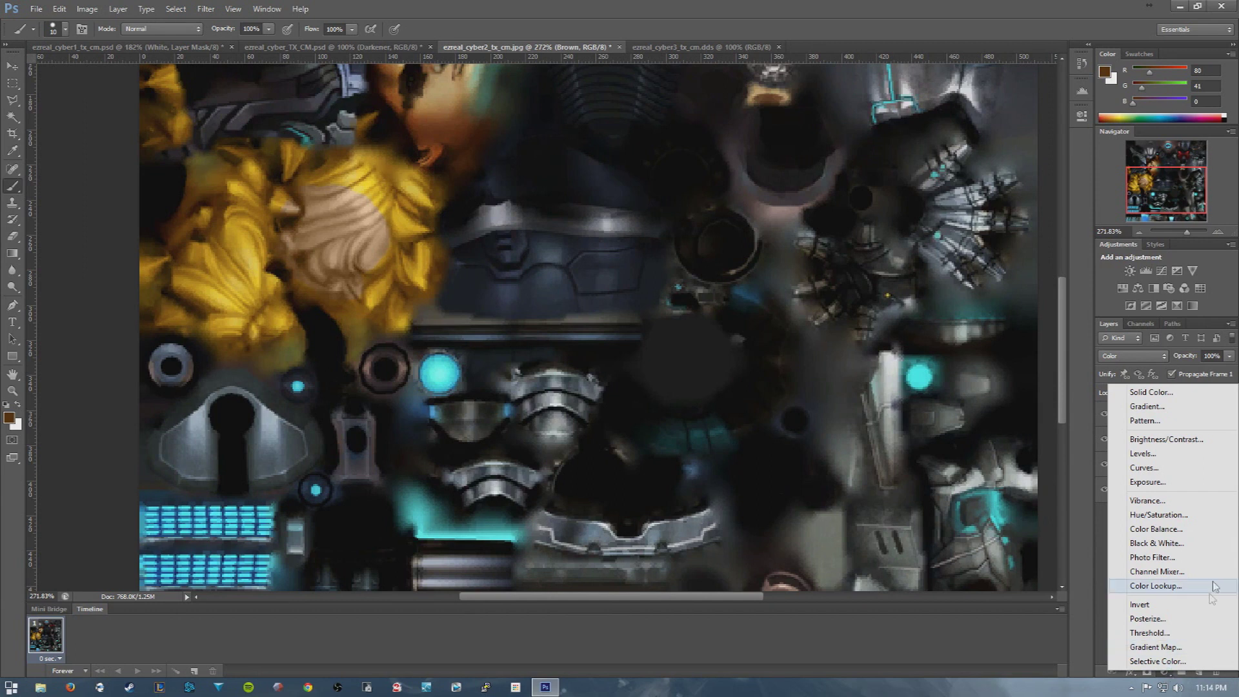
pyautogui.click(1183, 469)
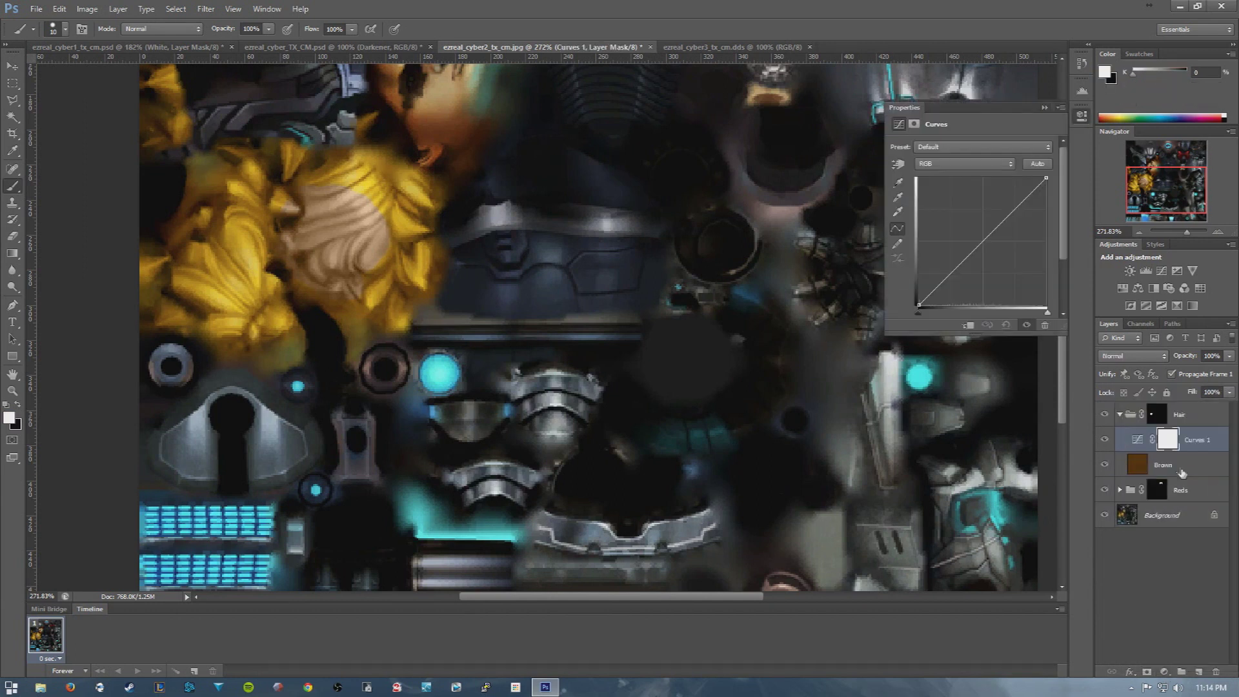
pyautogui.moveTo(943, 279)
pyautogui.mouseDown()
pyautogui.moveTo(942, 268)
pyautogui.moveTo(960, 280)
pyautogui.moveTo(931, 249)
pyautogui.moveTo(961, 281)
pyautogui.mouseUp()
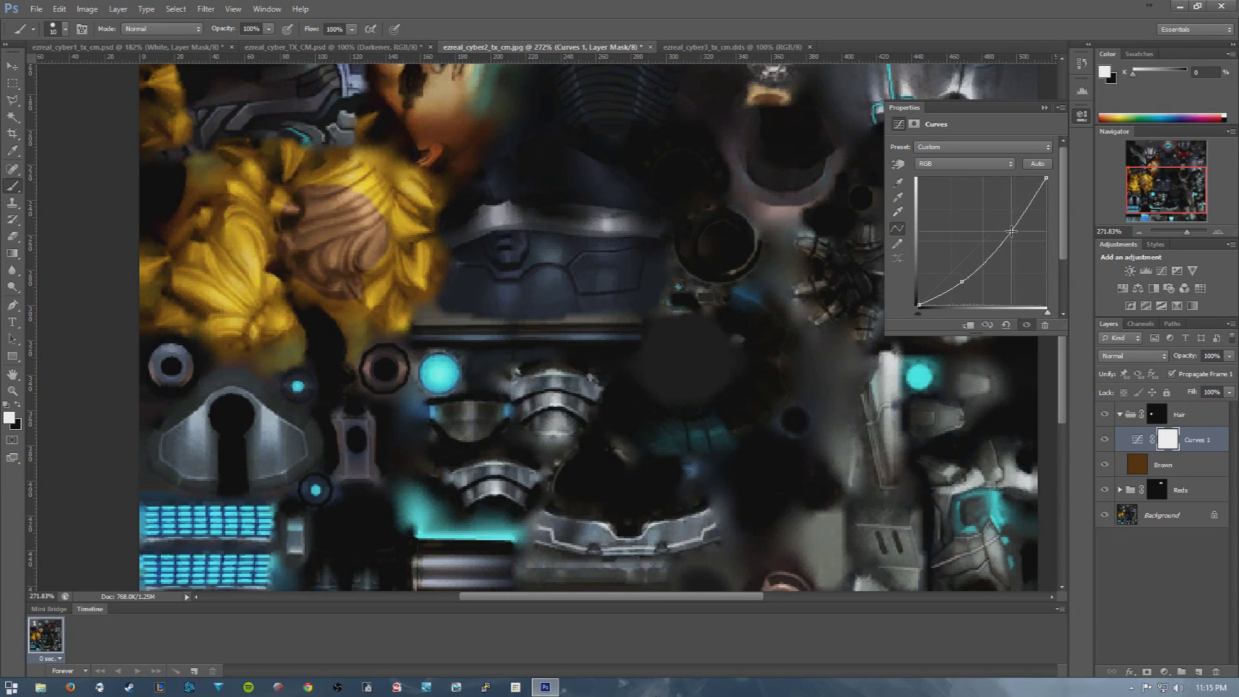
pyautogui.click(1009, 229)
pyautogui.moveTo(961, 281); pyautogui.dragTo(981, 272)
pyautogui.click(1042, 108)
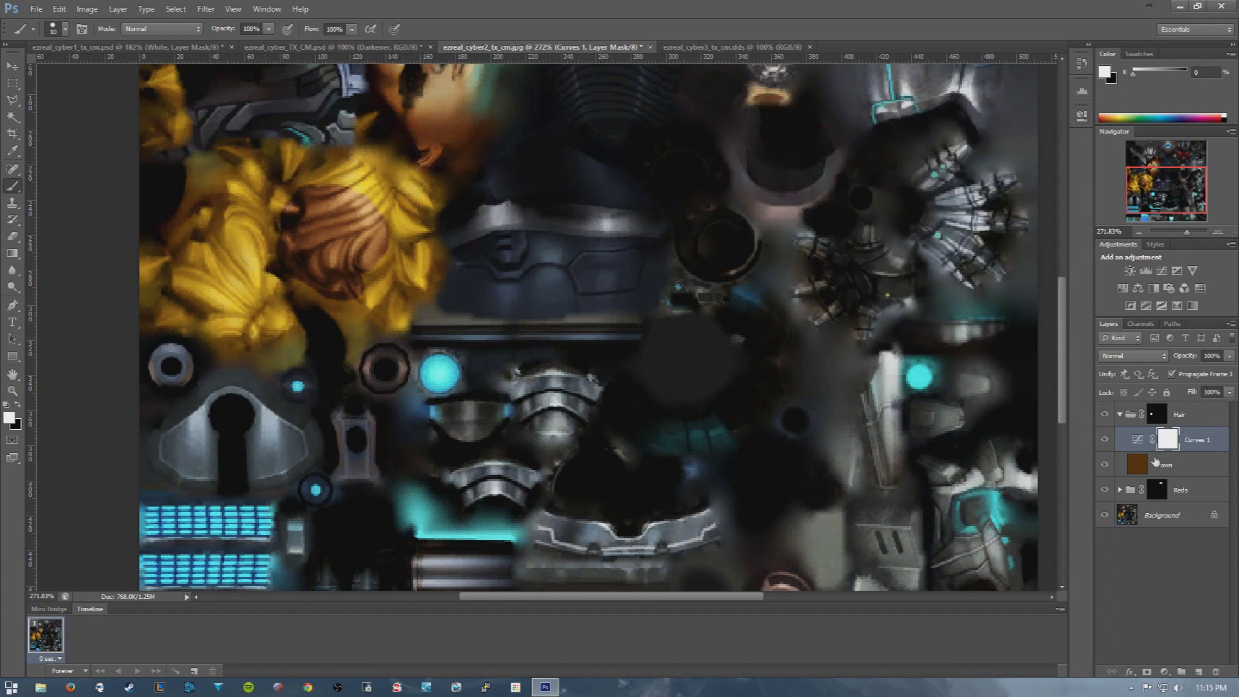
# Paint white on the Hair group's mask over the small middle tufts and the whole left-hand hair piece
pyautogui.click(1154, 419)
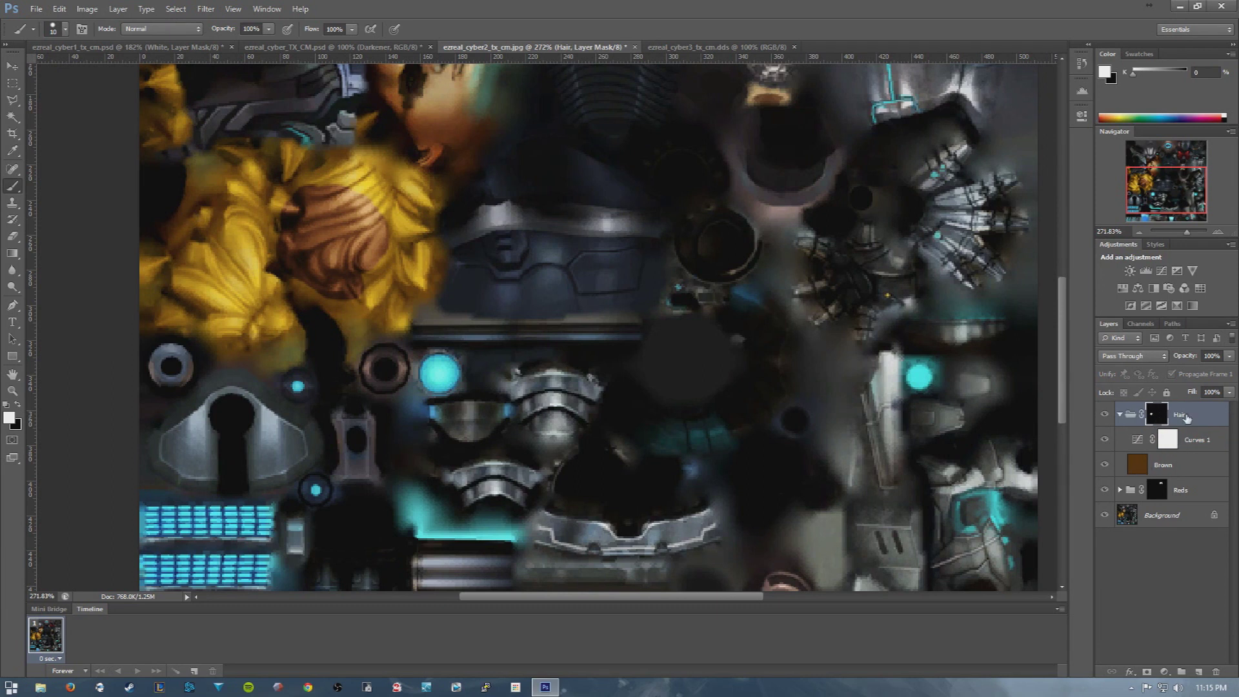
pyautogui.moveTo(280, 202)
pyautogui.mouseDown()
pyautogui.moveTo(294, 173)
pyautogui.moveTo(284, 149)
pyautogui.moveTo(299, 158)
pyautogui.moveTo(305, 140)
pyautogui.moveTo(288, 127)
pyautogui.moveTo(311, 142)
pyautogui.moveTo(293, 115)
pyautogui.moveTo(290, 129)
pyautogui.moveTo(325, 139)
pyautogui.moveTo(281, 131)
pyautogui.moveTo(326, 148)
pyautogui.moveTo(281, 124)
pyautogui.mouseUp()
pyautogui.press('x')
pyautogui.press('x')
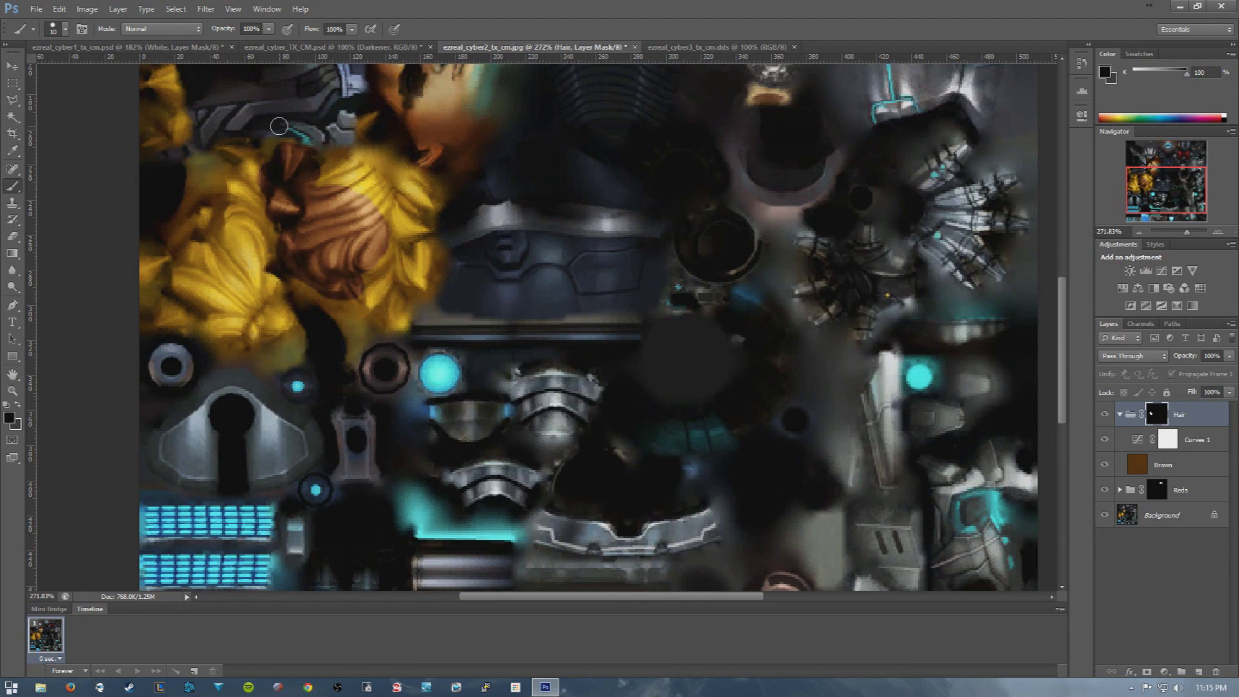
pyautogui.moveTo(251, 173)
pyautogui.mouseDown()
pyautogui.moveTo(227, 187)
pyautogui.moveTo(262, 195)
pyautogui.moveTo(284, 246)
pyautogui.mouseUp()
pyautogui.moveTo(235, 202)
pyautogui.mouseDown()
pyautogui.moveTo(239, 235)
pyautogui.moveTo(258, 225)
pyautogui.moveTo(258, 261)
pyautogui.moveTo(197, 216)
pyautogui.moveTo(181, 255)
pyautogui.moveTo(138, 268)
pyautogui.moveTo(187, 326)
pyautogui.moveTo(265, 338)
pyautogui.moveTo(286, 317)
pyautogui.moveTo(262, 274)
pyautogui.moveTo(206, 252)
pyautogui.moveTo(174, 310)
pyautogui.moveTo(222, 319)
pyautogui.moveTo(245, 293)
pyautogui.moveTo(195, 281)
pyautogui.moveTo(238, 309)
pyautogui.mouseUp()
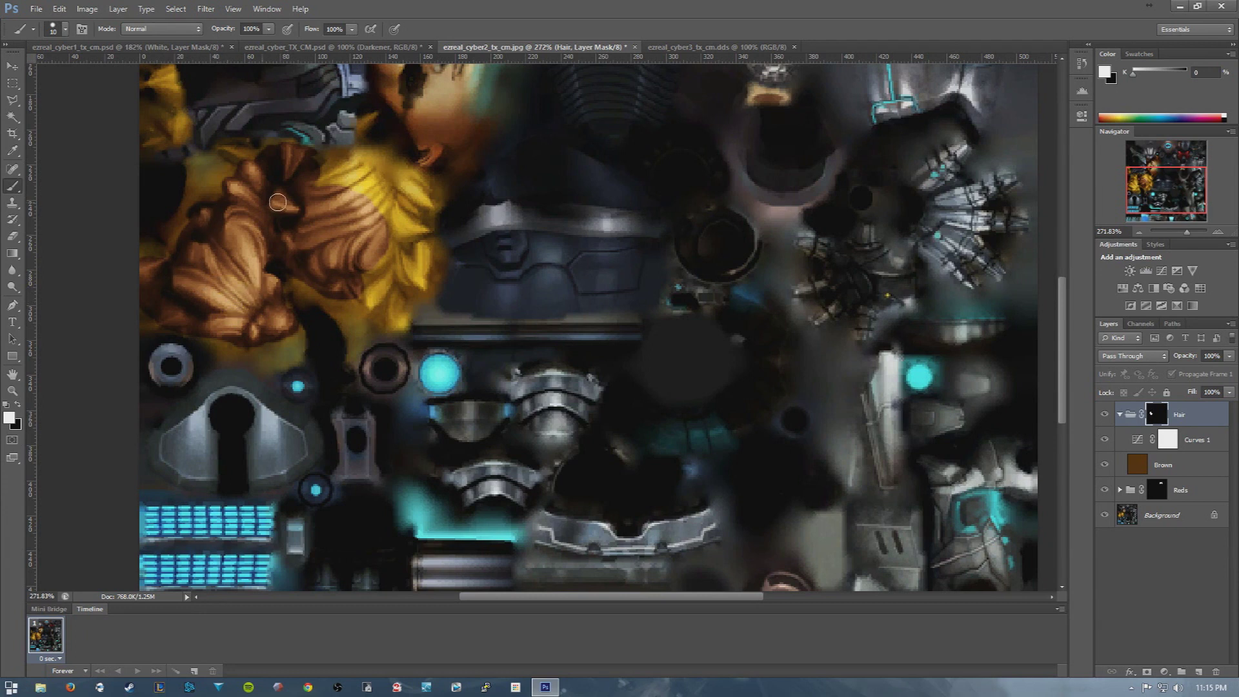
# Paint white on the Hair group's mask over the rest of the right-hand hair piece and the left piece's outer edge
pyautogui.moveTo(356, 159)
pyautogui.mouseDown()
pyautogui.moveTo(388, 164)
pyautogui.moveTo(411, 212)
pyautogui.moveTo(382, 173)
pyautogui.moveTo(323, 182)
pyautogui.moveTo(379, 189)
pyautogui.moveTo(357, 200)
pyautogui.mouseUp()
pyautogui.moveTo(290, 279)
pyautogui.mouseDown()
pyautogui.moveTo(402, 325)
pyautogui.moveTo(357, 306)
pyautogui.moveTo(352, 285)
pyautogui.moveTo(367, 307)
pyautogui.mouseUp()
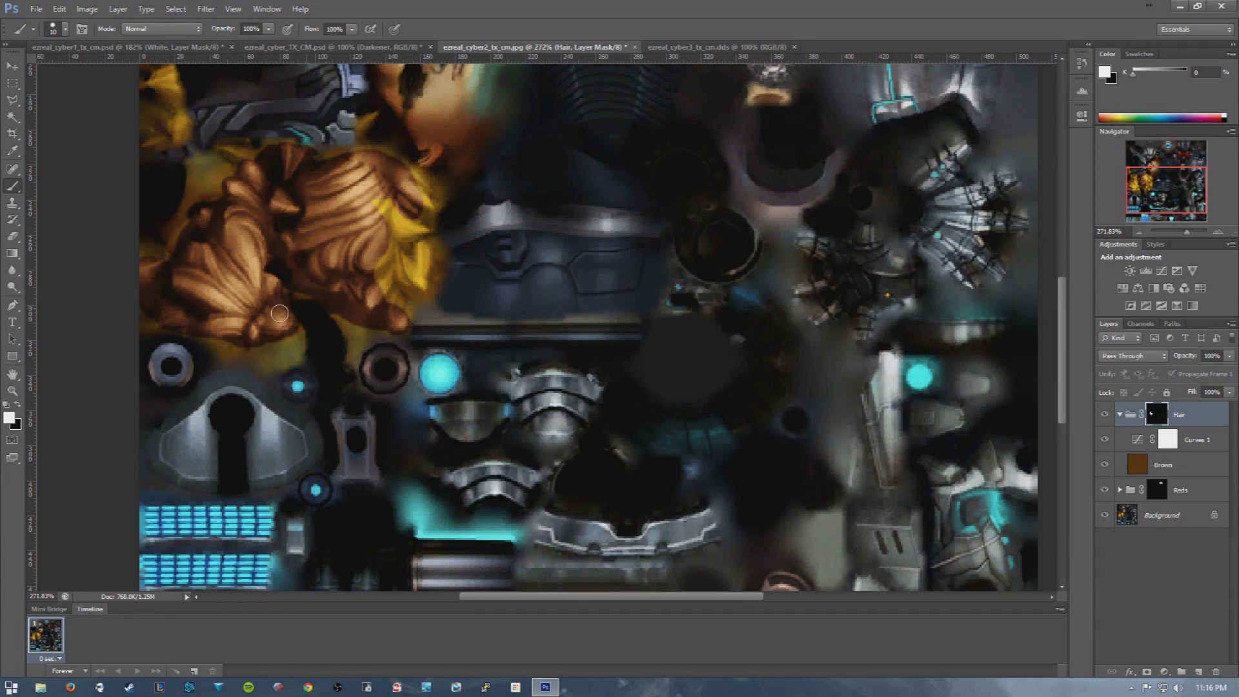
pyautogui.moveTo(343, 318)
pyautogui.mouseDown()
pyautogui.moveTo(395, 313)
pyautogui.moveTo(393, 292)
pyautogui.moveTo(382, 303)
pyautogui.moveTo(384, 196)
pyautogui.moveTo(405, 204)
pyautogui.moveTo(413, 177)
pyautogui.moveTo(413, 286)
pyautogui.moveTo(394, 246)
pyautogui.moveTo(398, 215)
pyautogui.moveTo(408, 256)
pyautogui.moveTo(415, 220)
pyautogui.moveTo(429, 232)
pyautogui.moveTo(488, 206)
pyautogui.moveTo(522, 233)
pyautogui.moveTo(434, 200)
pyautogui.moveTo(438, 235)
pyautogui.moveTo(410, 240)
pyautogui.moveTo(410, 274)
pyautogui.moveTo(413, 252)
pyautogui.moveTo(425, 255)
pyautogui.moveTo(416, 231)
pyautogui.moveTo(429, 196)
pyautogui.moveTo(390, 167)
pyautogui.mouseUp()
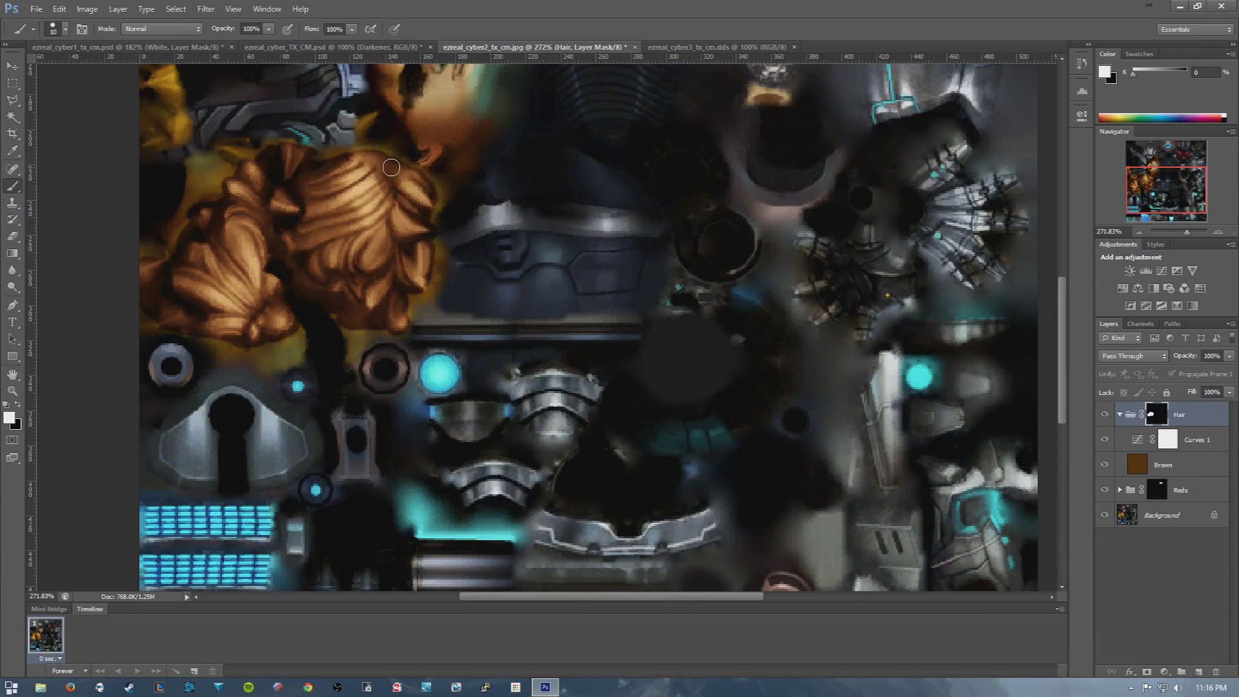
pyautogui.moveTo(238, 160)
pyautogui.mouseDown()
pyautogui.moveTo(300, 167)
pyautogui.moveTo(236, 187)
pyautogui.moveTo(192, 235)
pyautogui.mouseUp()
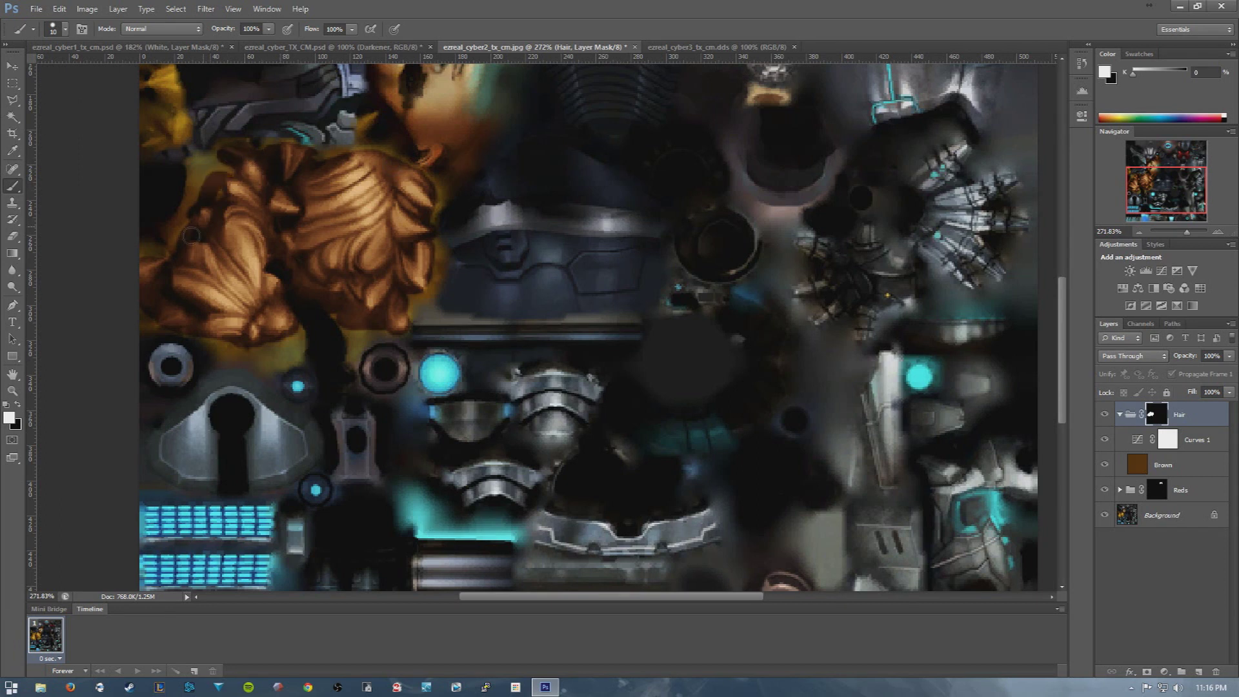
# Extend the Hair group's mask over the small hair piece at the texture's left edge and touch up the lower hair edge
pyautogui.moveTo(1172, 207); pyautogui.dragTo(1172, 193)
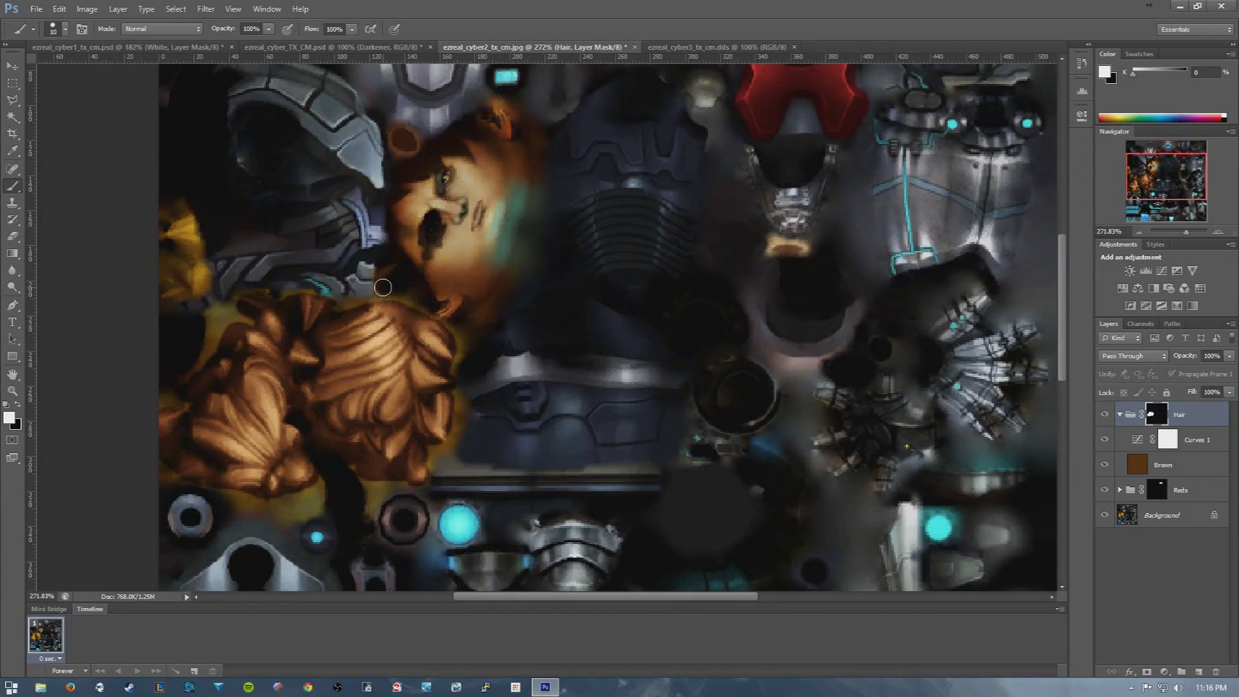
pyautogui.moveTo(172, 219)
pyautogui.mouseDown()
pyautogui.moveTo(202, 286)
pyautogui.moveTo(179, 293)
pyautogui.moveTo(165, 288)
pyautogui.moveTo(199, 281)
pyautogui.moveTo(148, 234)
pyautogui.moveTo(168, 259)
pyautogui.moveTo(166, 222)
pyautogui.moveTo(176, 232)
pyautogui.moveTo(217, 399)
pyautogui.moveTo(173, 404)
pyautogui.moveTo(217, 433)
pyautogui.mouseUp()
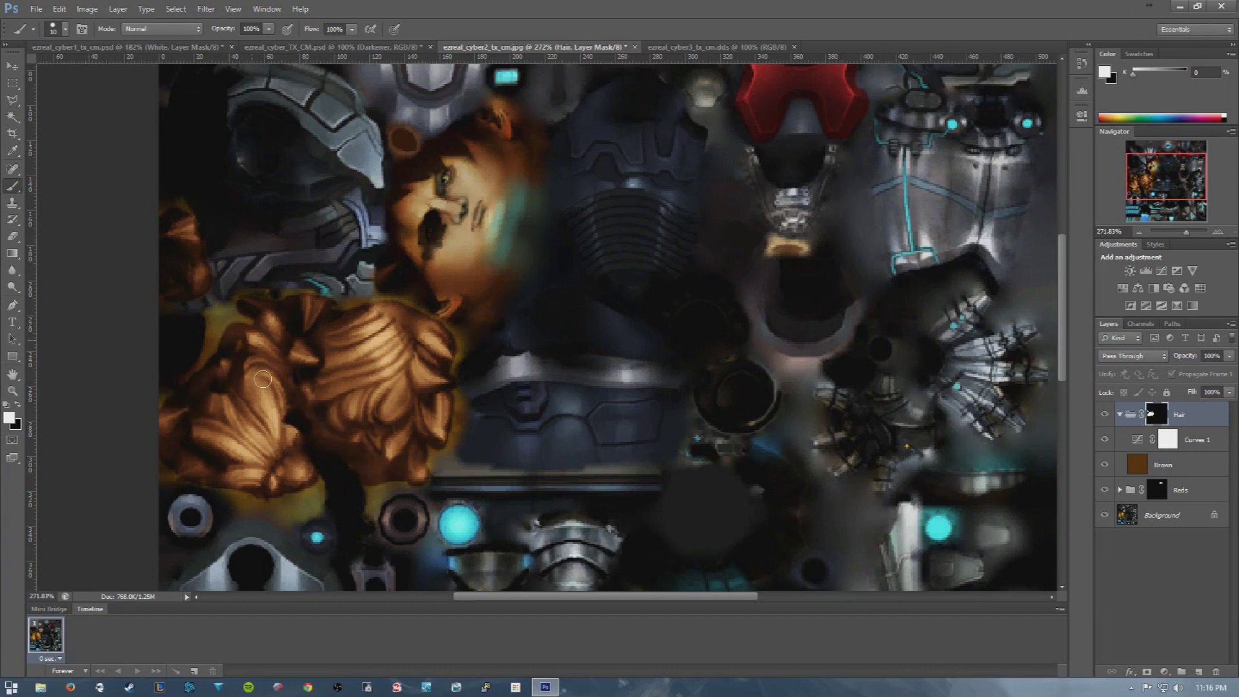
pyautogui.moveTo(255, 489)
pyautogui.mouseDown()
pyautogui.moveTo(167, 475)
pyautogui.moveTo(260, 501)
pyautogui.moveTo(282, 483)
pyautogui.mouseUp()
# Save a JPEG copy of the texture over ezreal_cyber2_tx_cm.jpg in the Gundam Ezreal folder at Maximum quality
pyautogui.hotkey('ctrl', 'shift', 's')
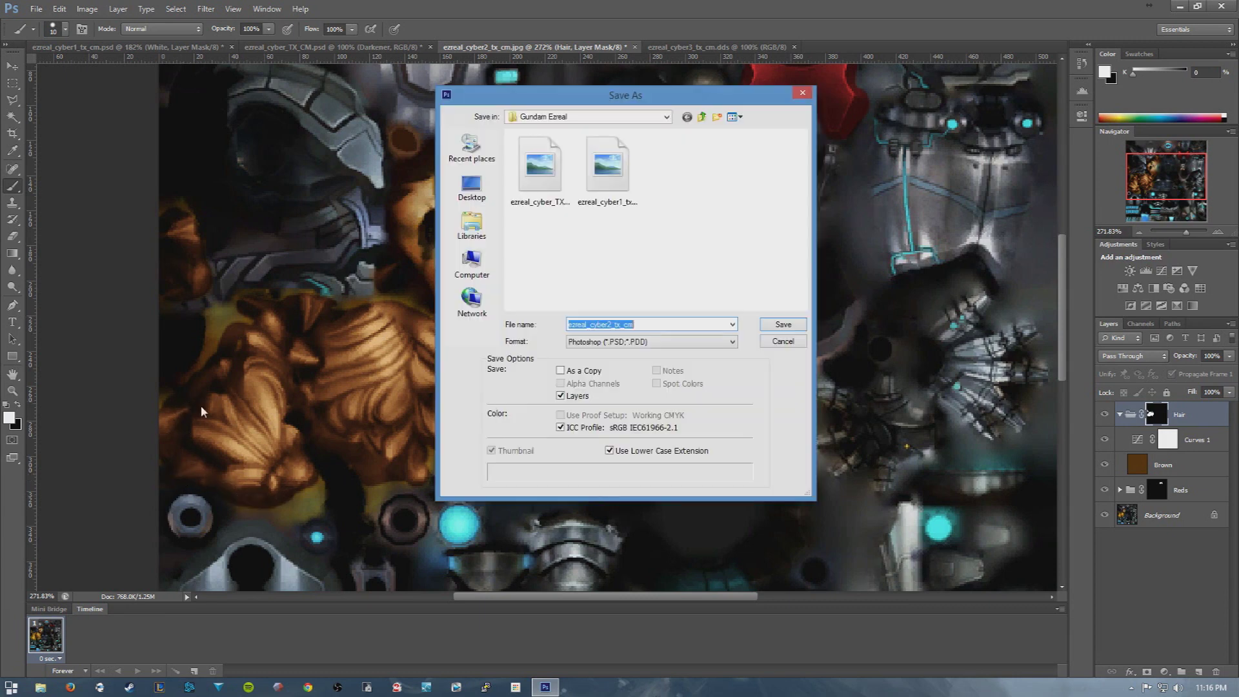
pyautogui.click(664, 343)
pyautogui.click(613, 429)
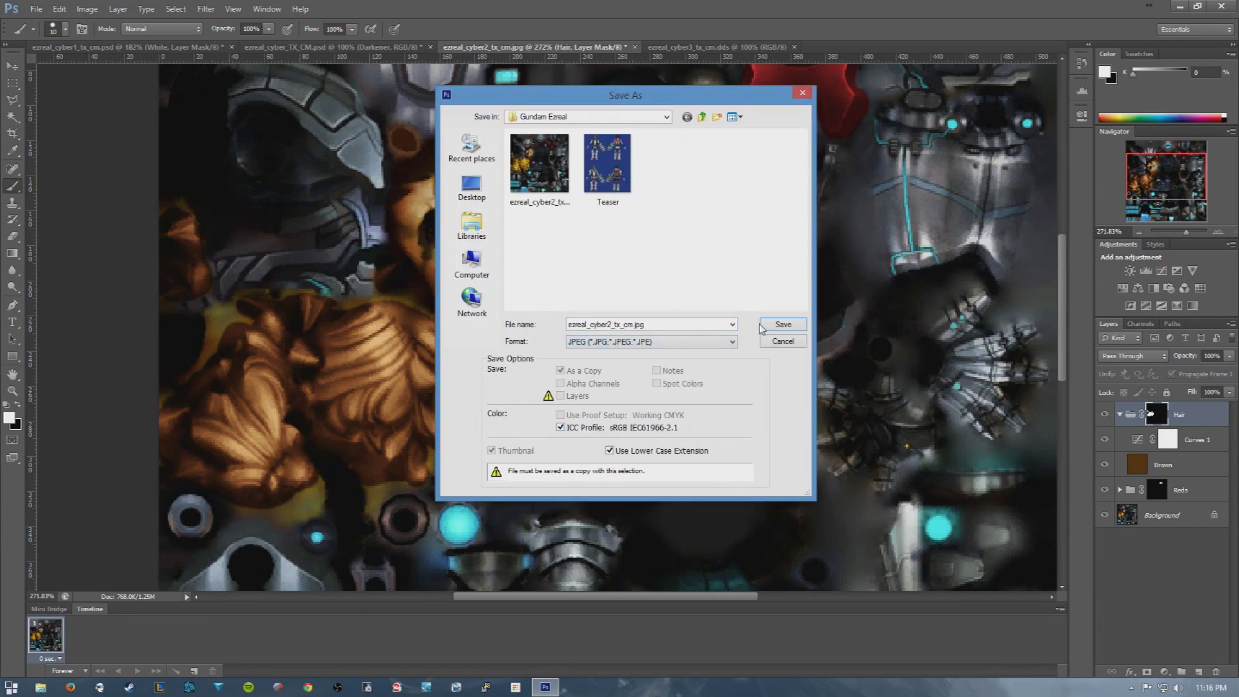
pyautogui.click(772, 327)
pyautogui.click(573, 261)
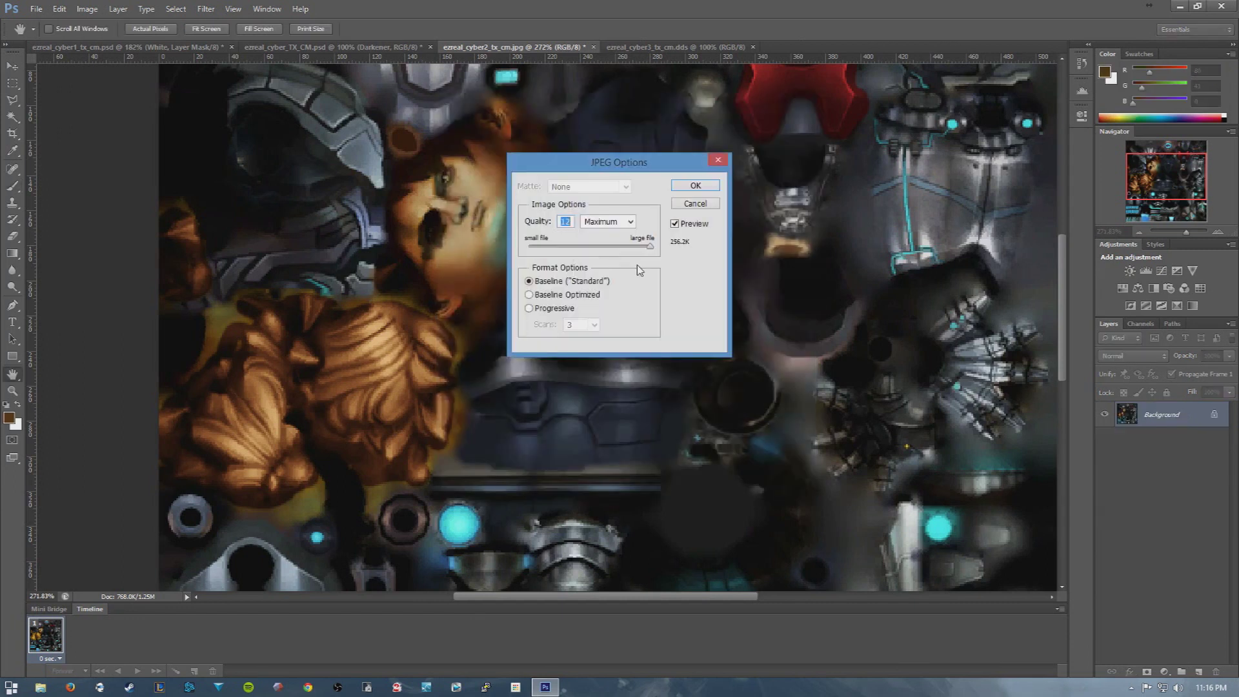
pyautogui.click(698, 185)
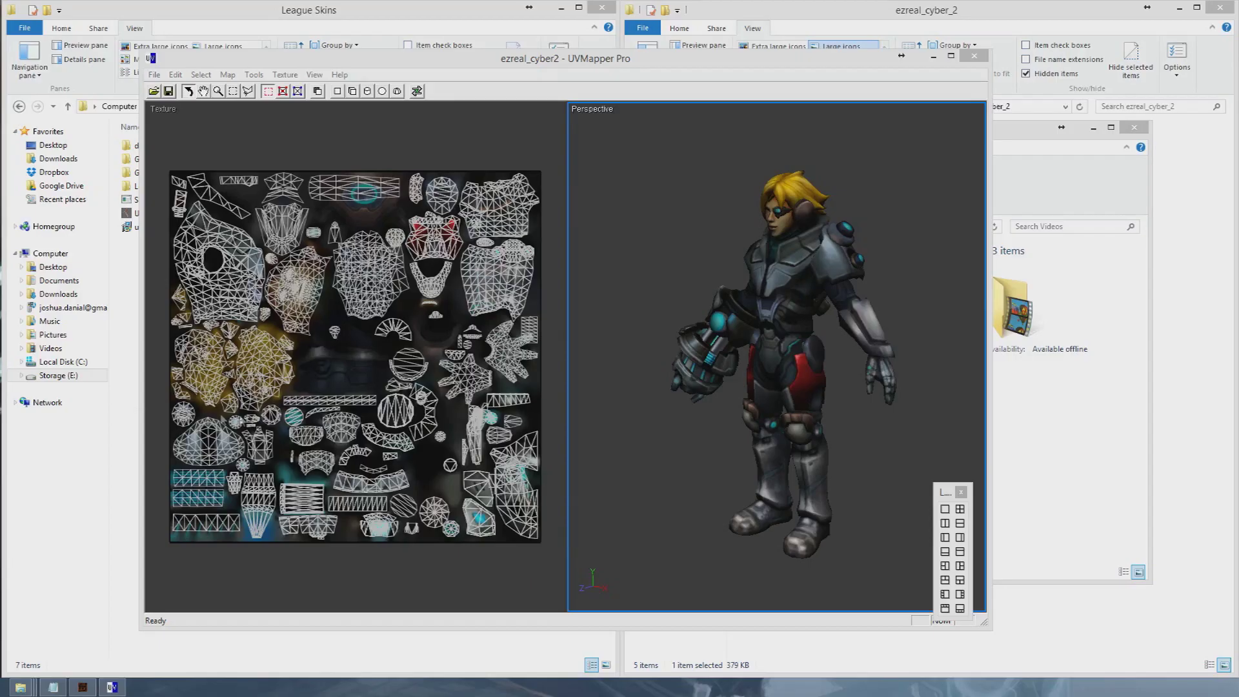
# Switch to UVMapper, reload the saved ezreal_cyber2 texture on the model and rotate the model to inspect the hair
pyautogui.click(272, 415)
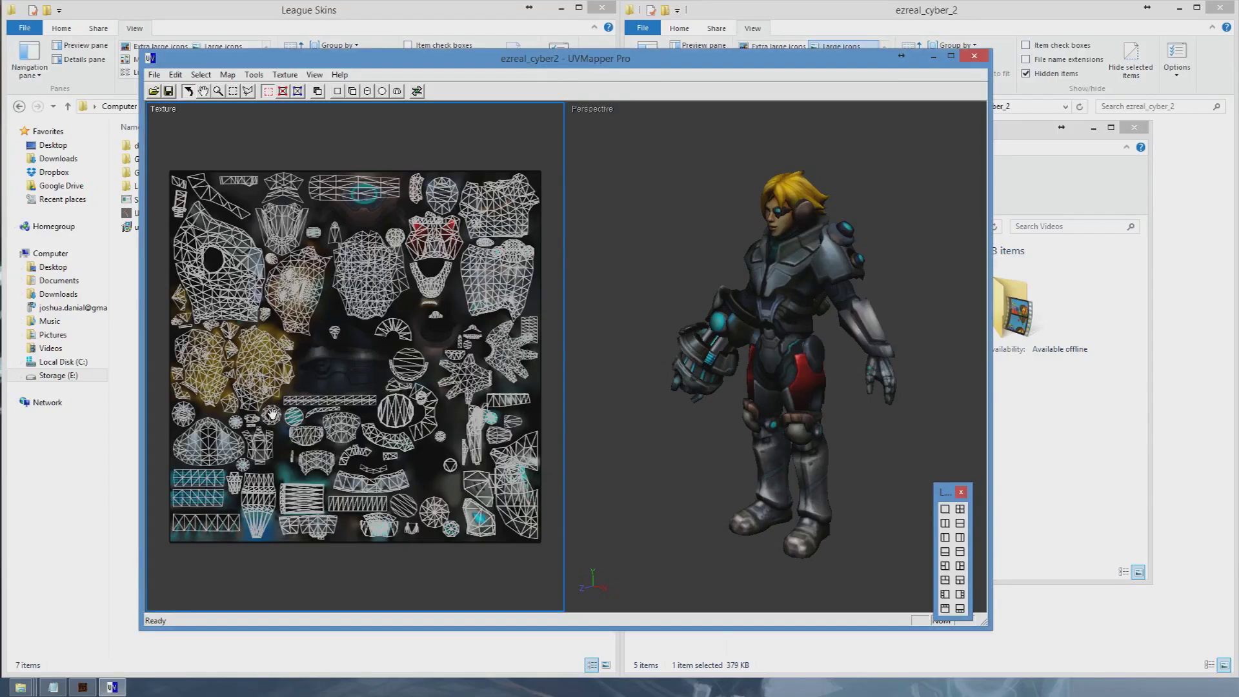
pyautogui.hotkey('ctrl', 'b')
pyautogui.doubleClick(465, 335)
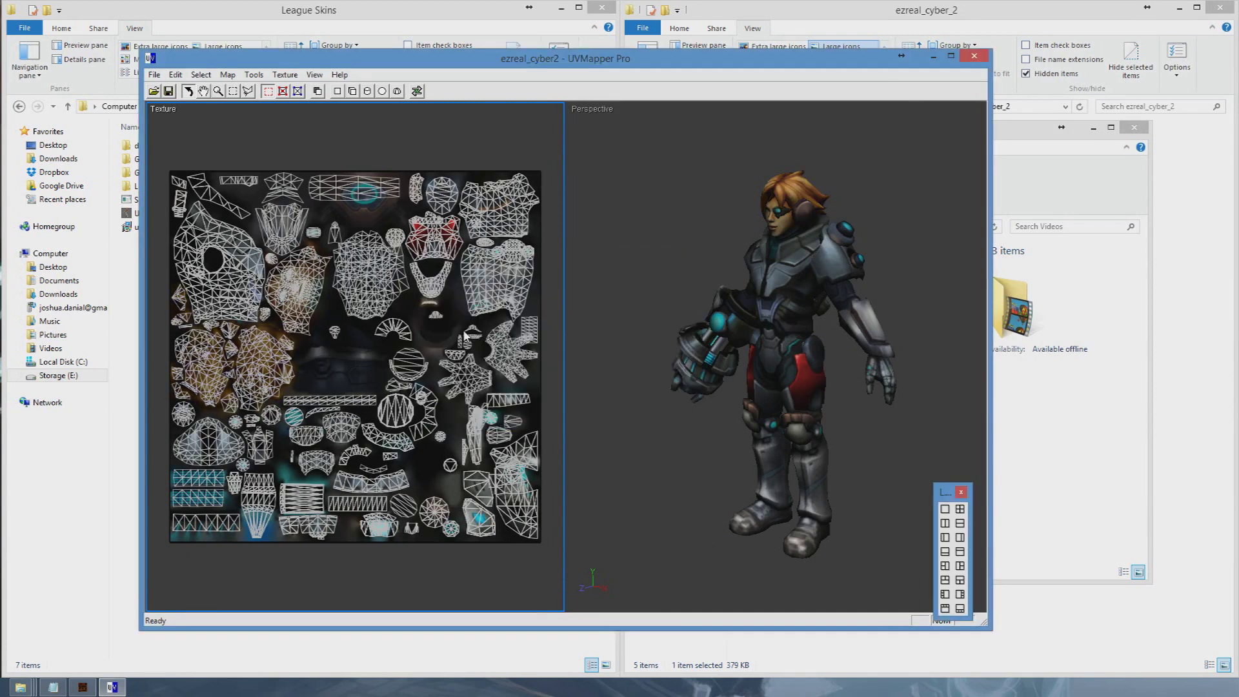
pyautogui.moveTo(849, 315); pyautogui.dragTo(788, 369)
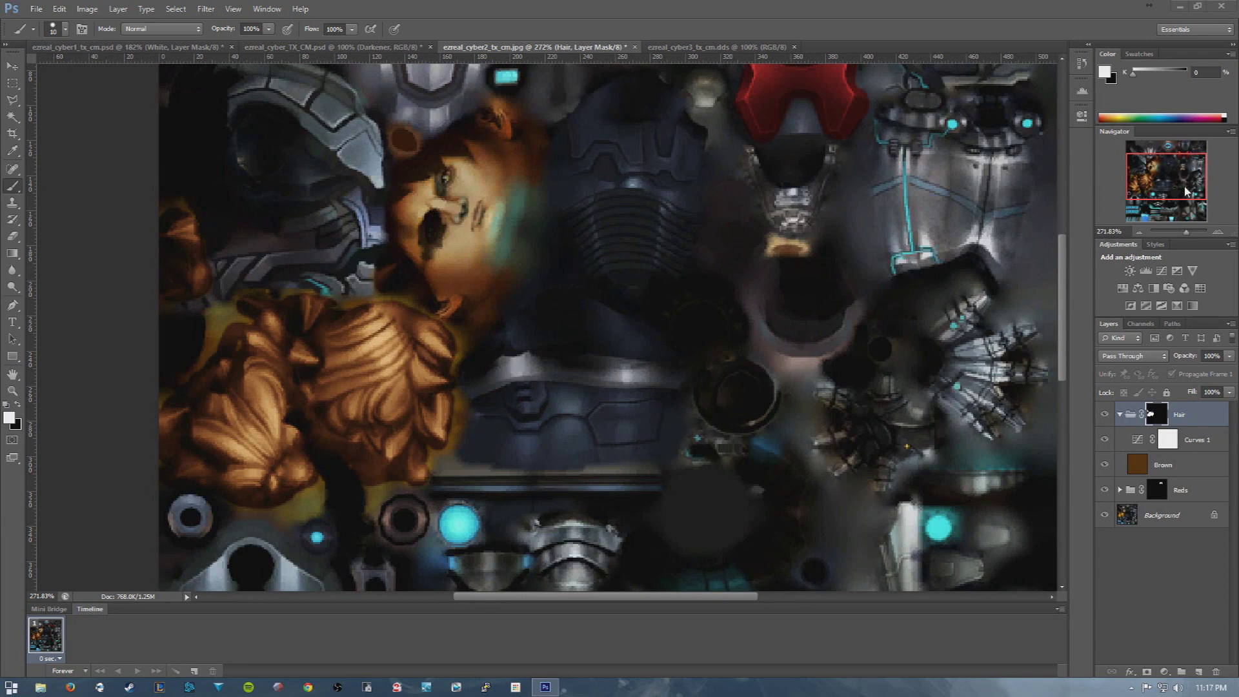
# Back in Photoshop, collapse the Hair group and create a new layer group named Whites above it
pyautogui.click(1184, 183)
pyautogui.moveTo(1163, 184); pyautogui.dragTo(1171, 170)
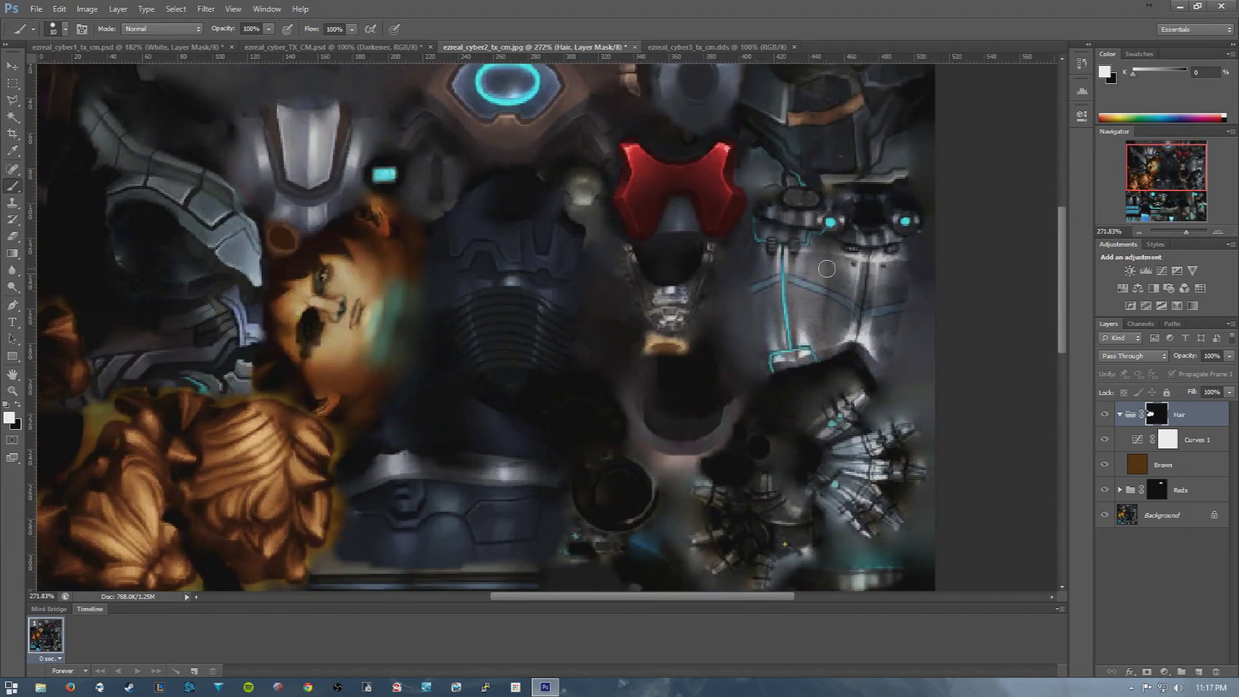
pyautogui.click(1120, 414)
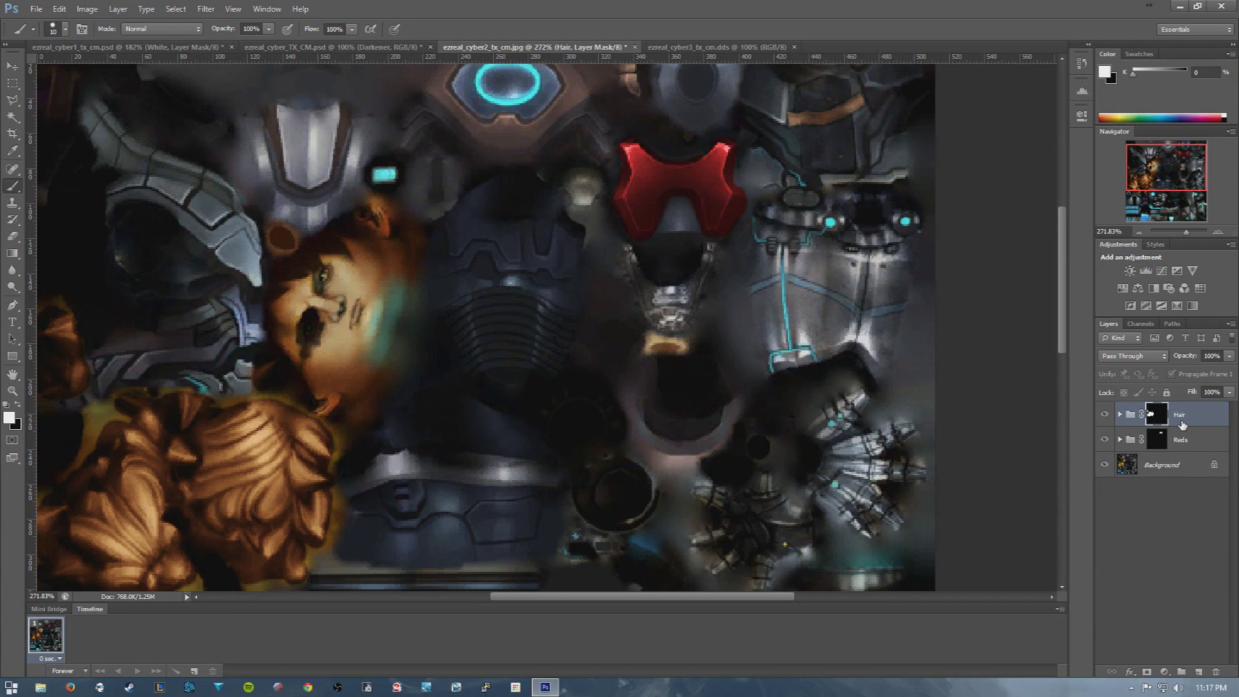
pyautogui.click(1185, 672)
pyautogui.doubleClick(1155, 410)
pyautogui.write('Whites')
pyautogui.press('Return')
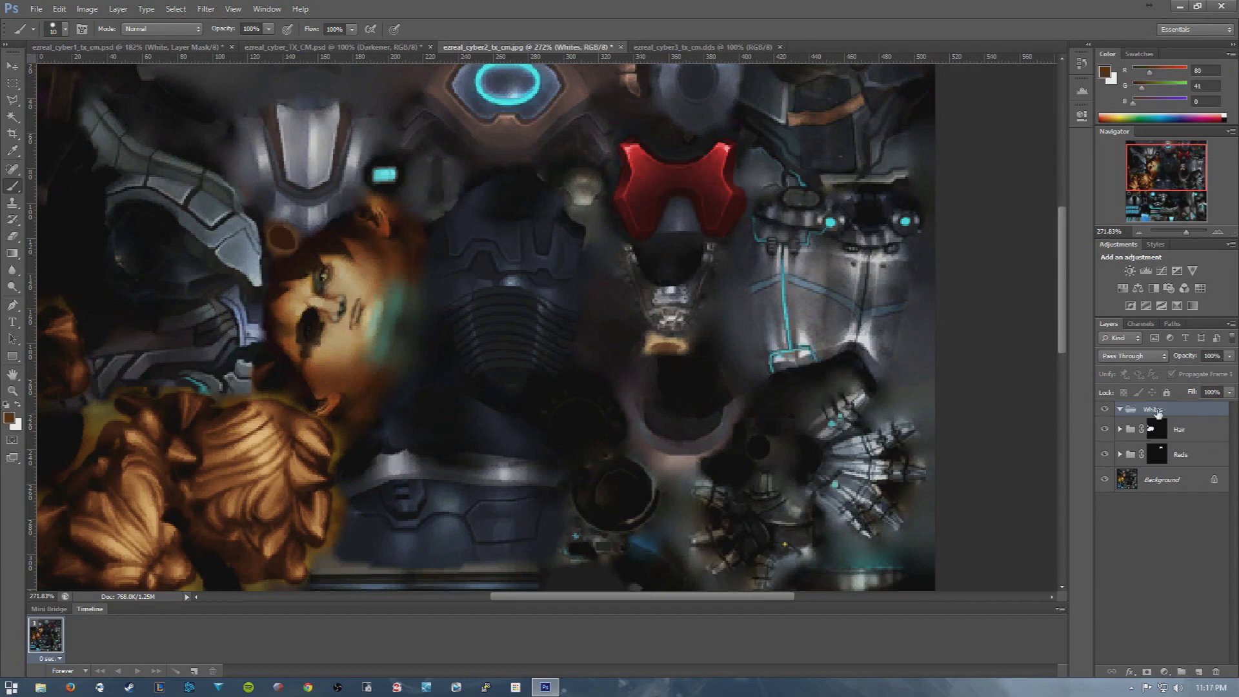
# Create a layer named White inside the Whites group and fill it with solid white
pyautogui.click(1198, 672)
pyautogui.doubleClick(1165, 429)
pyautogui.write('White')
pyautogui.press('Return')
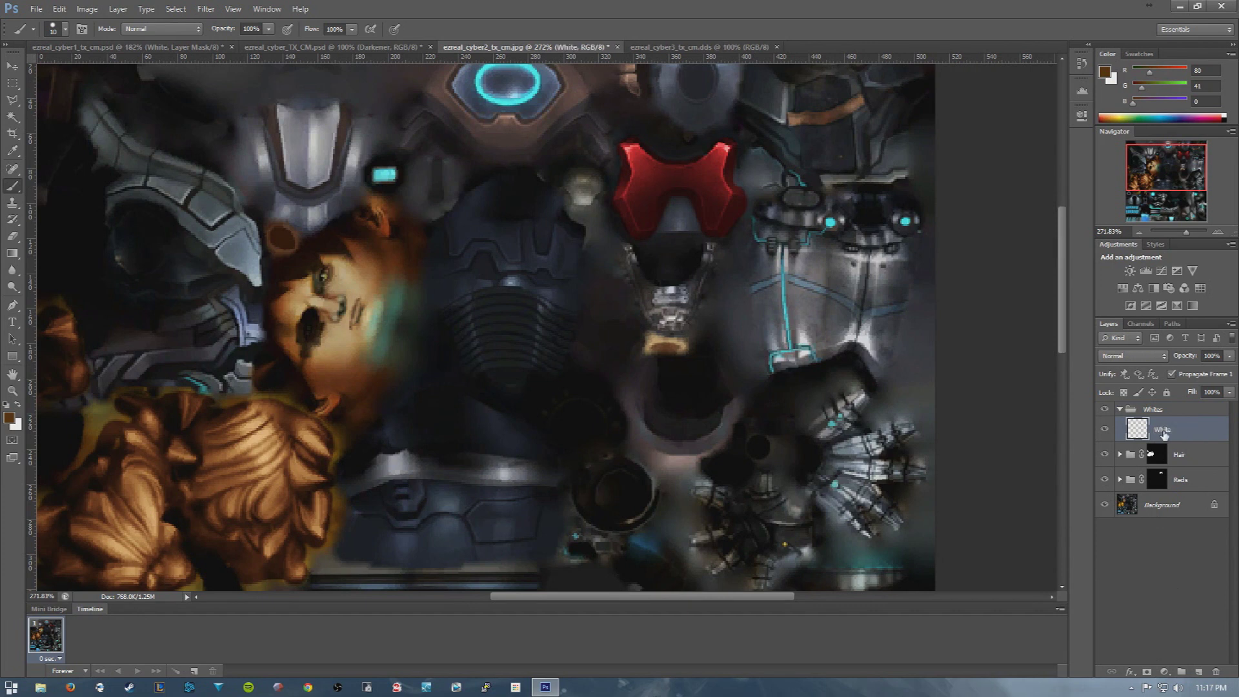
pyautogui.press('x')
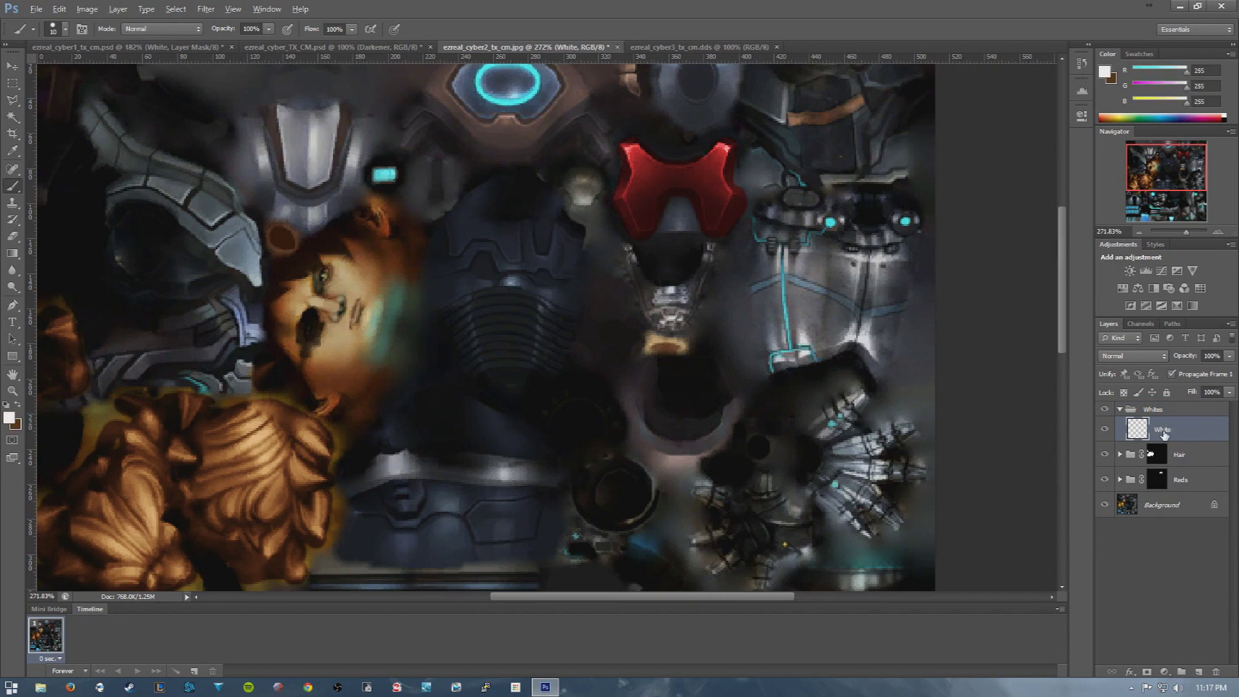
pyautogui.hotkey('alt', 'BackSpace')
# Add a layer mask to the Whites group and fill it with black to hide the group's contents
pyautogui.click(1169, 411)
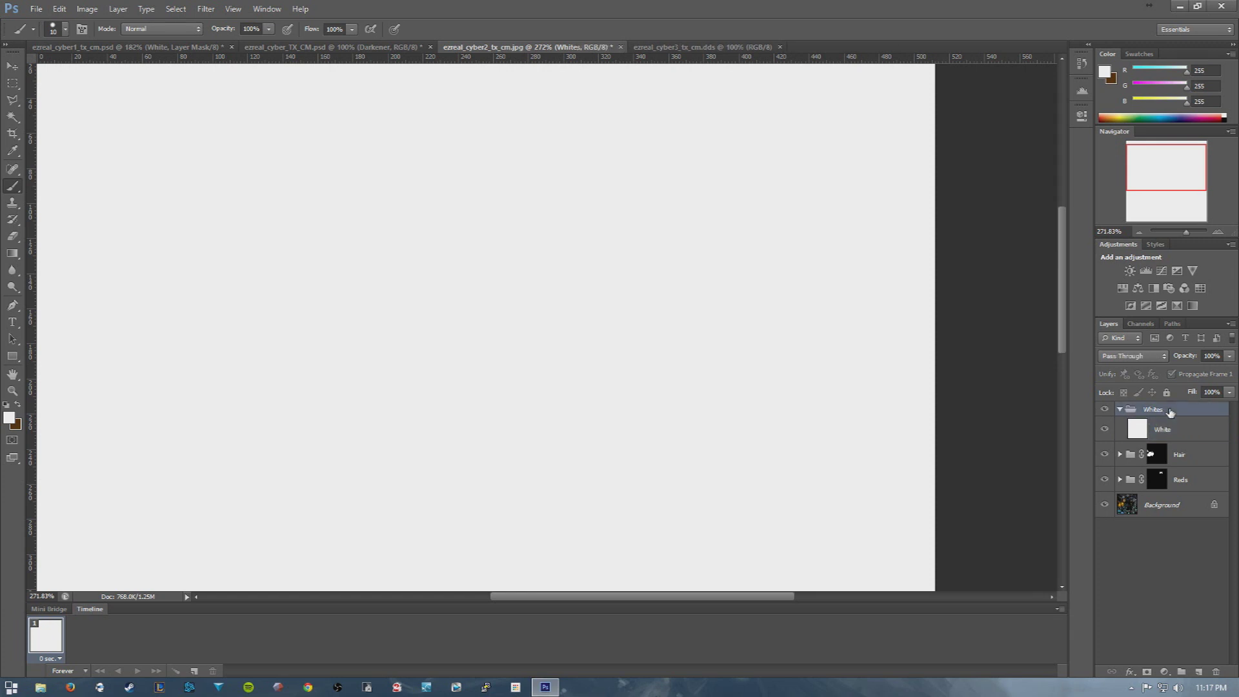
pyautogui.click(1148, 673)
pyautogui.press('x')
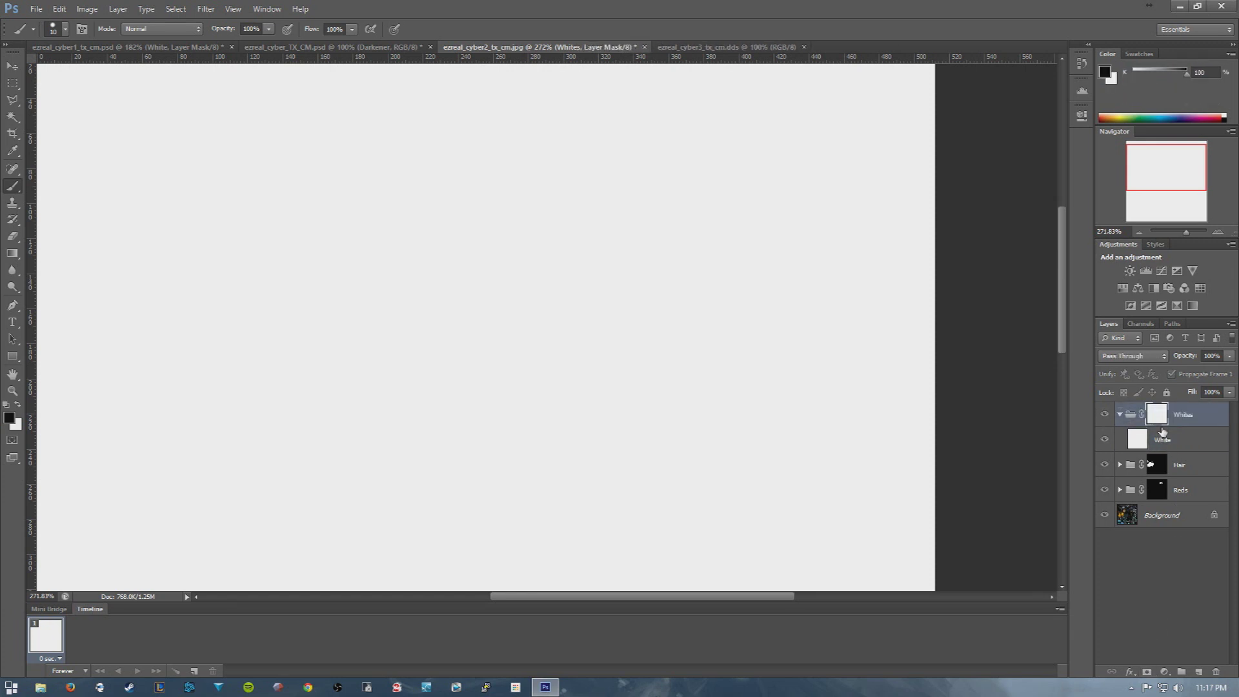
pyautogui.hotkey('alt', 'BackSpace')
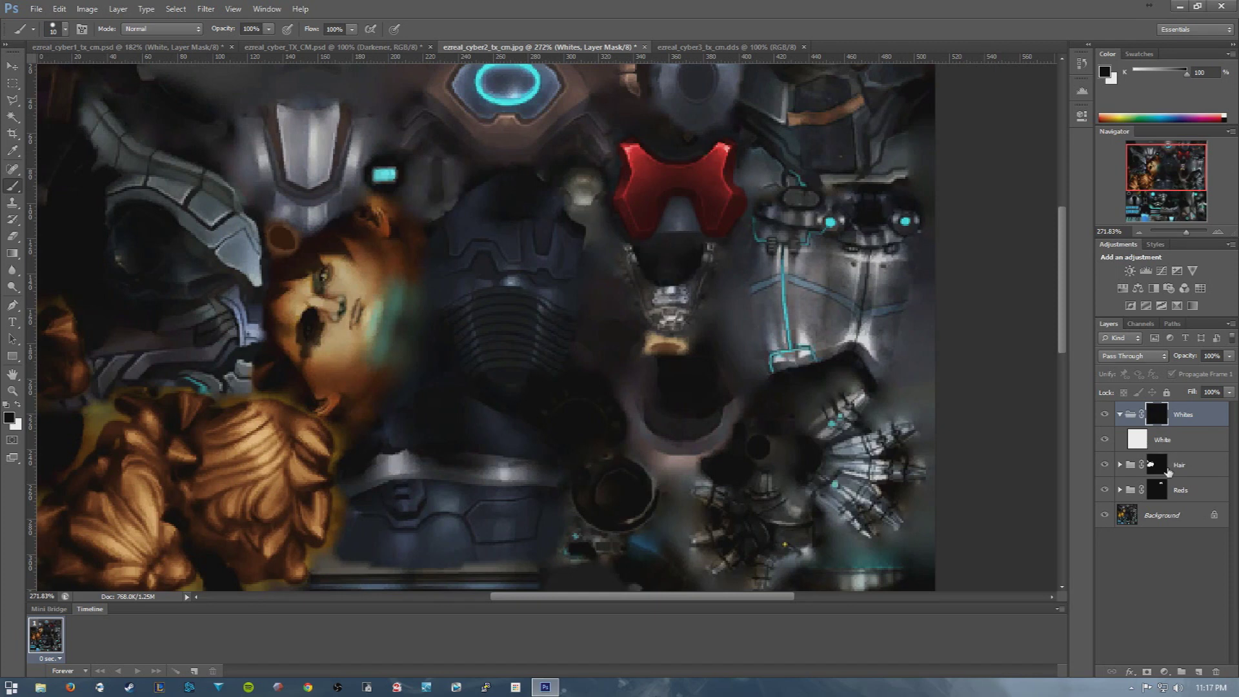
# Try a short white stroke on the Whites group's mask over the grey plate beside the cyan line, and undo it
pyautogui.click(1178, 441)
pyautogui.click(1157, 416)
pyautogui.press('x')
pyautogui.moveTo(797, 307)
pyautogui.mouseDown()
pyautogui.moveTo(809, 300)
pyautogui.moveTo(816, 315)
pyautogui.mouseUp()
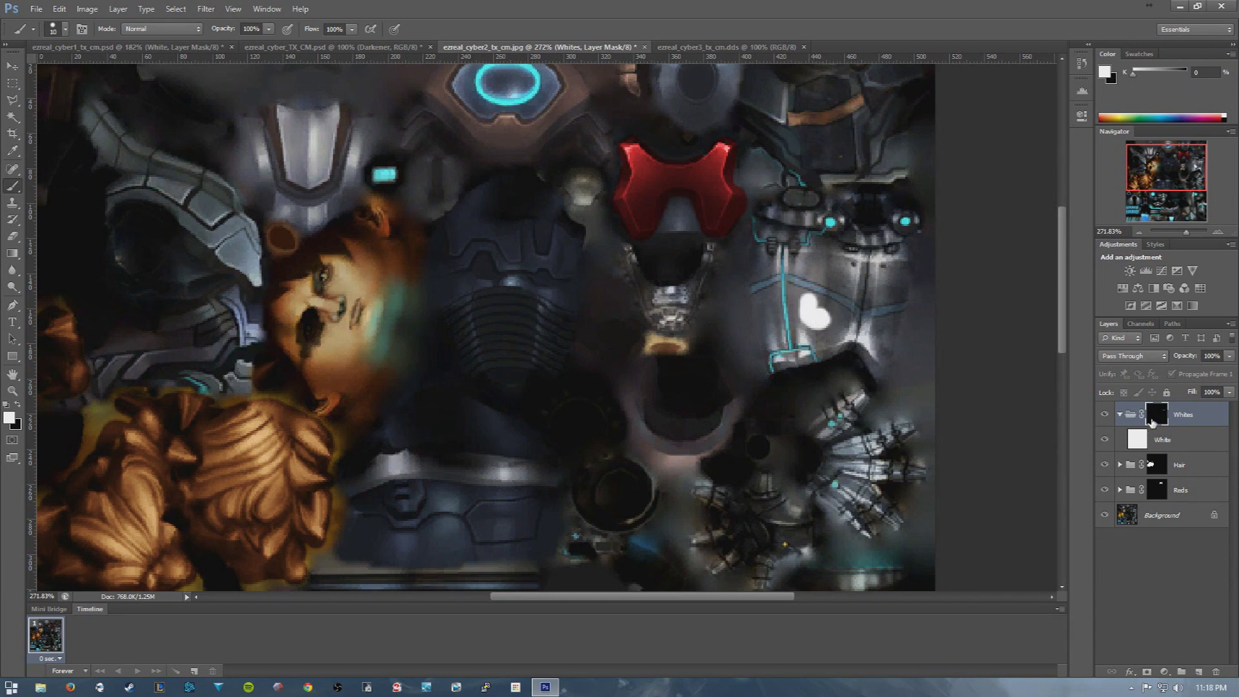
pyautogui.hotkey('ctrl', 'z')
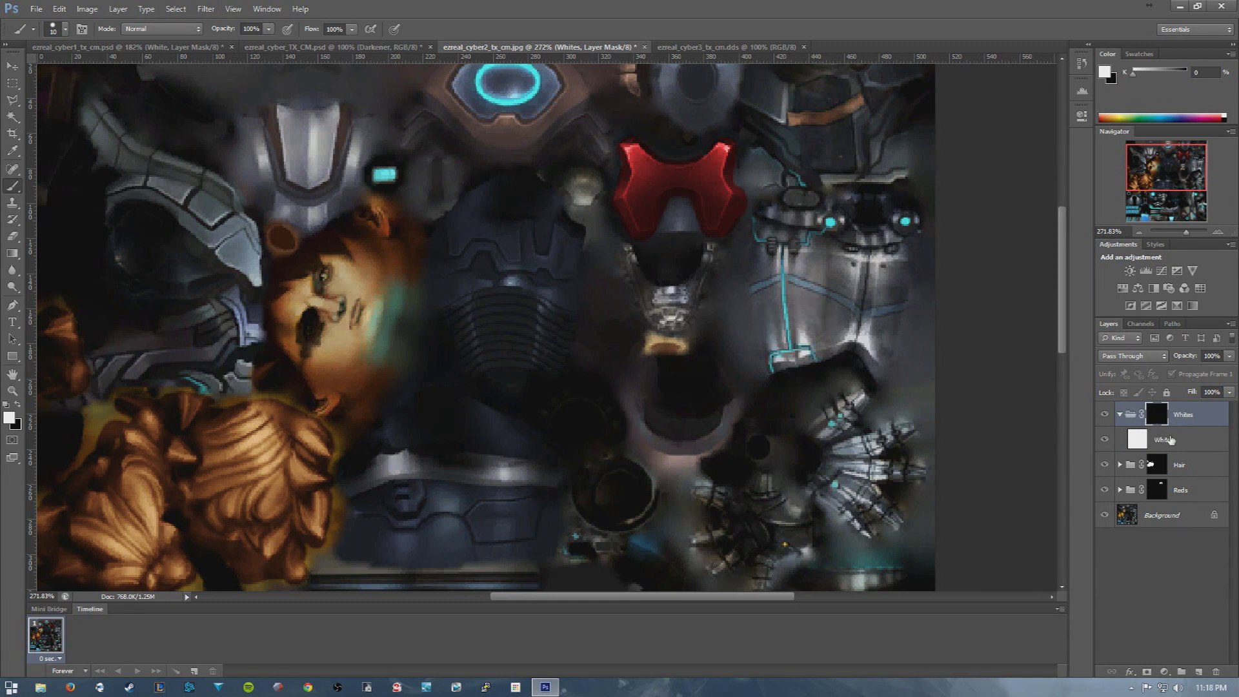
# Set the White layer's blending mode to Color and select the Whites group's mask
pyautogui.click(1171, 440)
pyautogui.click(1133, 355)
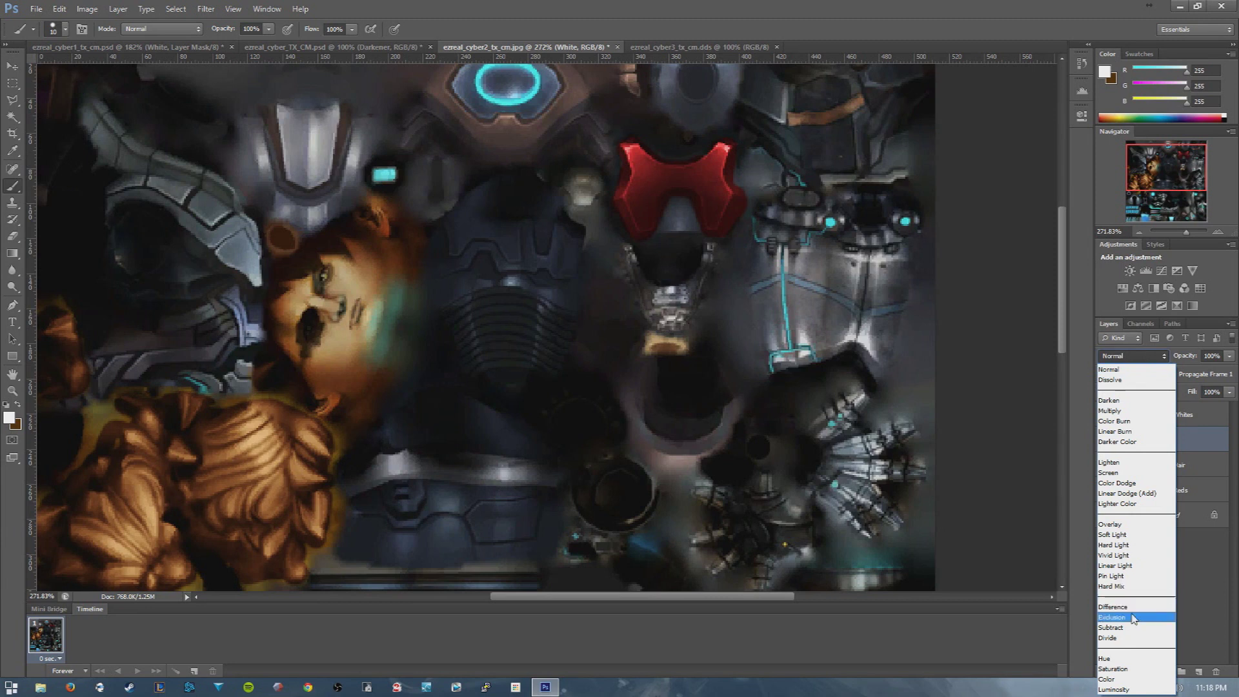
pyautogui.click(1123, 679)
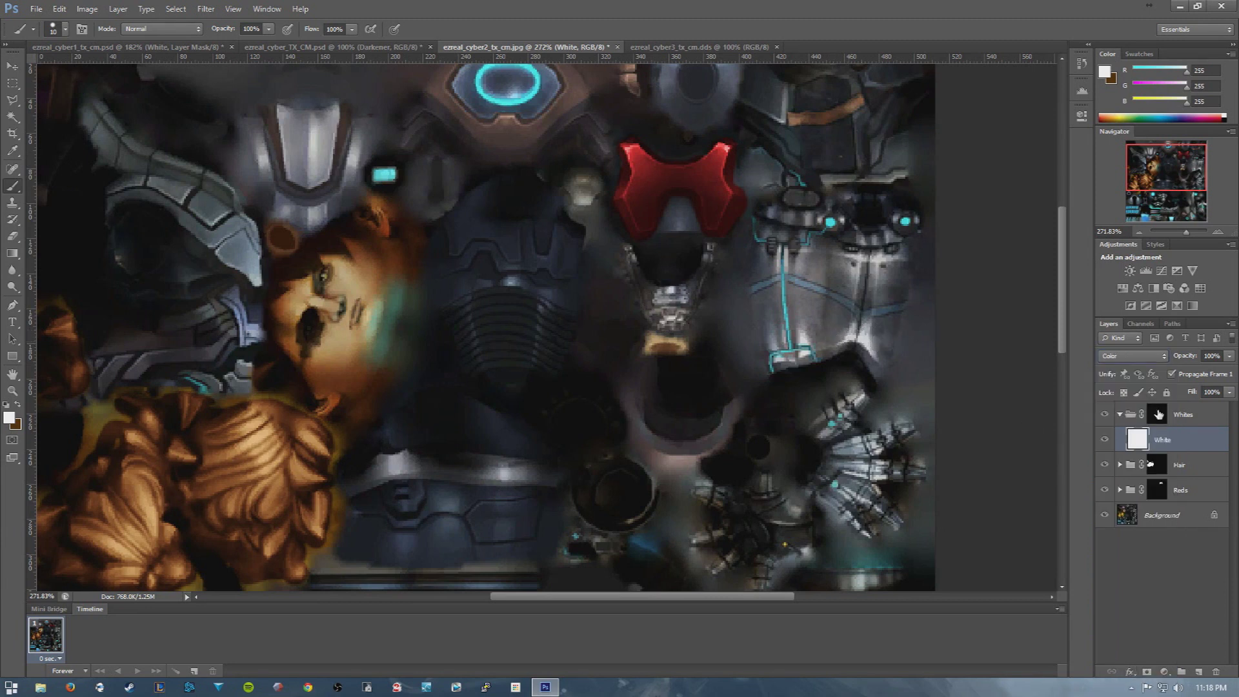
pyautogui.click(1157, 414)
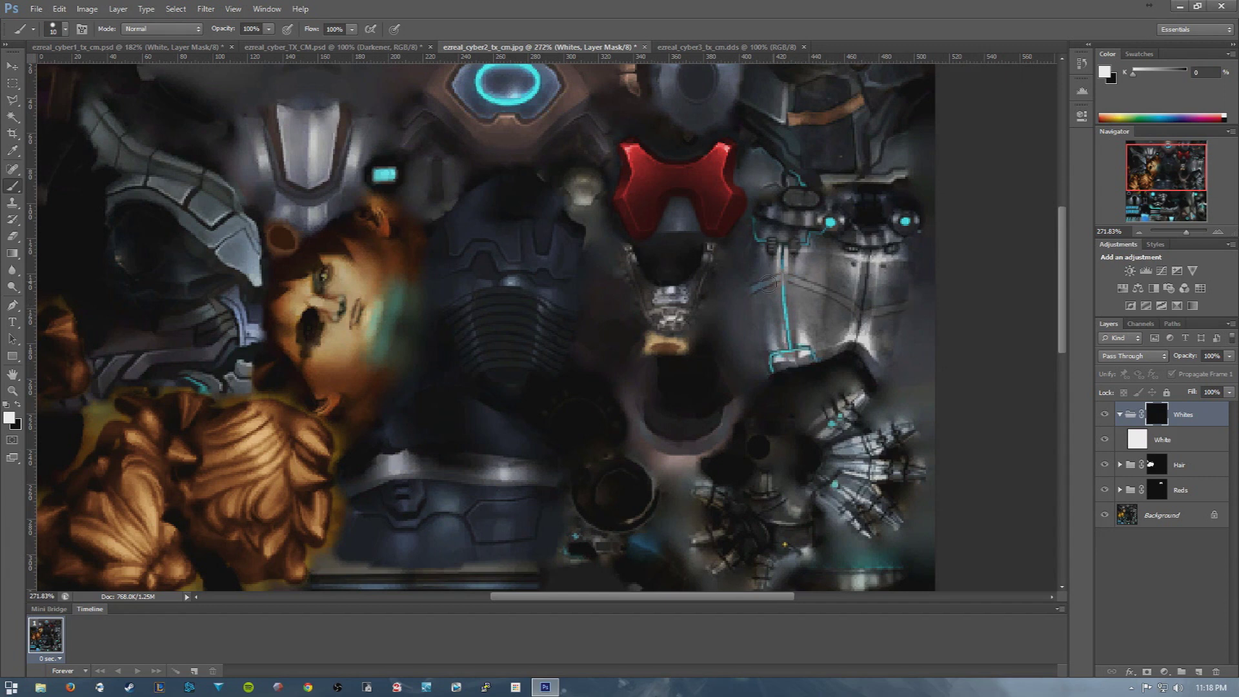
# Add a Curves adjustment layer above White and bend the RGB curve up in the shadows and down in the highlights
pyautogui.hotkey('alt', '[')
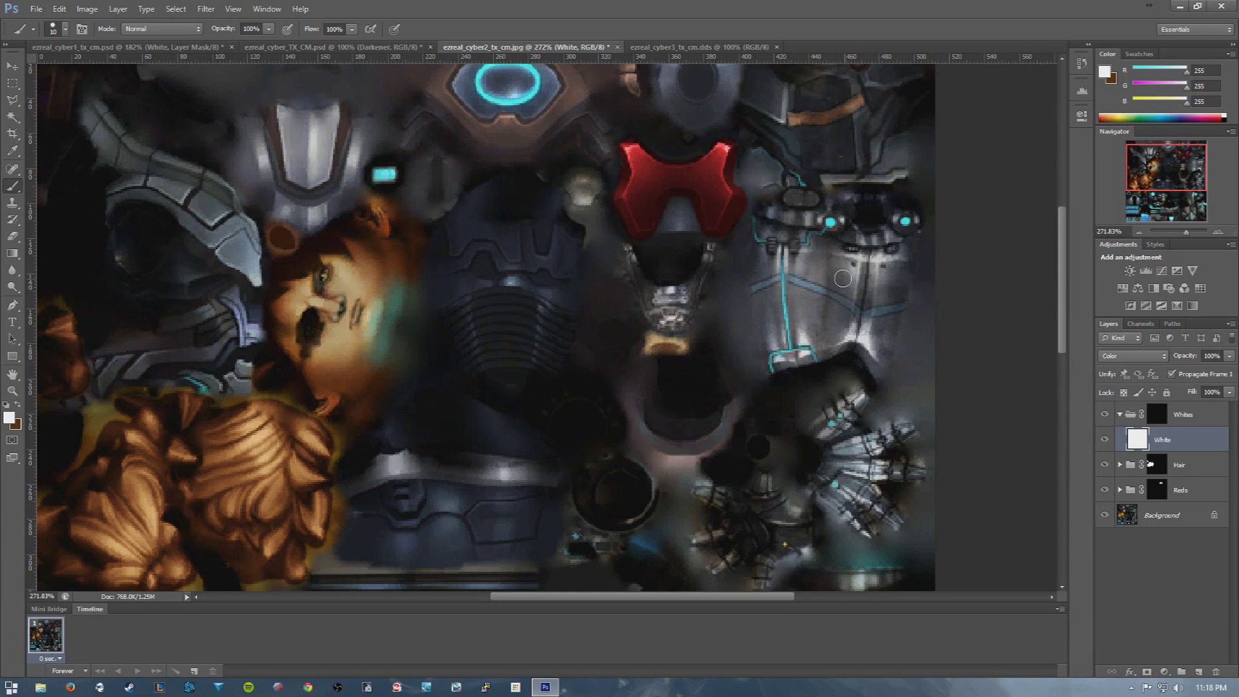
pyautogui.click(1165, 673)
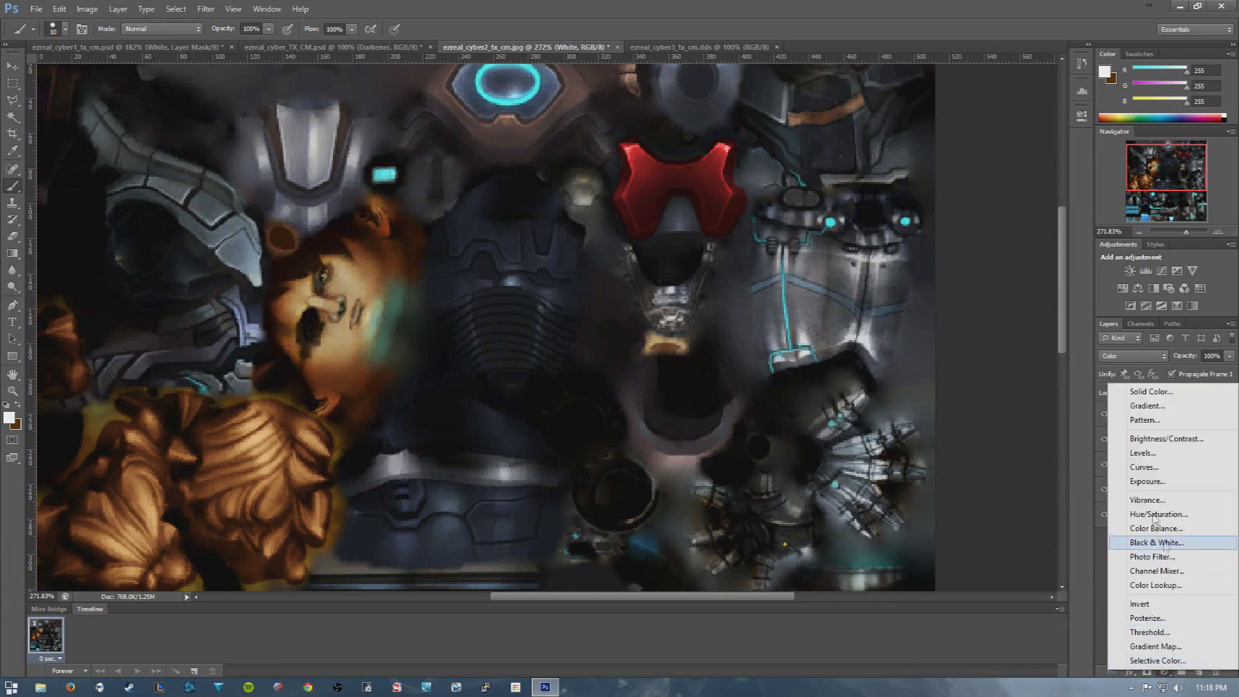
pyautogui.click(1145, 467)
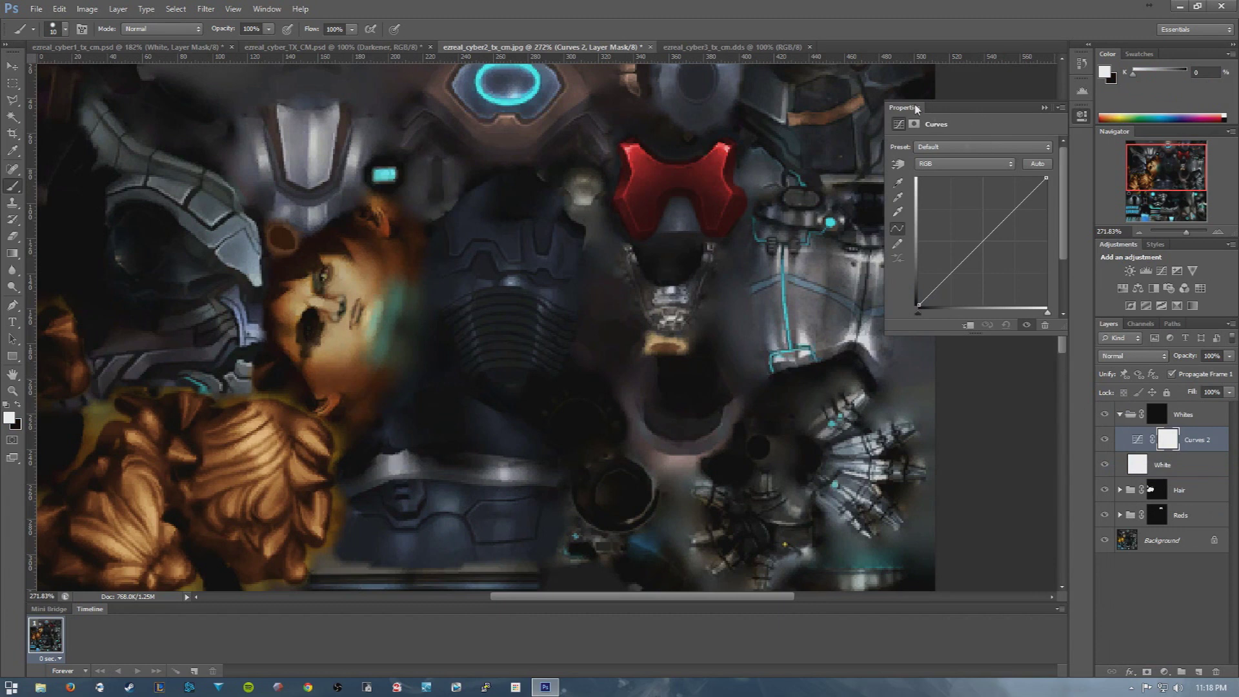
pyautogui.moveTo(917, 109); pyautogui.dragTo(924, 111)
pyautogui.moveTo(962, 268); pyautogui.dragTo(942, 248)
pyautogui.moveTo(1004, 197)
pyautogui.mouseDown()
pyautogui.moveTo(1007, 234)
pyautogui.moveTo(1000, 221)
pyautogui.mouseUp()
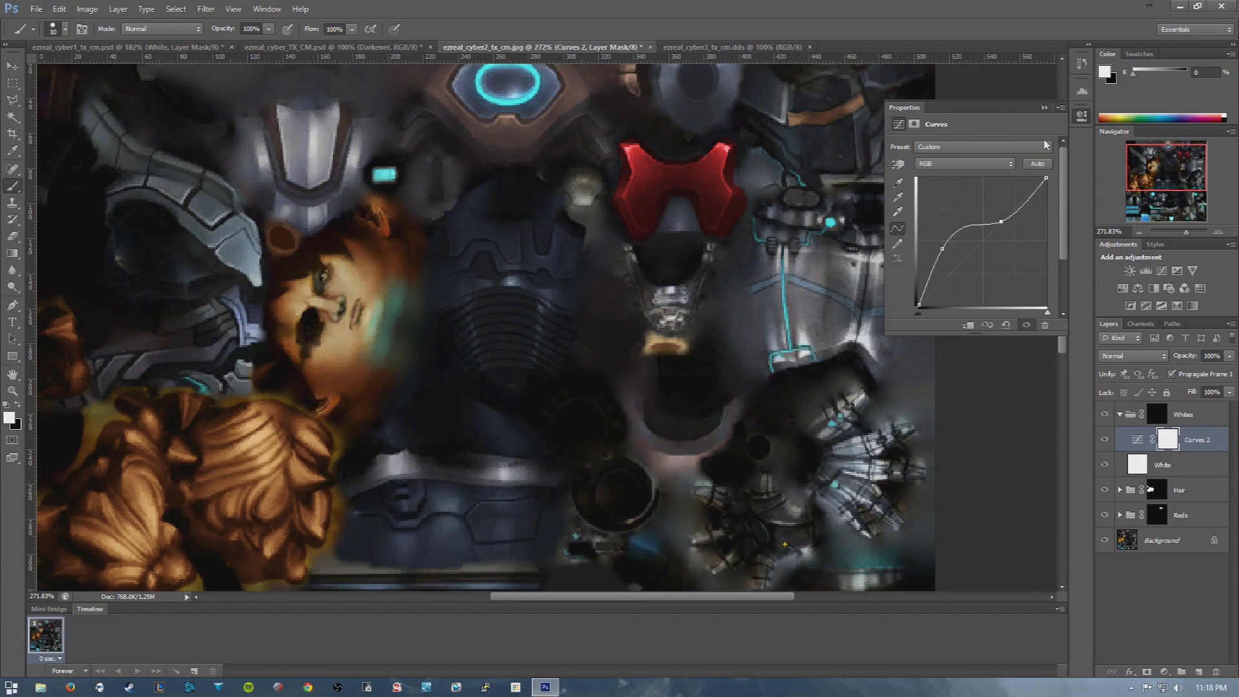
pyautogui.click(1044, 107)
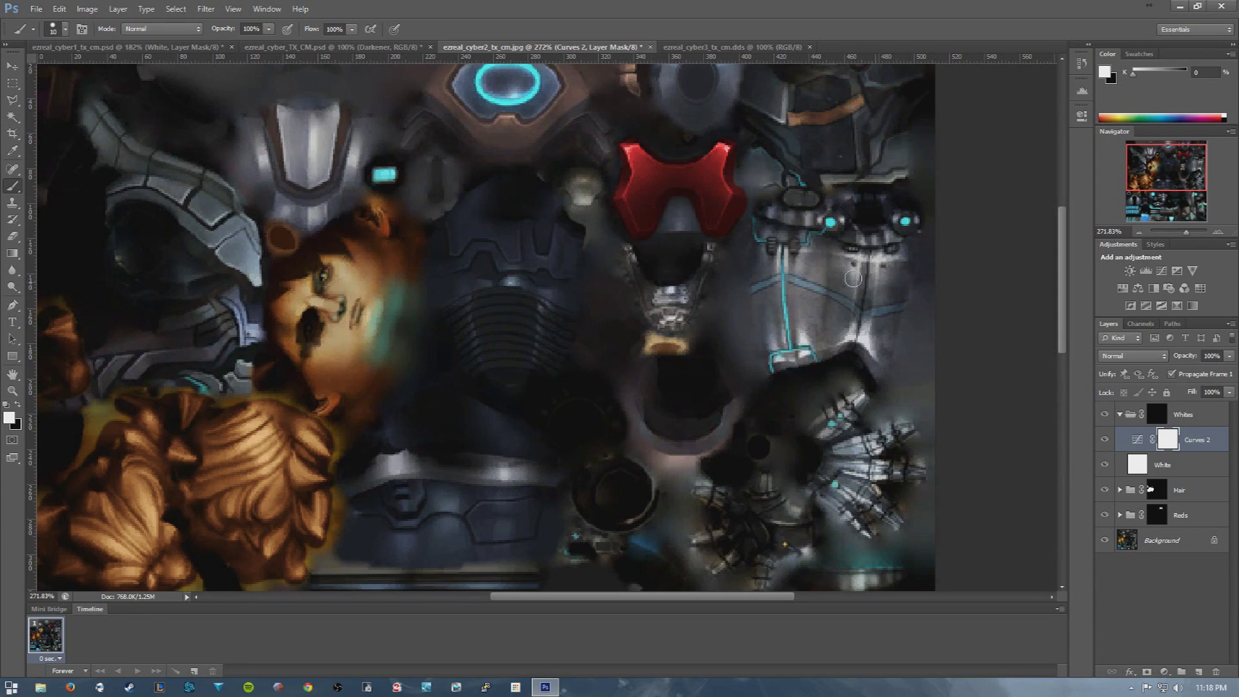
# Paint white on the Whites group's mask over the grey plate areas around the cyan line, avoiding the blue stripe
pyautogui.click(1152, 418)
pyautogui.moveTo(884, 282); pyautogui.dragTo(844, 277)
pyautogui.moveTo(847, 342)
pyautogui.mouseDown()
pyautogui.moveTo(830, 326)
pyautogui.moveTo(867, 336)
pyautogui.moveTo(809, 320)
pyautogui.moveTo(829, 326)
pyautogui.moveTo(810, 302)
pyautogui.moveTo(853, 327)
pyautogui.moveTo(888, 326)
pyautogui.moveTo(884, 352)
pyautogui.moveTo(830, 333)
pyautogui.moveTo(800, 304)
pyautogui.moveTo(810, 332)
pyautogui.moveTo(876, 364)
pyautogui.mouseUp()
pyautogui.moveTo(764, 309)
pyautogui.mouseDown()
pyautogui.moveTo(755, 326)
pyautogui.moveTo(771, 336)
pyautogui.moveTo(756, 337)
pyautogui.mouseUp()
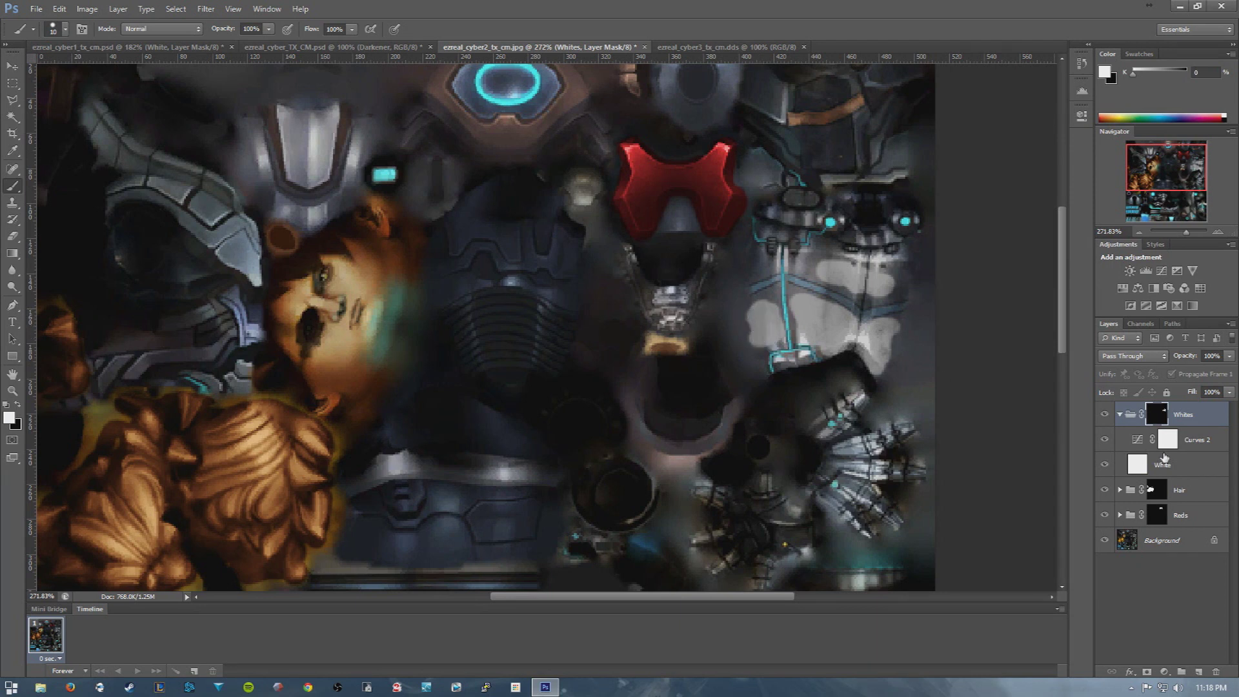
# Try a straighter, brighter RGB curve on the Whites group's Curves adjustment, and delete that adjustment layer
pyautogui.doubleClick(1138, 442)
pyautogui.moveTo(942, 249); pyautogui.dragTo(953, 262)
pyautogui.moveTo(1001, 222); pyautogui.dragTo(1001, 192)
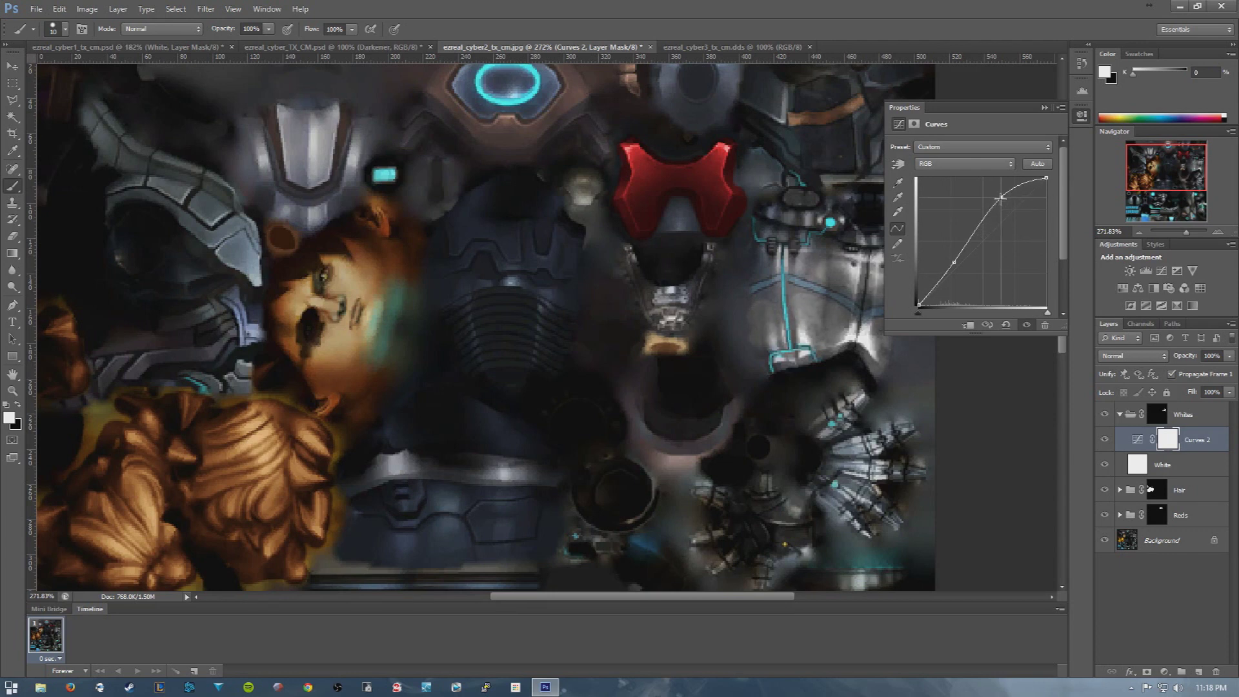
pyautogui.moveTo(955, 265); pyautogui.dragTo(954, 260)
pyautogui.moveTo(1003, 194); pyautogui.dragTo(997, 190)
pyautogui.moveTo(958, 270)
pyautogui.mouseDown()
pyautogui.moveTo(971, 284)
pyautogui.moveTo(957, 266)
pyautogui.mouseUp()
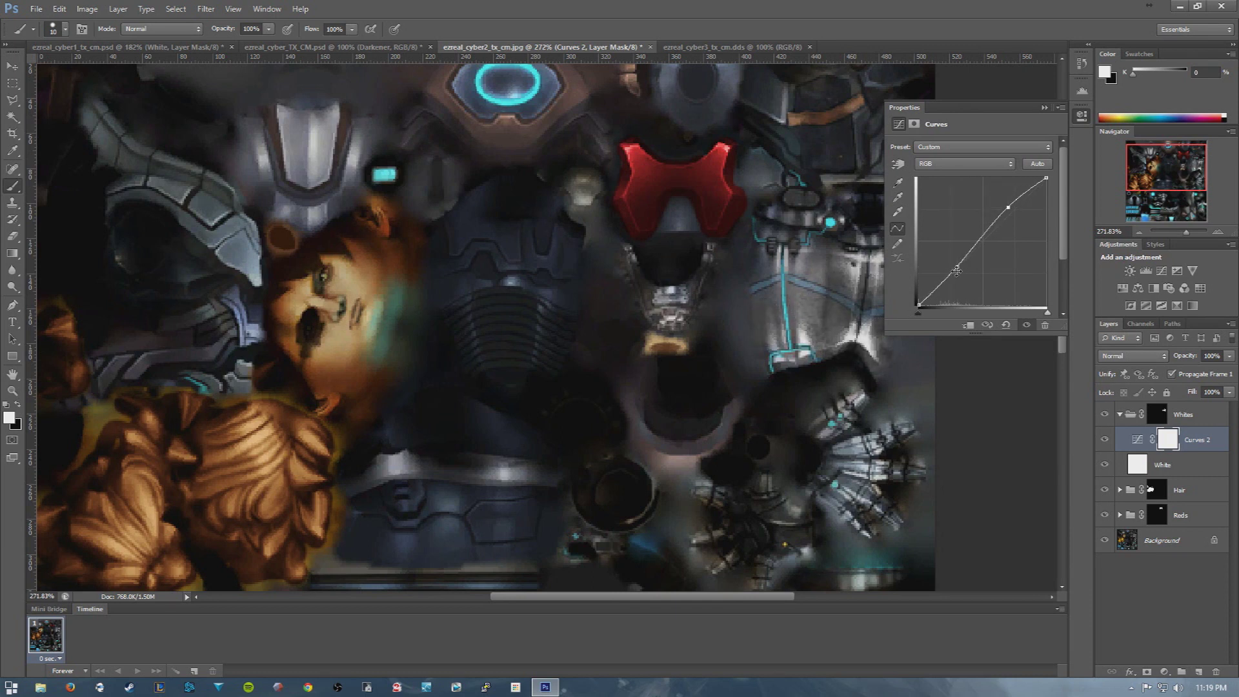
pyautogui.click(1044, 107)
pyautogui.moveTo(1205, 441); pyautogui.dragTo(1217, 671)
# Add a Levels adjustment layer above White and brighten the plates with a midtone input of 1.25 and a white input of about 172
pyautogui.click(1164, 671)
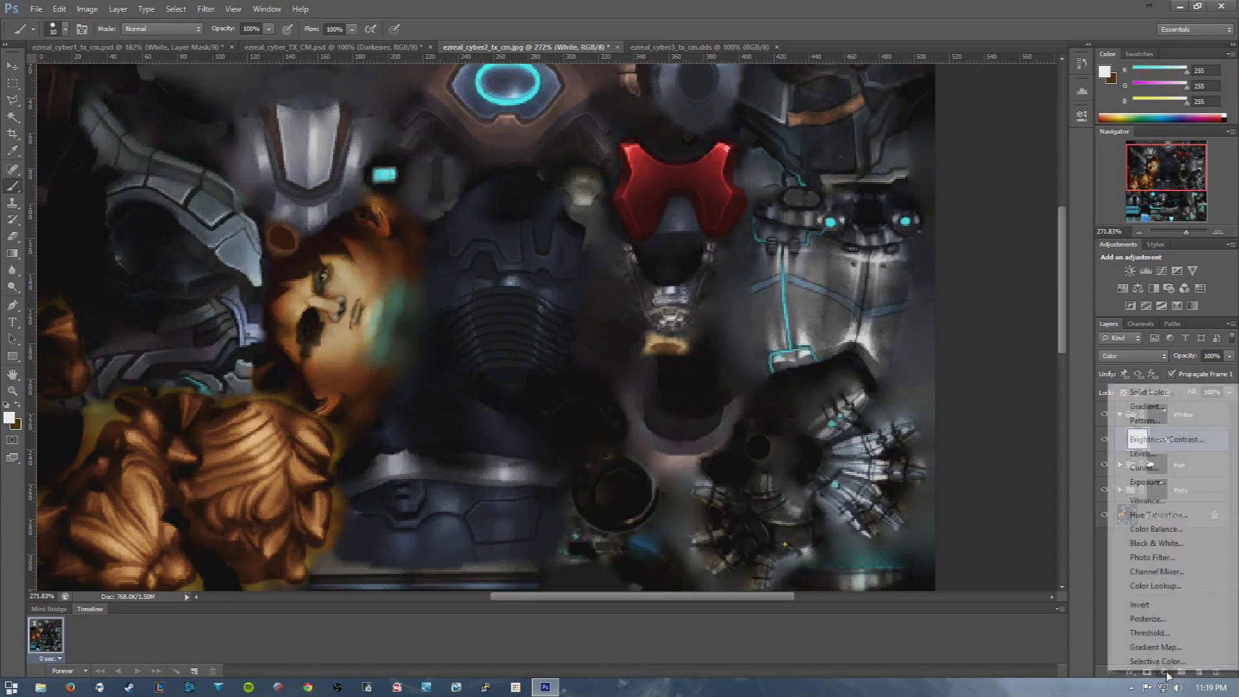
pyautogui.click(1149, 454)
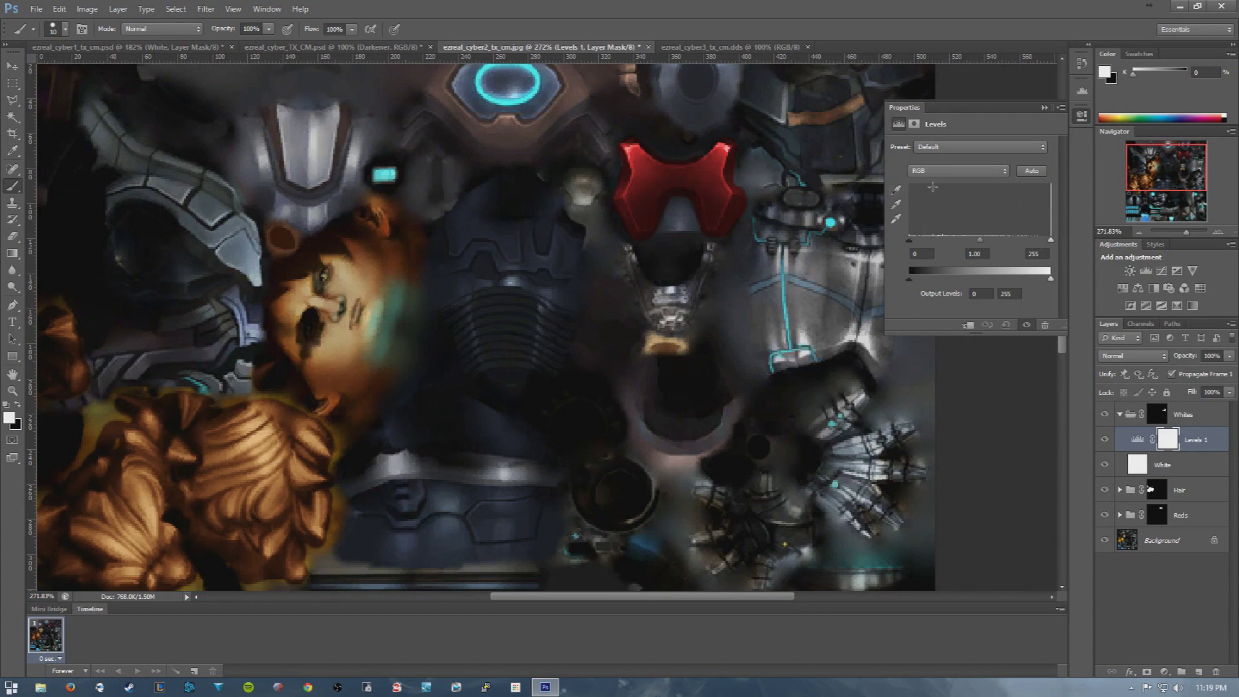
pyautogui.moveTo(1050, 240)
pyautogui.mouseDown()
pyautogui.moveTo(919, 243)
pyautogui.moveTo(1061, 252)
pyautogui.mouseUp()
pyautogui.moveTo(910, 242)
pyautogui.mouseDown()
pyautogui.moveTo(932, 243)
pyautogui.moveTo(886, 240)
pyautogui.mouseUp()
pyautogui.moveTo(1052, 242); pyautogui.dragTo(960, 243)
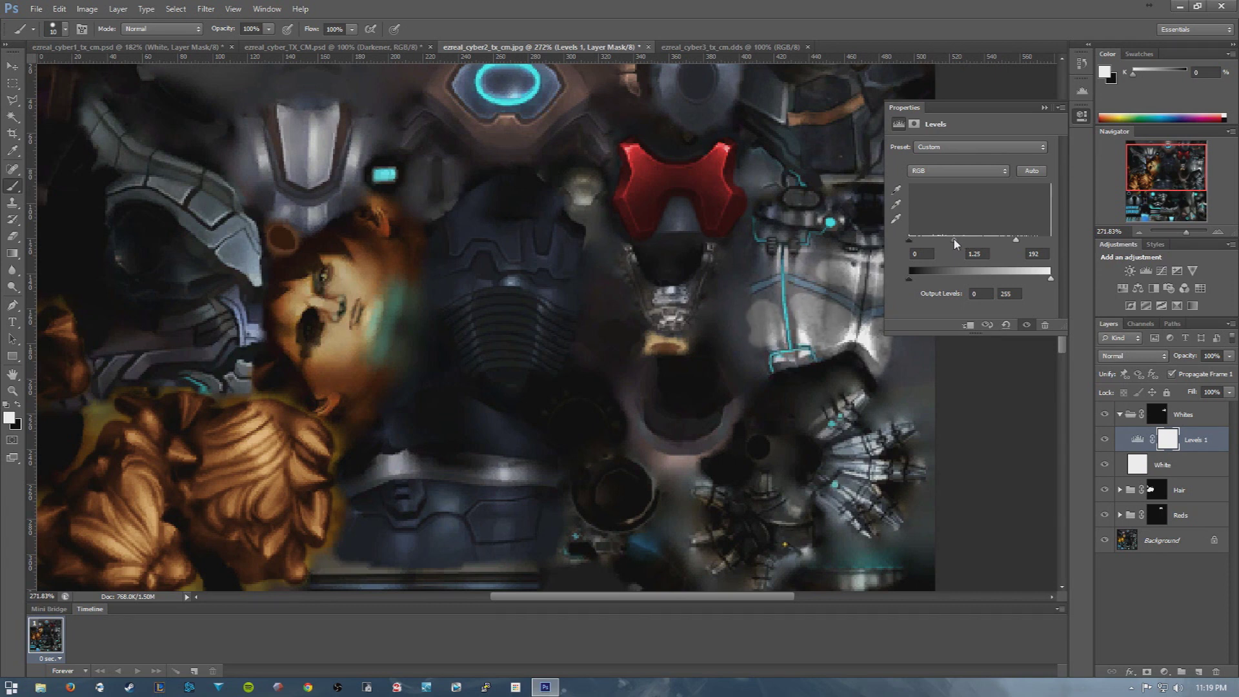
pyautogui.moveTo(1009, 241); pyautogui.dragTo(1000, 242)
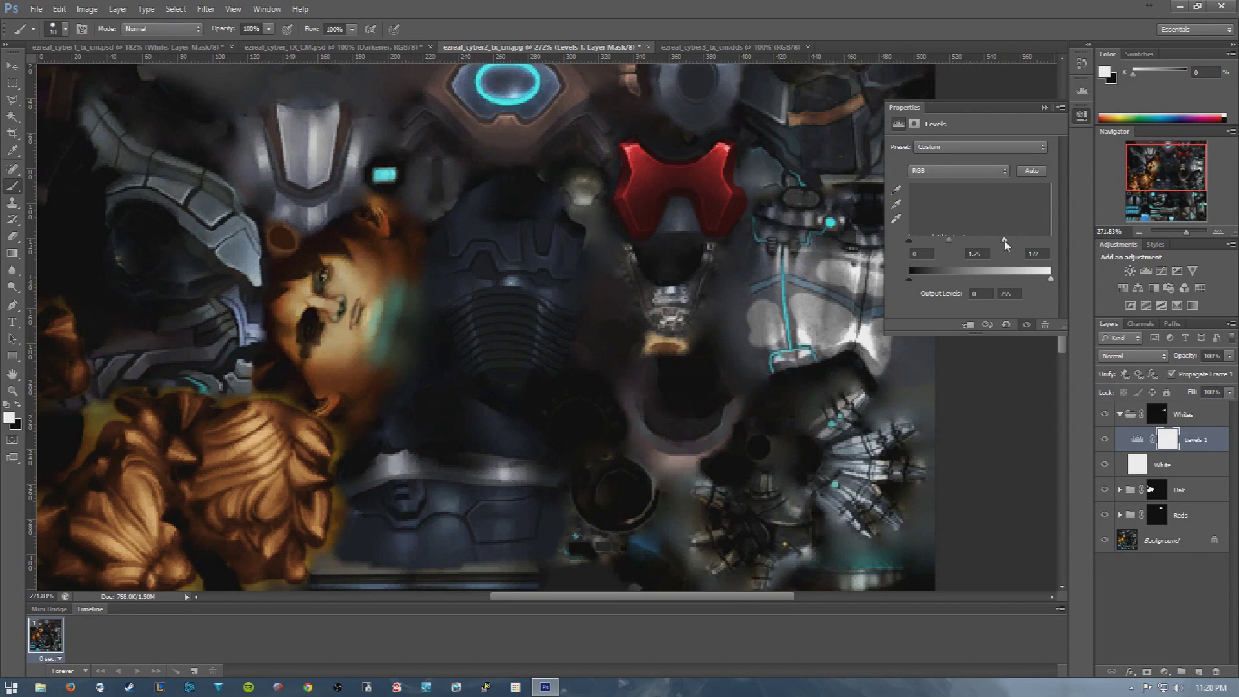
pyautogui.moveTo(1051, 279)
pyautogui.mouseDown()
pyautogui.moveTo(941, 279)
pyautogui.moveTo(1051, 279)
pyautogui.mouseUp()
pyautogui.moveTo(910, 279)
pyautogui.mouseDown()
pyautogui.moveTo(970, 279)
pyautogui.moveTo(907, 280)
pyautogui.mouseUp()
pyautogui.click(1044, 109)
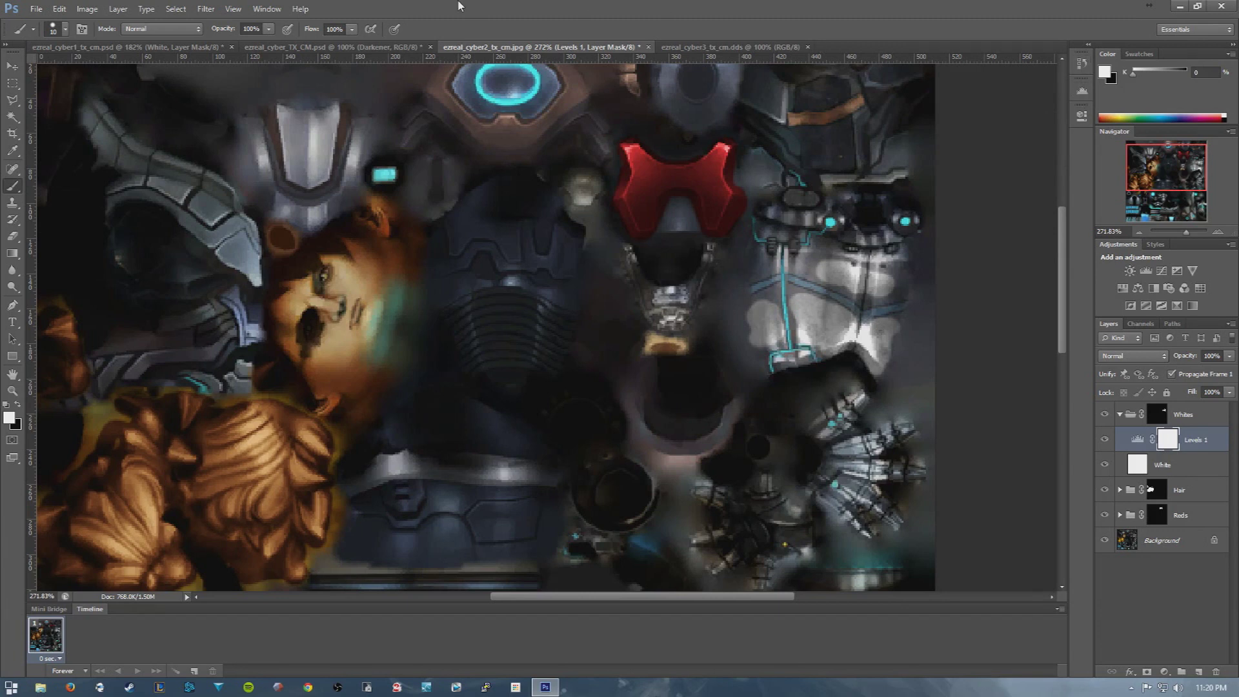
pyautogui.doubleClick(1168, 439)
pyautogui.moveTo(971, 107); pyautogui.dragTo(1080, 117)
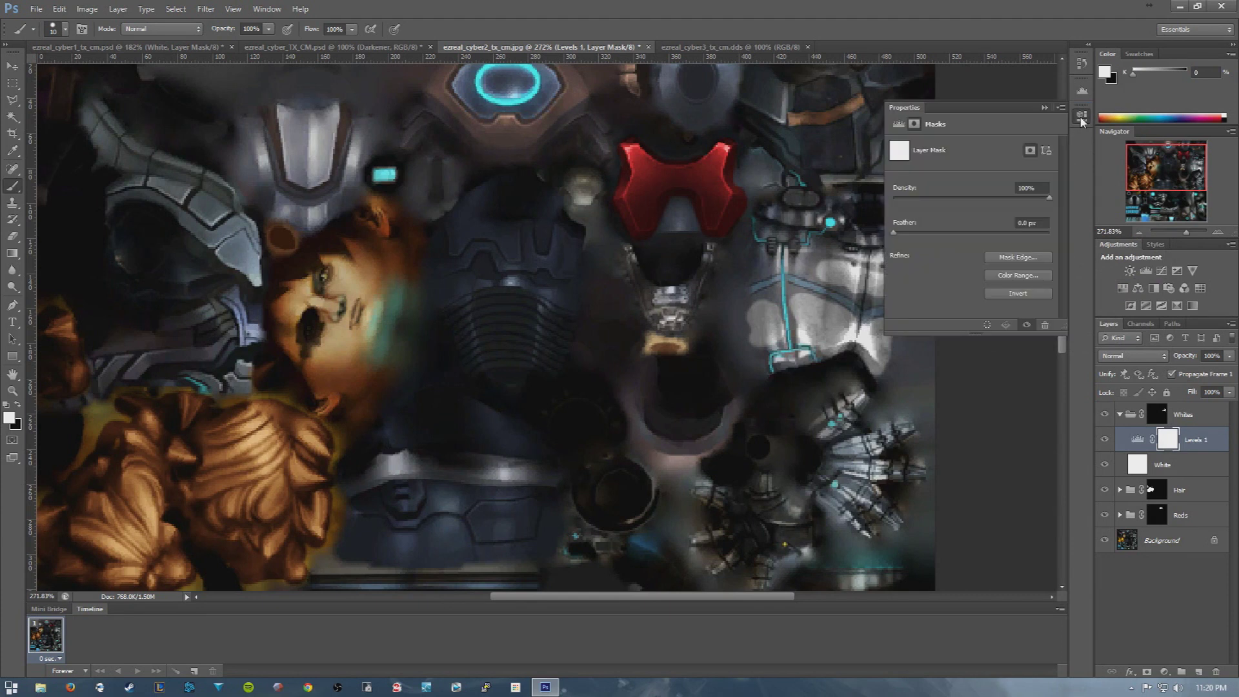
pyautogui.click(1040, 106)
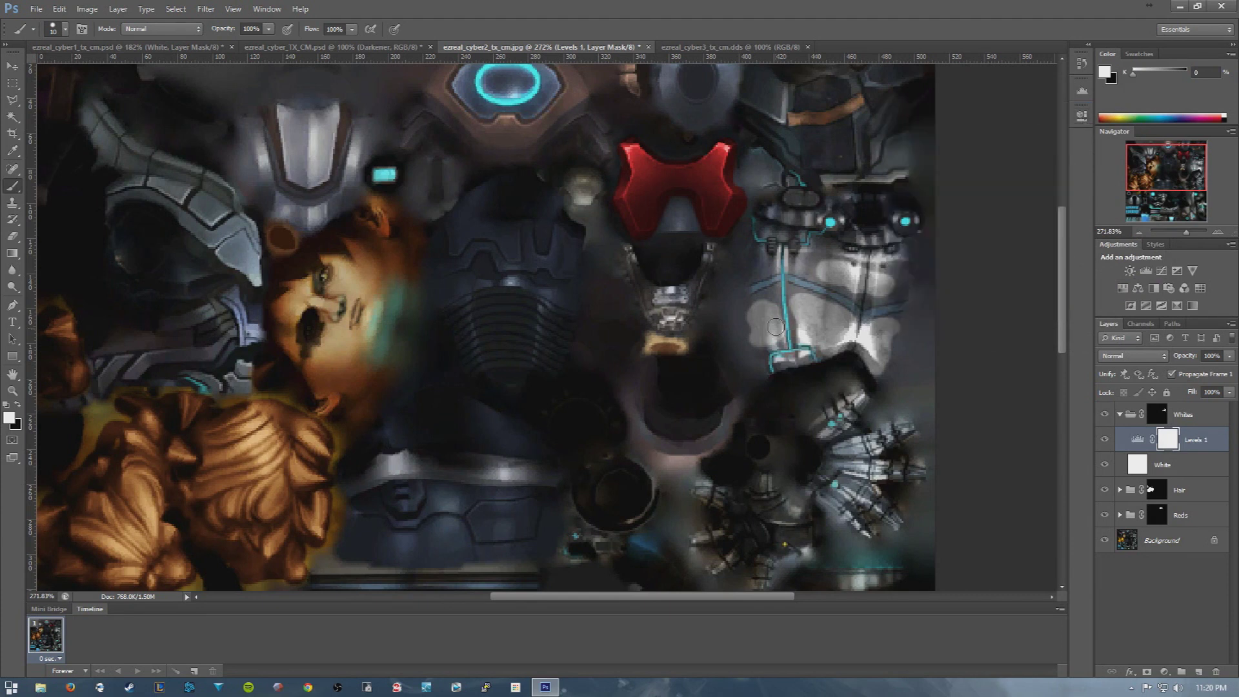
# Paint white on the Whites group's mask over the remaining gaps in the grey plates around the cyan line, avoiding the blue stripe
pyautogui.click(1158, 416)
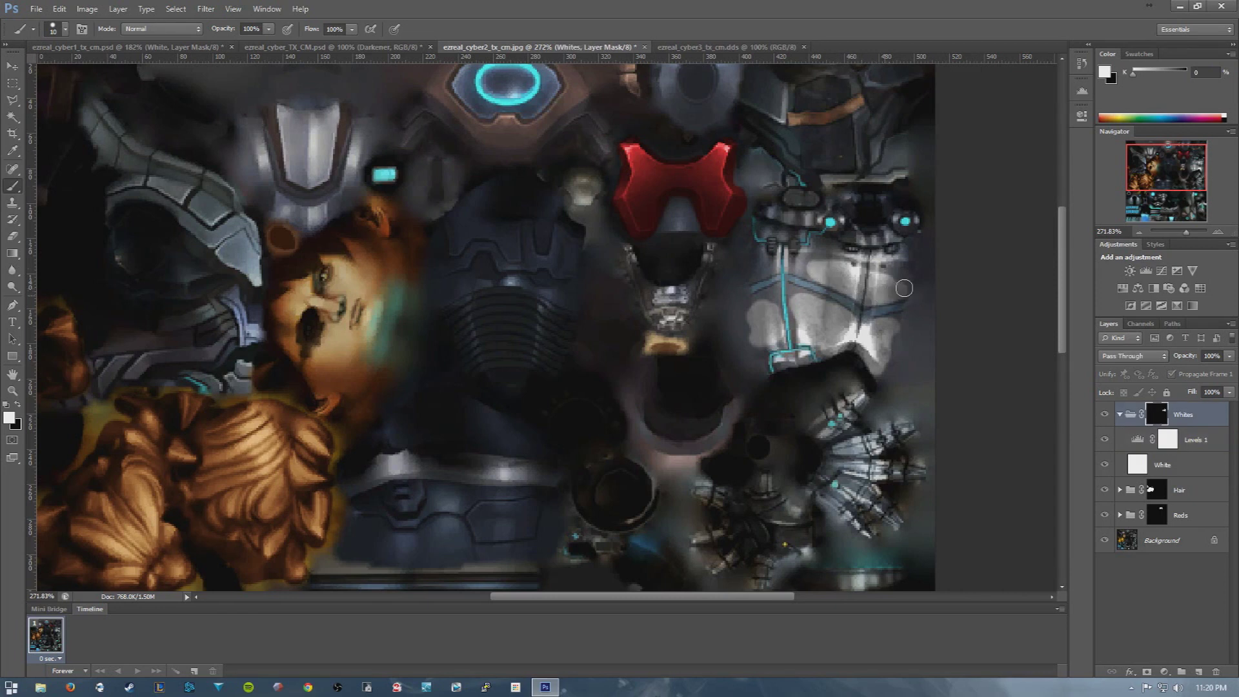
pyautogui.moveTo(903, 253)
pyautogui.mouseDown()
pyautogui.moveTo(818, 255)
pyautogui.moveTo(903, 271)
pyautogui.moveTo(906, 254)
pyautogui.moveTo(830, 262)
pyautogui.moveTo(820, 251)
pyautogui.moveTo(809, 271)
pyautogui.mouseUp()
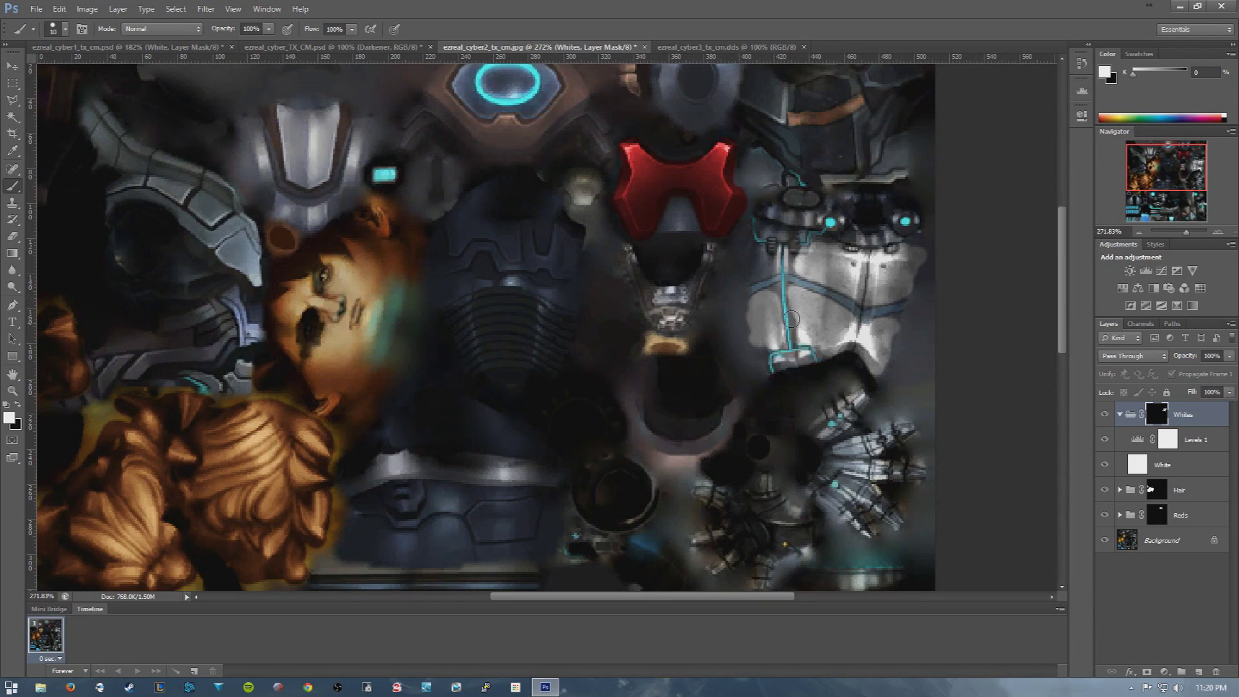
pyautogui.moveTo(795, 305)
pyautogui.mouseDown()
pyautogui.moveTo(800, 334)
pyautogui.moveTo(798, 307)
pyautogui.moveTo(804, 323)
pyautogui.mouseUp()
pyautogui.moveTo(896, 354); pyautogui.dragTo(899, 333)
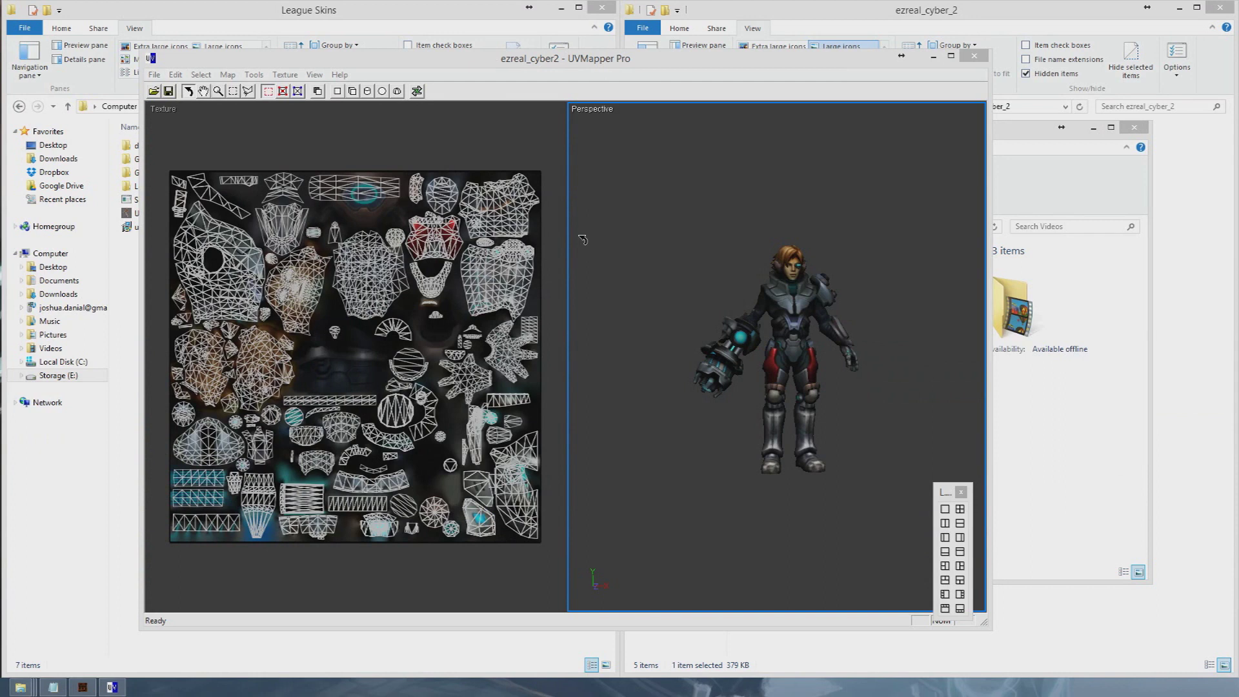
# Switch to UVMapper and examine the textured model's back and side, checking the lower leg armor
pyautogui.click(874, 346)
pyautogui.scroll(6, 873, 346)
pyautogui.moveTo(868, 400); pyautogui.dragTo(746, 446)
pyautogui.moveTo(732, 514); pyautogui.dragTo(722, 524)
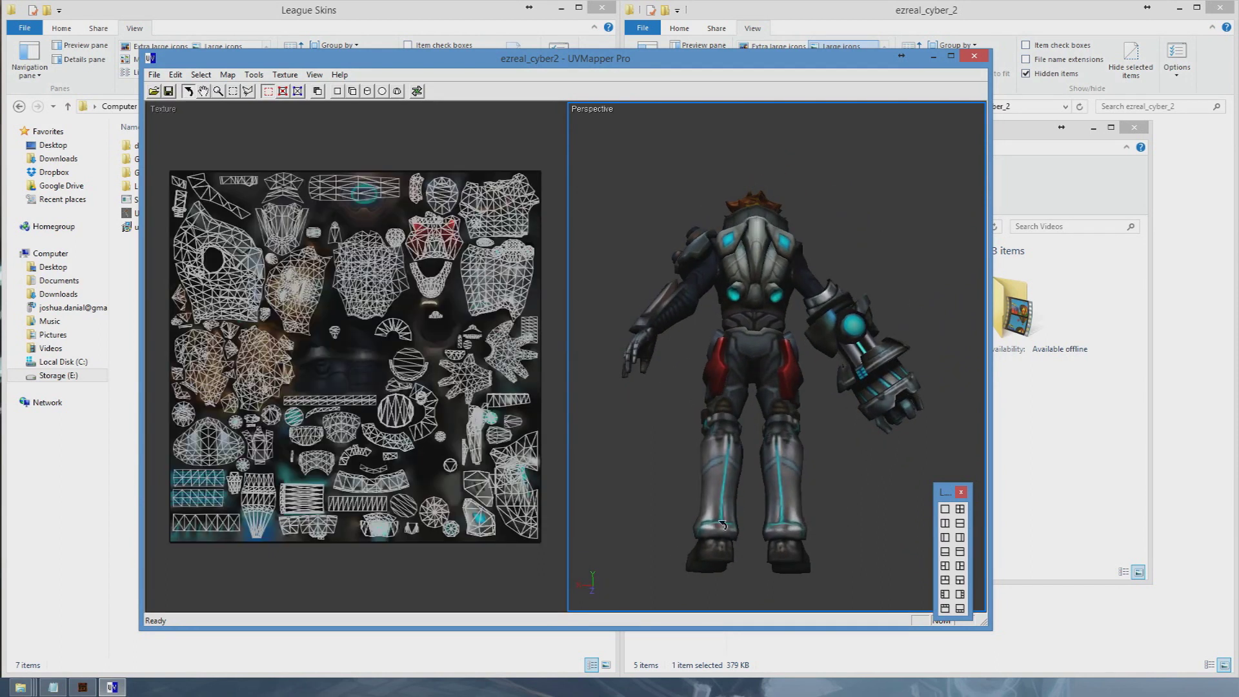
pyautogui.moveTo(726, 478); pyautogui.dragTo(852, 487)
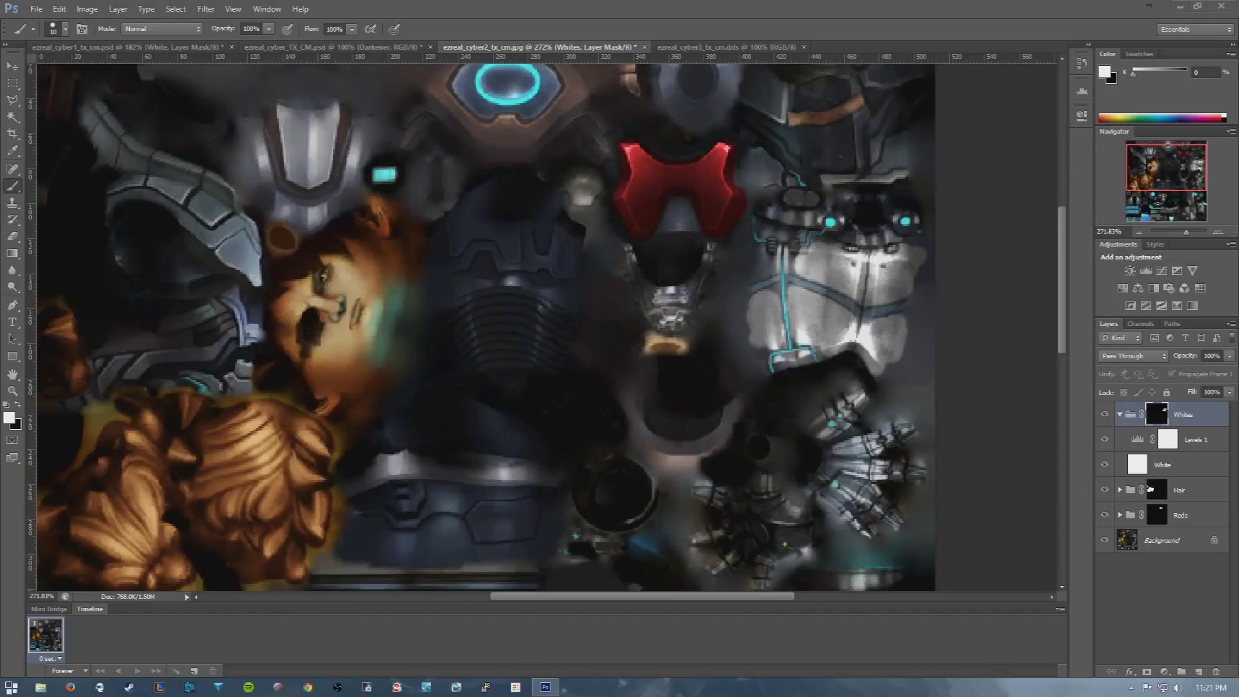
# Switch to Photoshop and save the texture as the JPEG ezreal_cyber2_tx_cm at quality 12 (Maximum), Baseline ("Standard"), overwriting the existing file
pyautogui.hotkey('ctrl', 'shift', 's')
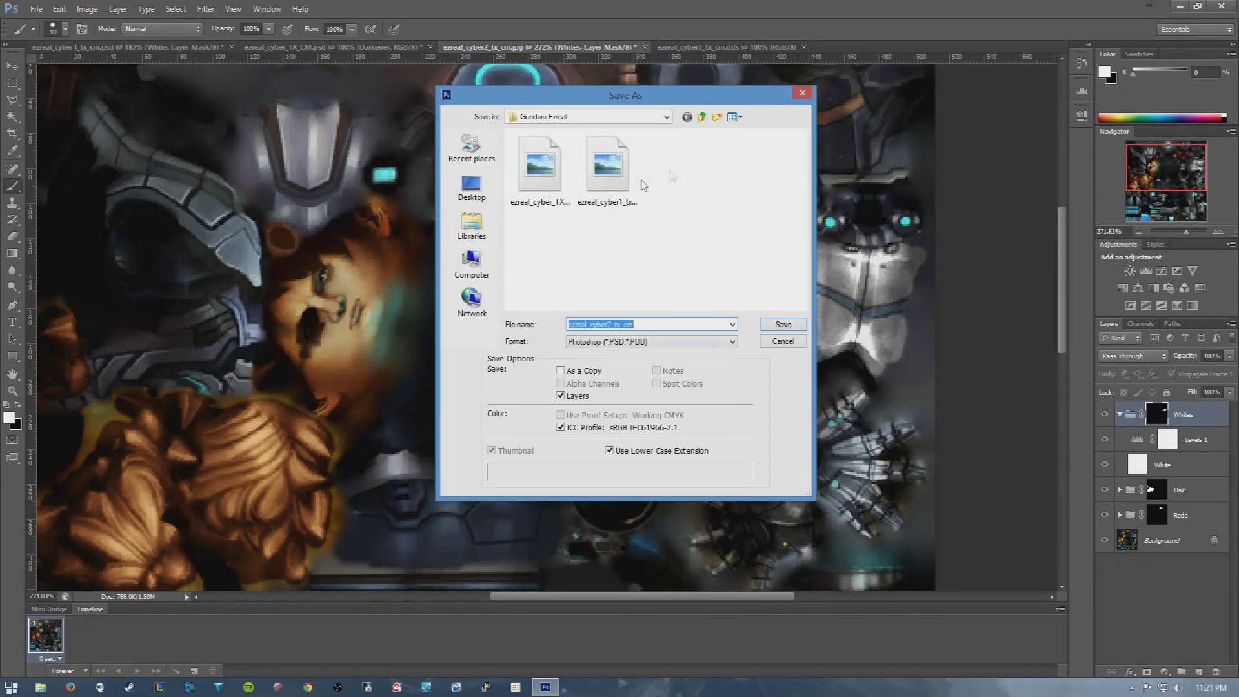
pyautogui.click(674, 345)
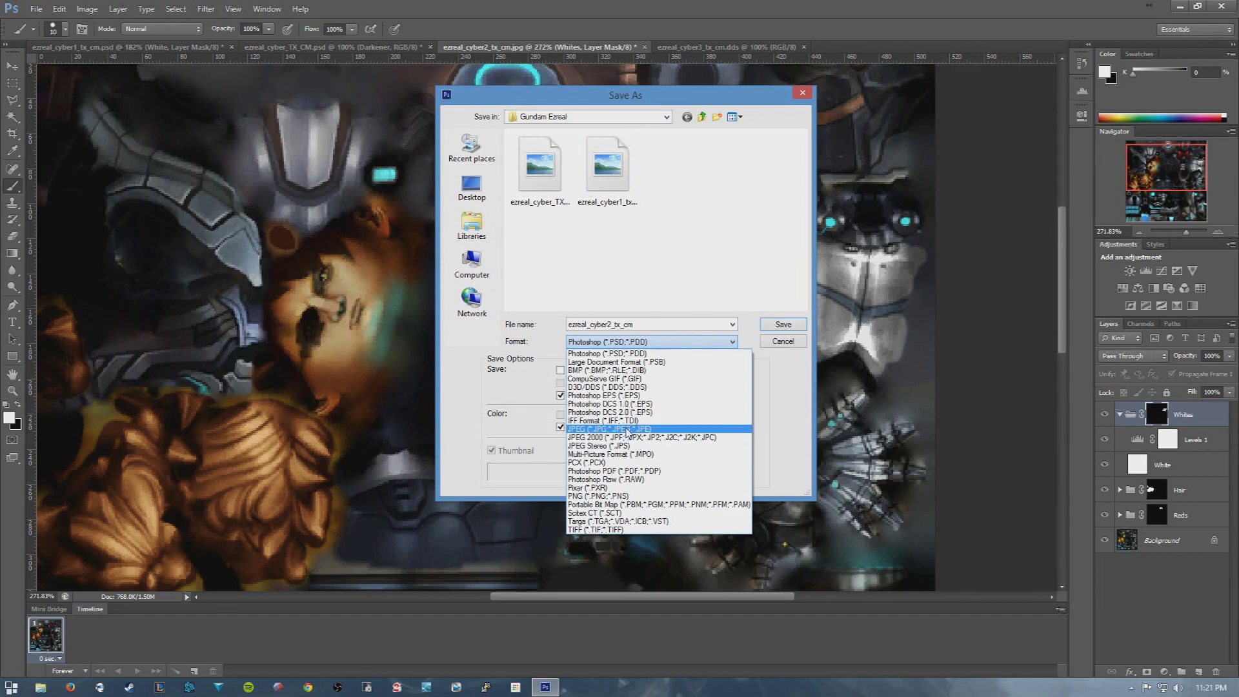
pyautogui.click(723, 416)
pyautogui.click(782, 326)
pyautogui.click(582, 266)
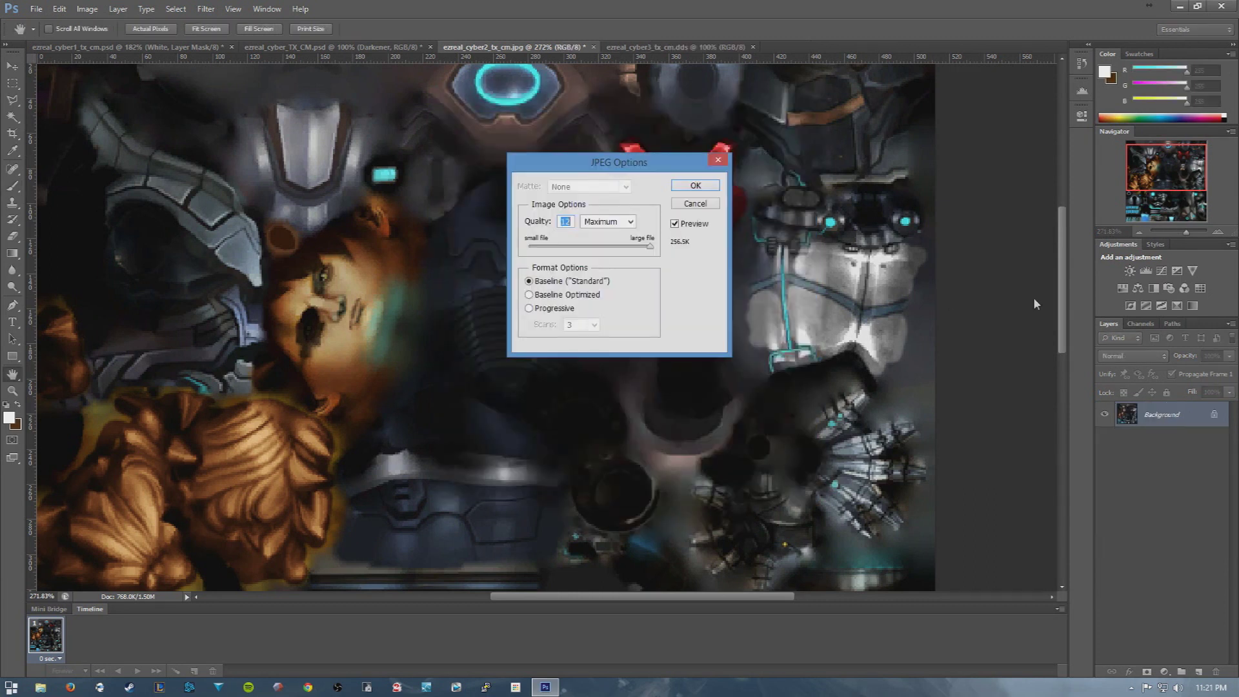
pyautogui.click(712, 185)
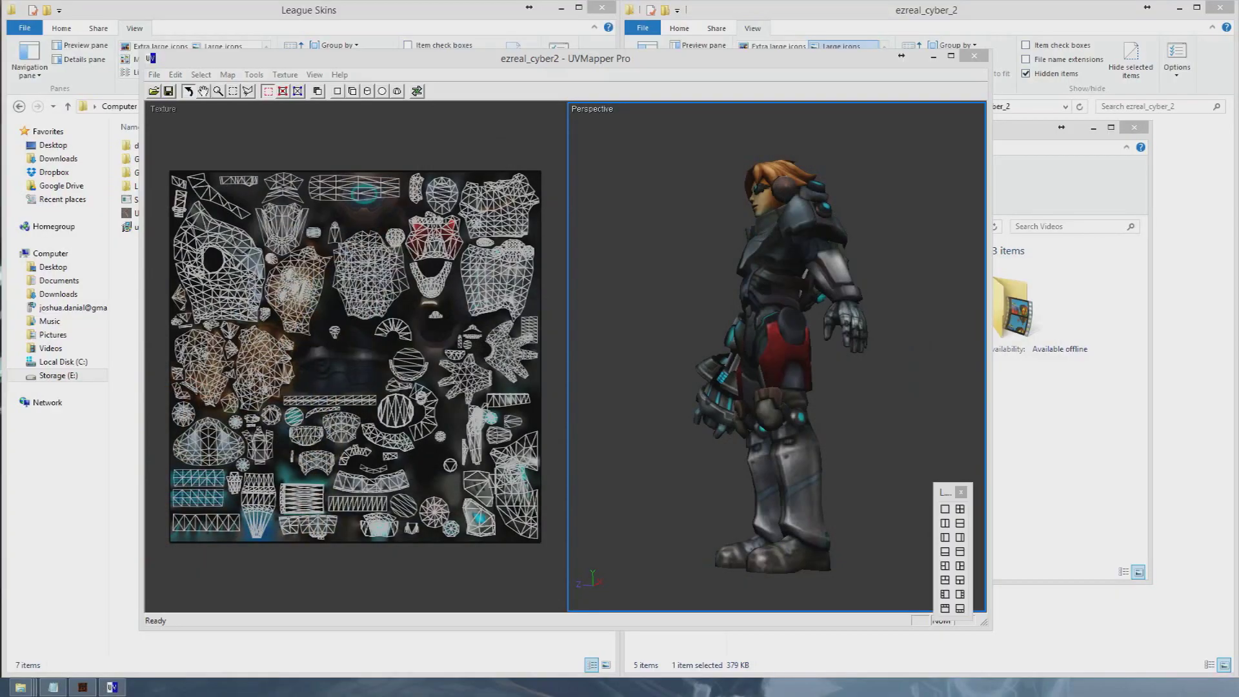
# Load the updated ezreal_cyber2 texture as the background in UVMapper and inspect the whitened armor on the model from several sides
pyautogui.doubleClick(471, 326)
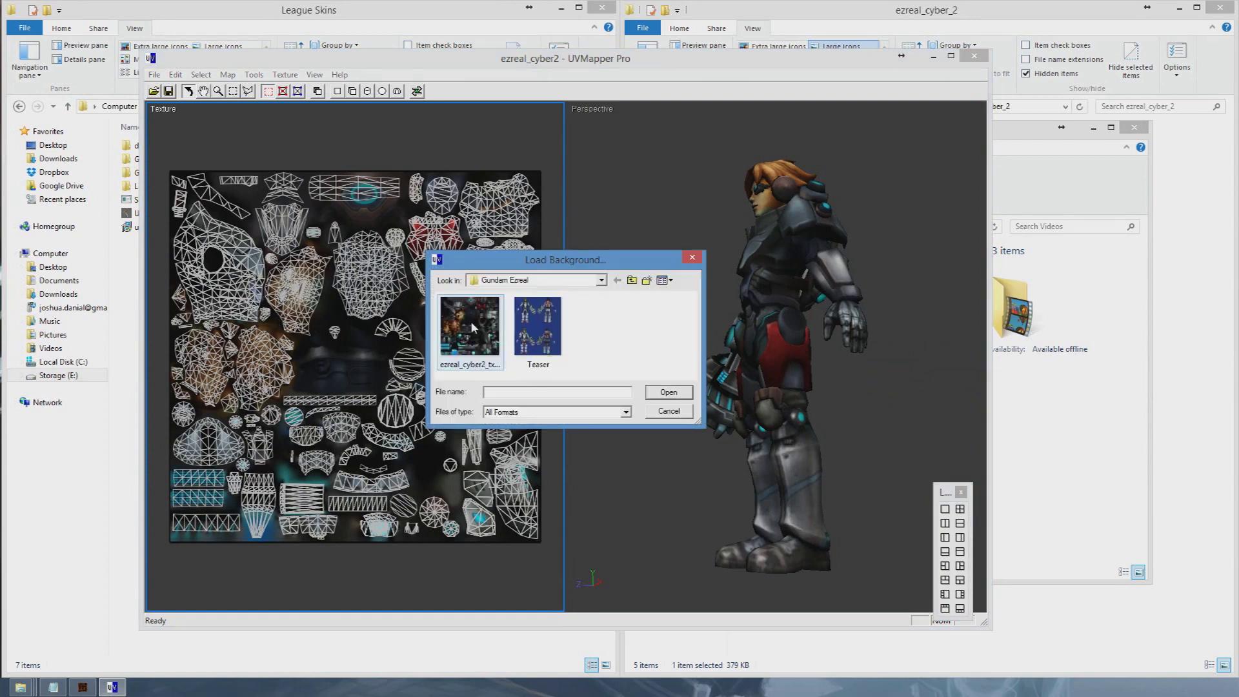
pyautogui.moveTo(788, 375); pyautogui.dragTo(862, 387)
pyautogui.scroll(-3, 860, 387)
pyautogui.moveTo(736, 387); pyautogui.dragTo(630, 362)
pyautogui.moveTo(713, 445); pyautogui.dragTo(680, 391)
pyautogui.moveTo(774, 387); pyautogui.dragTo(750, 374)
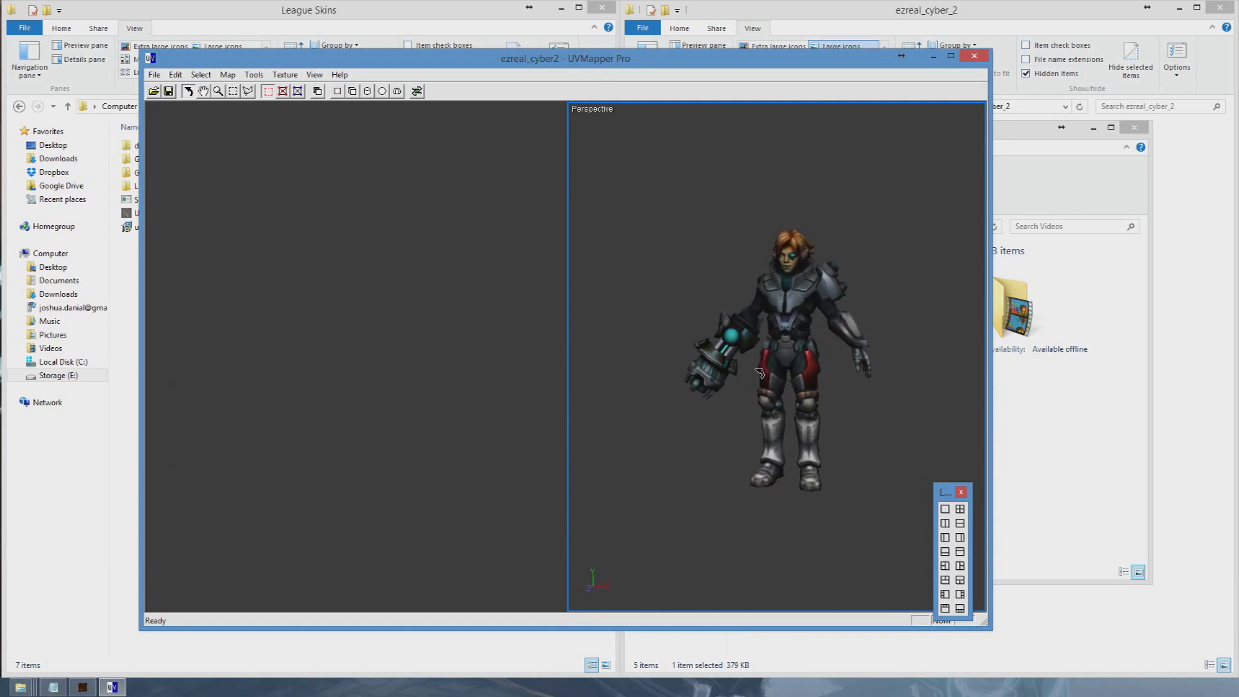
pyautogui.moveTo(839, 370); pyautogui.dragTo(862, 368)
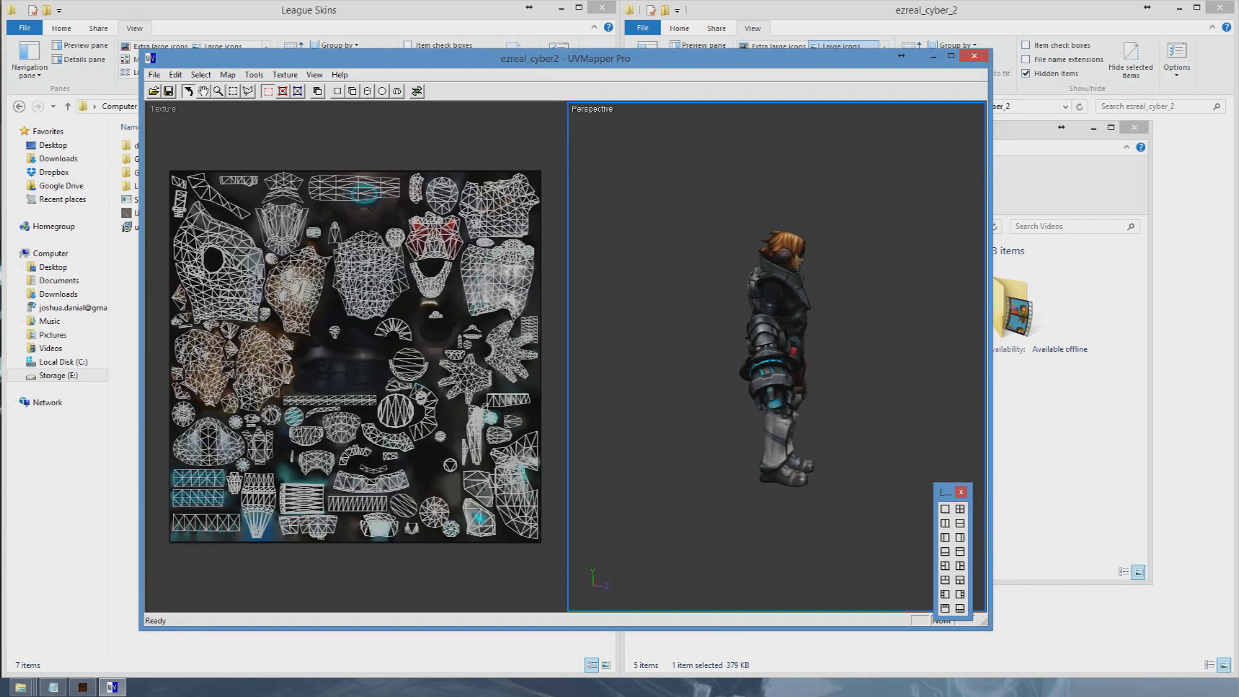
pyautogui.moveTo(780, 324); pyautogui.dragTo(870, 325)
pyautogui.moveTo(771, 405); pyautogui.dragTo(637, 374)
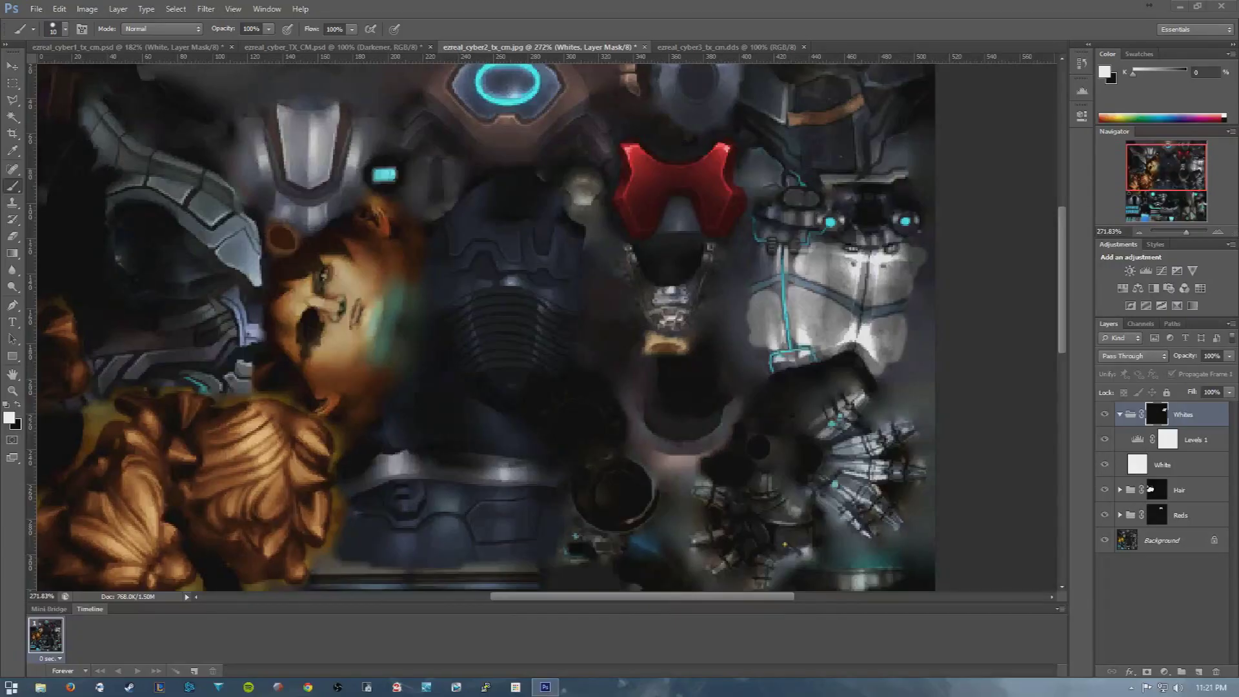
# In Photoshop, paint white on the Whites group's mask over the dark blue plate beside the hair
pyautogui.moveTo(1184, 162); pyautogui.dragTo(1175, 213)
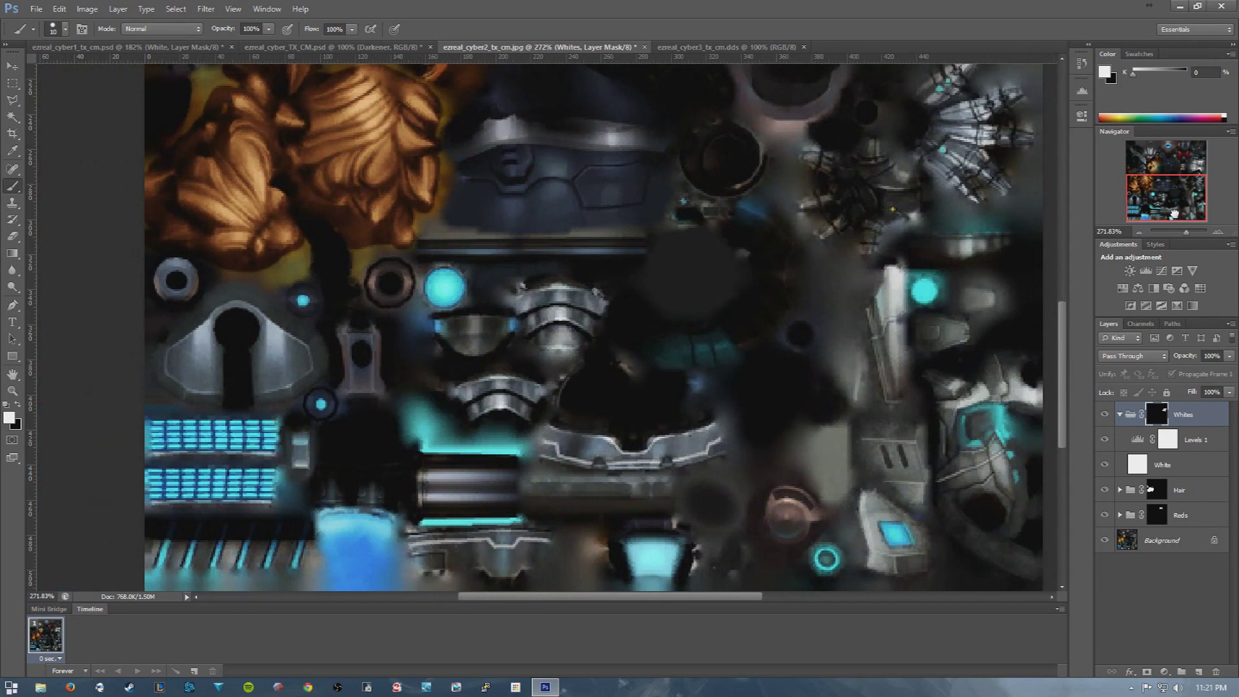
pyautogui.moveTo(1170, 211); pyautogui.dragTo(1167, 204)
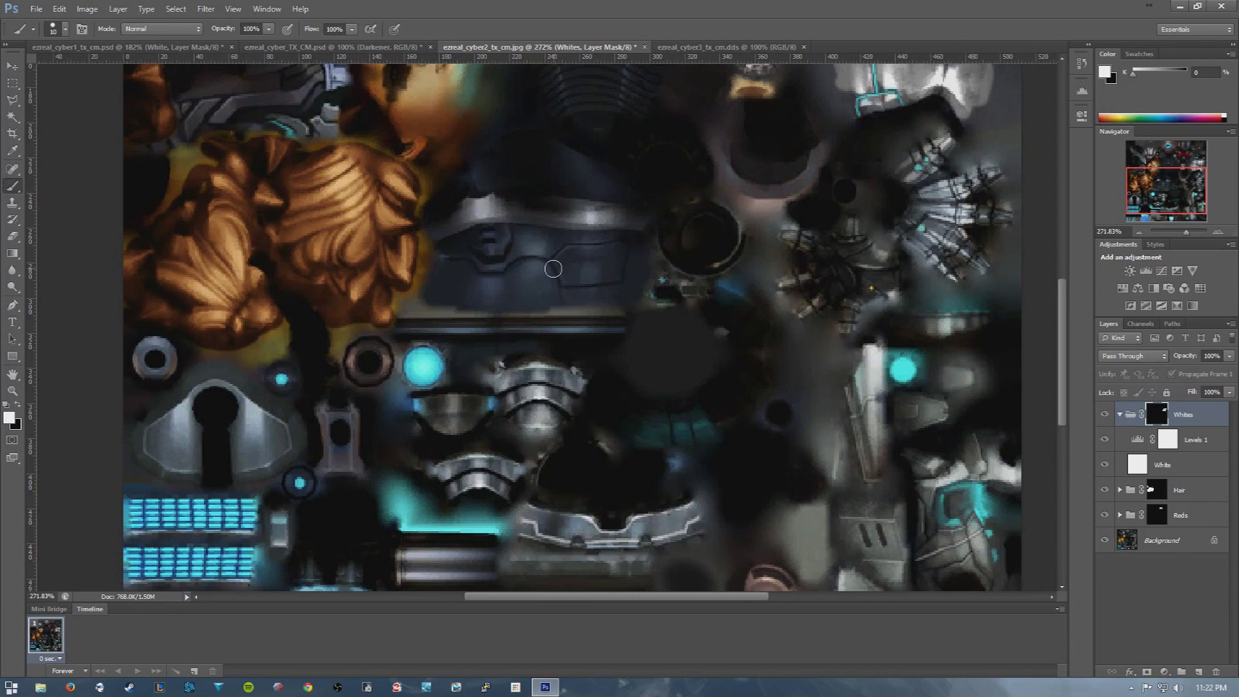
pyautogui.moveTo(549, 257)
pyautogui.mouseDown()
pyautogui.moveTo(474, 254)
pyautogui.moveTo(574, 252)
pyautogui.mouseUp()
pyautogui.moveTo(491, 242)
pyautogui.mouseDown()
pyautogui.moveTo(582, 248)
pyautogui.moveTo(493, 255)
pyautogui.moveTo(596, 268)
pyautogui.moveTo(479, 271)
pyautogui.moveTo(583, 293)
pyautogui.moveTo(471, 287)
pyautogui.moveTo(570, 293)
pyautogui.moveTo(501, 290)
pyautogui.moveTo(577, 258)
pyautogui.moveTo(486, 244)
pyautogui.moveTo(552, 245)
pyautogui.moveTo(578, 262)
pyautogui.moveTo(525, 261)
pyautogui.mouseUp()
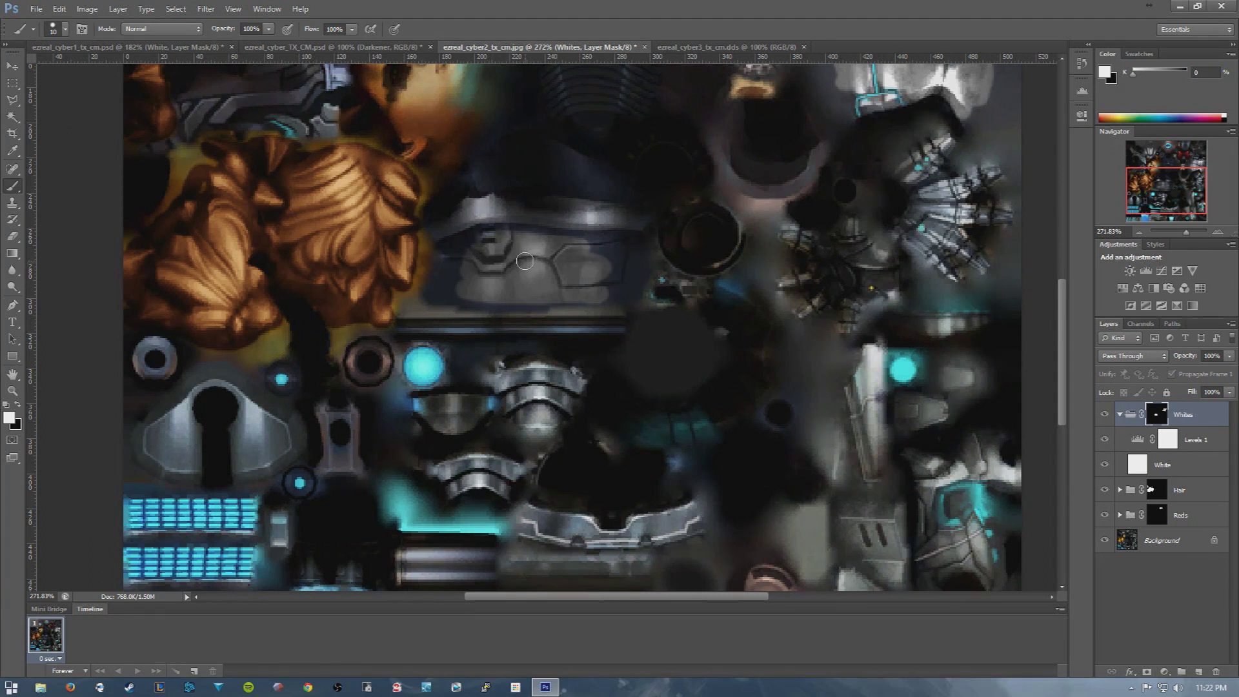
# Collapse the Whites group and create a new layer group above it named Glows
pyautogui.click(1121, 416)
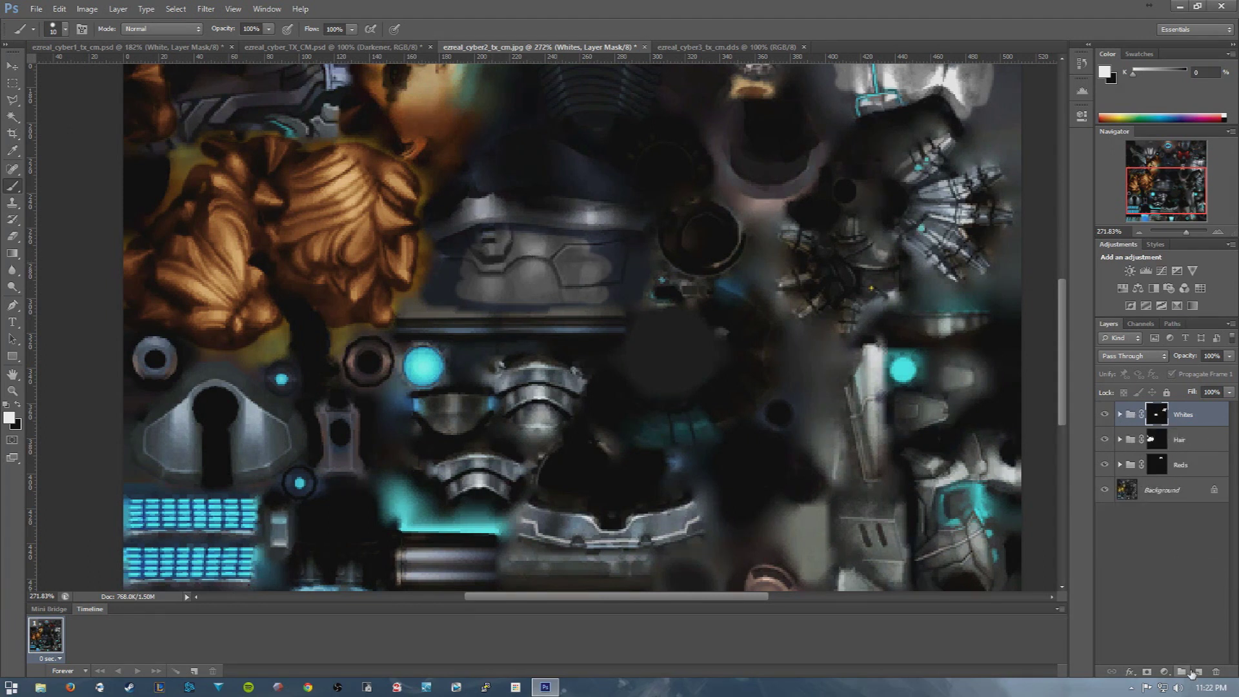
pyautogui.click(1182, 672)
pyautogui.doubleClick(1153, 409)
pyautogui.write('Glows')
pyautogui.press('Return')
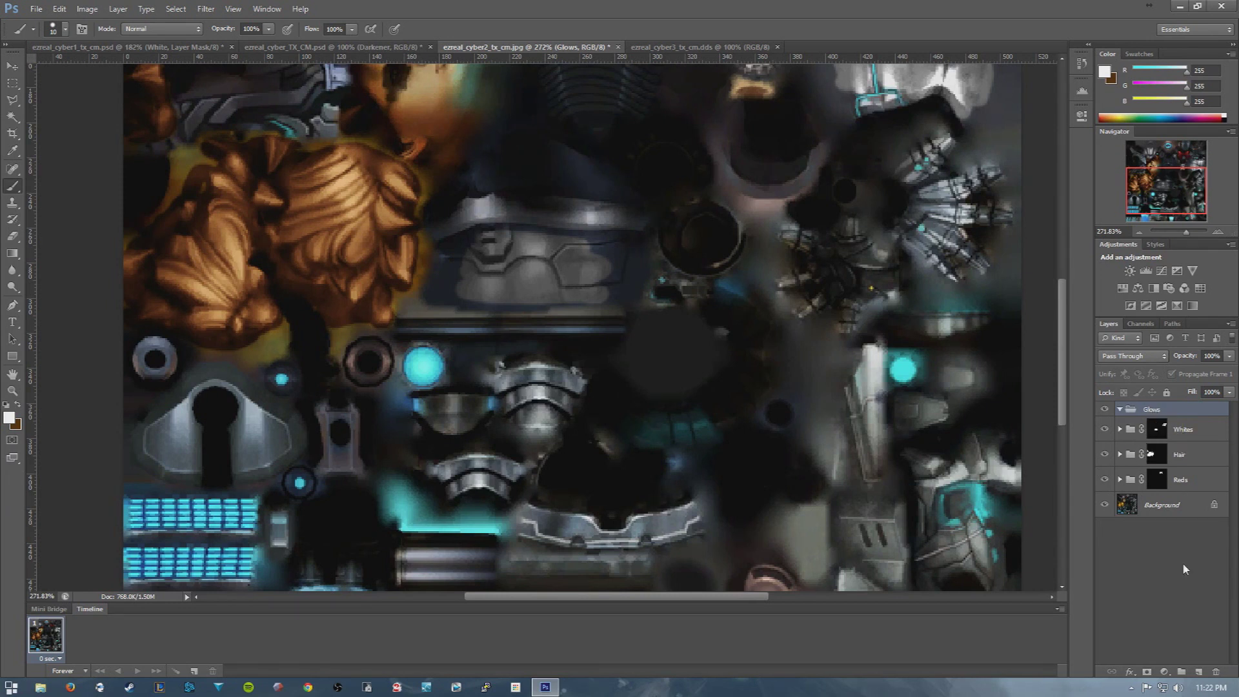
# Add a new layer inside the glow group and set the foreground colour to bright green, 0ade00, for the Brush tool
pyautogui.click(1199, 671)
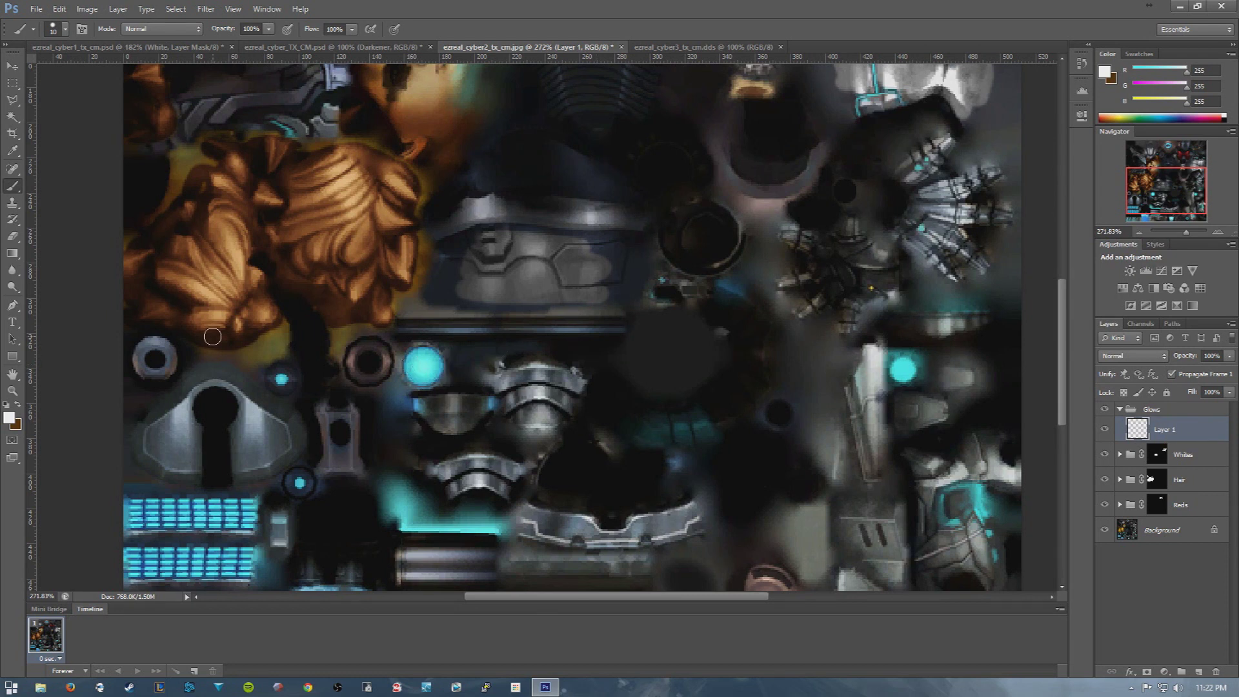
pyautogui.click(10, 416)
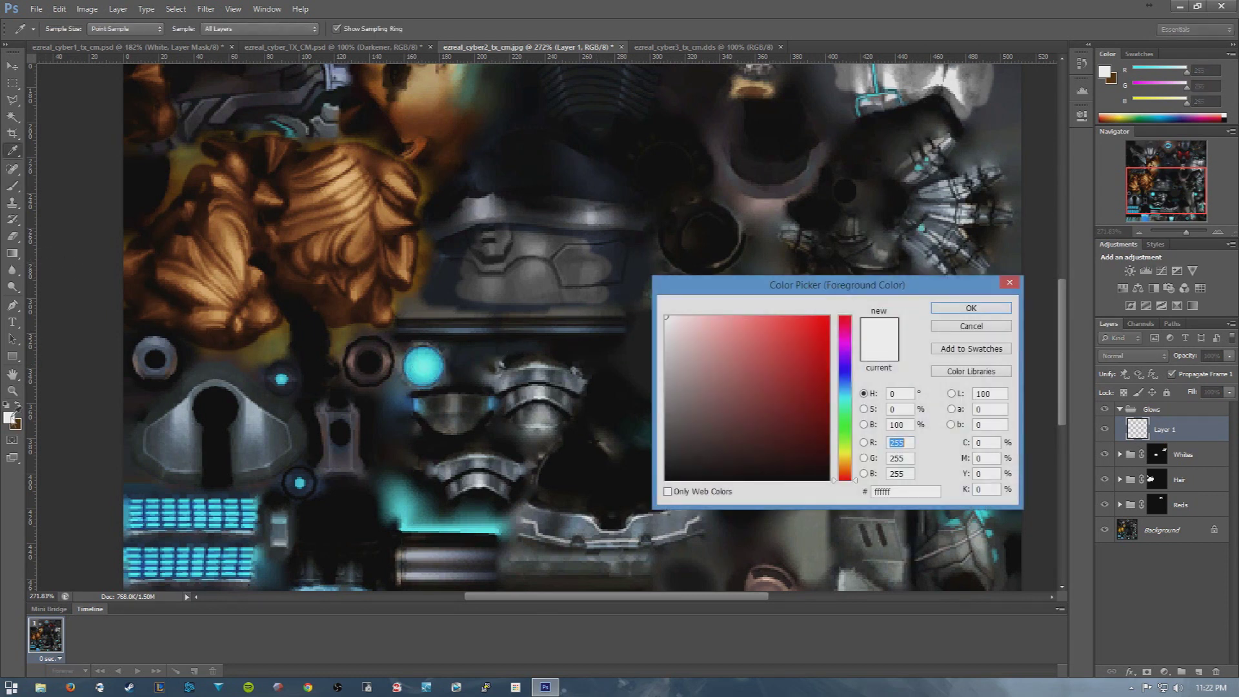
pyautogui.click(845, 426)
pyautogui.moveTo(788, 379); pyautogui.dragTo(825, 337)
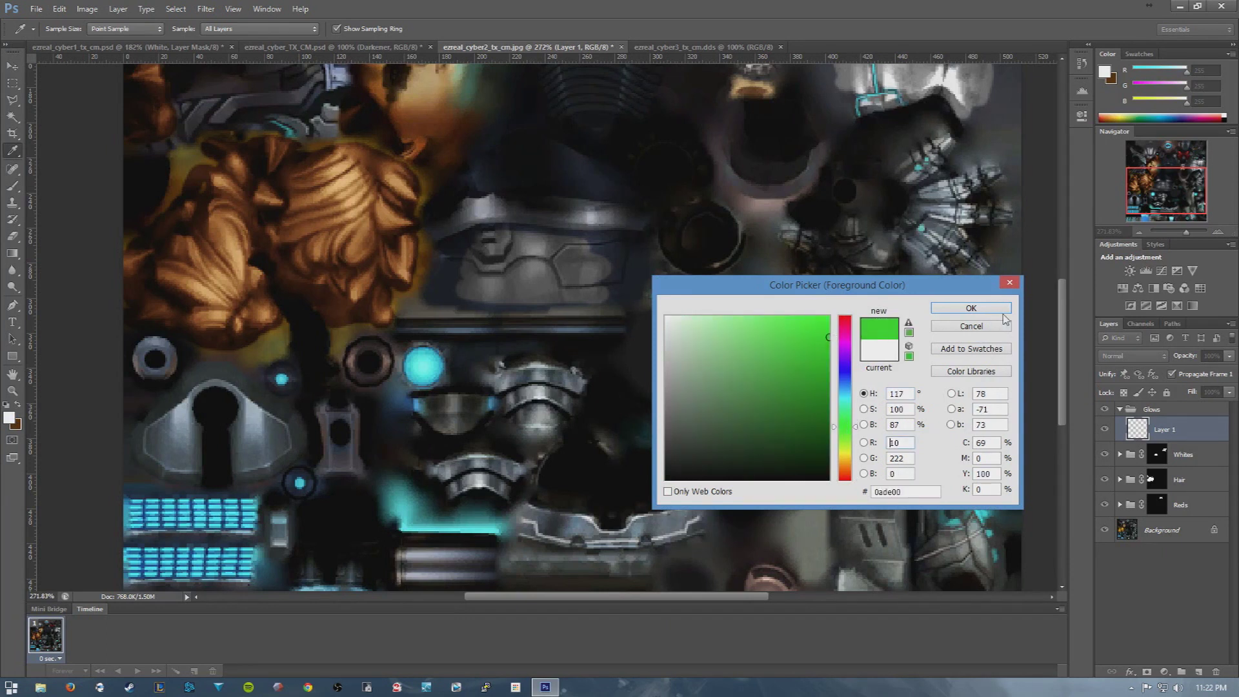
pyautogui.click(971, 307)
pyautogui.press('b')
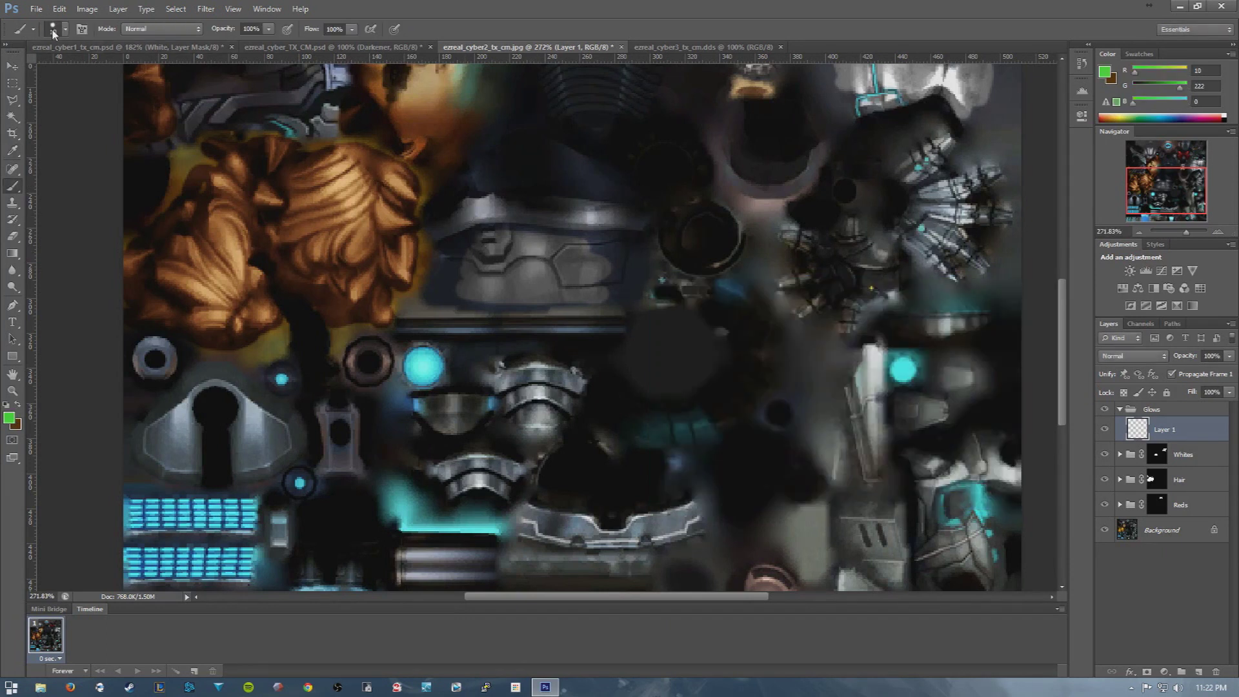
# Choose a soft round brush preset and paint a small green patch in the middle of the whitened plate beside the hair
pyautogui.click(67, 28)
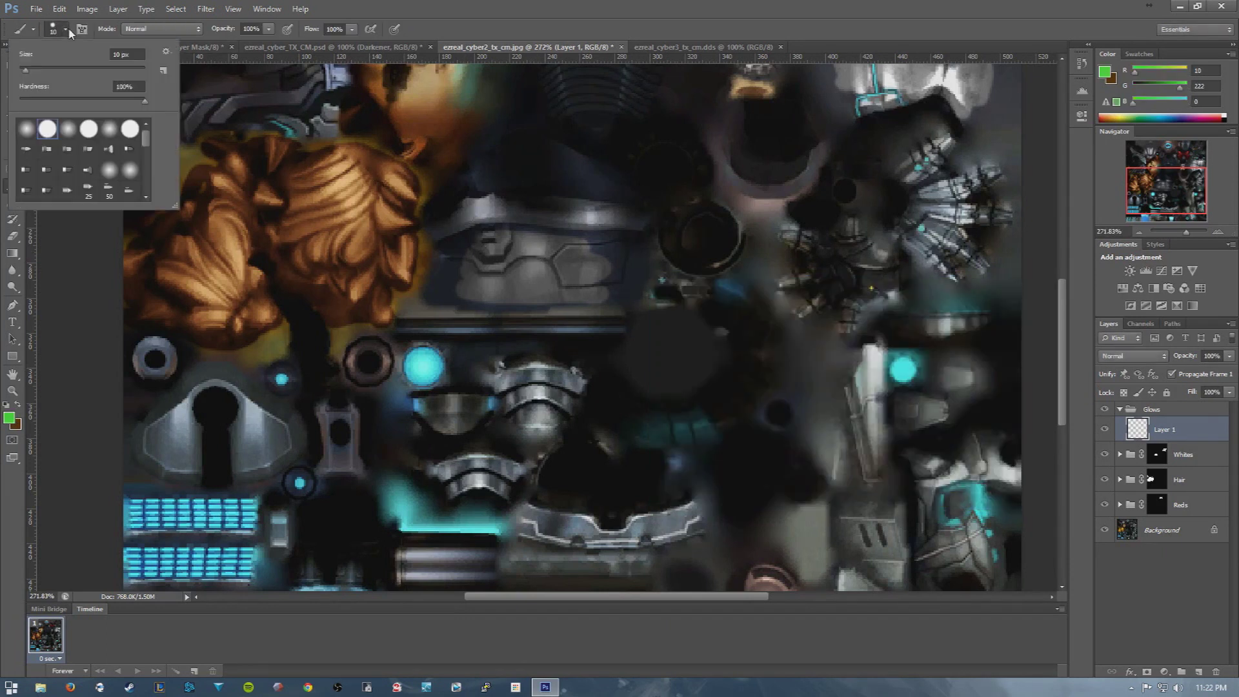
pyautogui.click(29, 131)
pyautogui.click(21, 106)
pyautogui.click(42, 127)
pyautogui.click(494, 286)
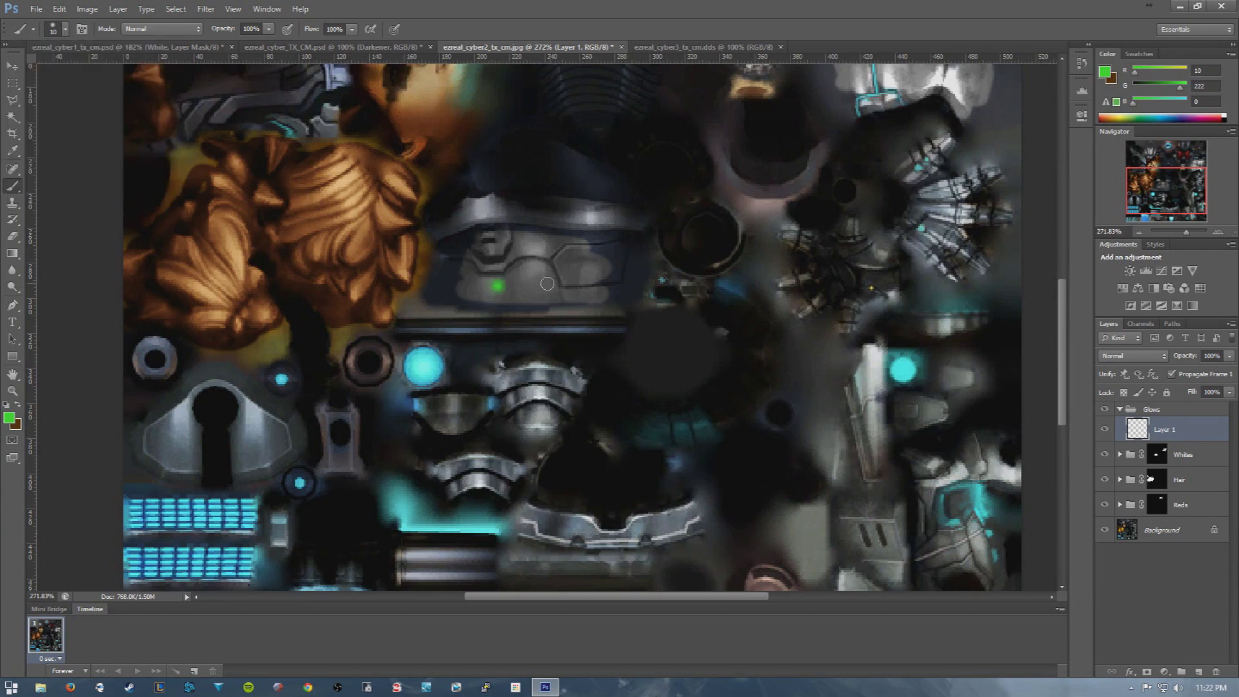
pyautogui.hotkey('ctrl', 'z')
pyautogui.moveTo(531, 256)
pyautogui.mouseDown()
pyautogui.moveTo(545, 250)
pyautogui.moveTo(526, 275)
pyautogui.moveTo(548, 267)
pyautogui.moveTo(527, 247)
pyautogui.mouseUp()
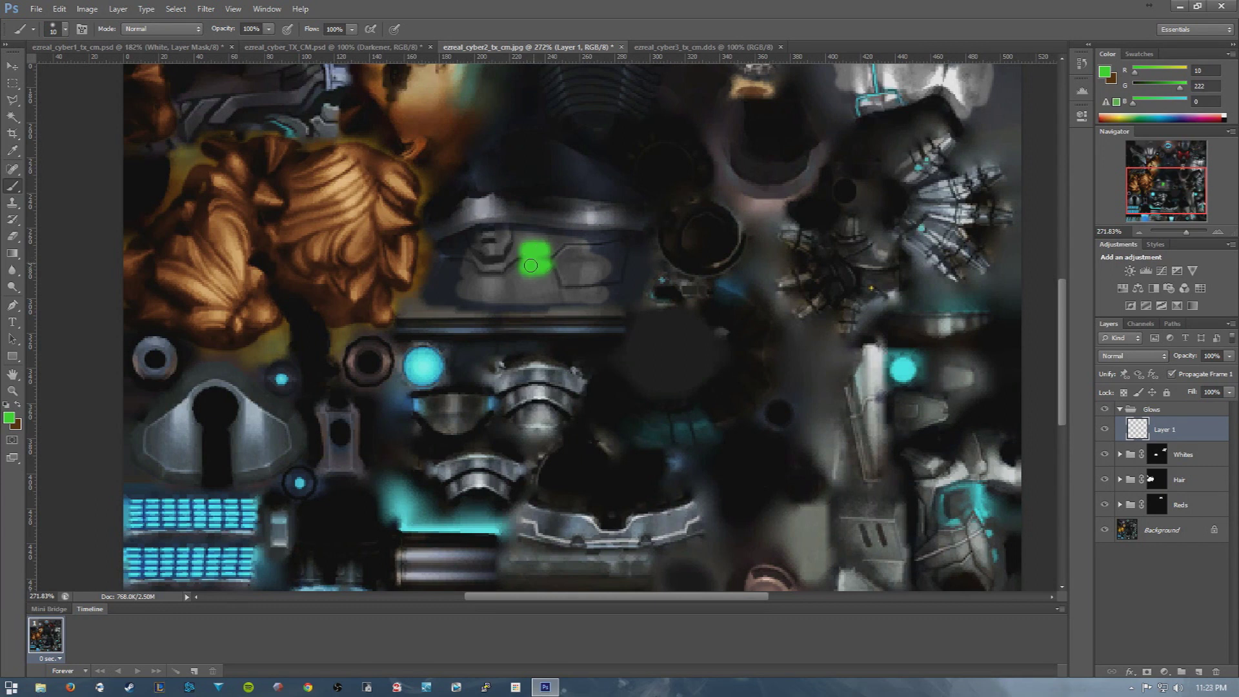
# Apply a Gaussian Blur to the green patch on Layer 1
pyautogui.click(213, 9)
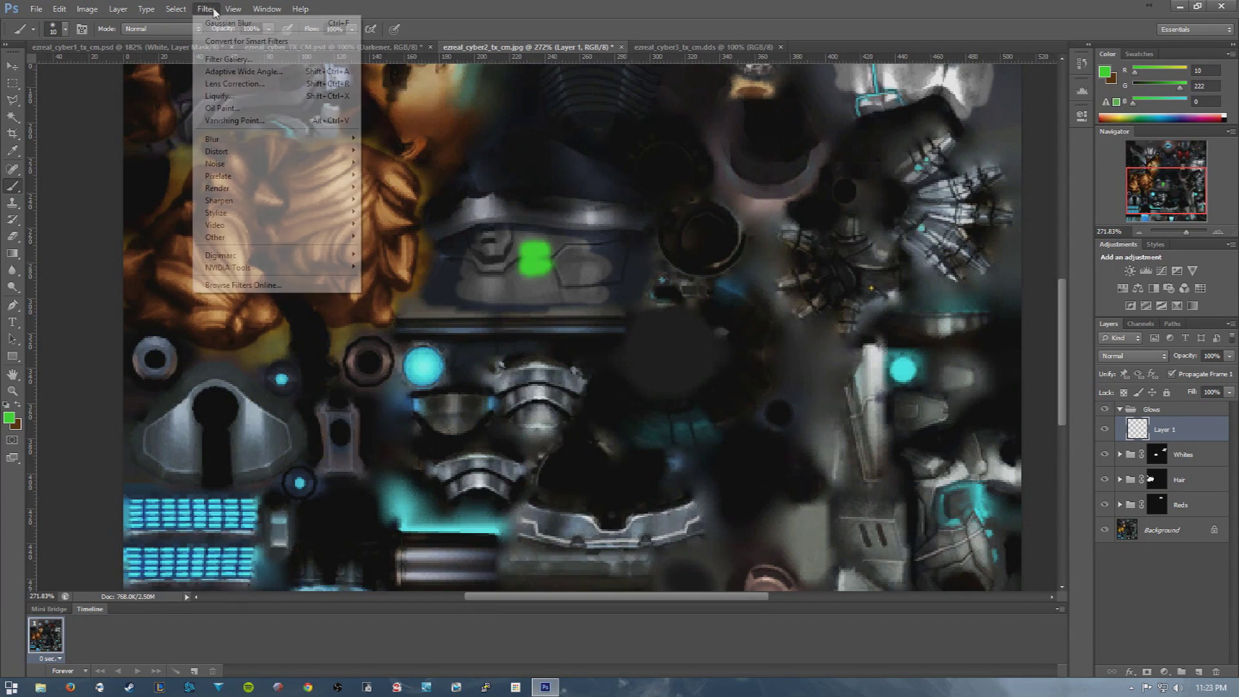
pyautogui.moveTo(248, 139)
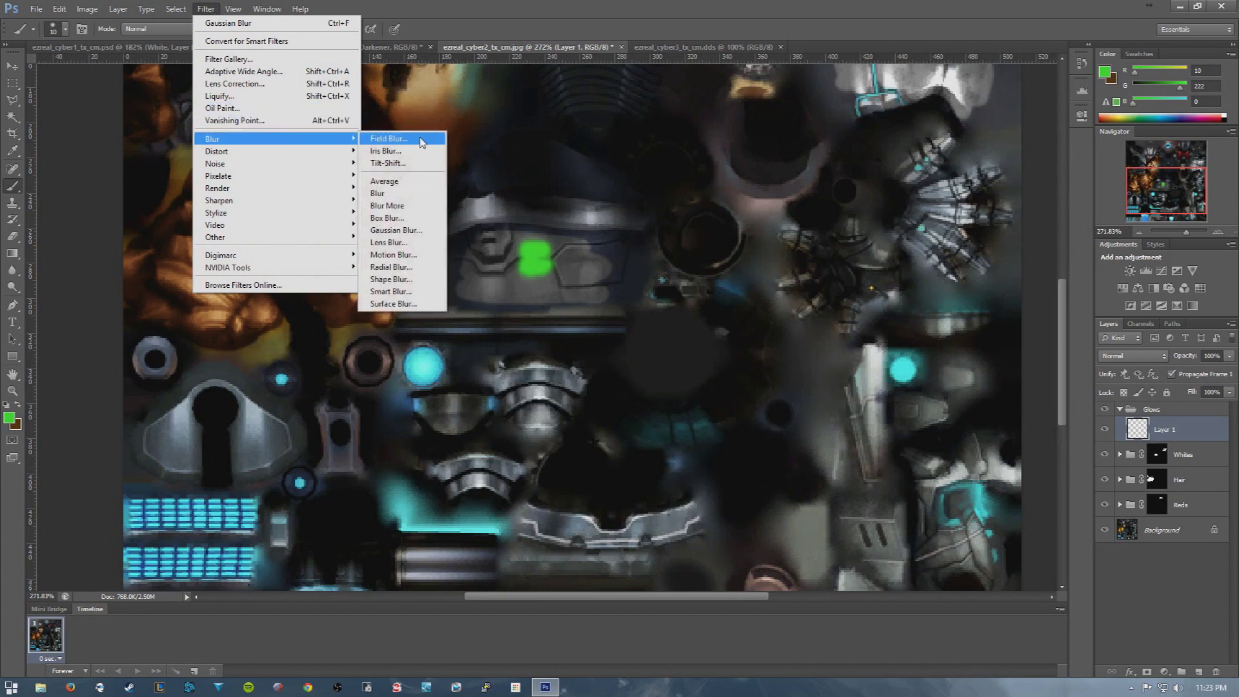
pyautogui.click(415, 233)
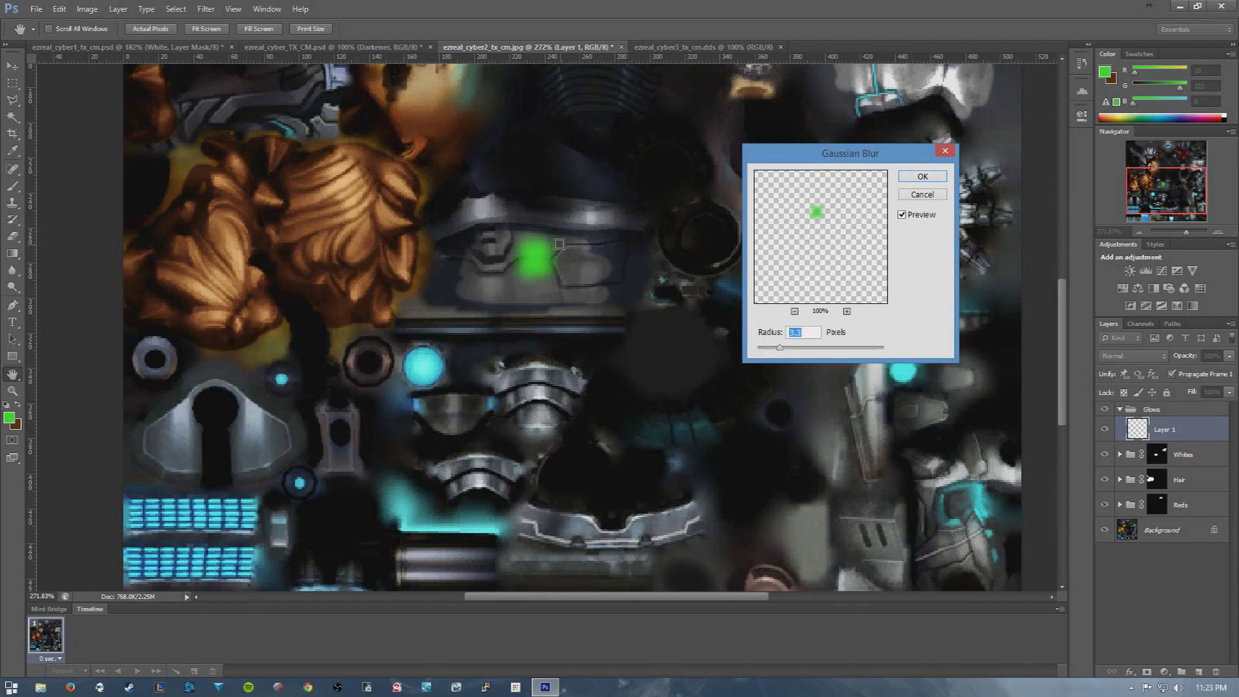
pyautogui.click(923, 177)
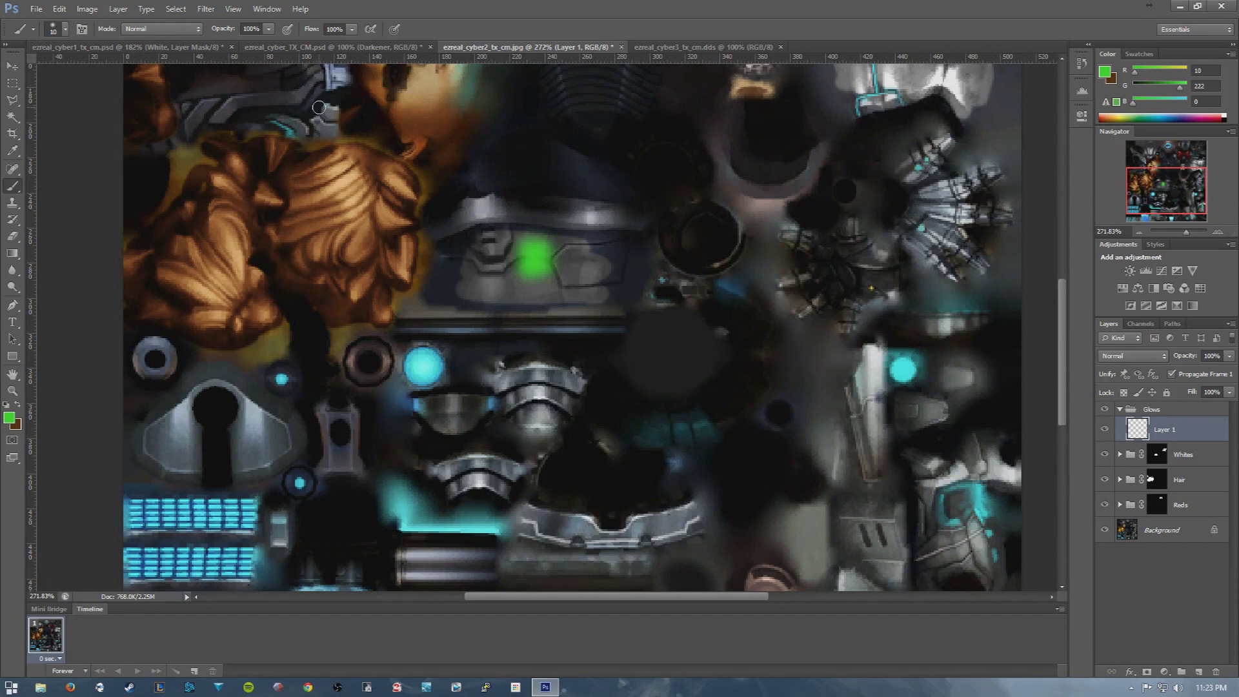
# Cancel the Fade command and apply a second, stronger Gaussian Blur to the green patch, trying a 10-pixel radius before lowering it
pyautogui.hotkey('shift', 'ctrl', 'f')
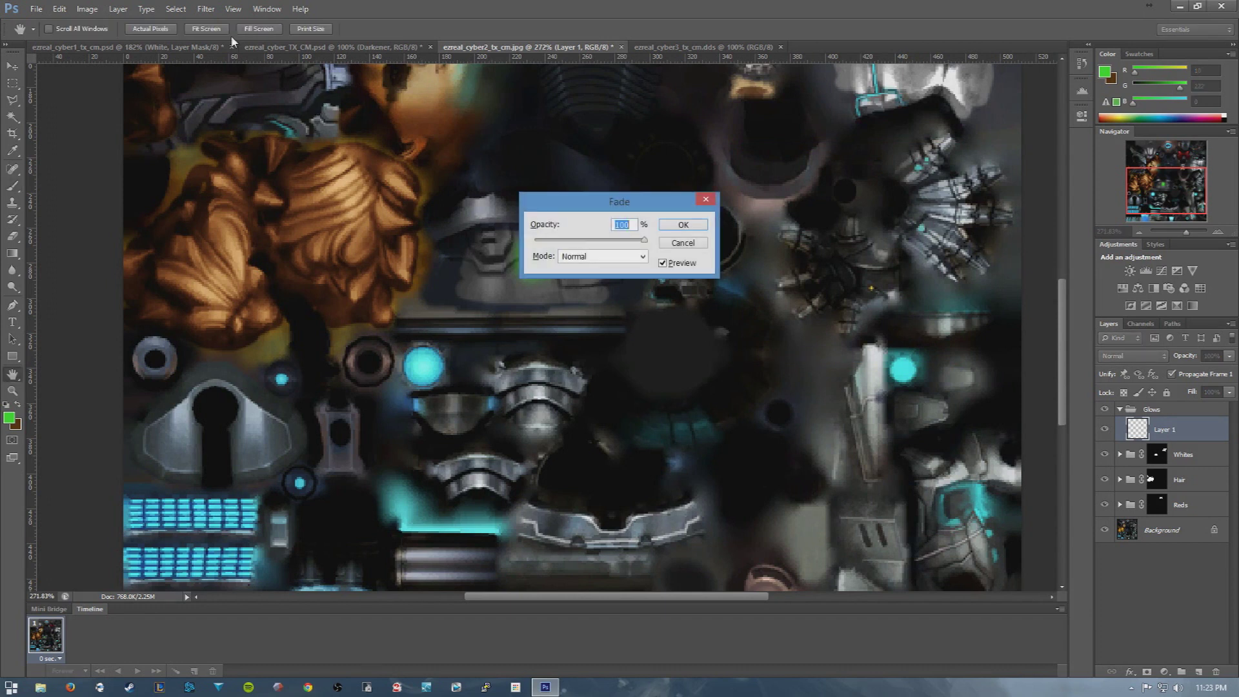
pyautogui.click(691, 244)
pyautogui.hotkey('ctrl', 'alt', 'f')
pyautogui.moveTo(839, 149); pyautogui.dragTo(803, 151)
pyautogui.moveTo(752, 347)
pyautogui.mouseDown()
pyautogui.moveTo(805, 348)
pyautogui.moveTo(773, 348)
pyautogui.mouseUp()
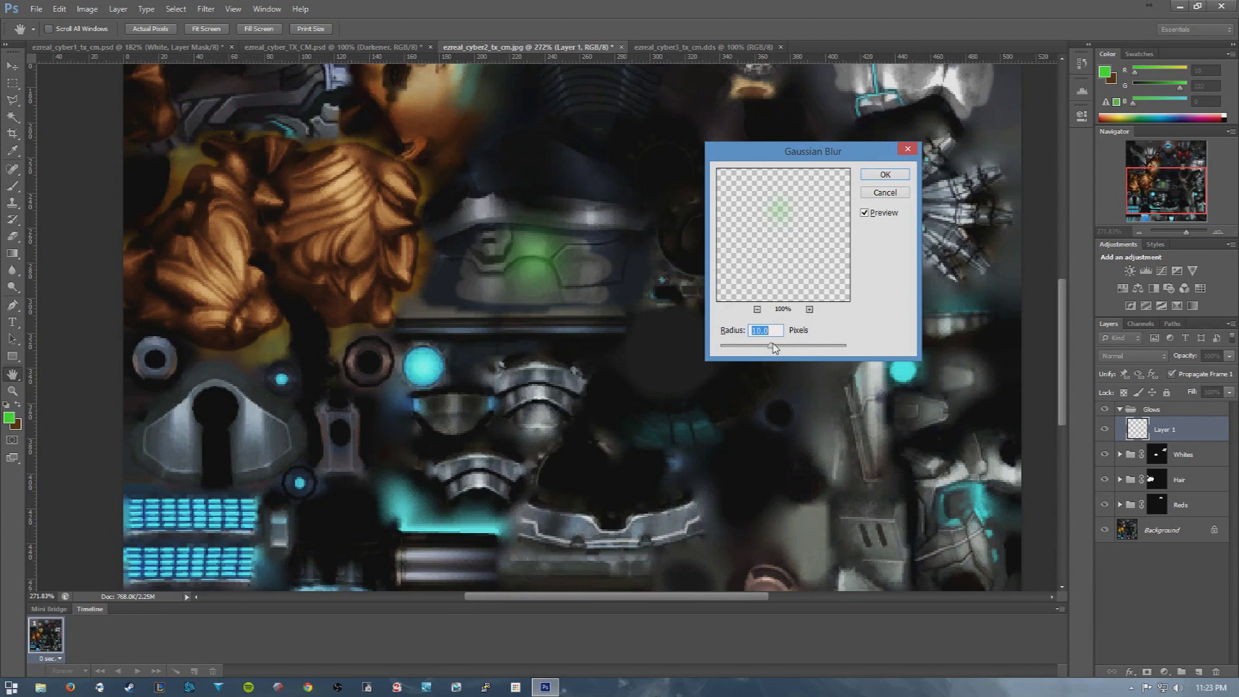
pyautogui.moveTo(766, 344); pyautogui.dragTo(756, 347)
pyautogui.click(890, 173)
# Add a green dab at the centre of the blurred patch and set Layer 1's blend mode to Soft Light
pyautogui.moveTo(537, 264); pyautogui.dragTo(539, 263)
pyautogui.click(1133, 355)
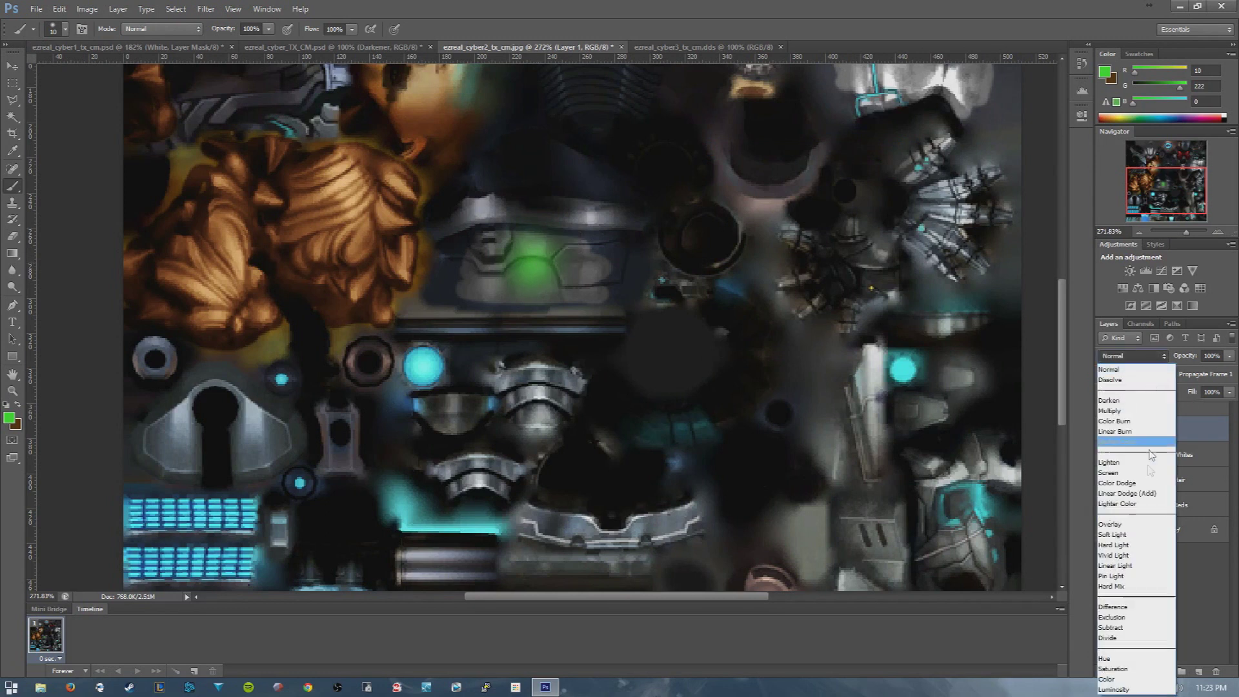
pyautogui.click(1134, 538)
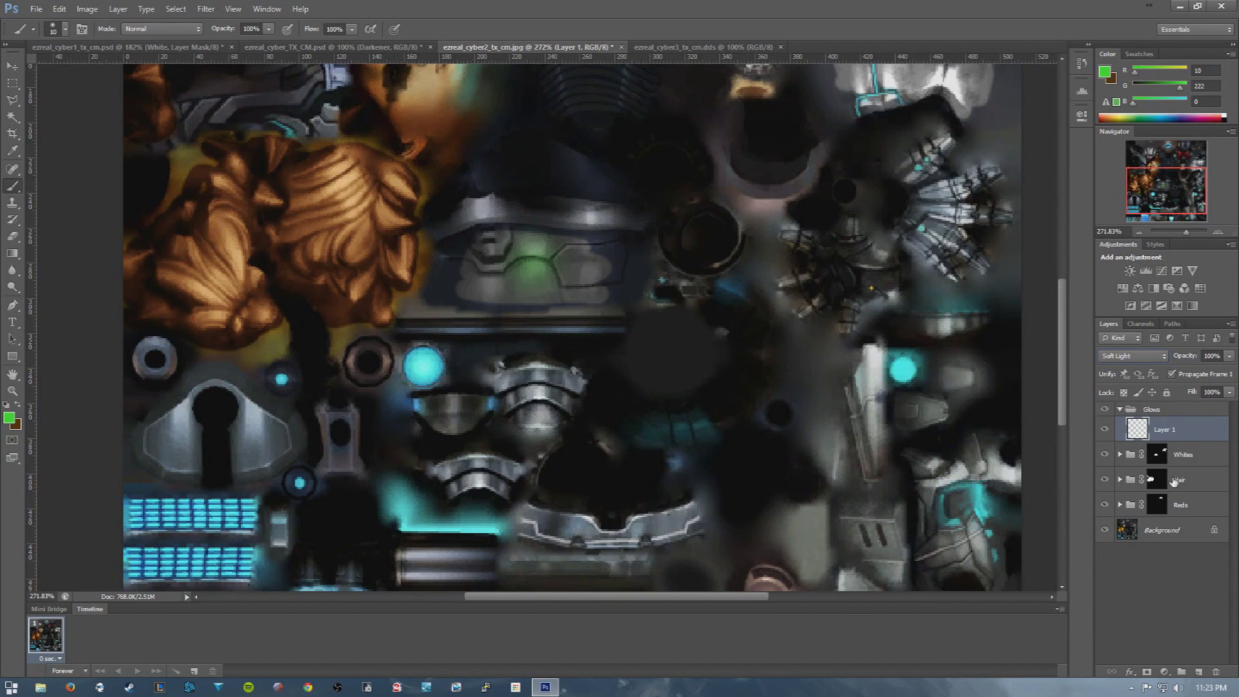
# Paint black on the Whites group's mask over the plate beside the hair to remove its whitening
pyautogui.click(1160, 504)
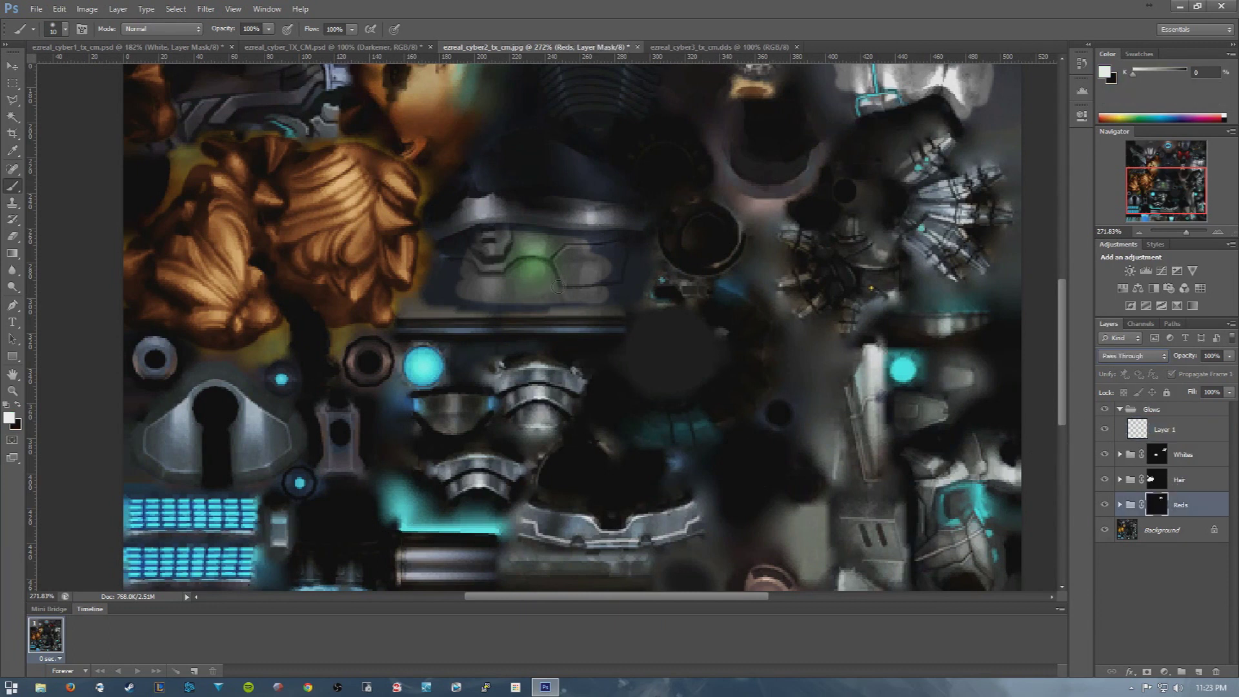
pyautogui.click(1156, 458)
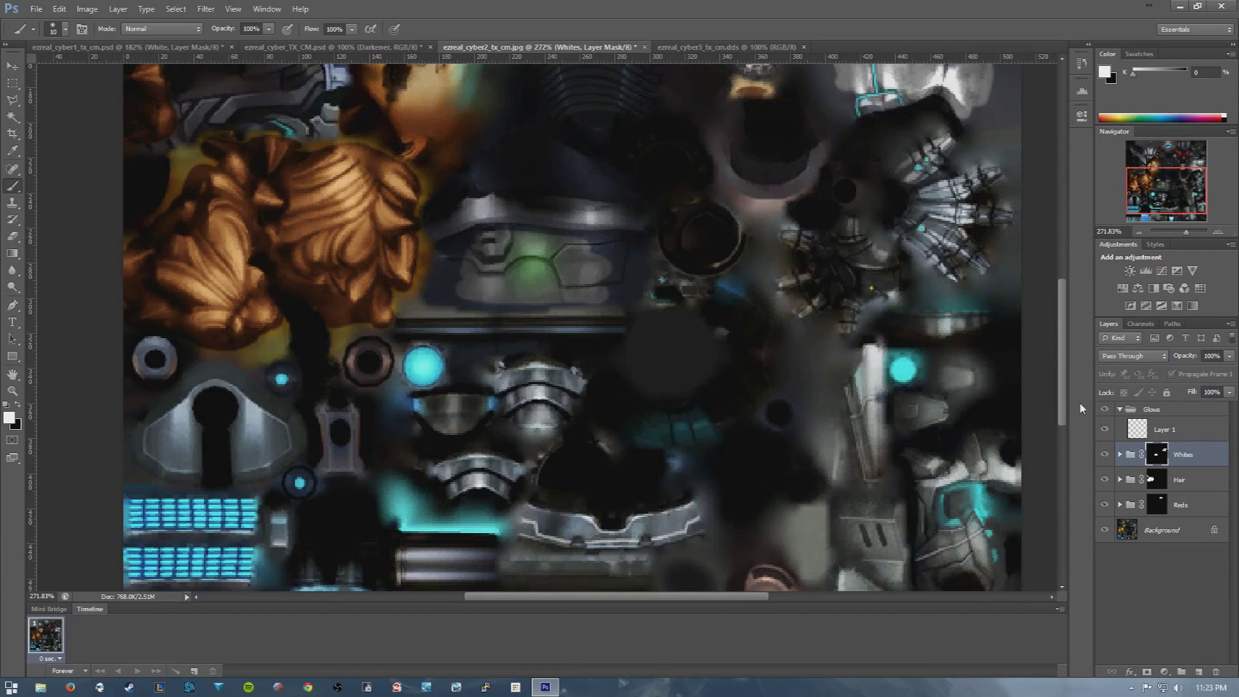
pyautogui.click(1171, 452)
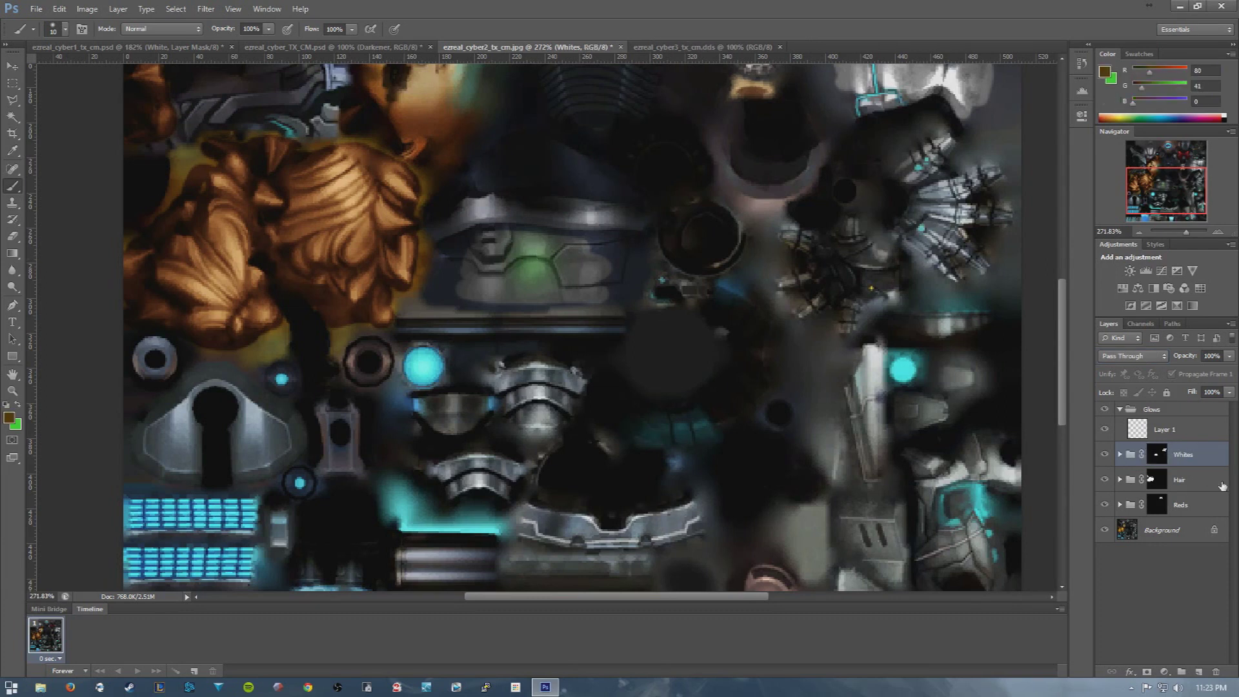
pyautogui.click(1161, 457)
pyautogui.press('x')
pyautogui.moveTo(551, 258)
pyautogui.mouseDown()
pyautogui.moveTo(437, 239)
pyautogui.moveTo(544, 243)
pyautogui.moveTo(572, 260)
pyautogui.moveTo(530, 268)
pyautogui.moveTo(523, 302)
pyautogui.moveTo(510, 282)
pyautogui.moveTo(475, 295)
pyautogui.mouseUp()
pyautogui.moveTo(591, 277)
pyautogui.mouseDown()
pyautogui.moveTo(600, 261)
pyautogui.moveTo(597, 302)
pyautogui.mouseUp()
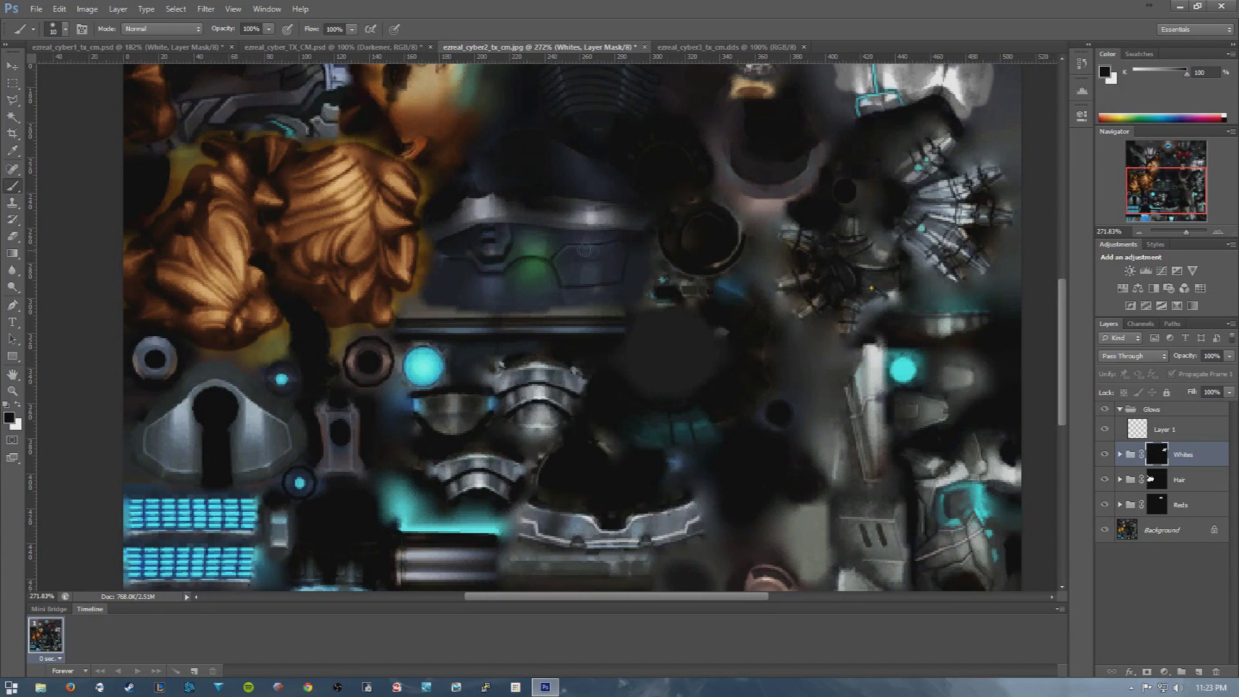
# Paint white on the Reds group's mask around the green glow to tint the middle of the plate red
pyautogui.click(1189, 504)
pyautogui.press('x')
pyautogui.moveTo(504, 275)
pyautogui.mouseDown()
pyautogui.moveTo(549, 276)
pyautogui.moveTo(555, 245)
pyautogui.moveTo(536, 237)
pyautogui.moveTo(571, 289)
pyautogui.moveTo(506, 278)
pyautogui.mouseUp()
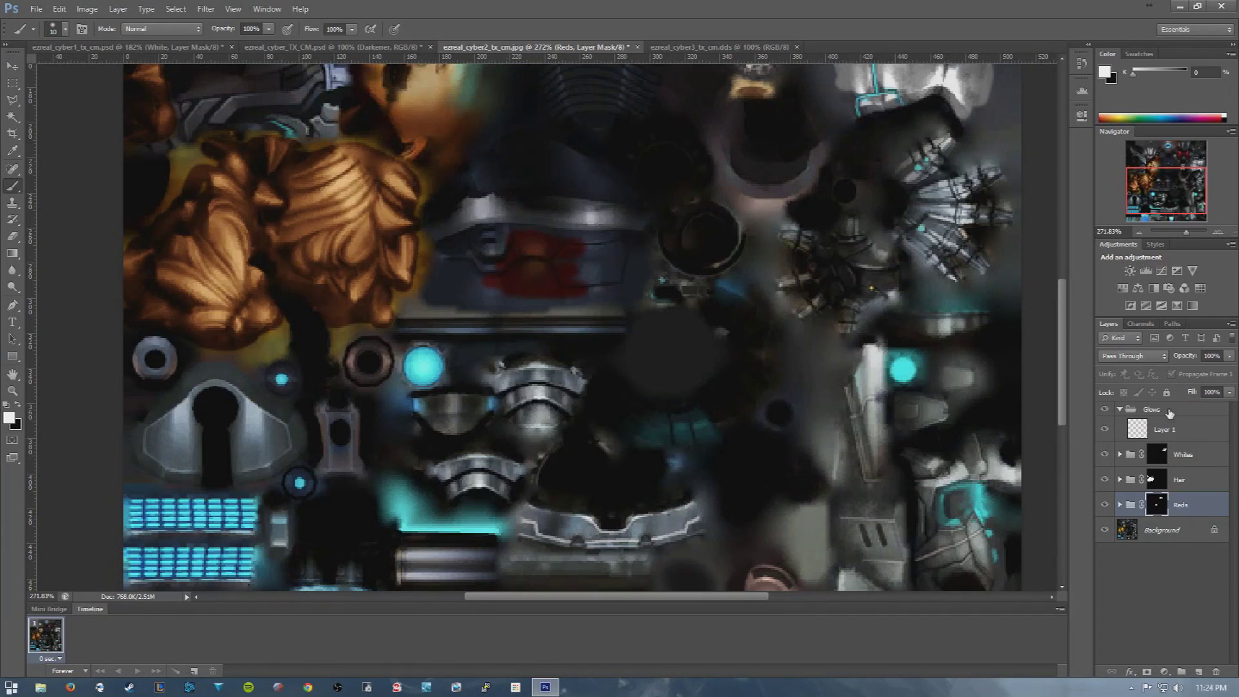
# Try the Overlay blend mode on Layer 1, set it to Normal with 44% opacity, and collapse the Glow group
pyautogui.click(1177, 429)
pyautogui.click(1143, 361)
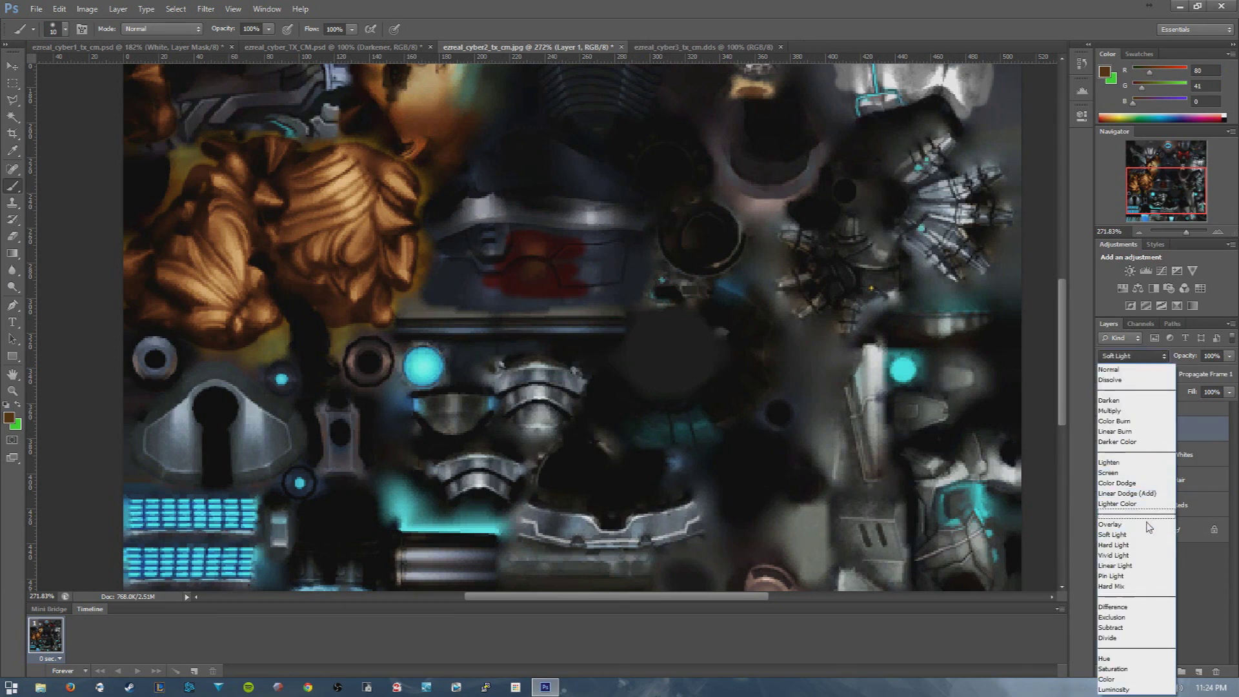
pyautogui.click(1123, 524)
pyautogui.click(1139, 359)
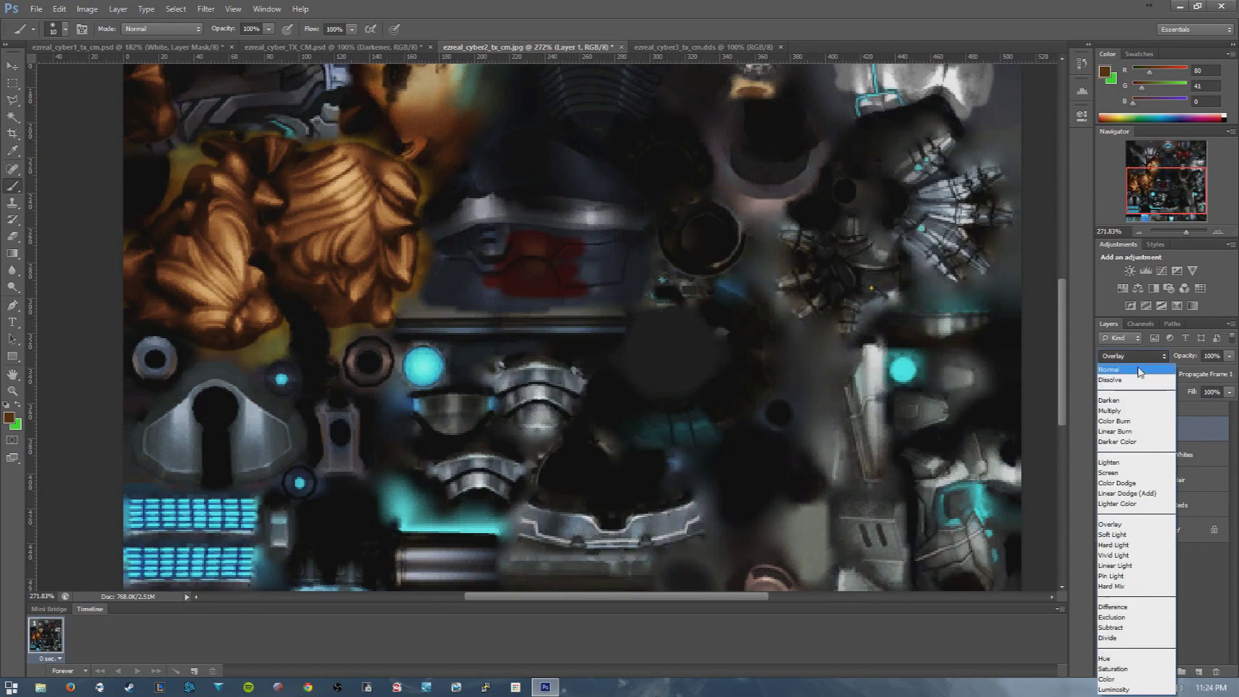
pyautogui.click(1139, 369)
pyautogui.moveTo(1226, 373); pyautogui.dragTo(1210, 373)
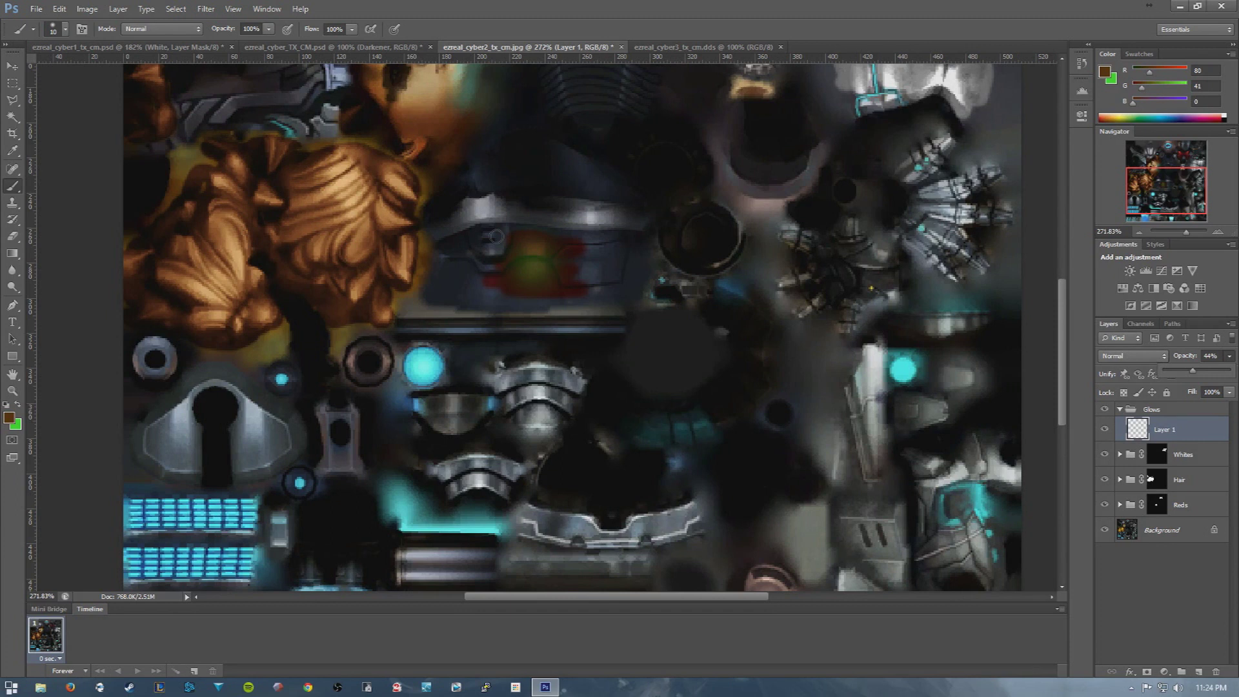
pyautogui.moveTo(1064, 321); pyautogui.dragTo(1059, 281)
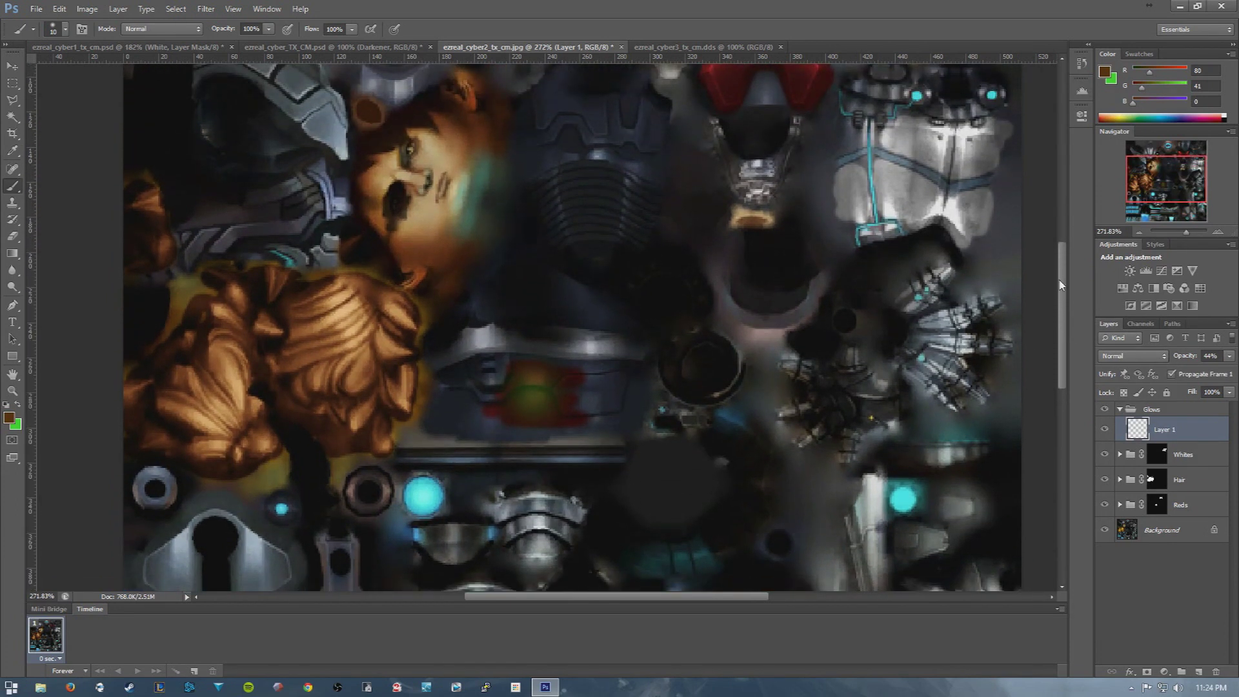
pyautogui.click(1120, 410)
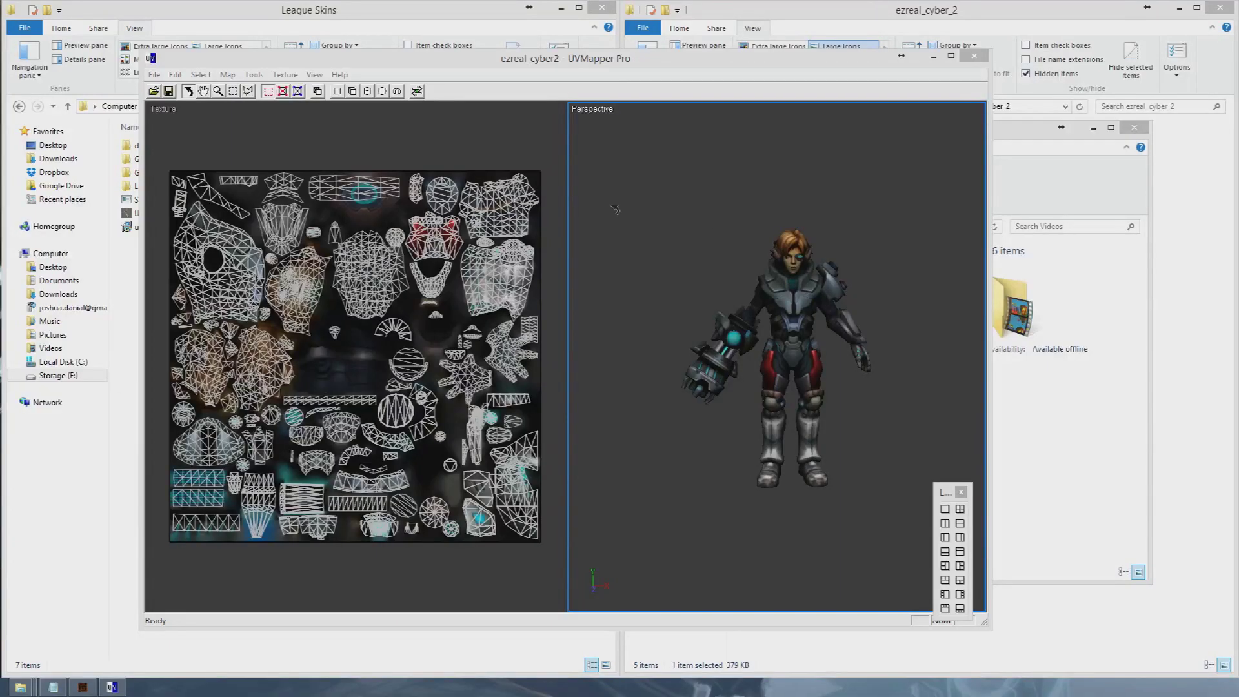
# Rotate the character model in UVMapper Pro's perspective view to examine the recolored texture from several sides
pyautogui.moveTo(811, 317); pyautogui.dragTo(770, 337)
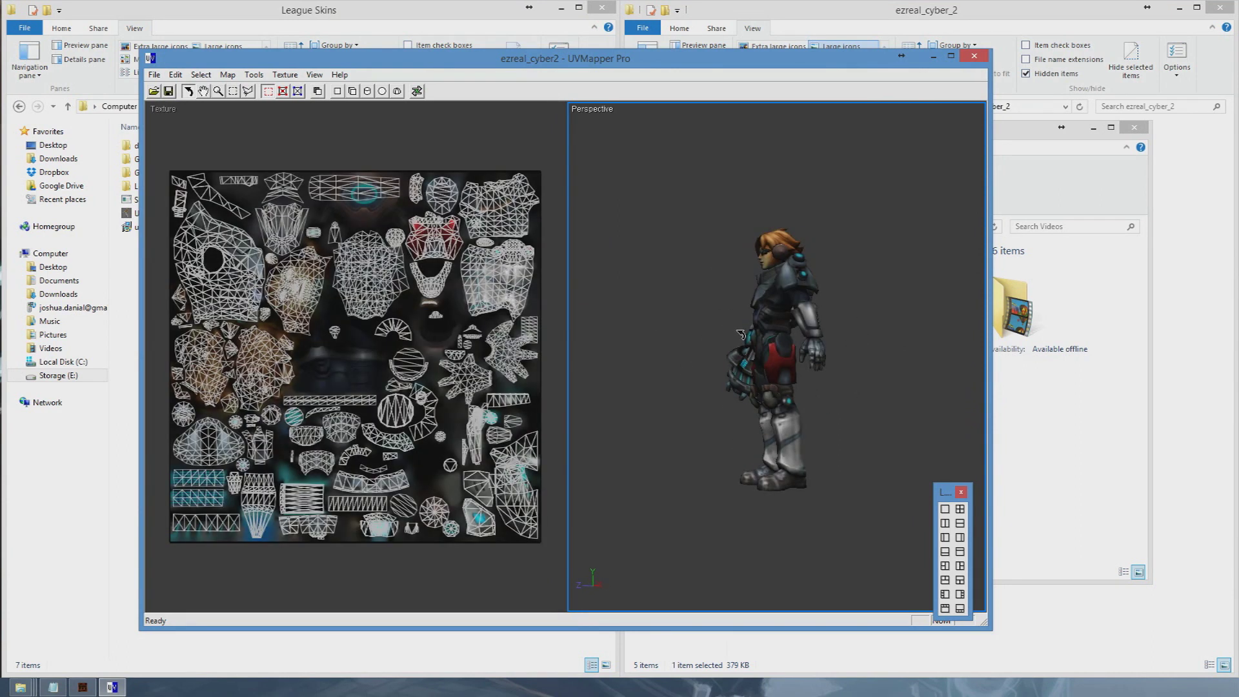
pyautogui.moveTo(721, 341); pyautogui.dragTo(897, 335)
pyautogui.moveTo(652, 331); pyautogui.dragTo(806, 327)
pyautogui.moveTo(669, 336); pyautogui.dragTo(630, 343)
pyautogui.moveTo(792, 359); pyautogui.dragTo(793, 360)
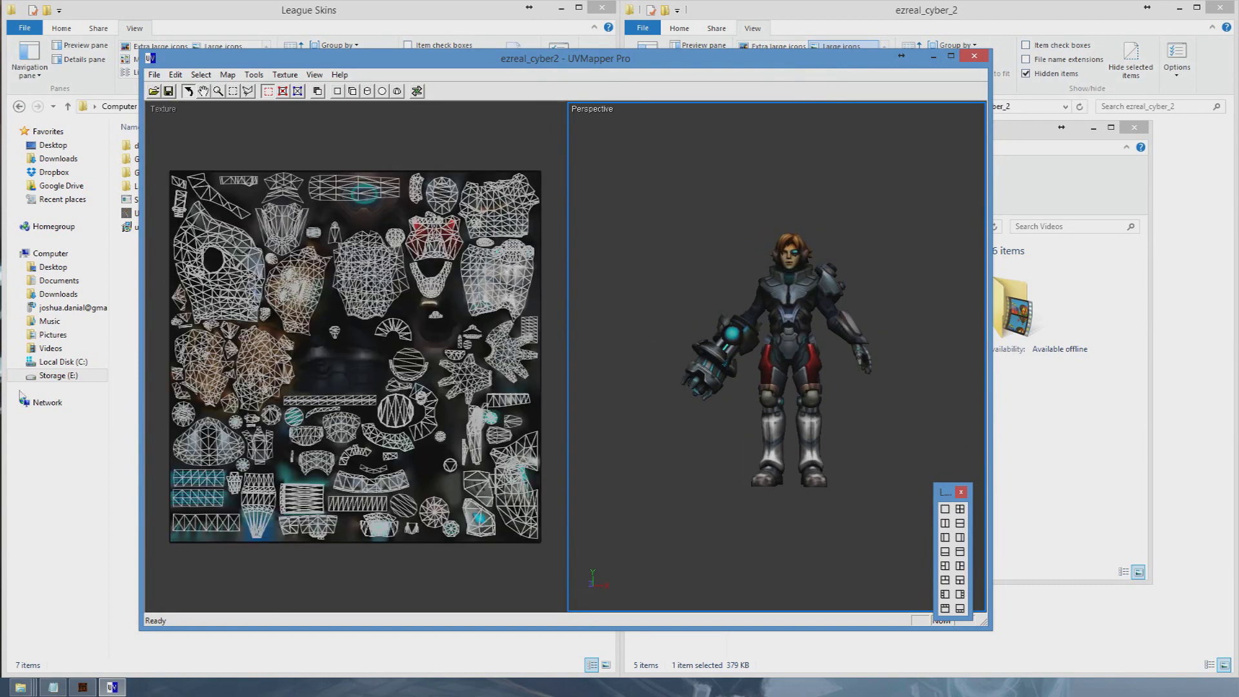